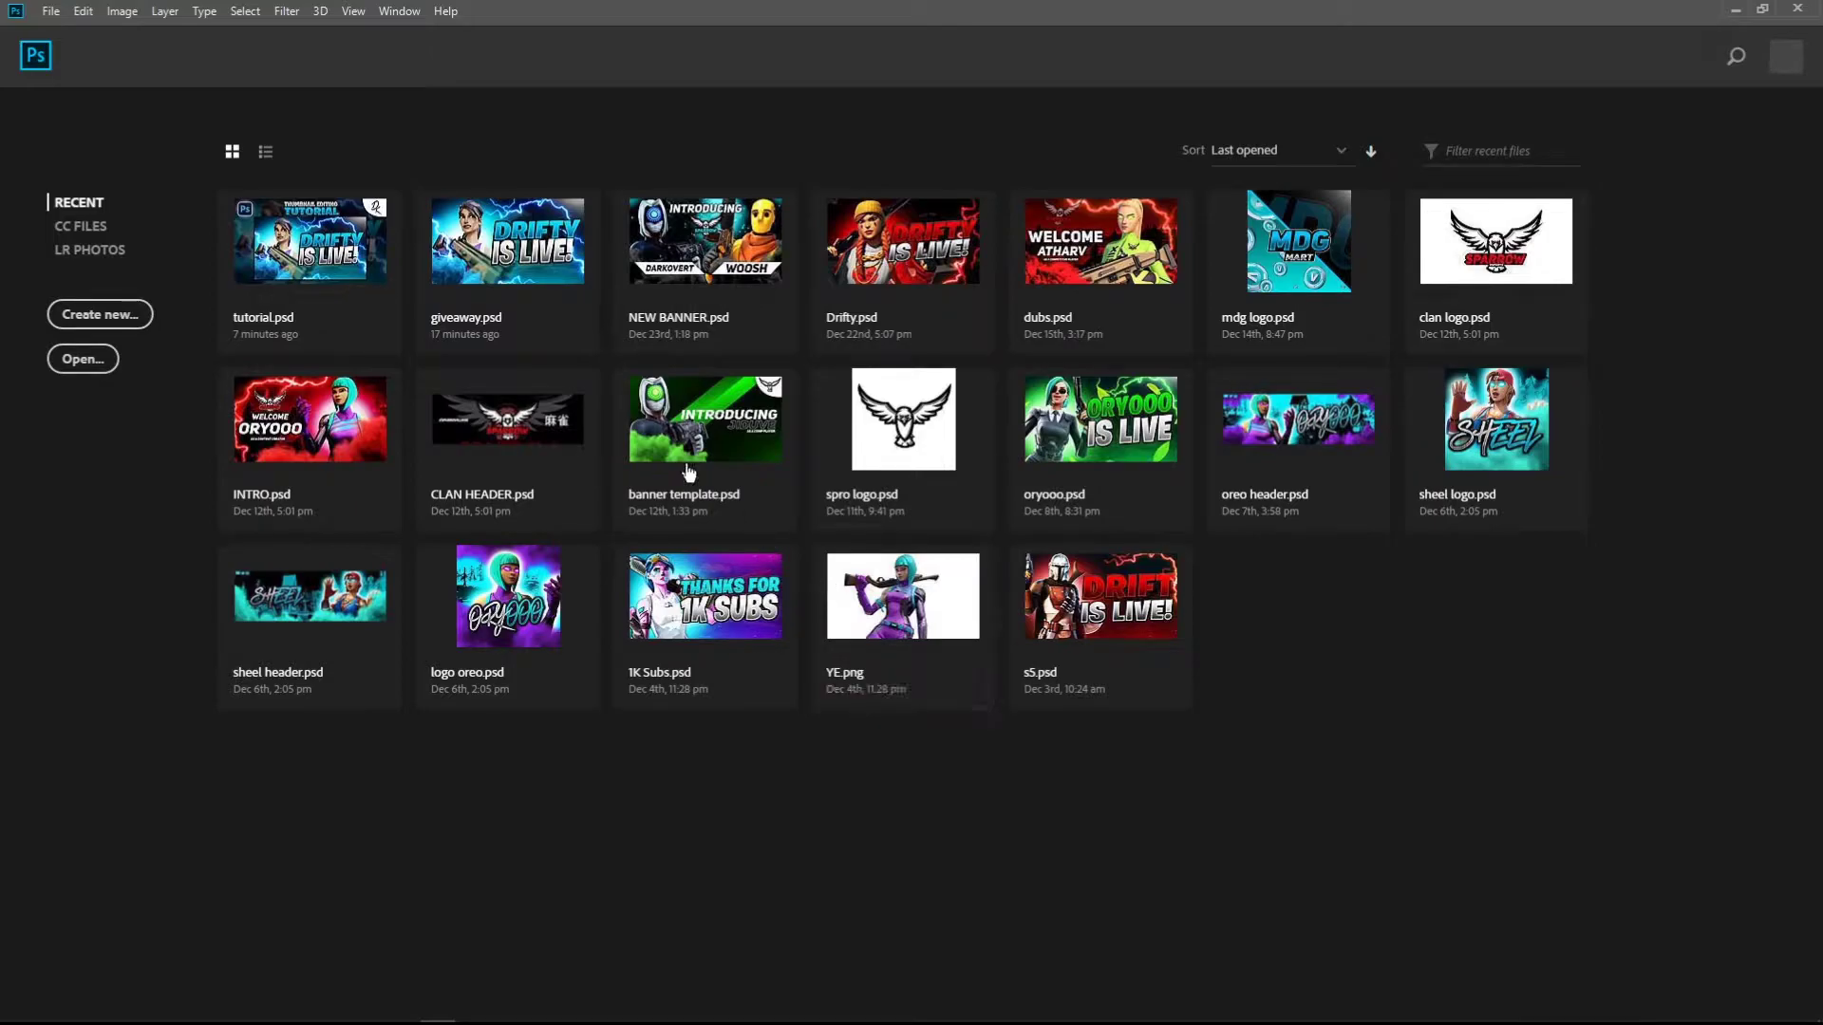
- Create a new 1920 x 1080 pixel document at 300 pixels/inch in RGB Color, named tuorial
click(87, 317)
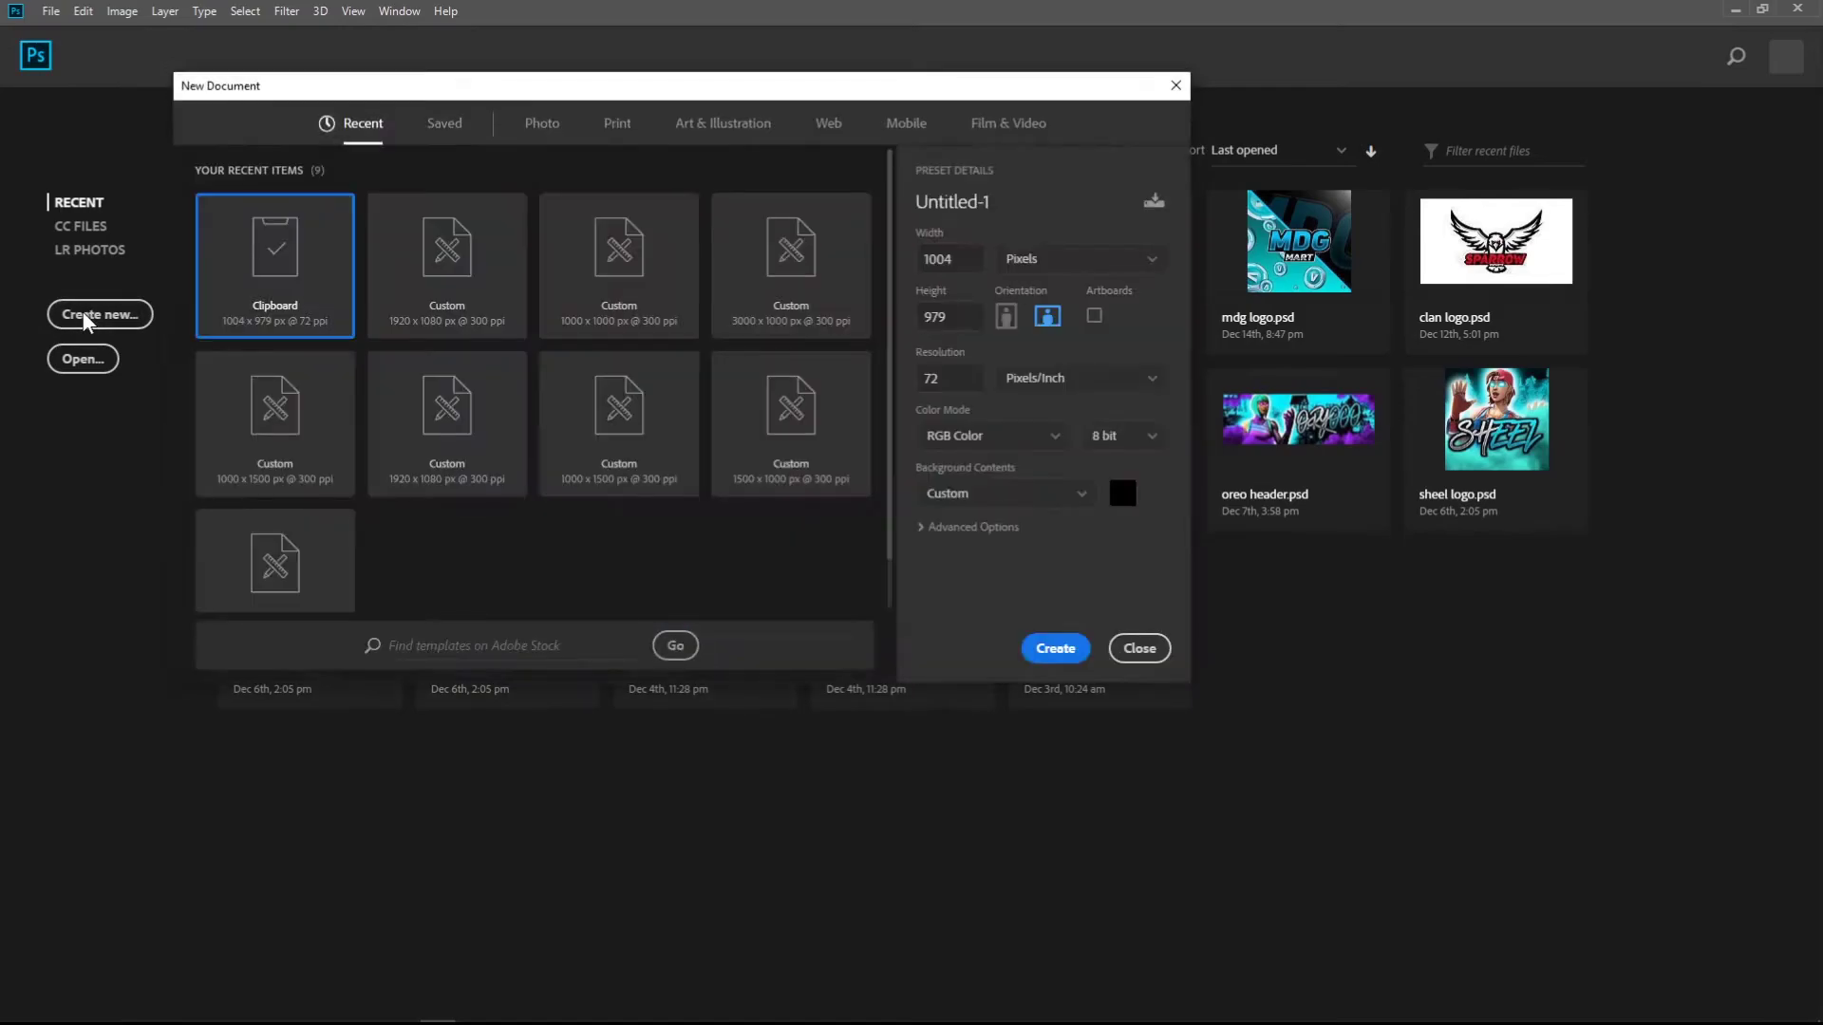
click(395, 288)
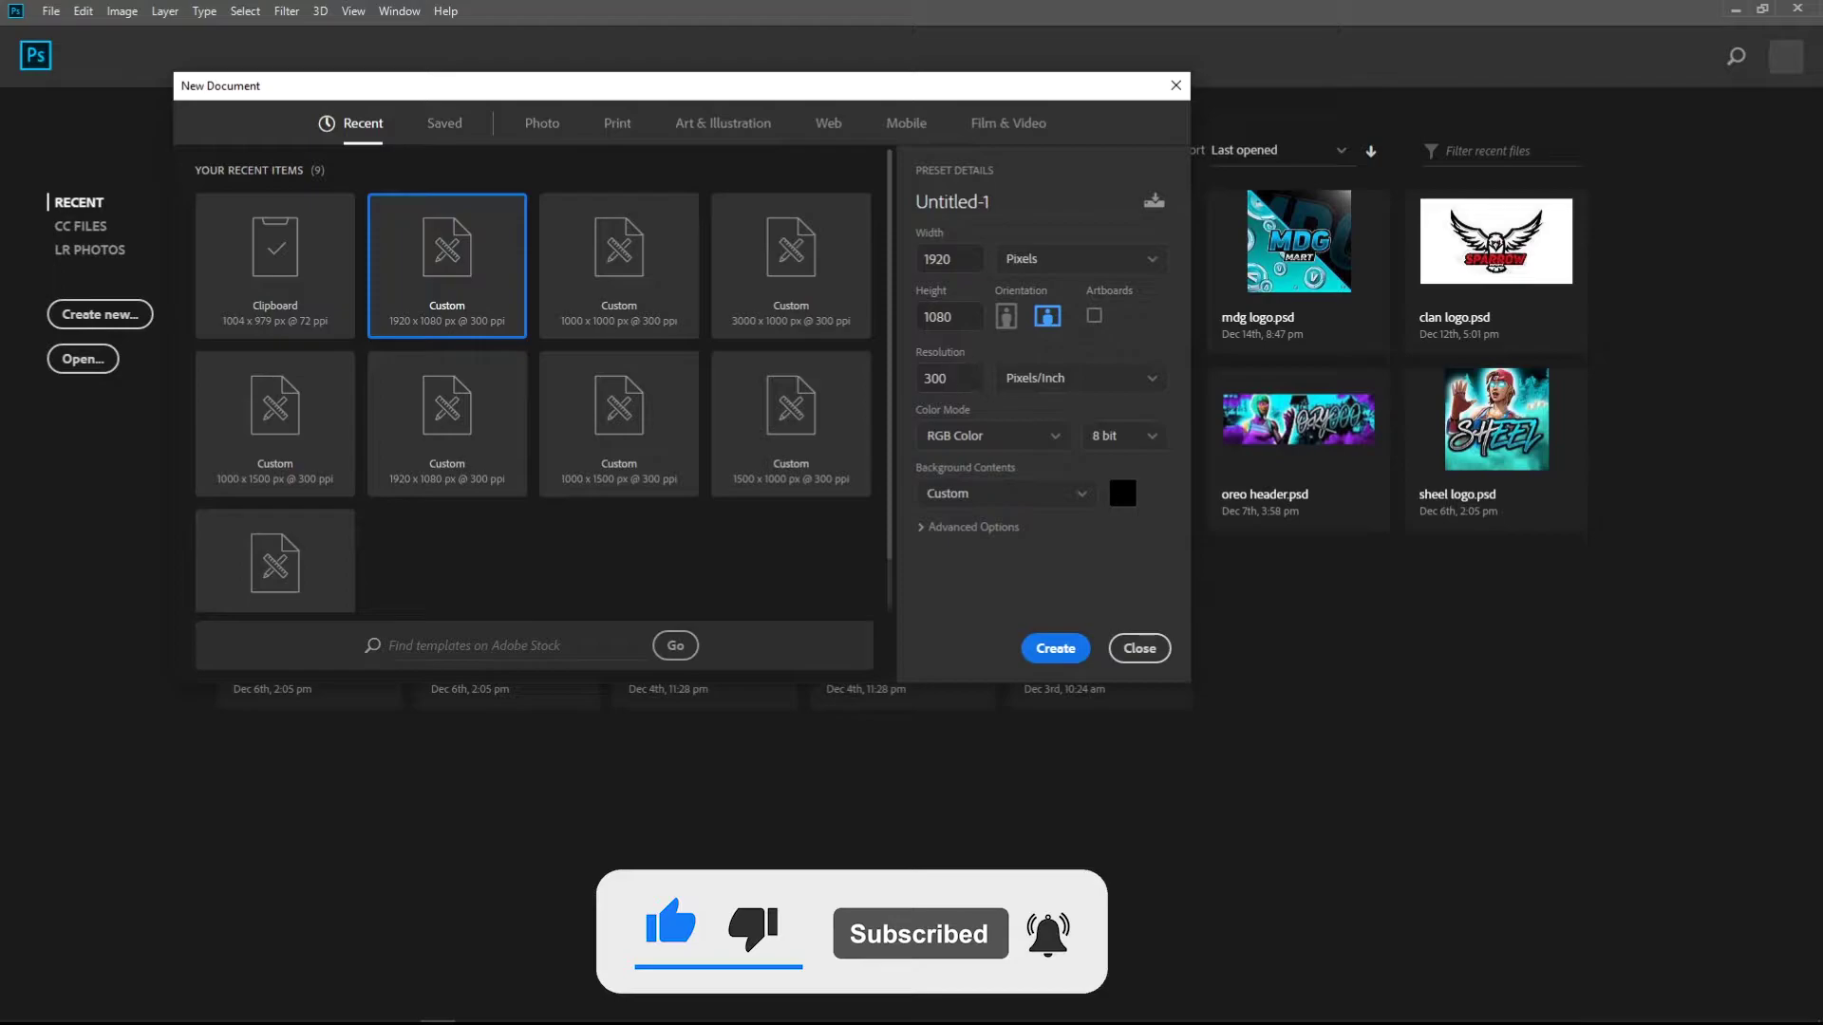
double_click(931, 378)
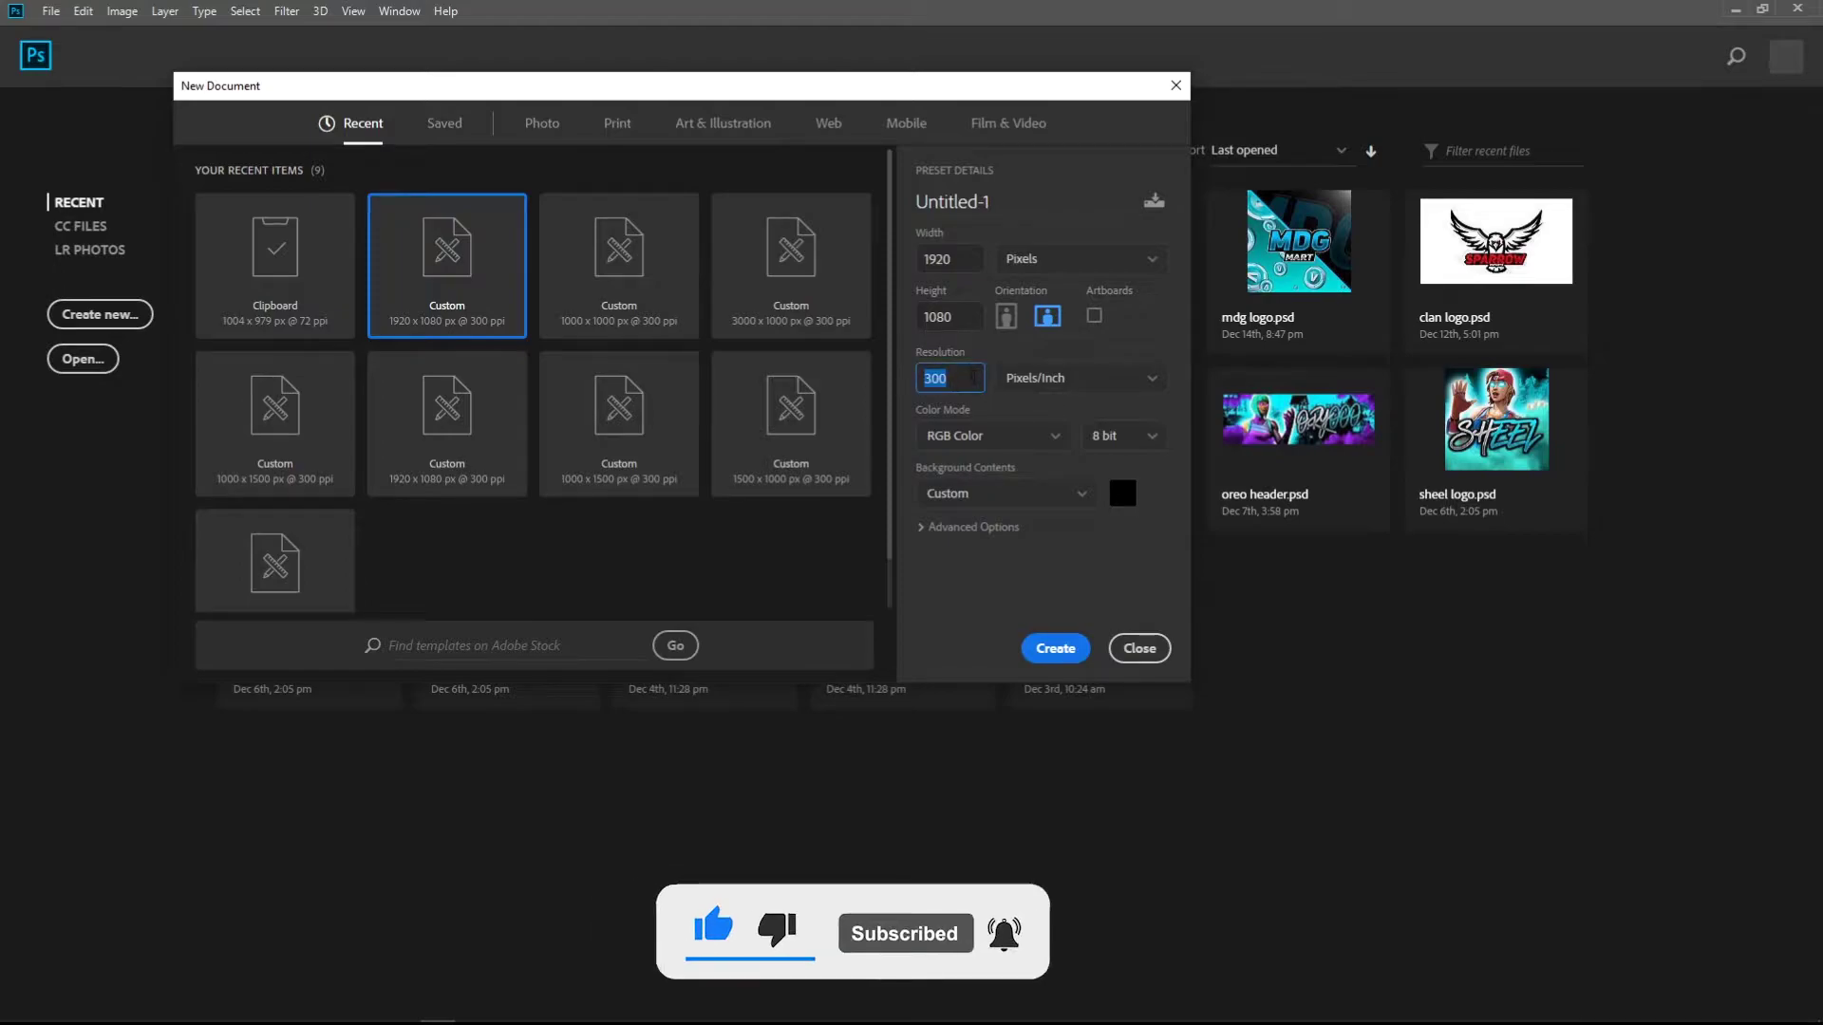
click(1101, 413)
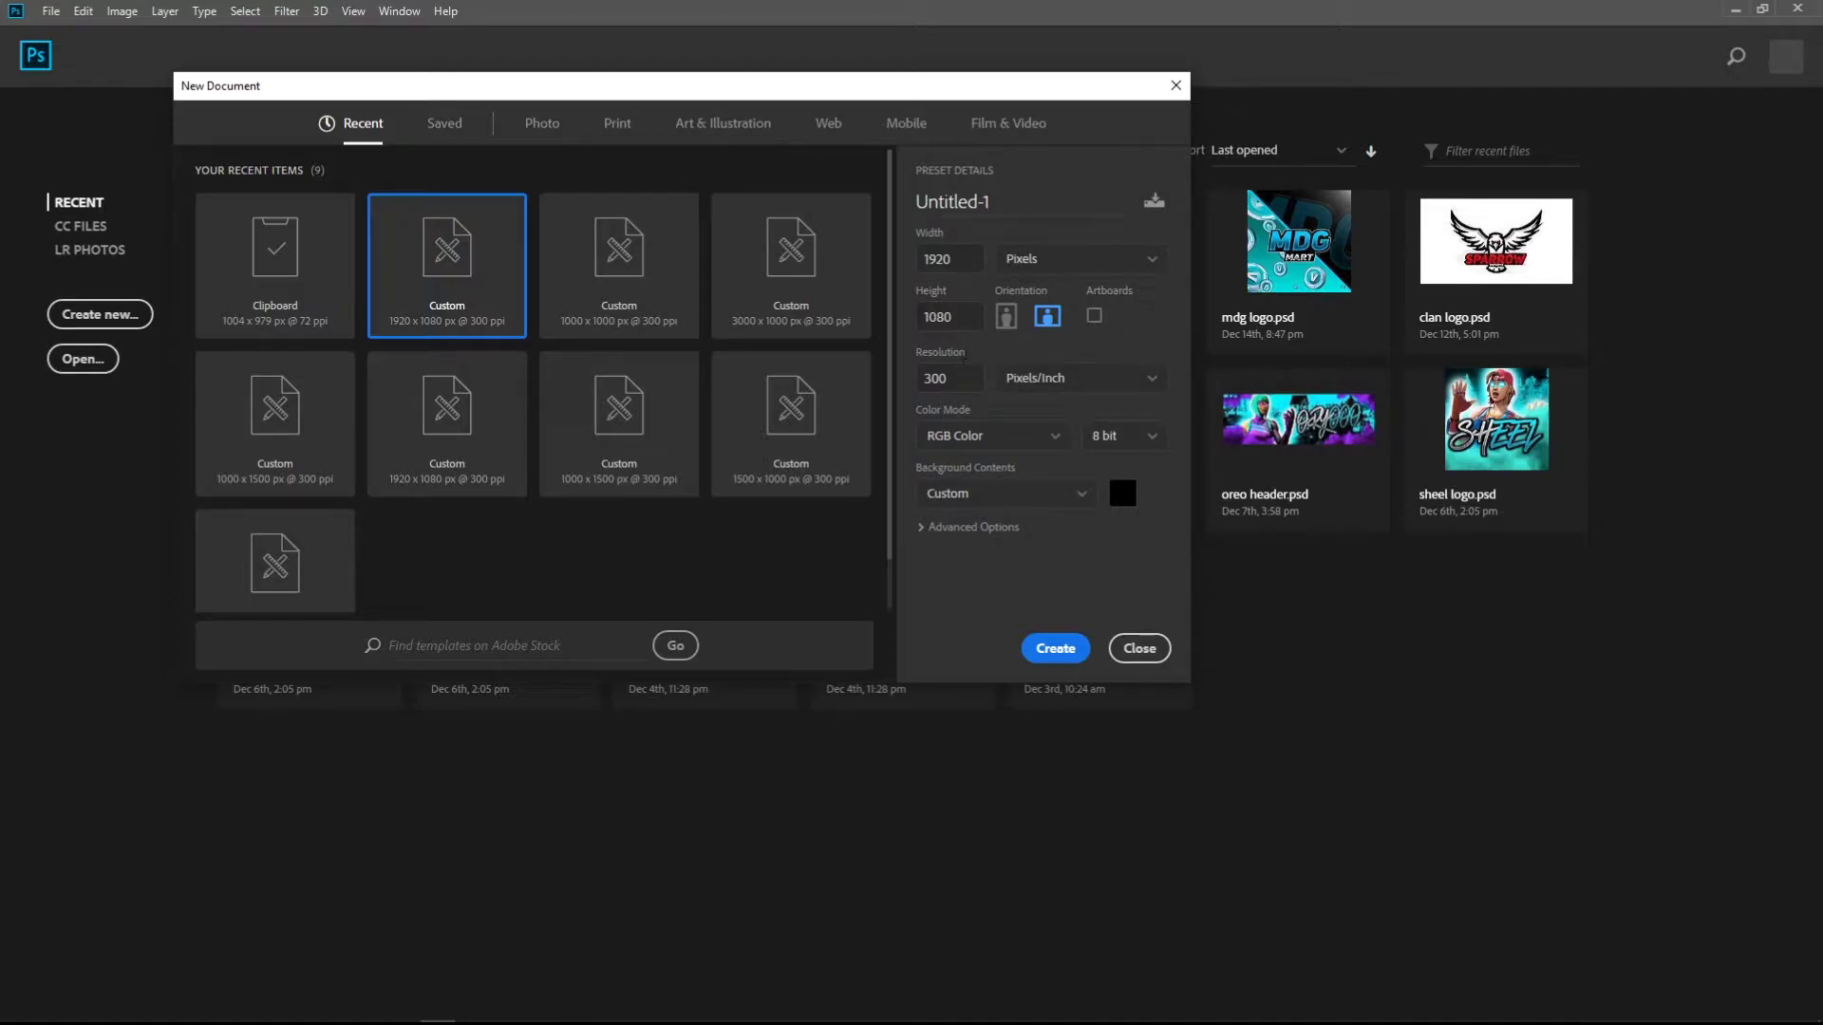
click(1041, 201)
key(BackSpace)
text(tuorial)
click(1080, 647)
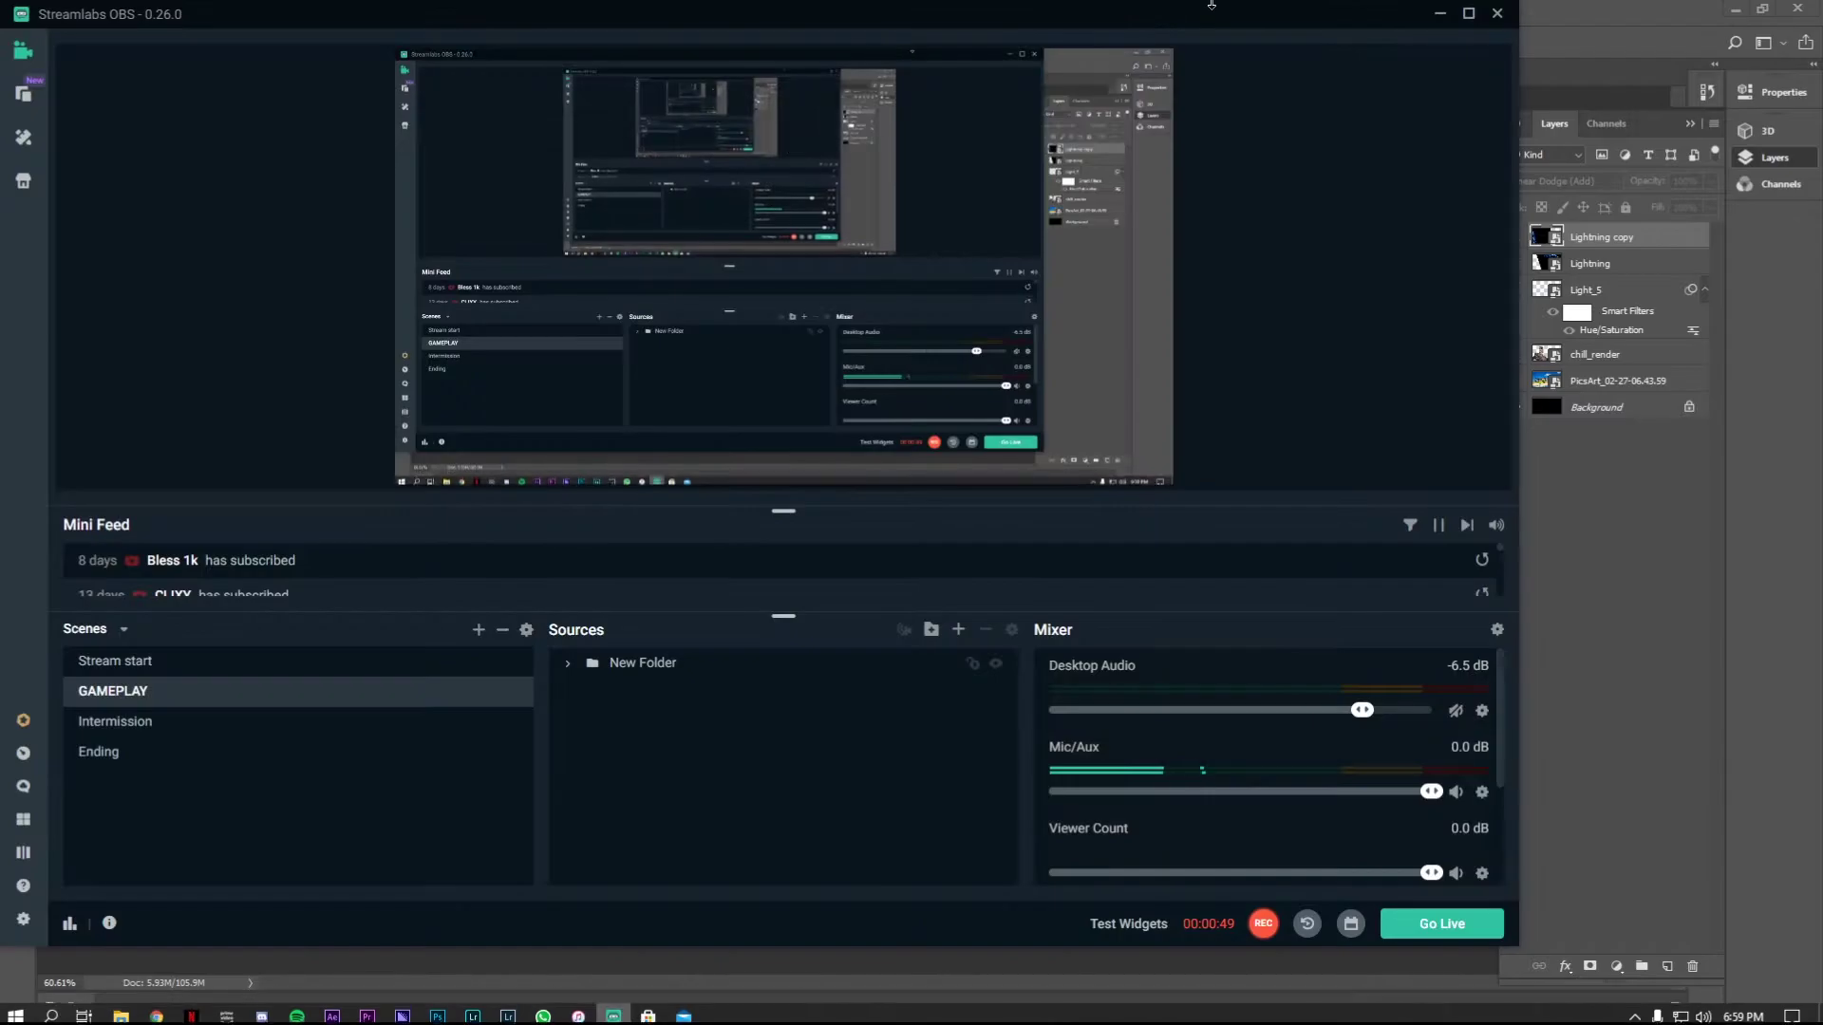
- Minimize the Streamlabs OBS window, then show and select the PicsArt_02-27-06.43.59 beach image layer
click(1440, 13)
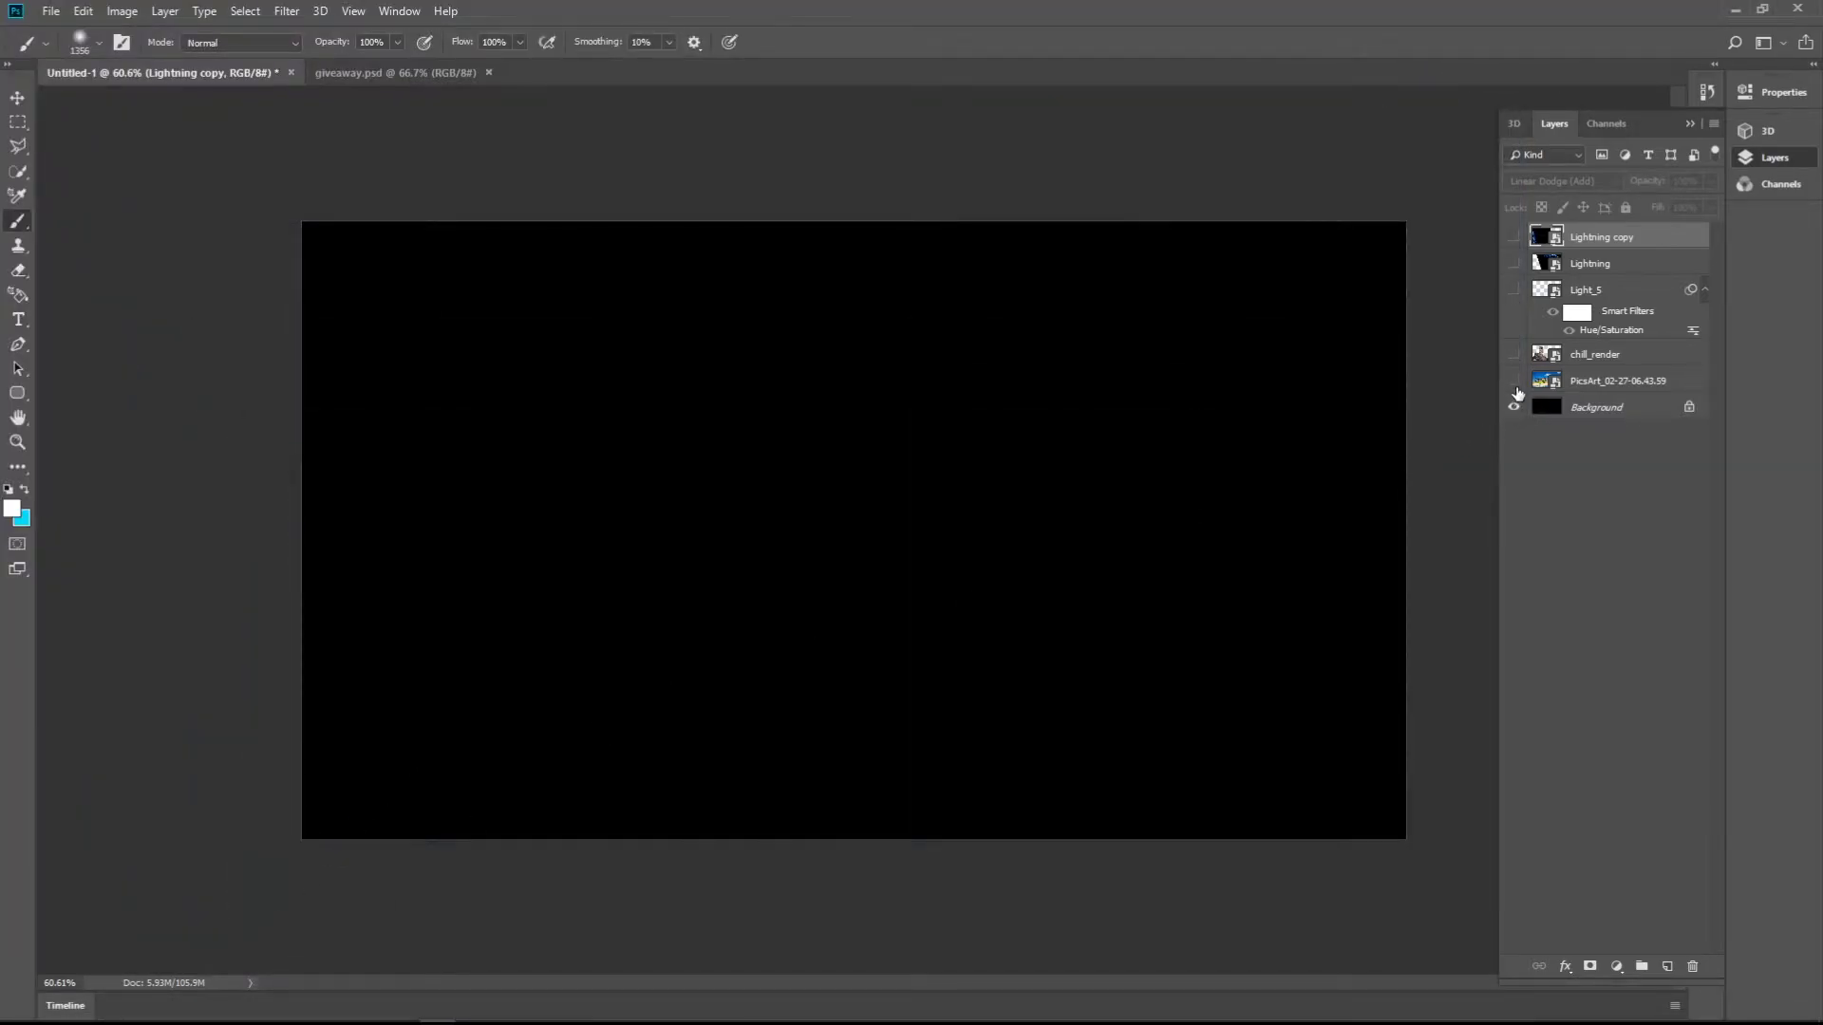
click(1516, 381)
click(1618, 384)
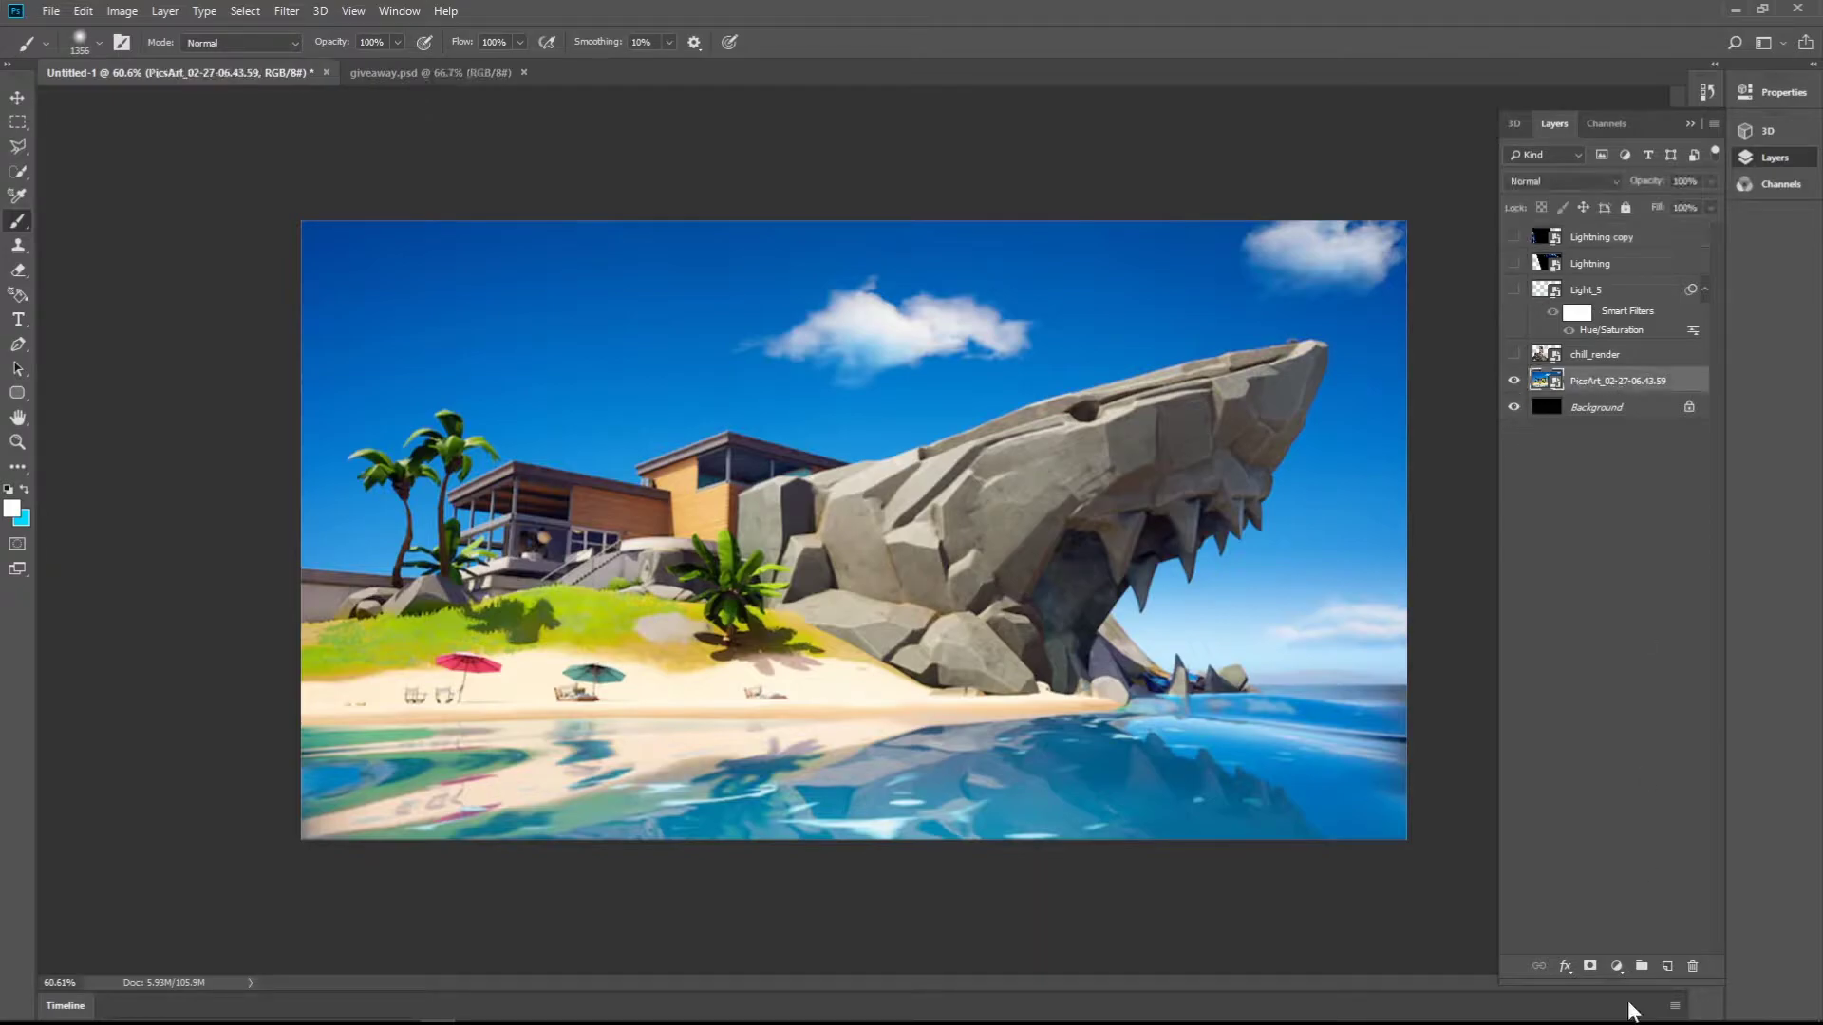
- Add a new layer above the beach image and brush black (000000) over the whole canvas
click(1668, 966)
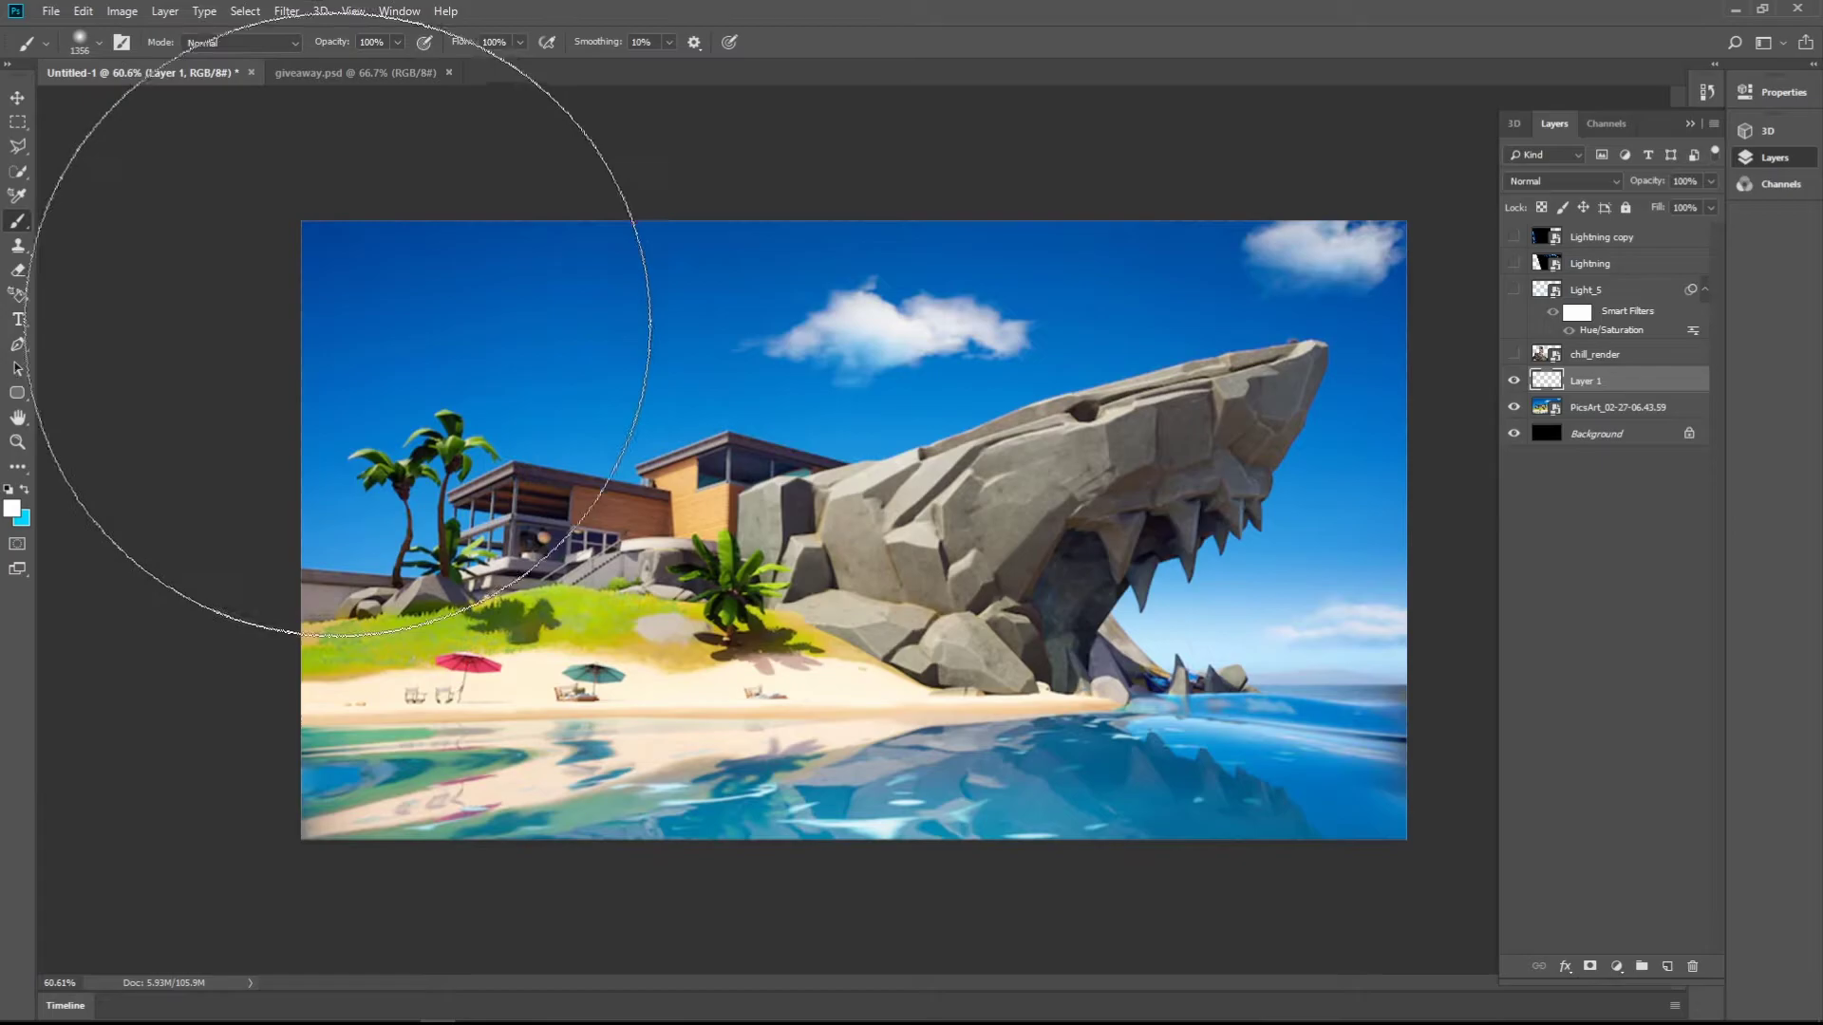
click(12, 508)
text(000000)
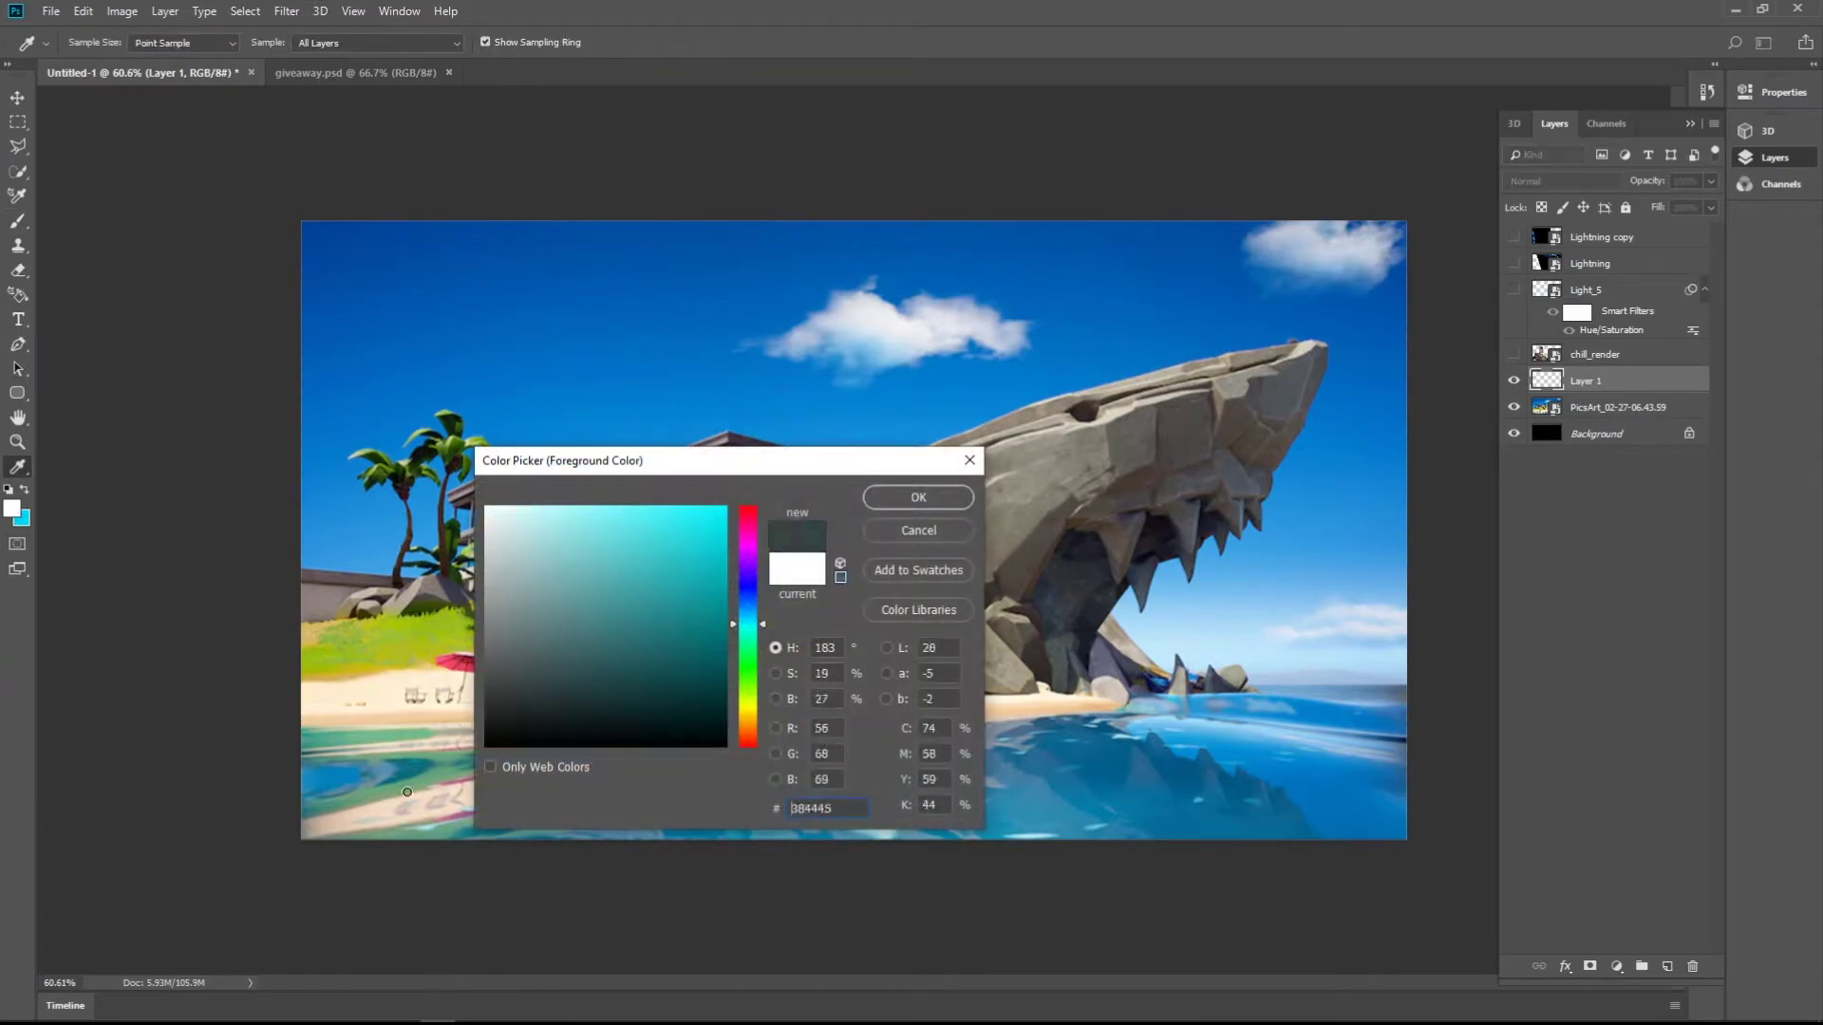
click(917, 498)
drag(342, 285, 342, 807)
mouse_move(950, 219)
mouse_down()
mouse_move(15, 613)
mouse_move(1699, 19)
mouse_up()
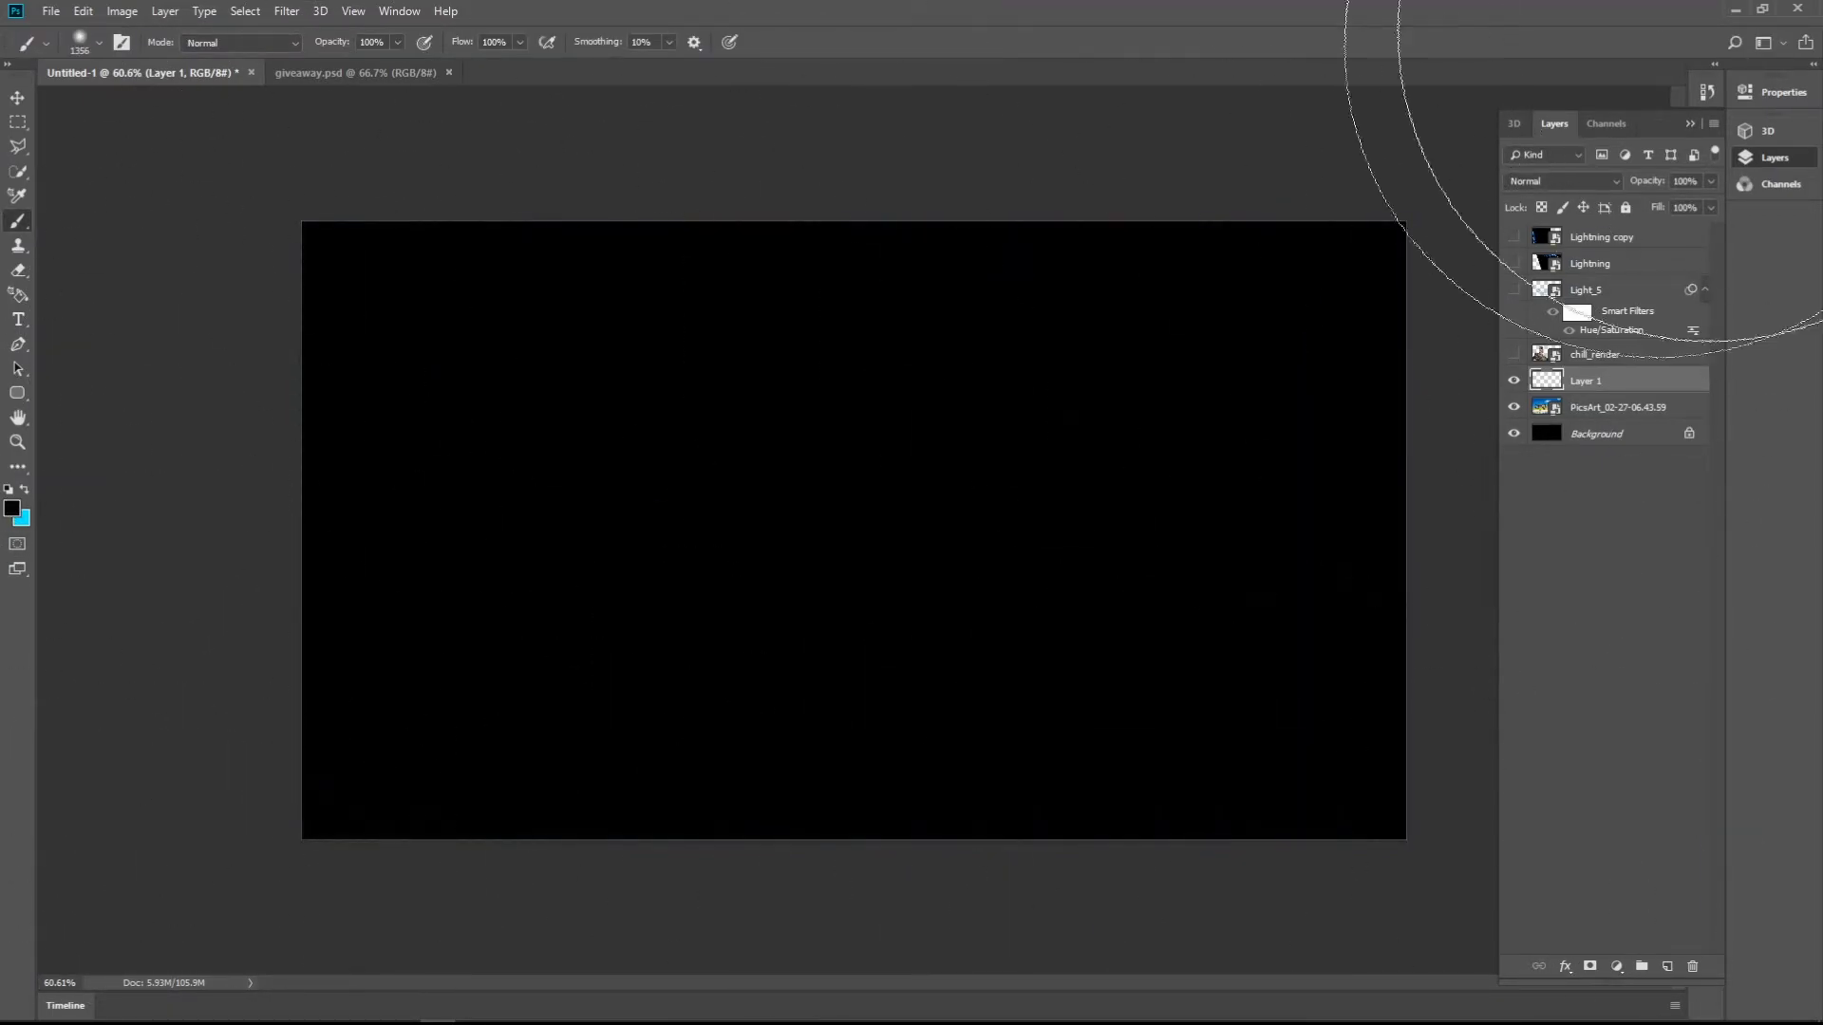
- Keep the black layer's blend mode at Normal and set its opacity to 87%
click(1564, 177)
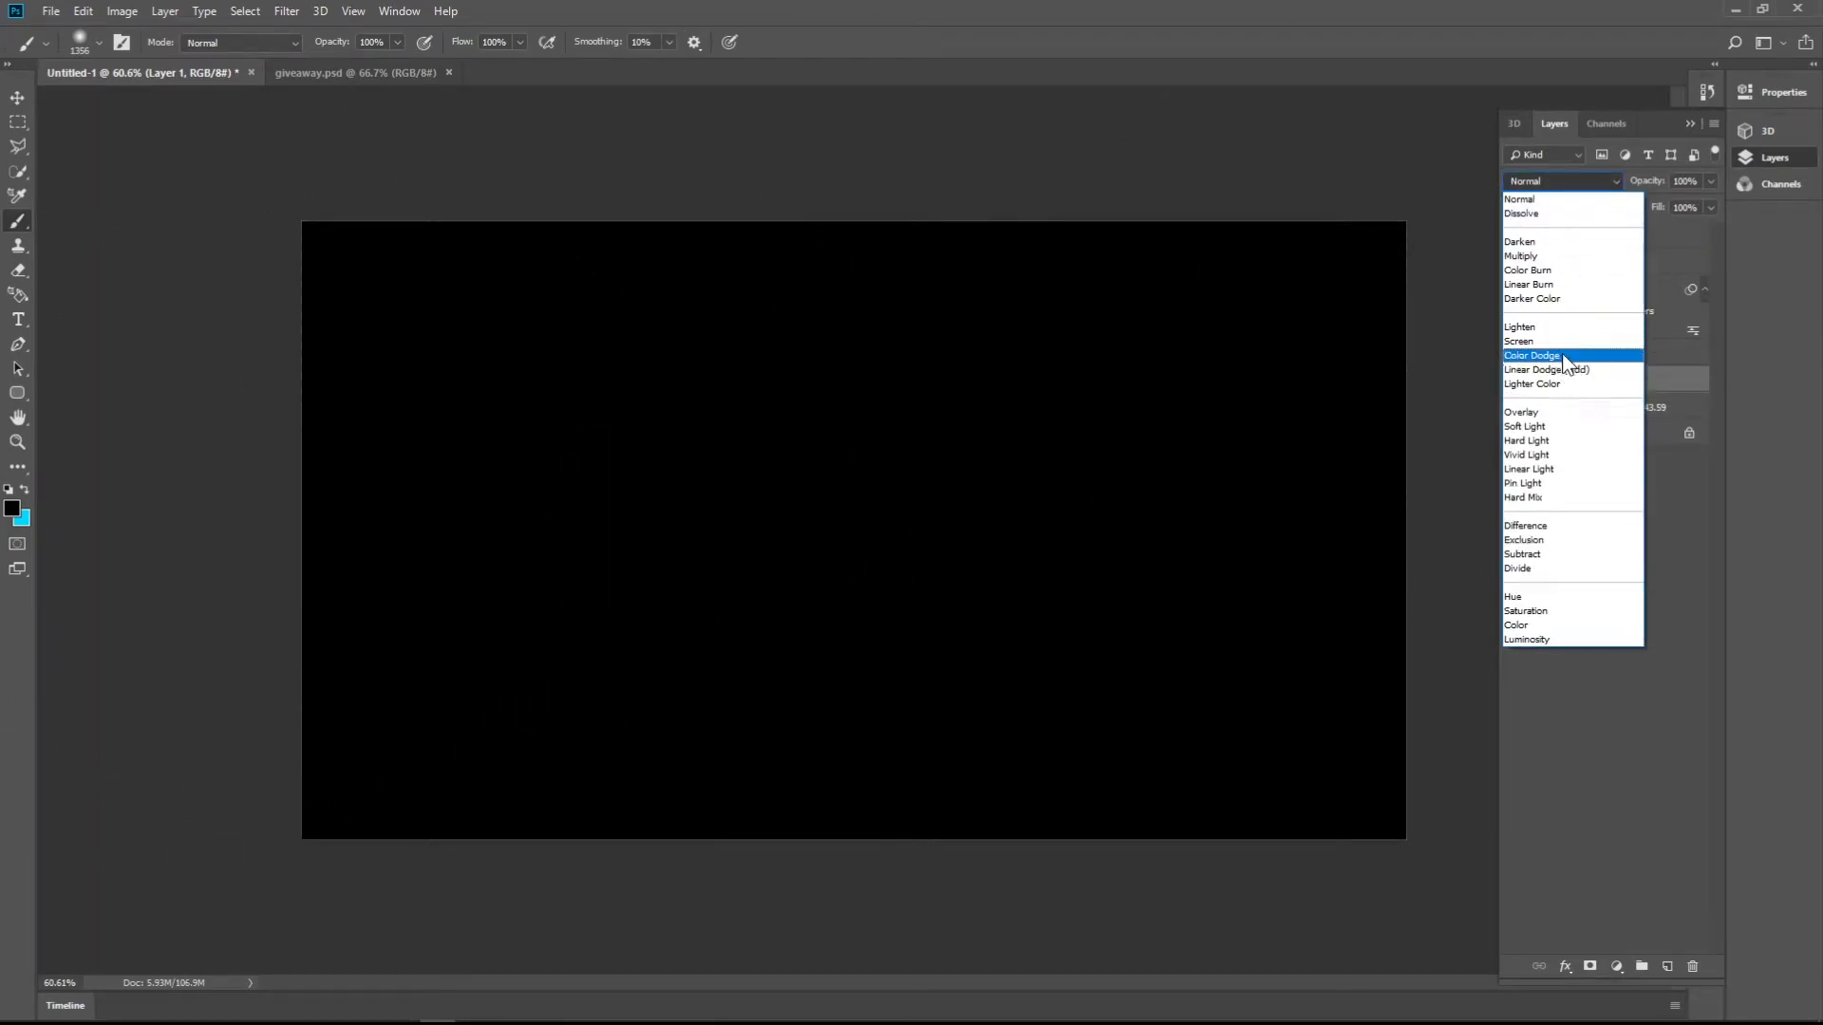
click(1590, 178)
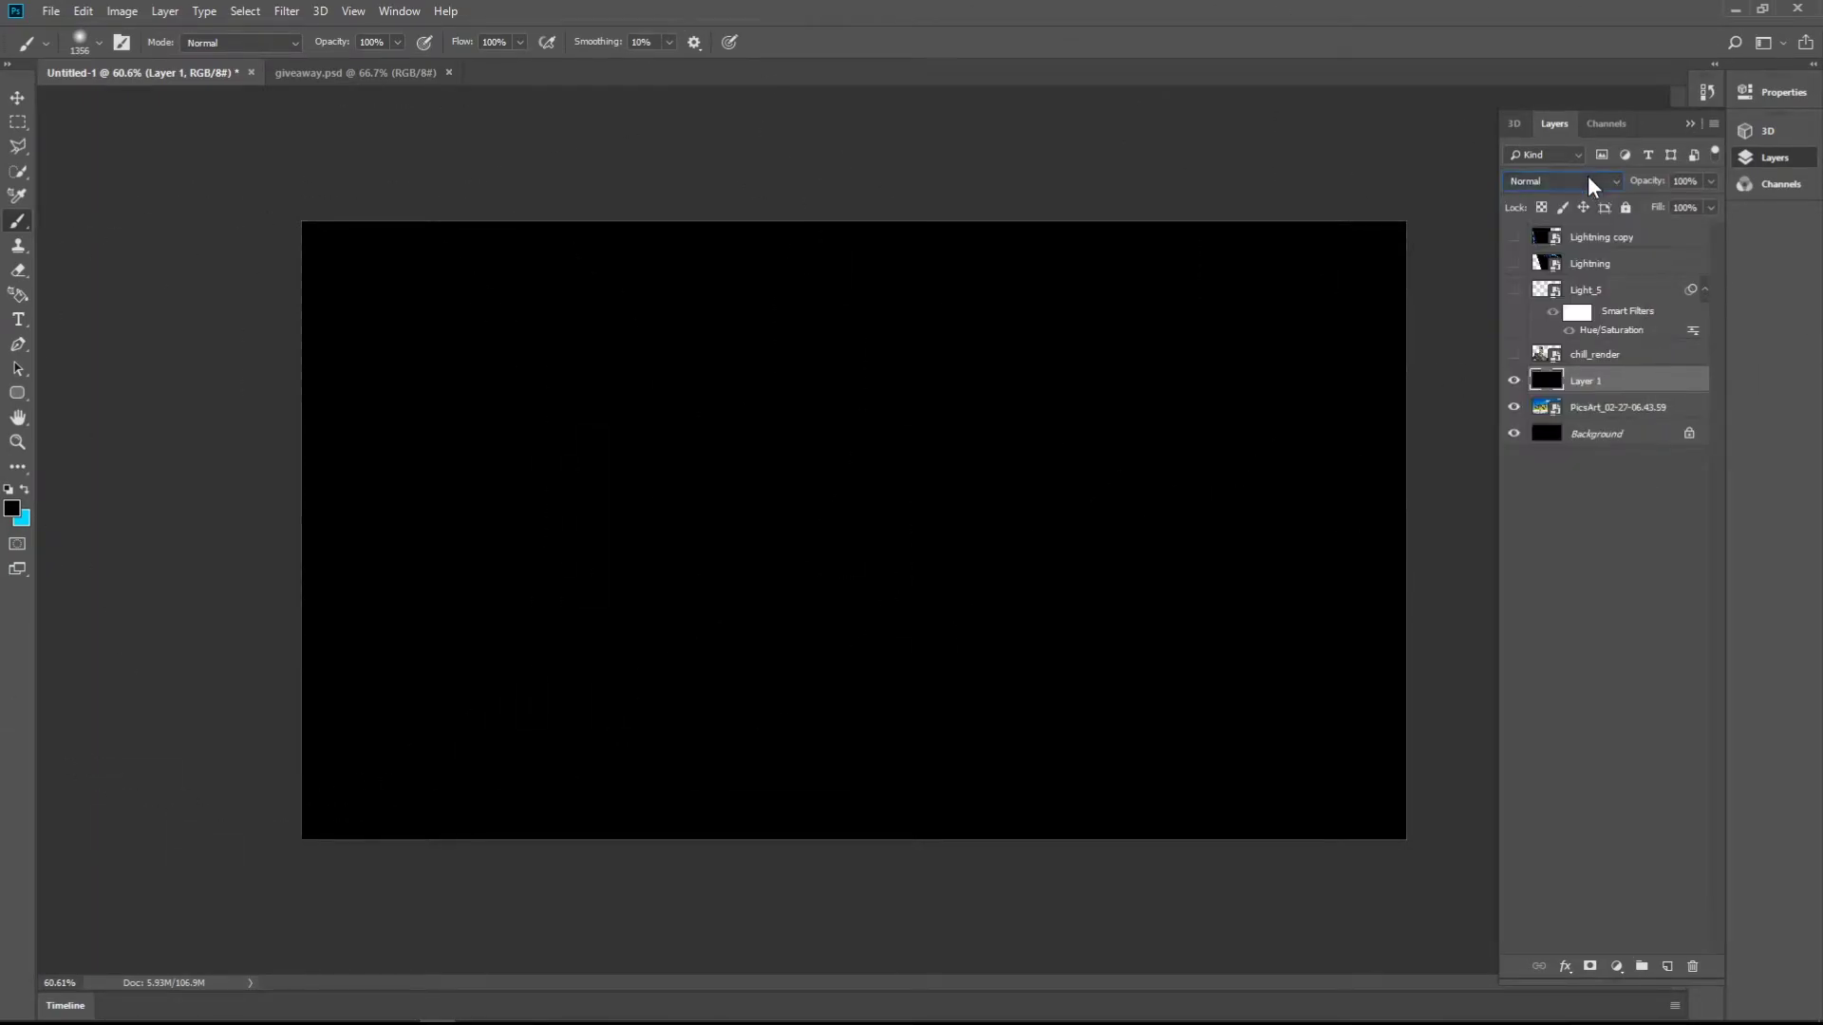
click(1709, 181)
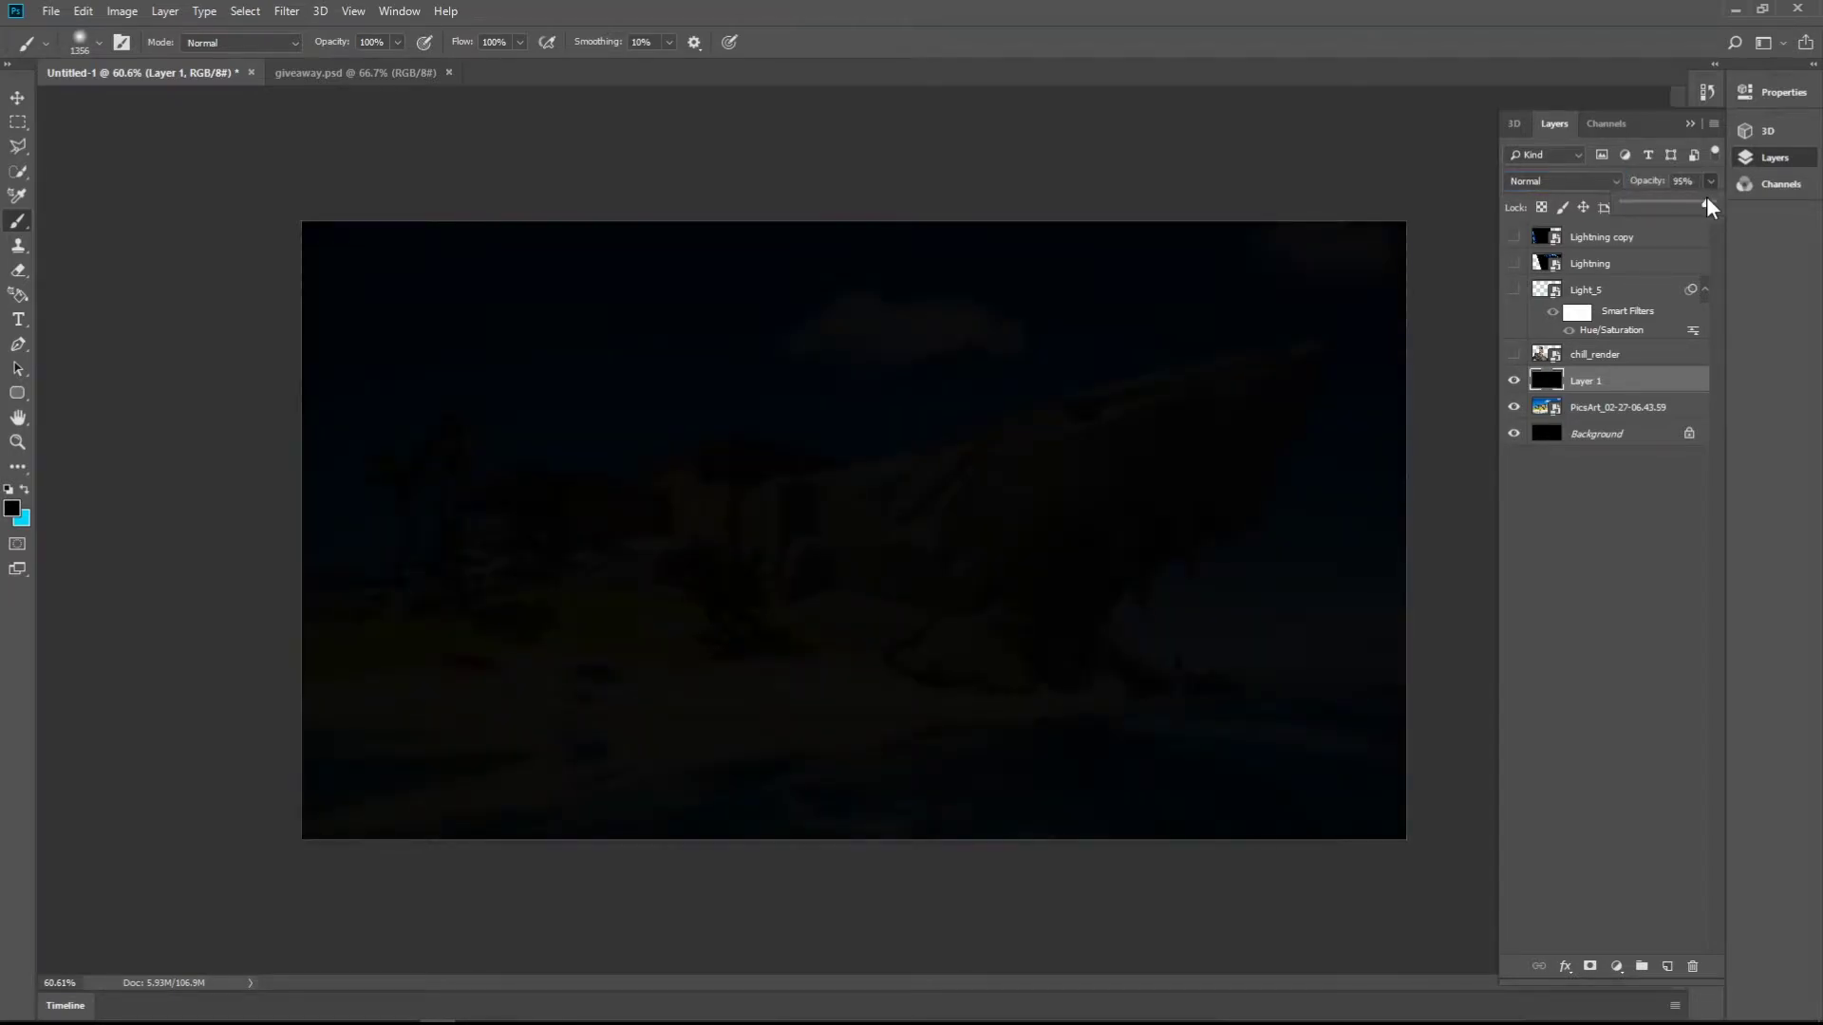
drag(1702, 201, 1699, 201)
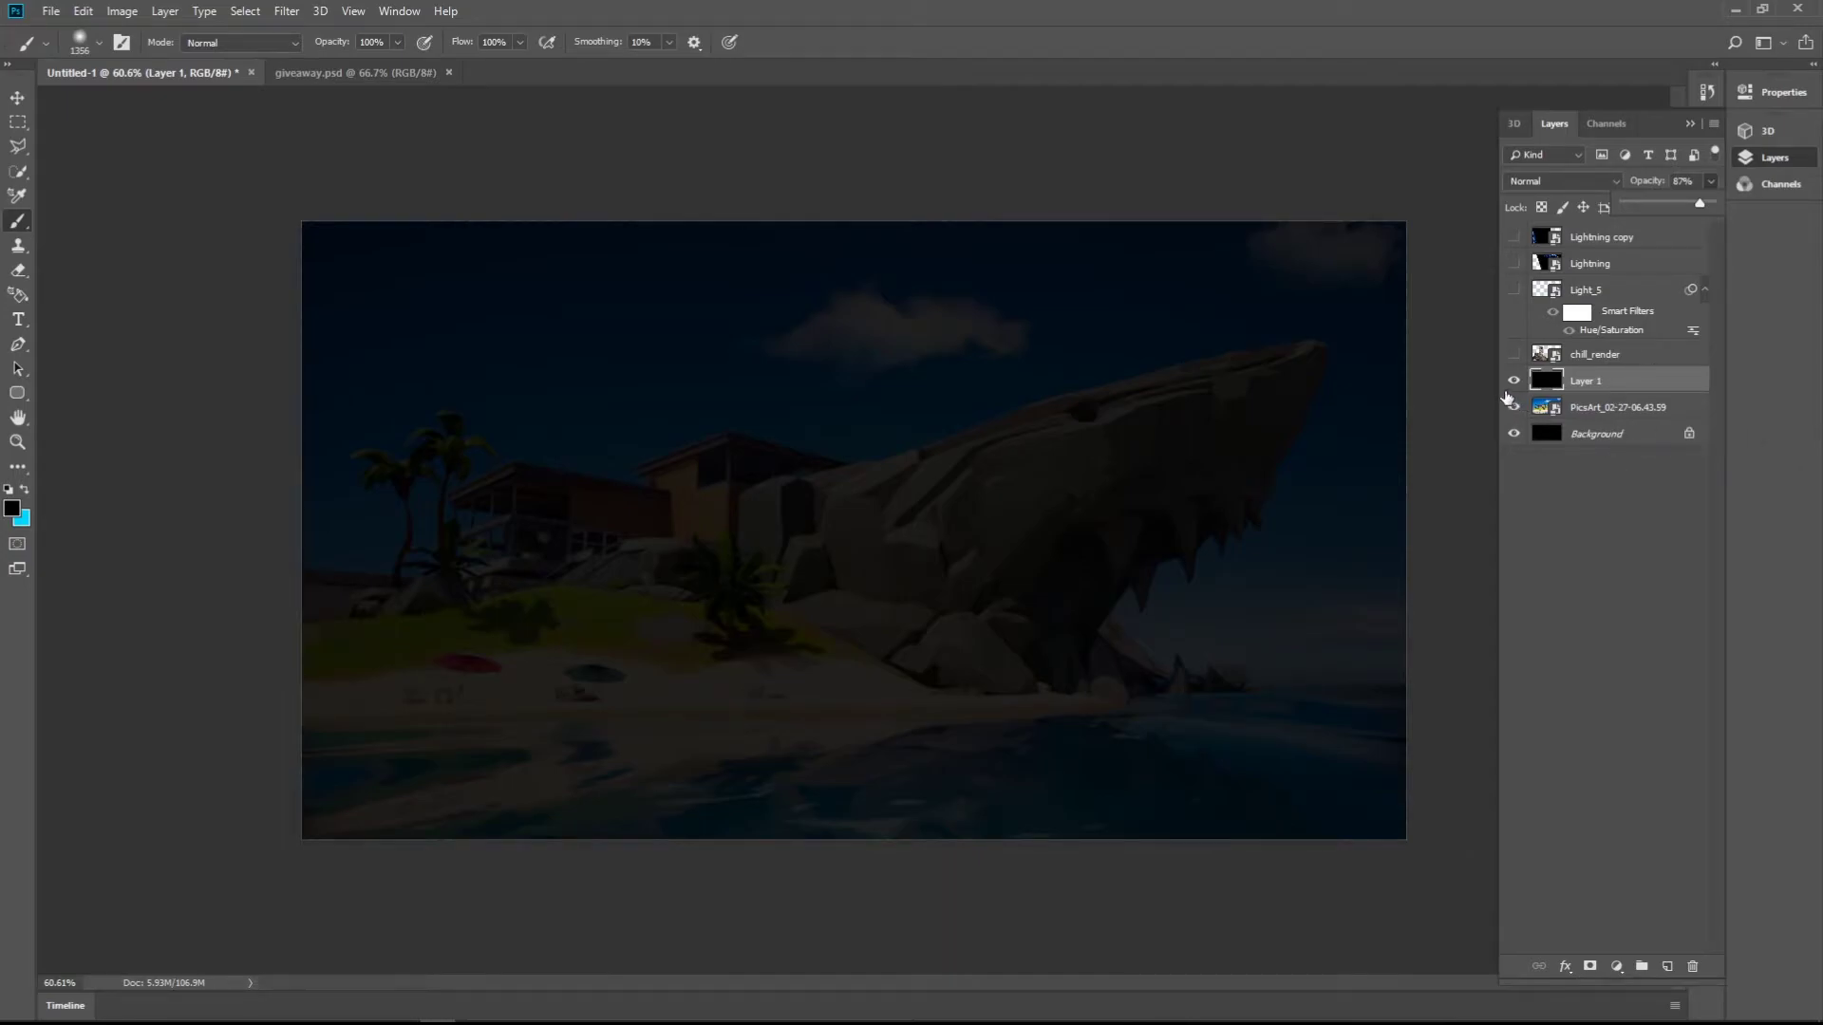
- Show the chill_render character layer and place a new empty layer directly beneath it
click(1513, 354)
click(1654, 355)
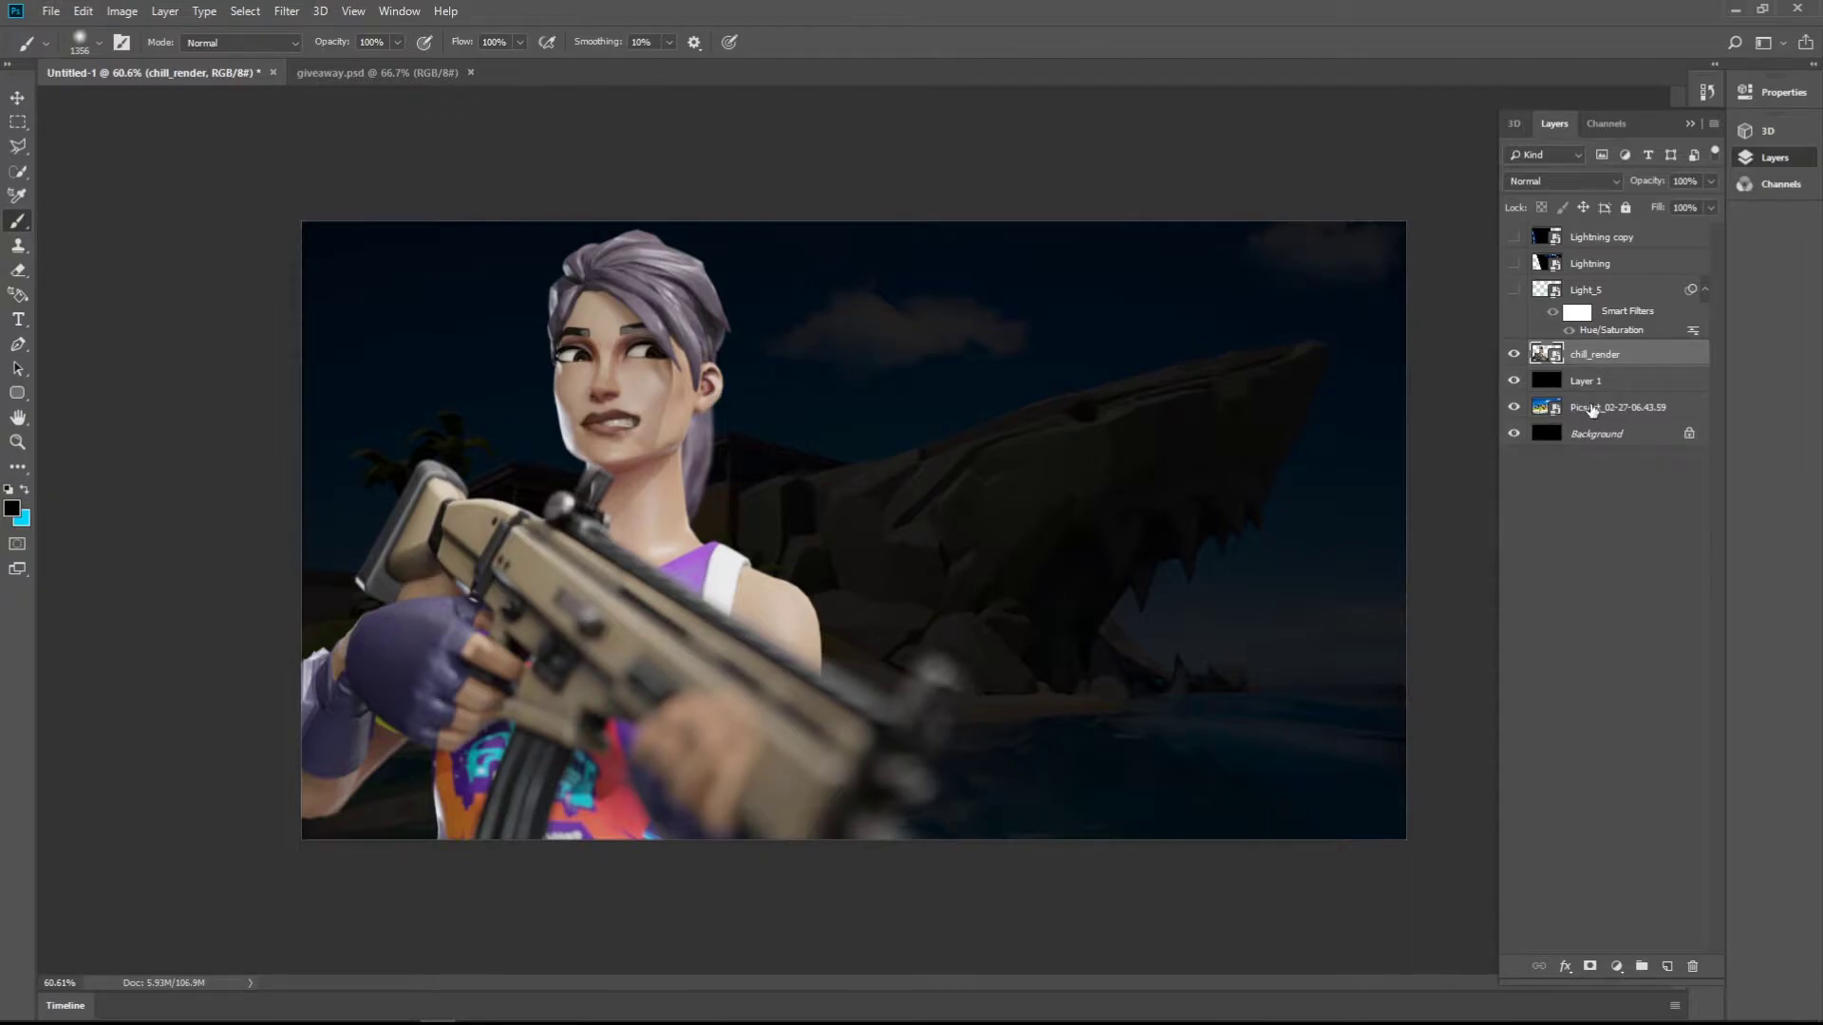
click(1668, 965)
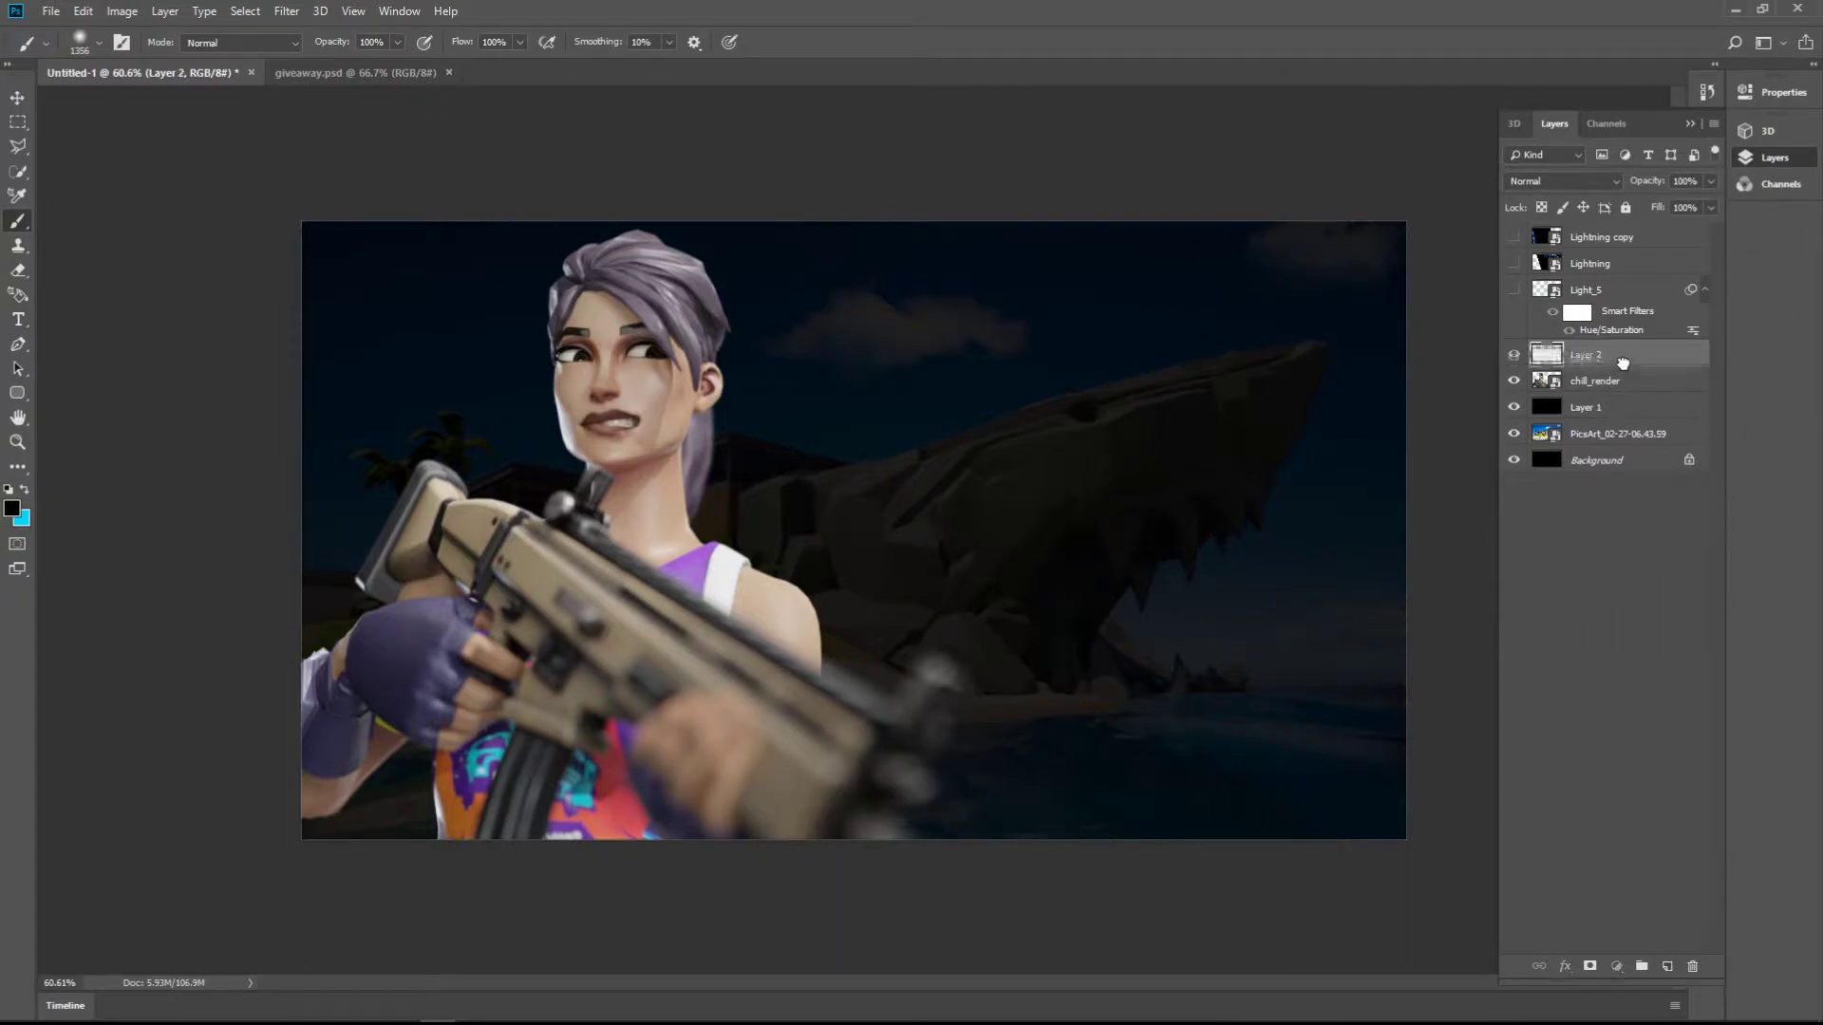
drag(1623, 362, 1627, 397)
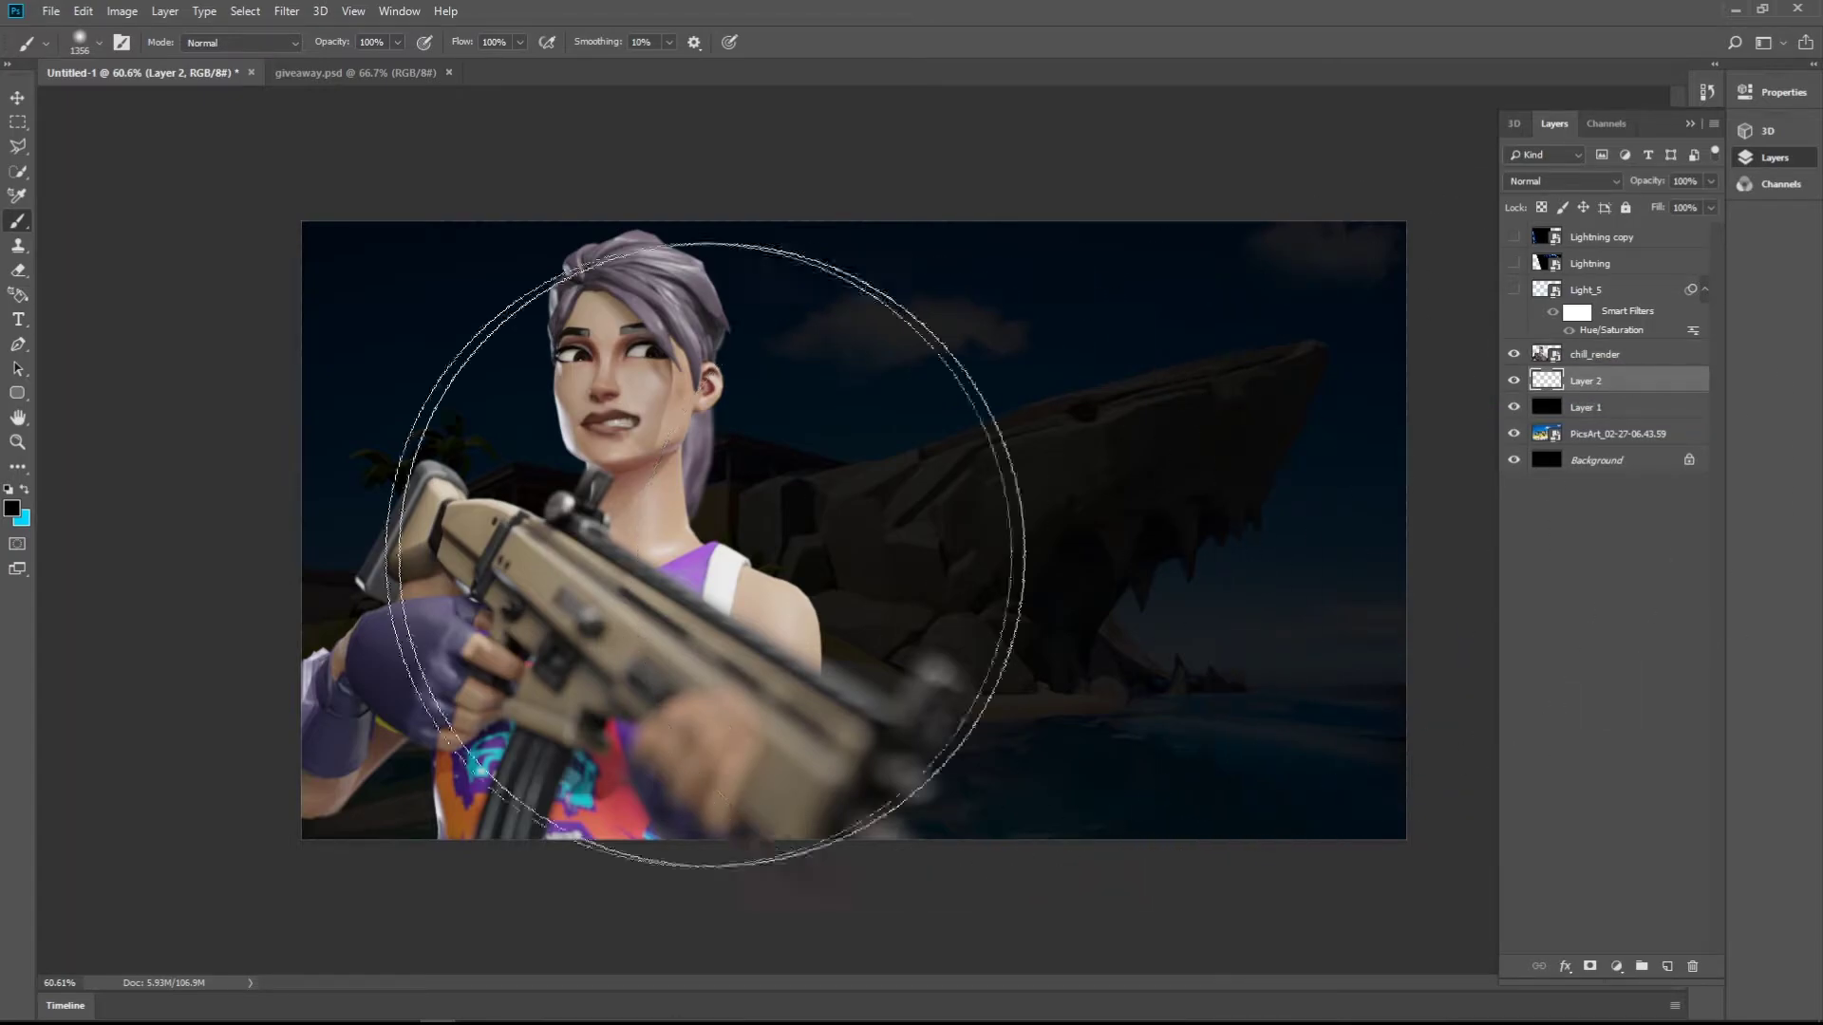
- Set the foreground color to white (ffffff) and paint a glow behind the character with a soft brush of about 963 px
click(12, 508)
drag(712, 608, 256, 354)
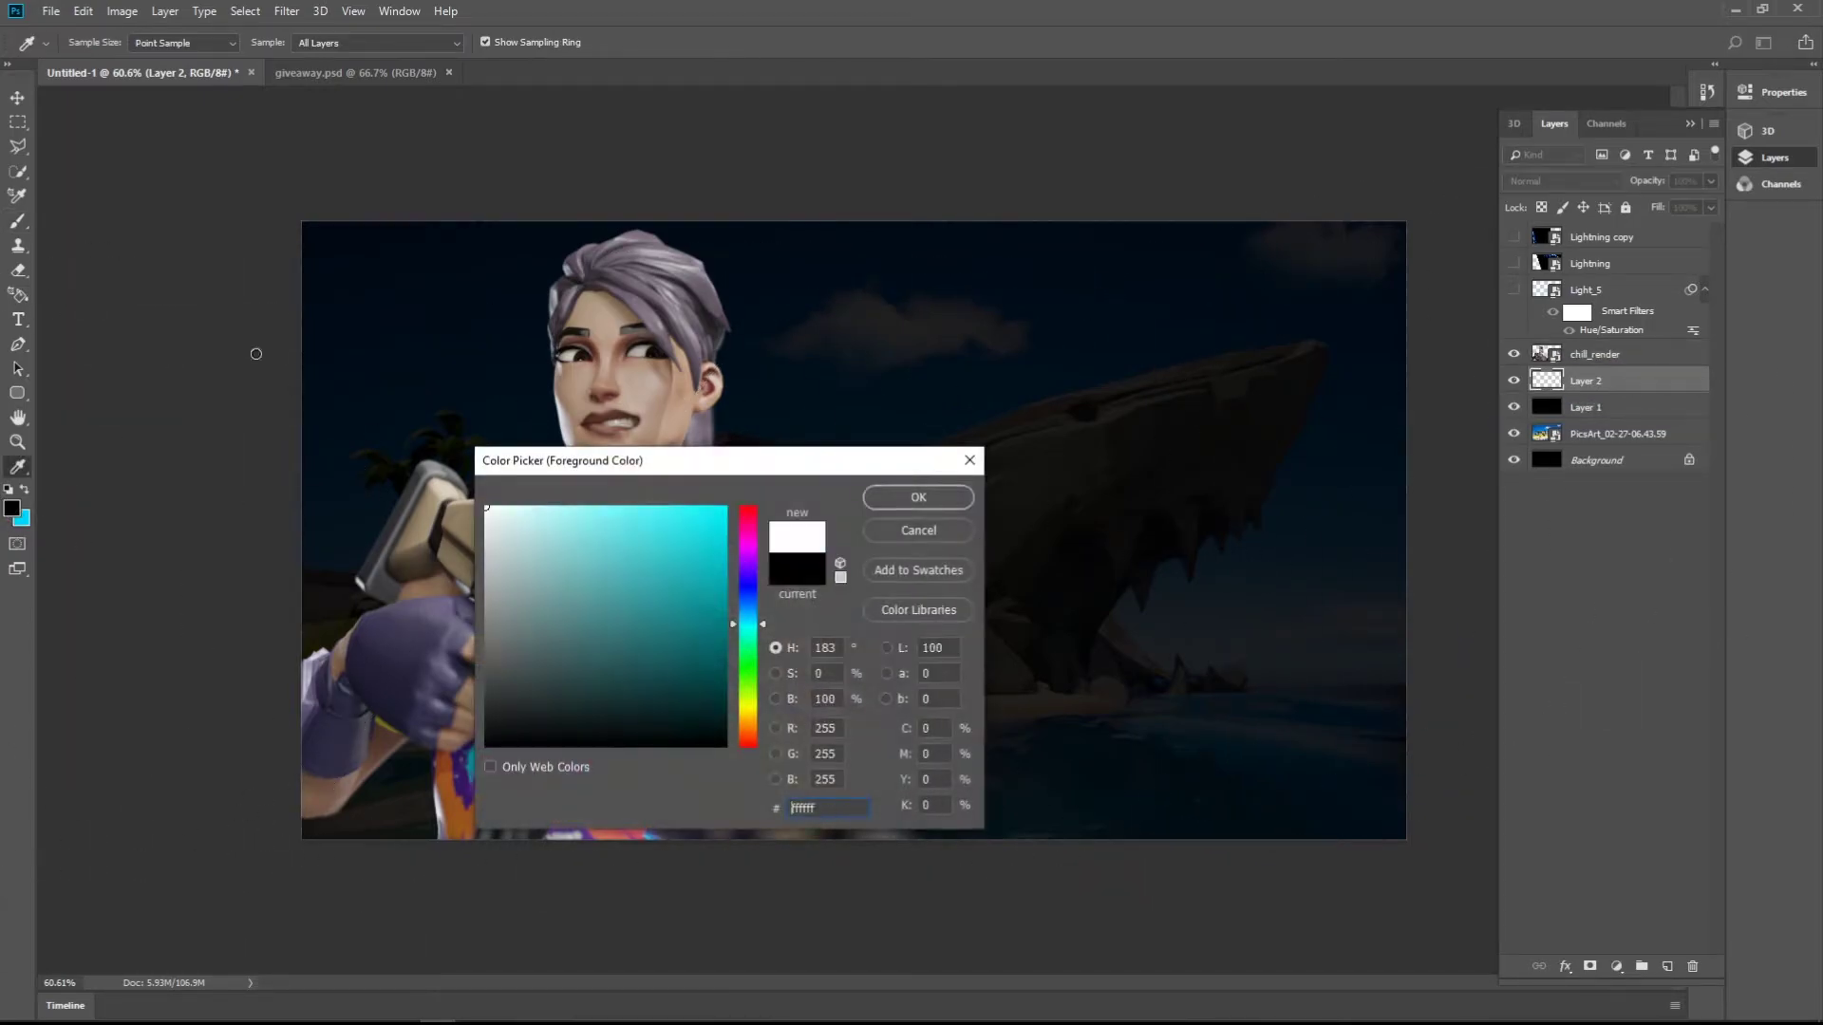
click(917, 498)
key(b)
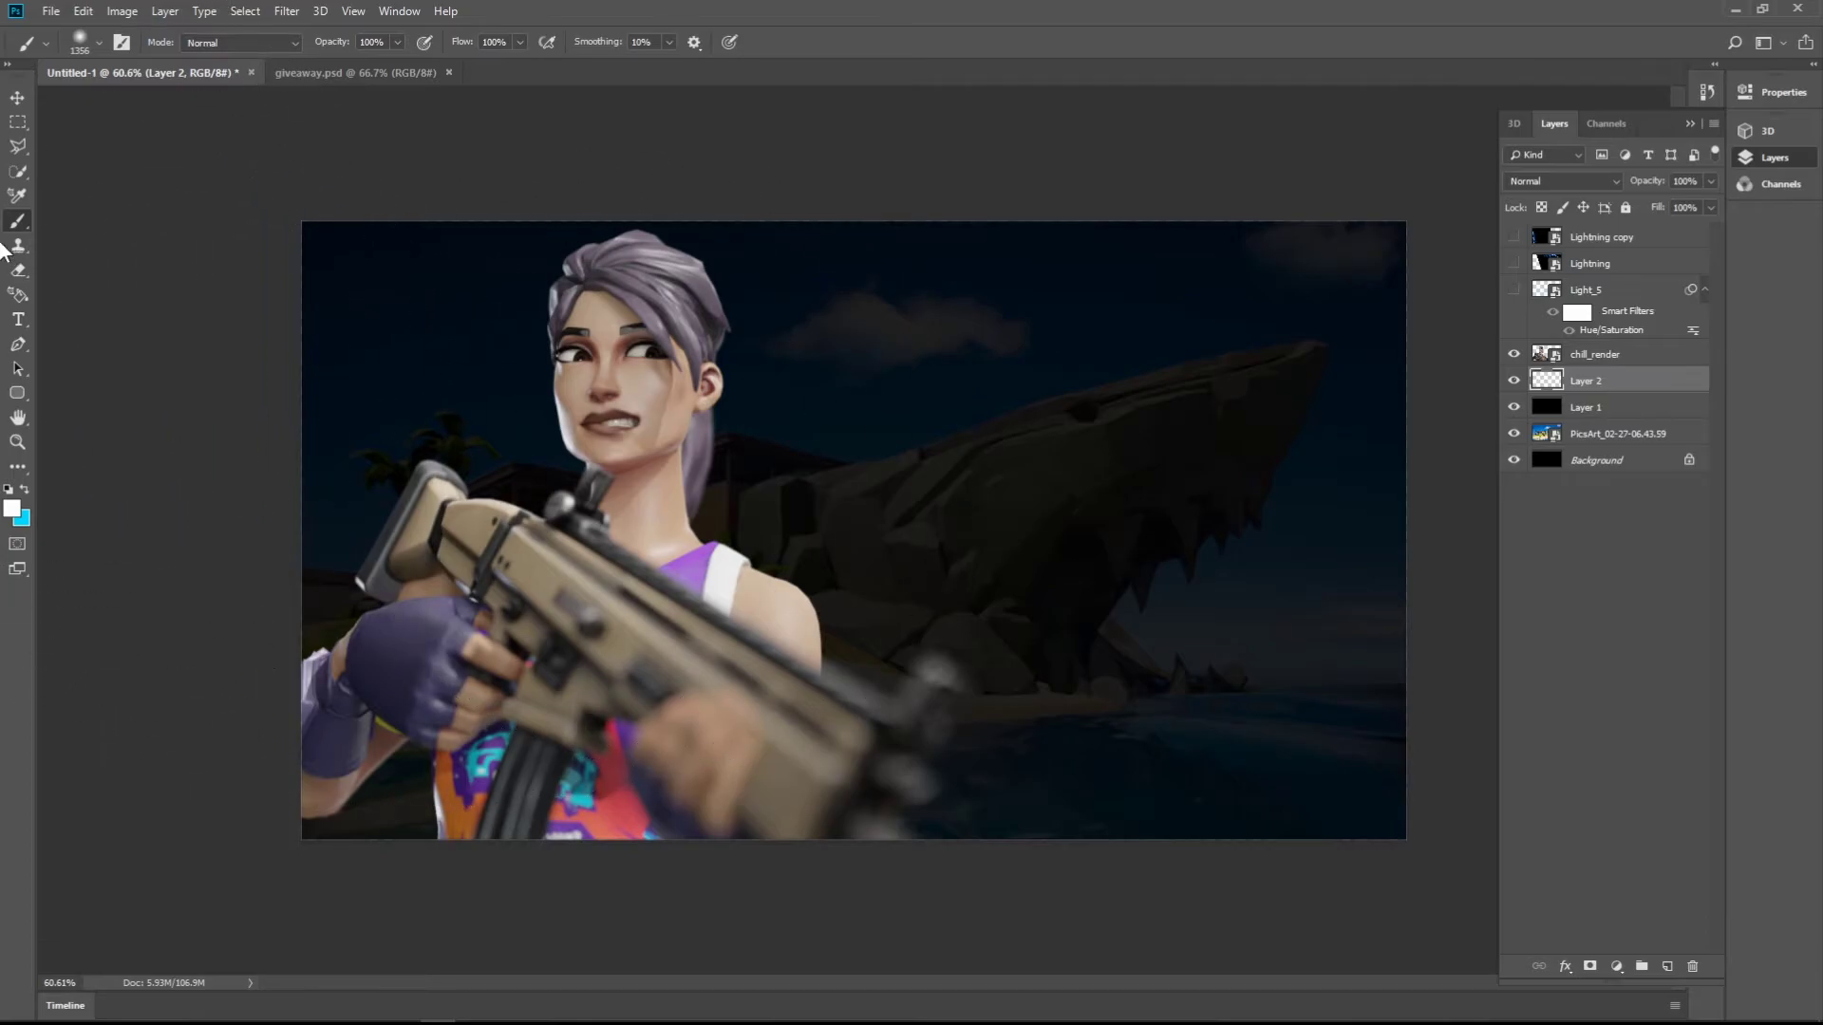
drag(649, 521, 560, 543)
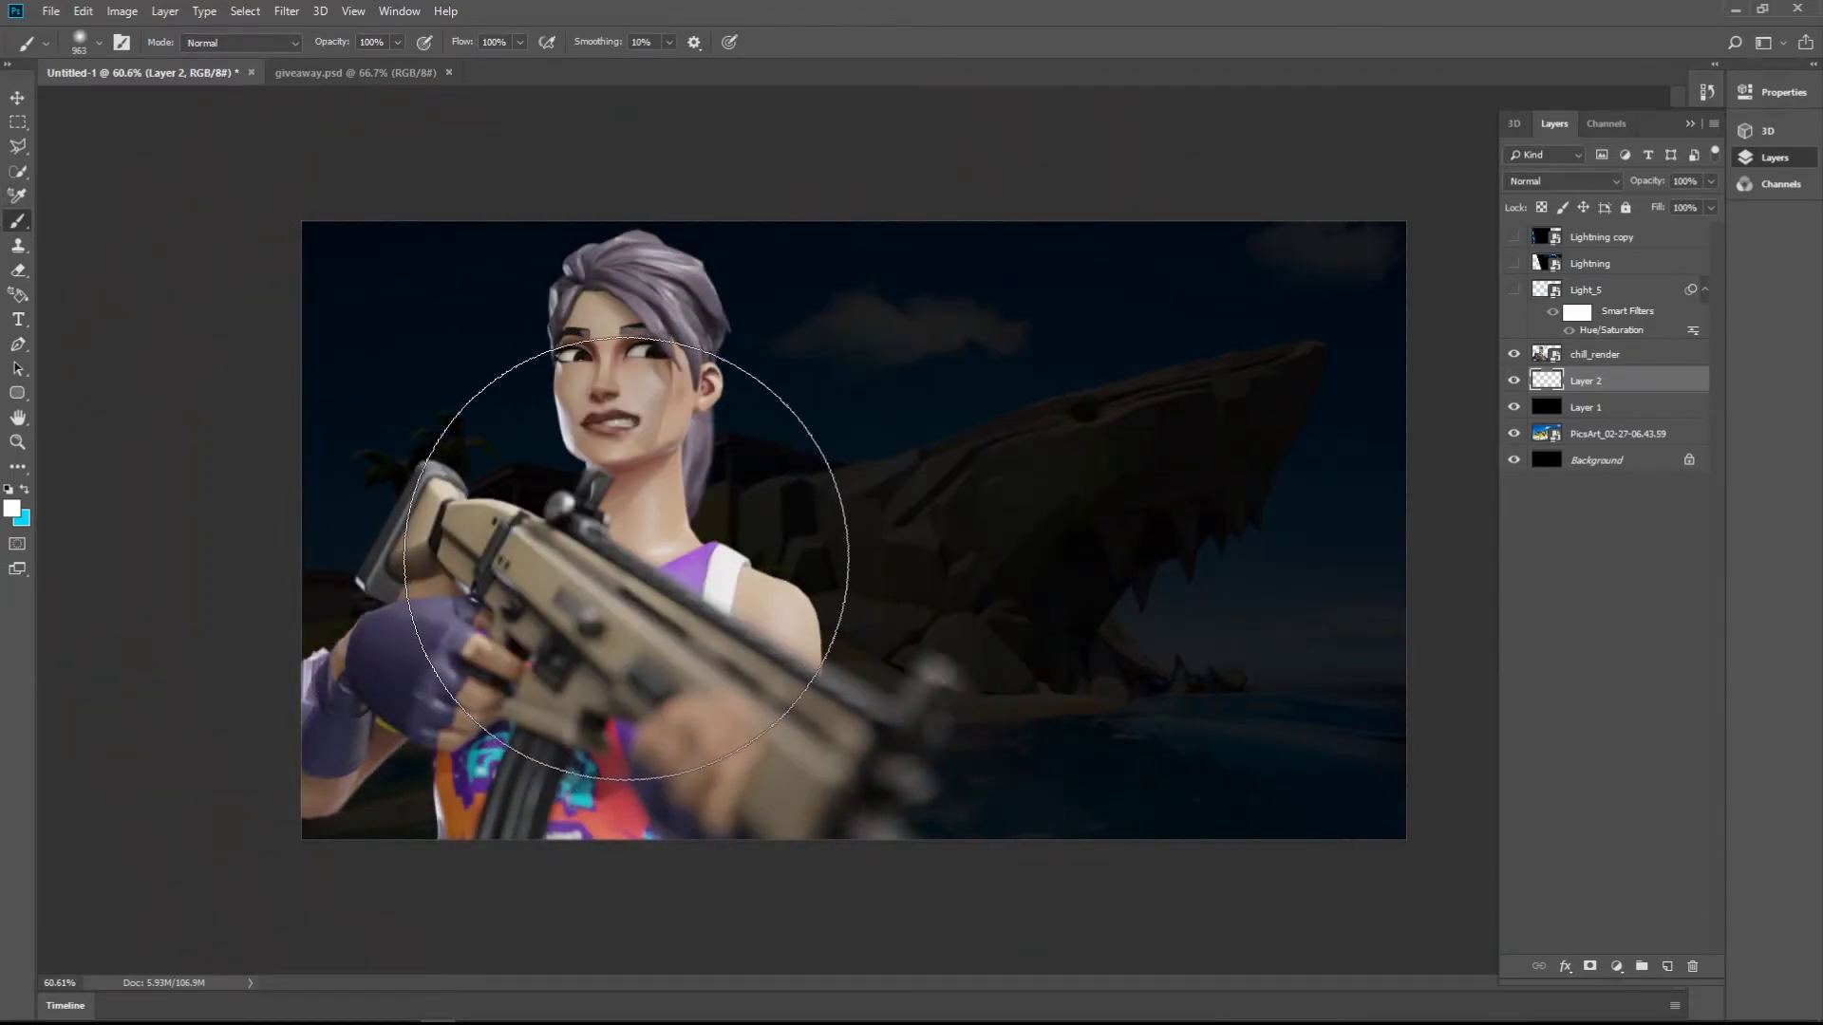
click(626, 599)
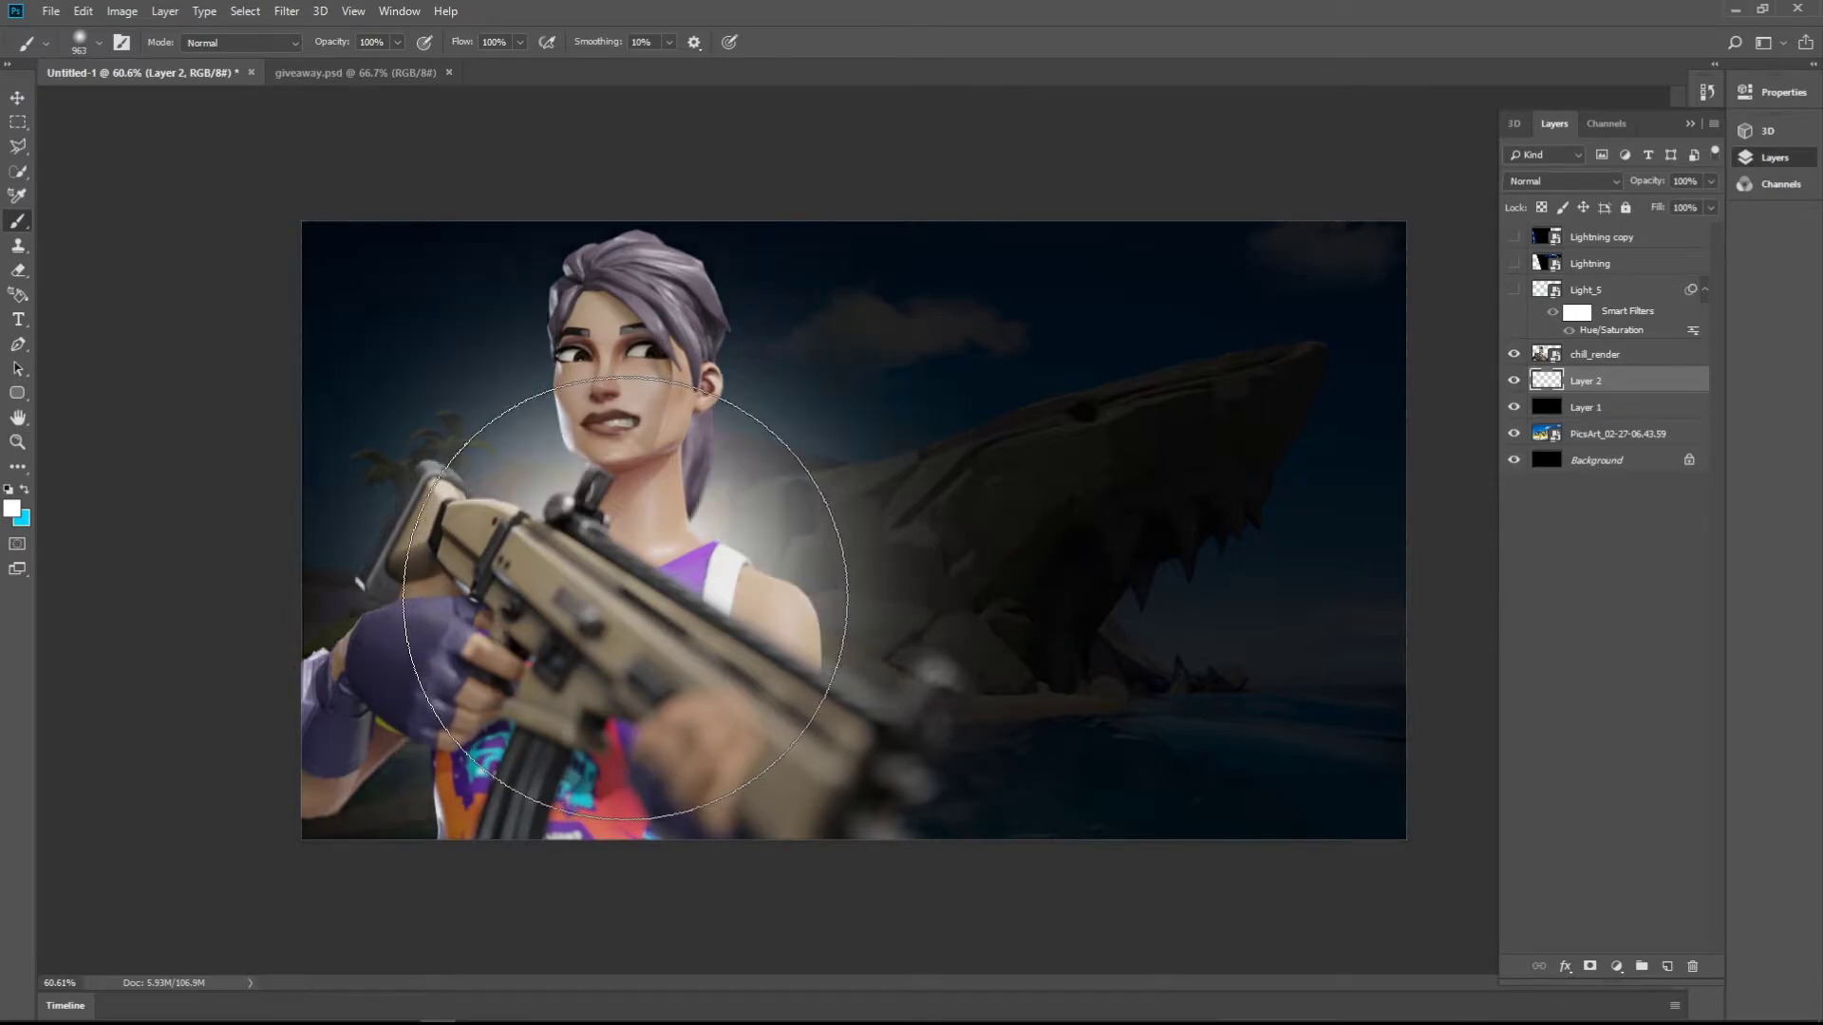
drag(625, 570, 751, 485)
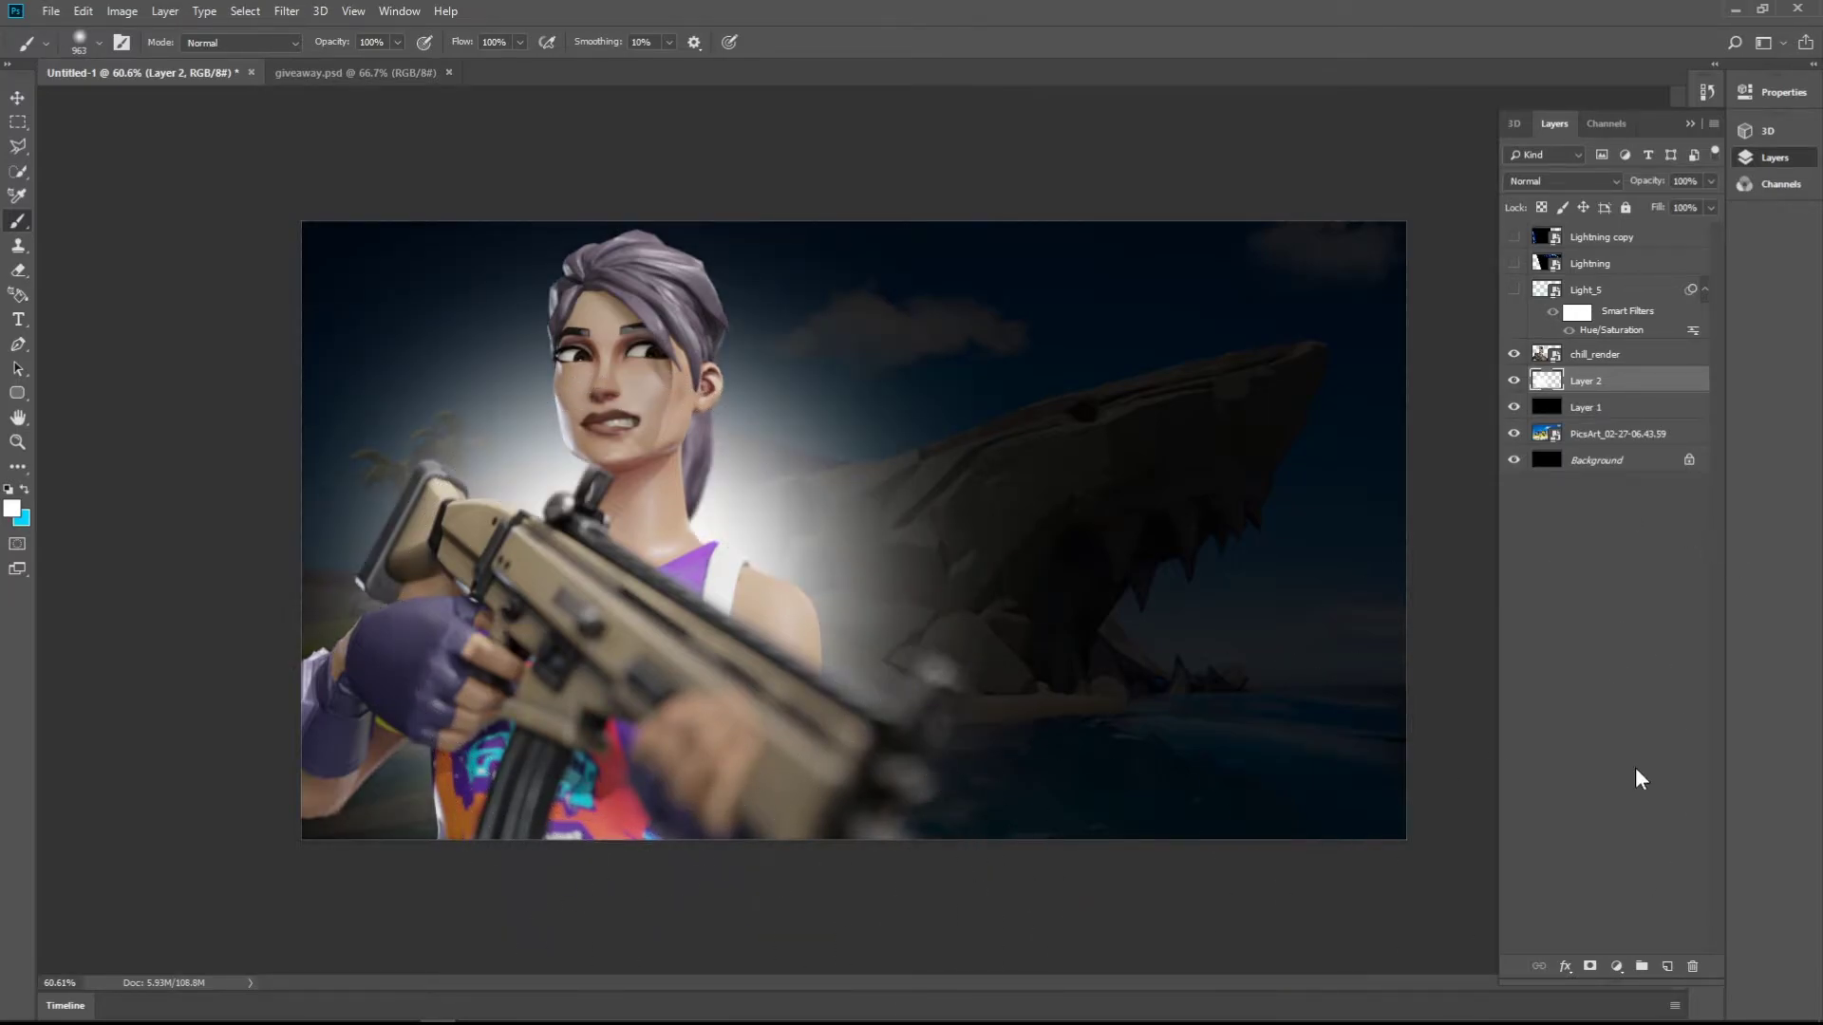
- Add a layer above the white glow and paint a cyan glow behind the character with a brush of about 1240 px
click(1668, 968)
click(25, 489)
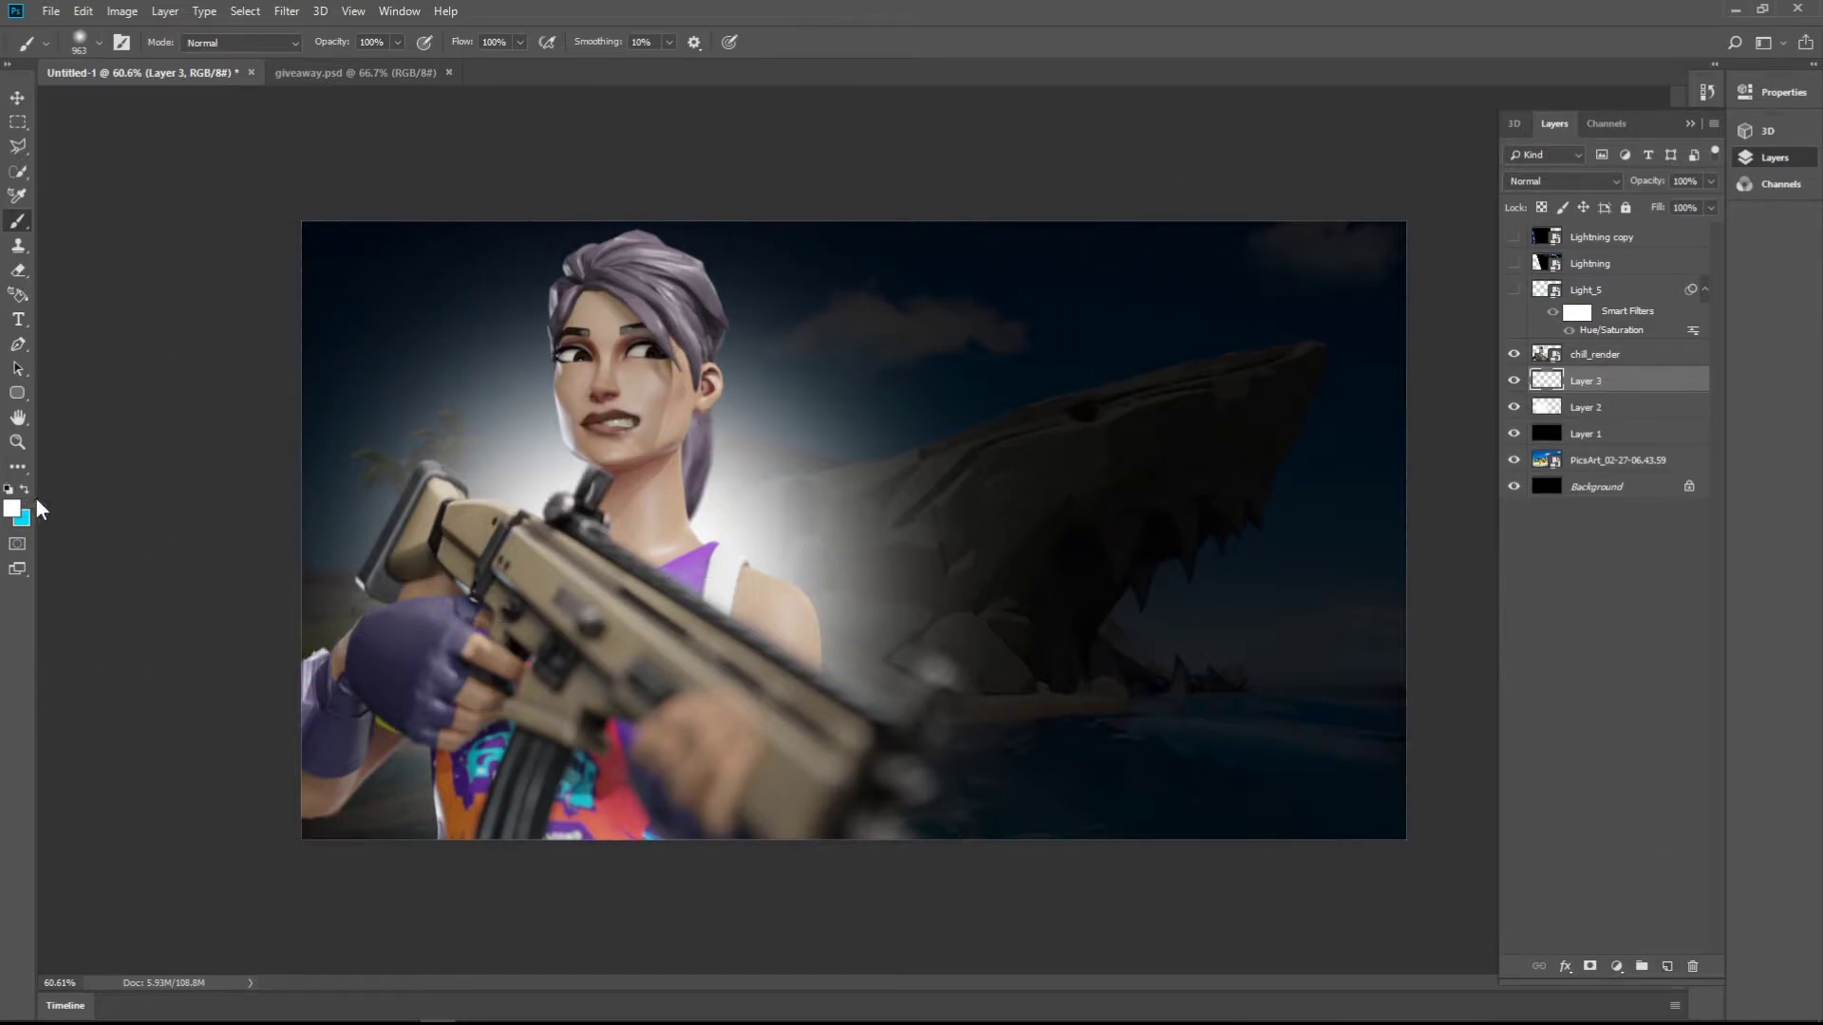
mouse_move(599, 560)
mouse_down()
mouse_move(670, 520)
mouse_move(629, 566)
mouse_up()
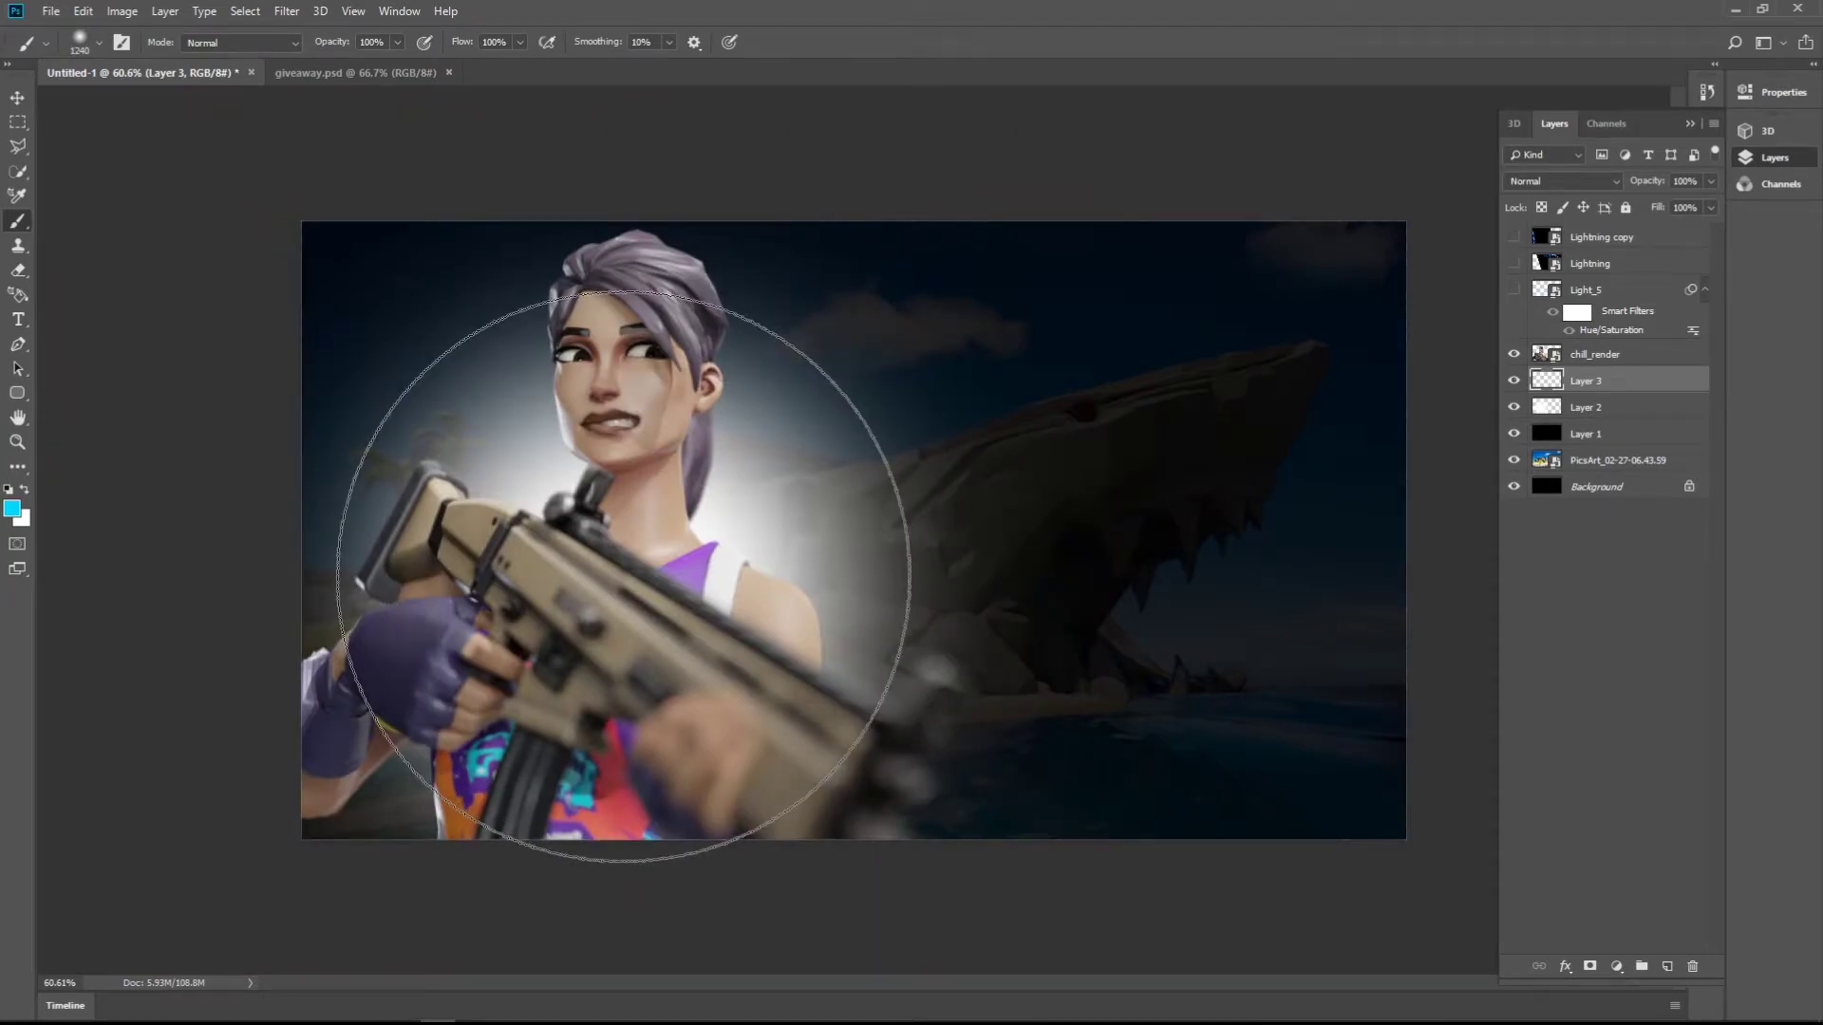
click(624, 576)
click(624, 576)
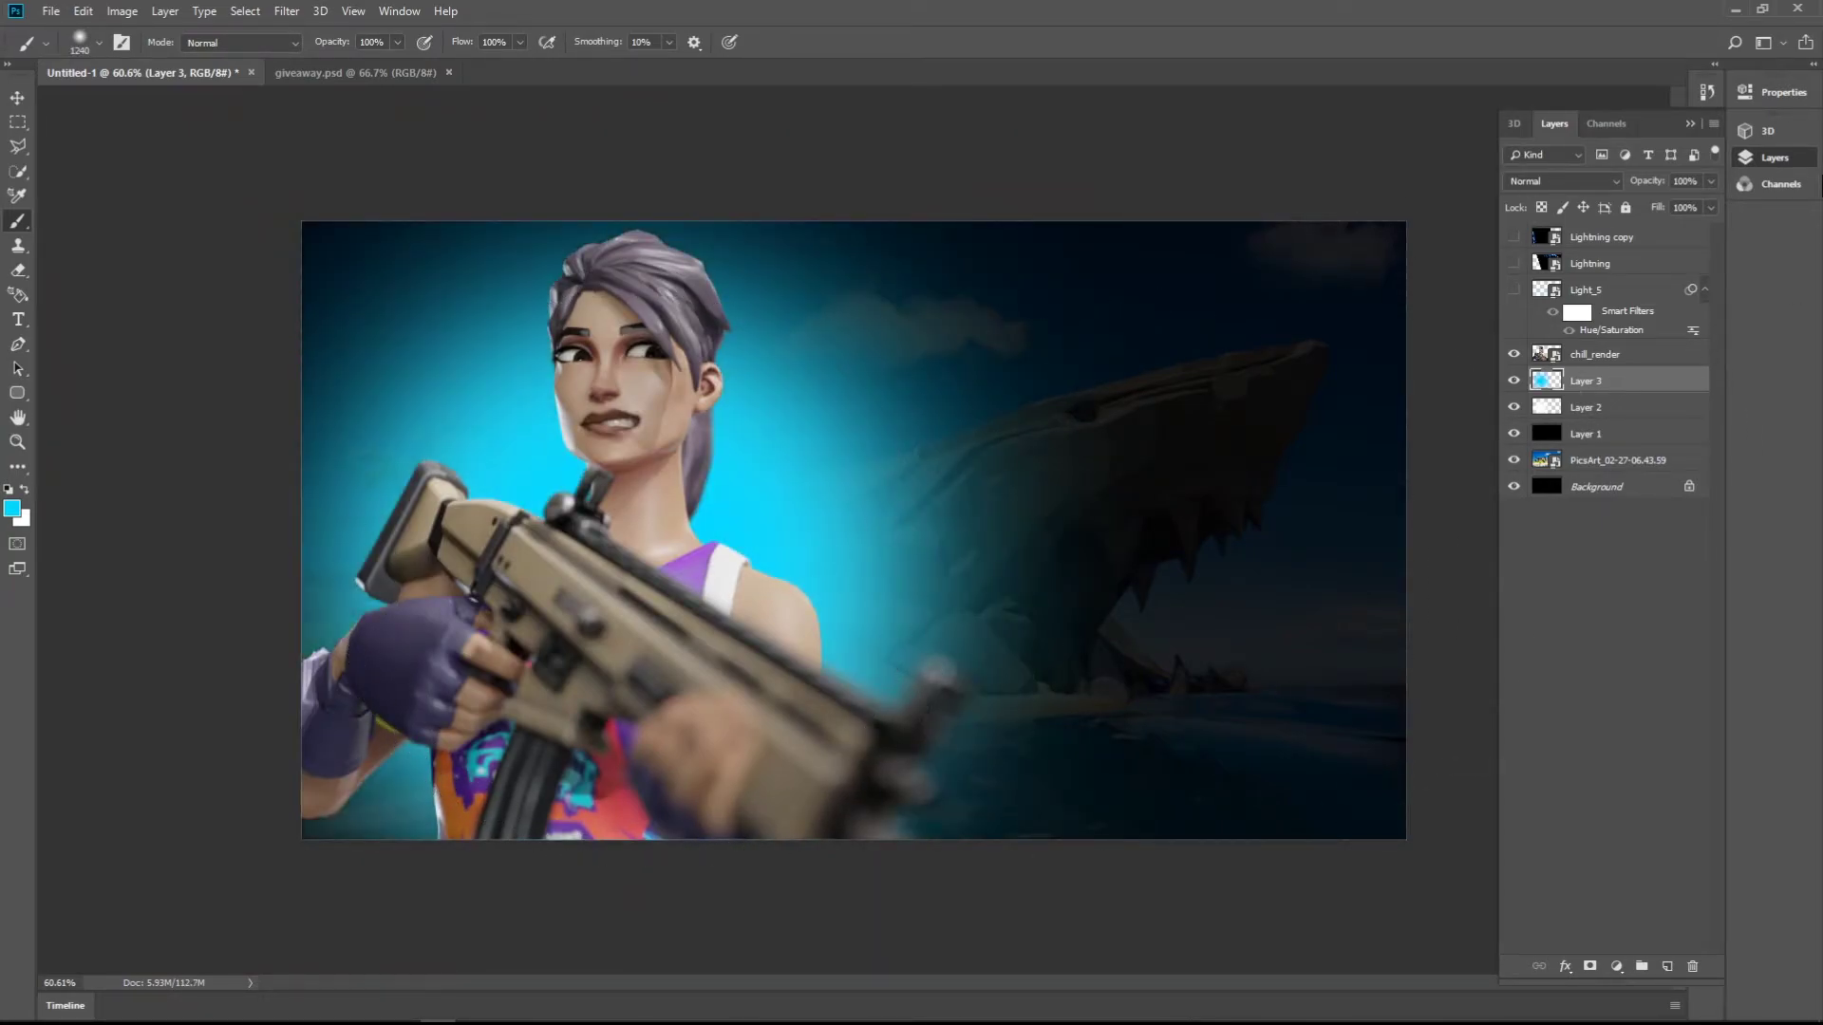
- Set the blend mode of both the cyan and the white glow layers to Linear Dodge (Add)
click(1592, 181)
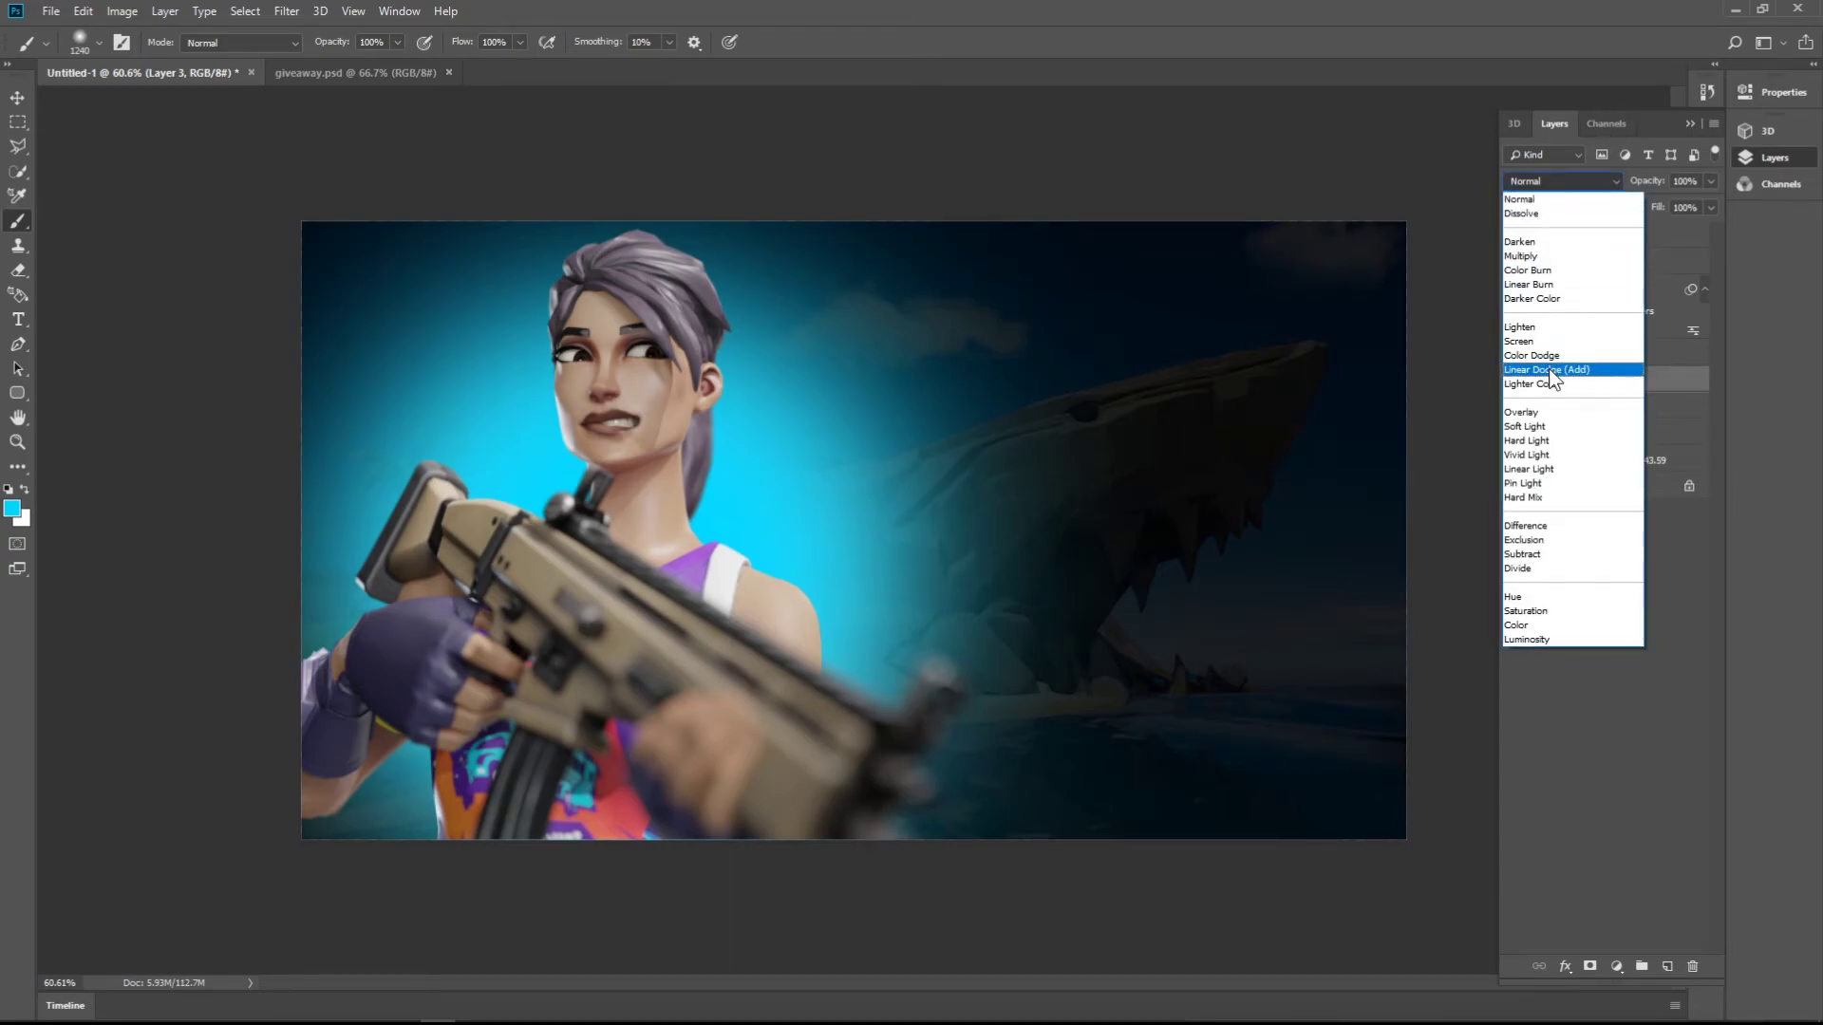
click(1553, 372)
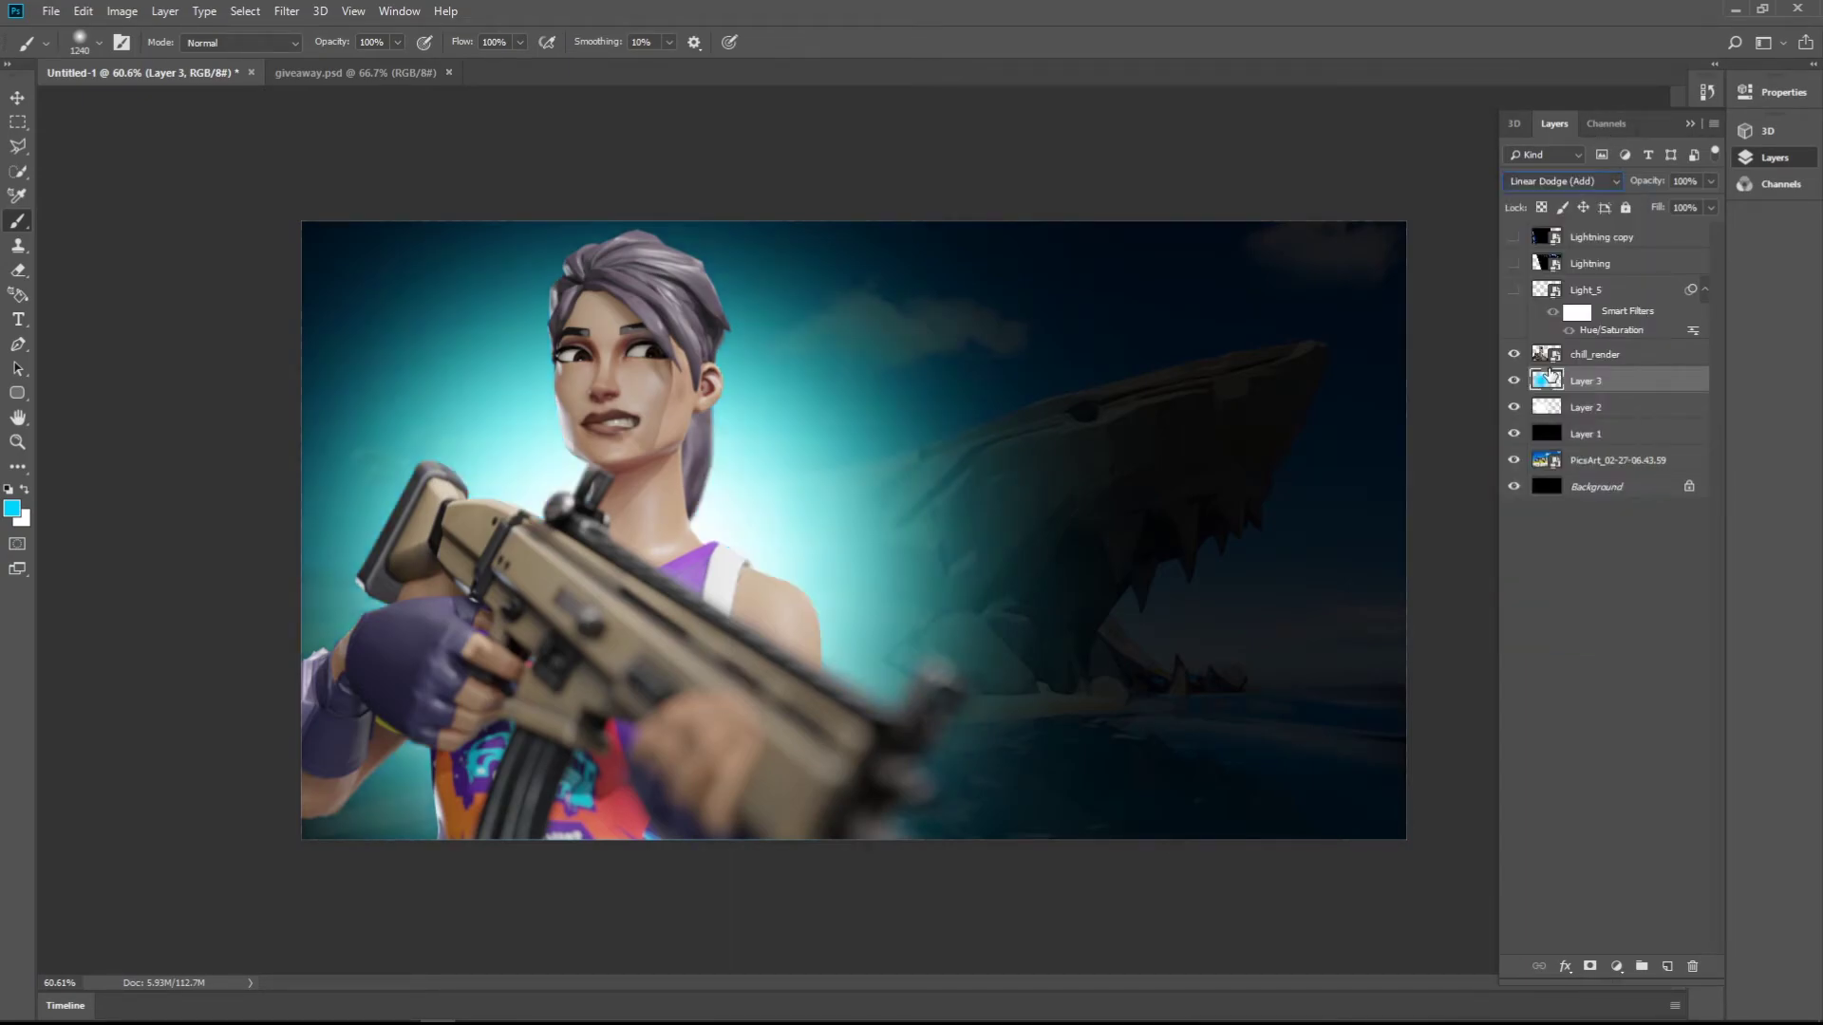
click(1621, 406)
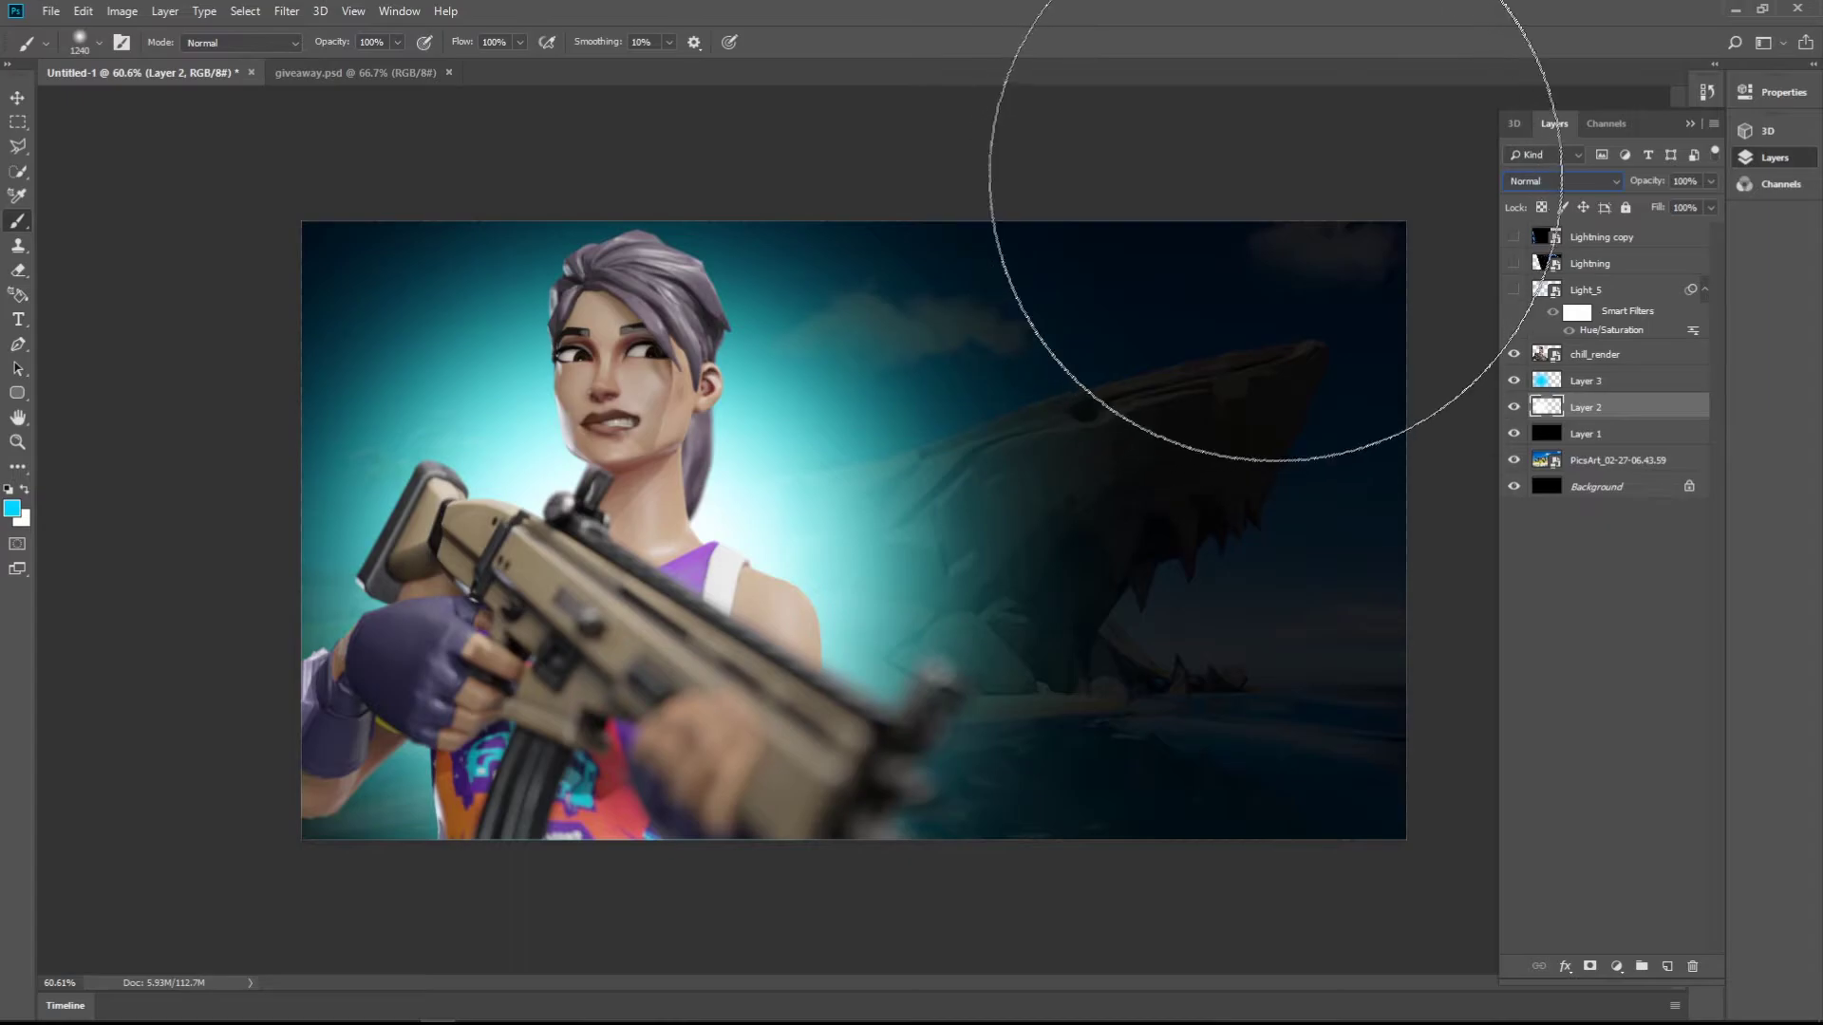
click(1573, 180)
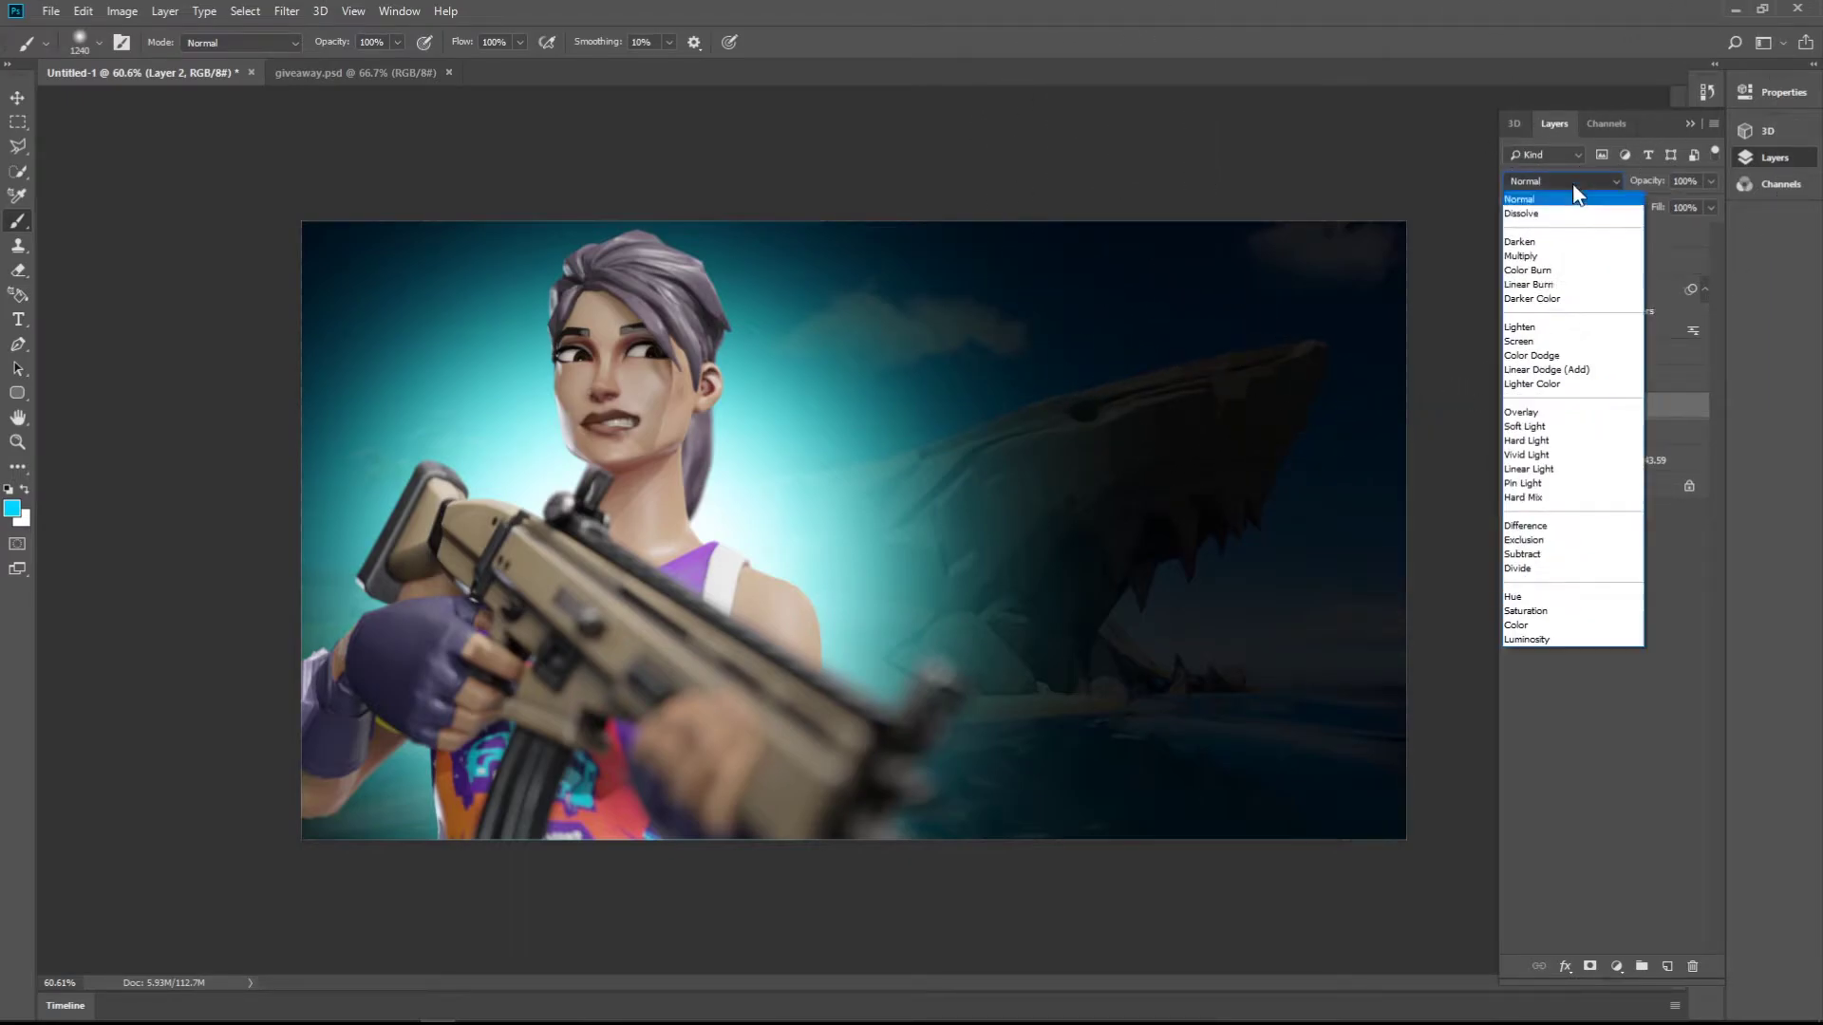
click(1548, 369)
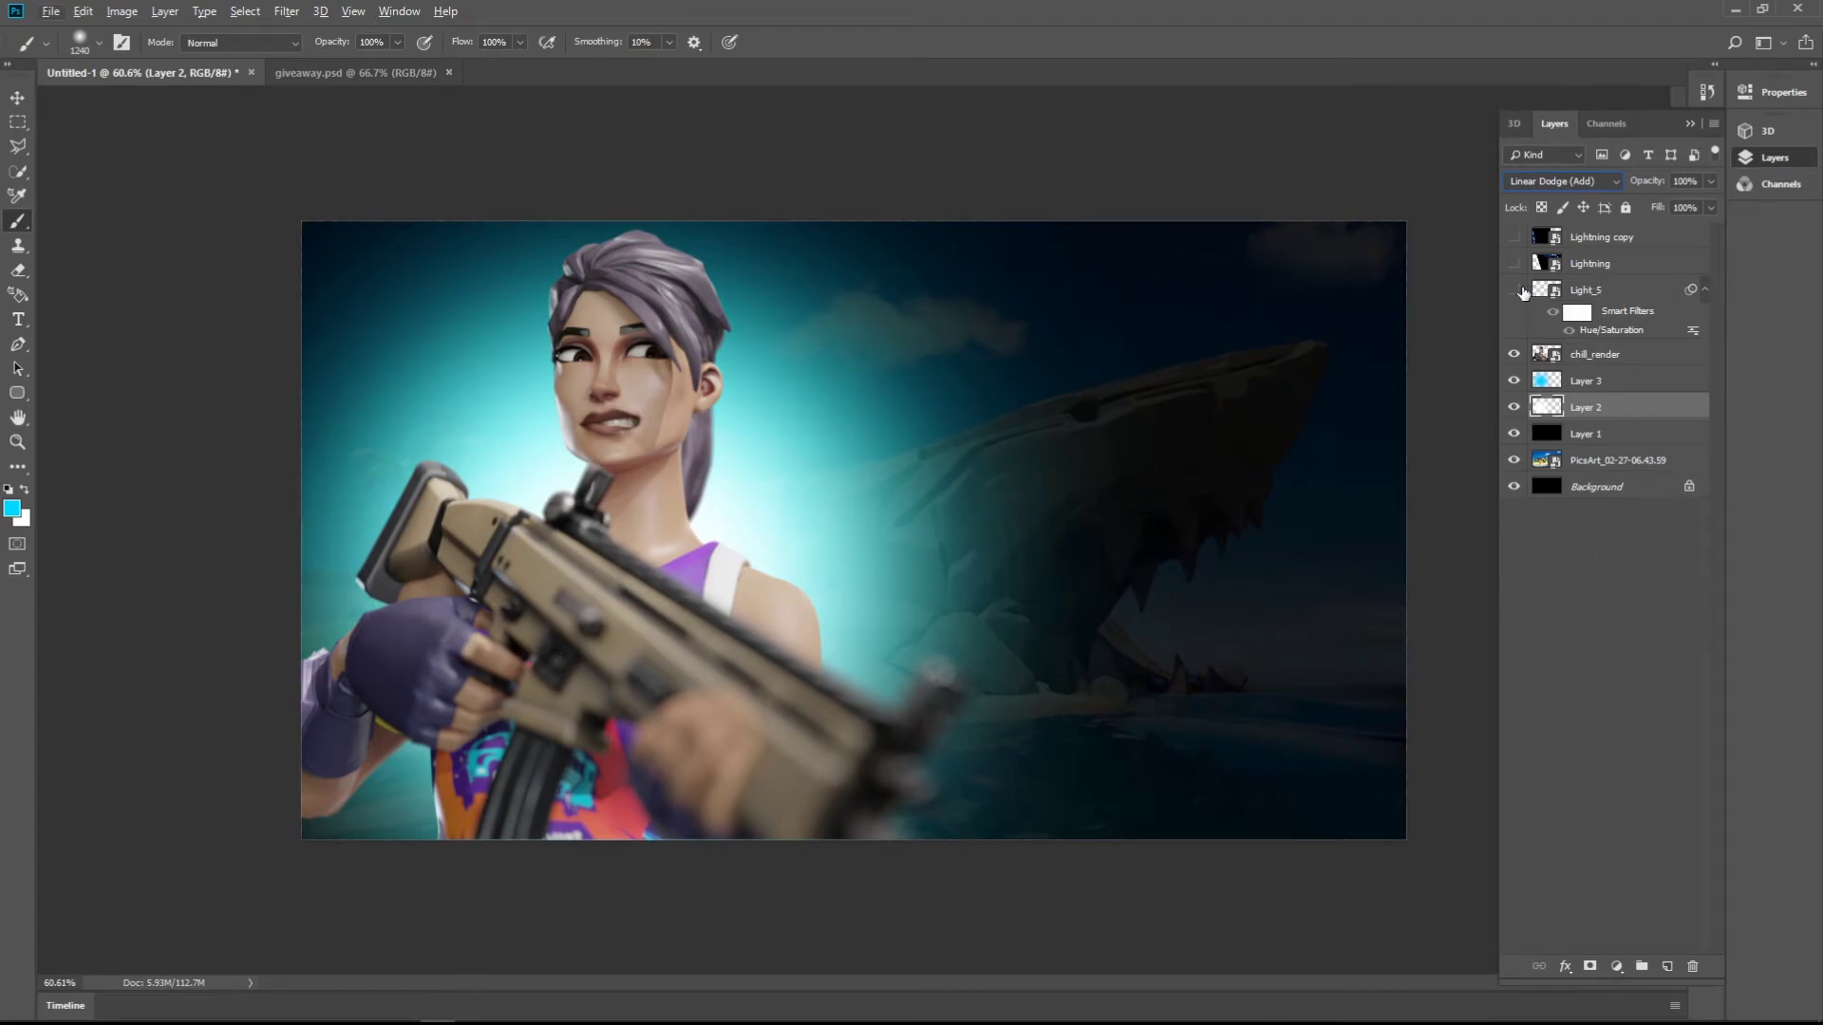
- Add the text DRIFTY on a new layer above chill_render, to the right of the character, in cyan Burbank Big Regular Black, 12 pt
click(1599, 358)
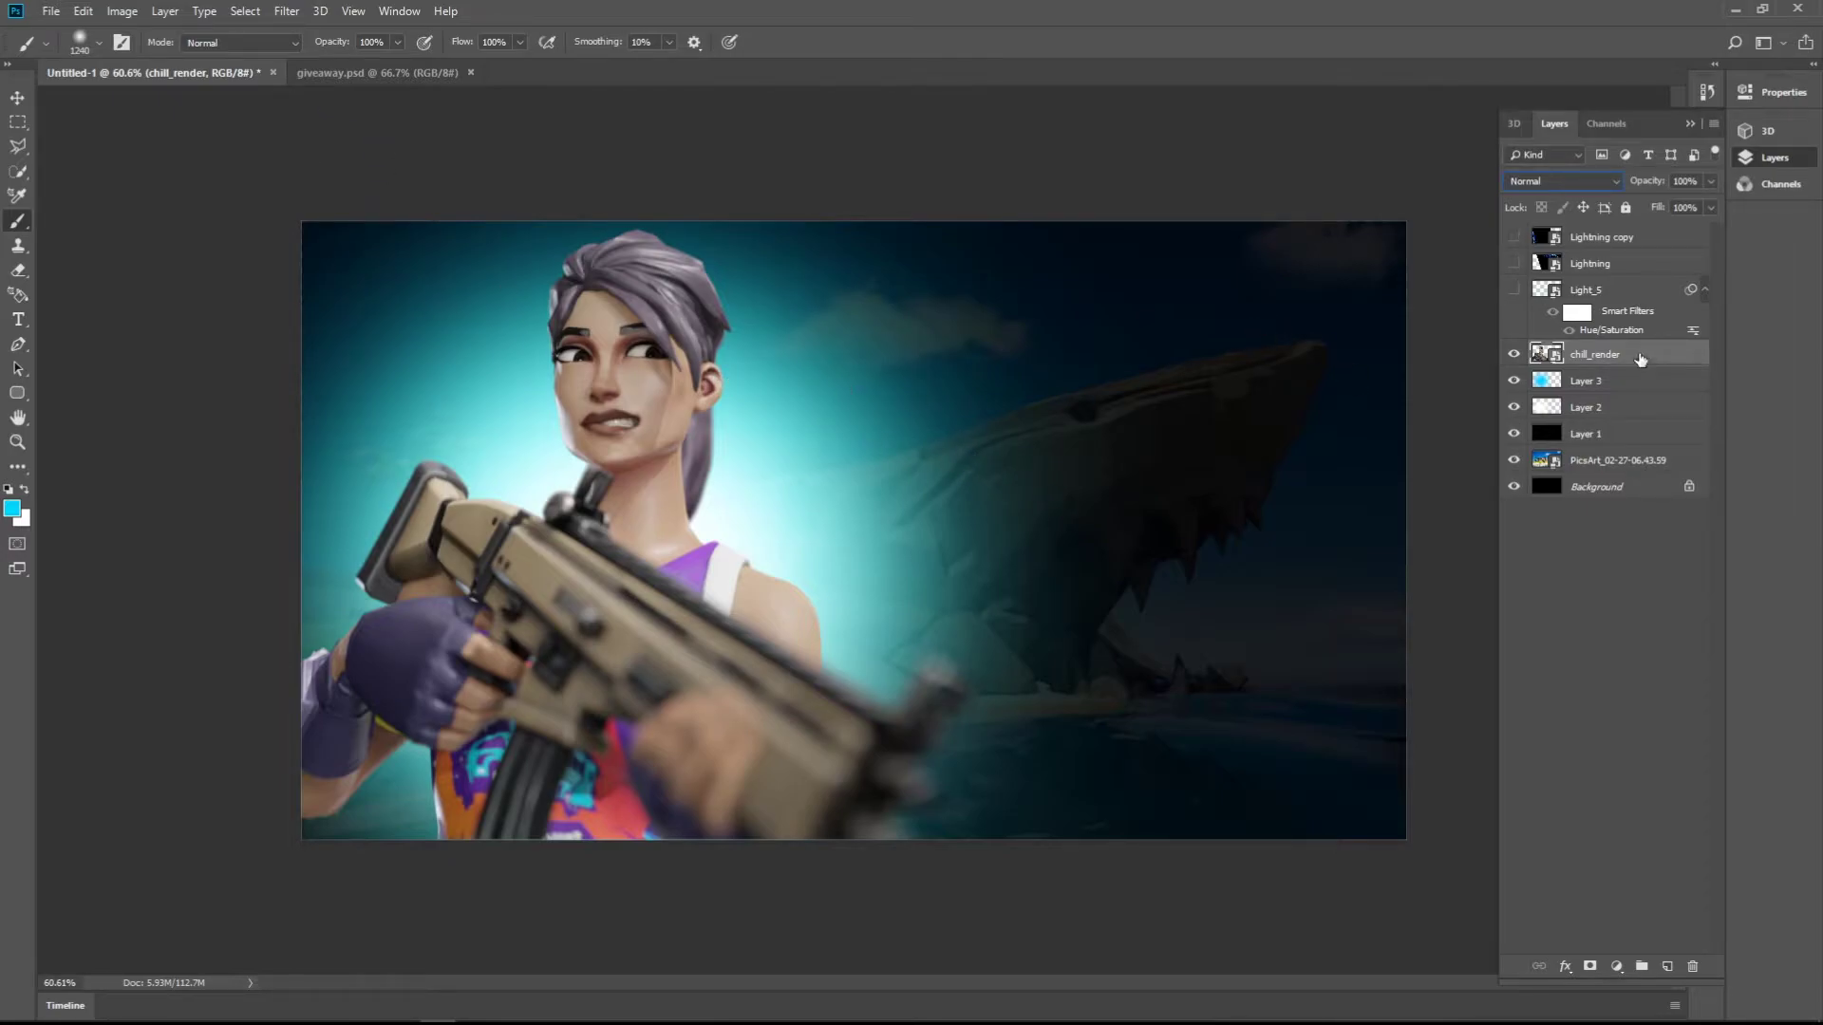
click(1603, 389)
click(1605, 356)
click(1667, 967)
key(t)
click(940, 429)
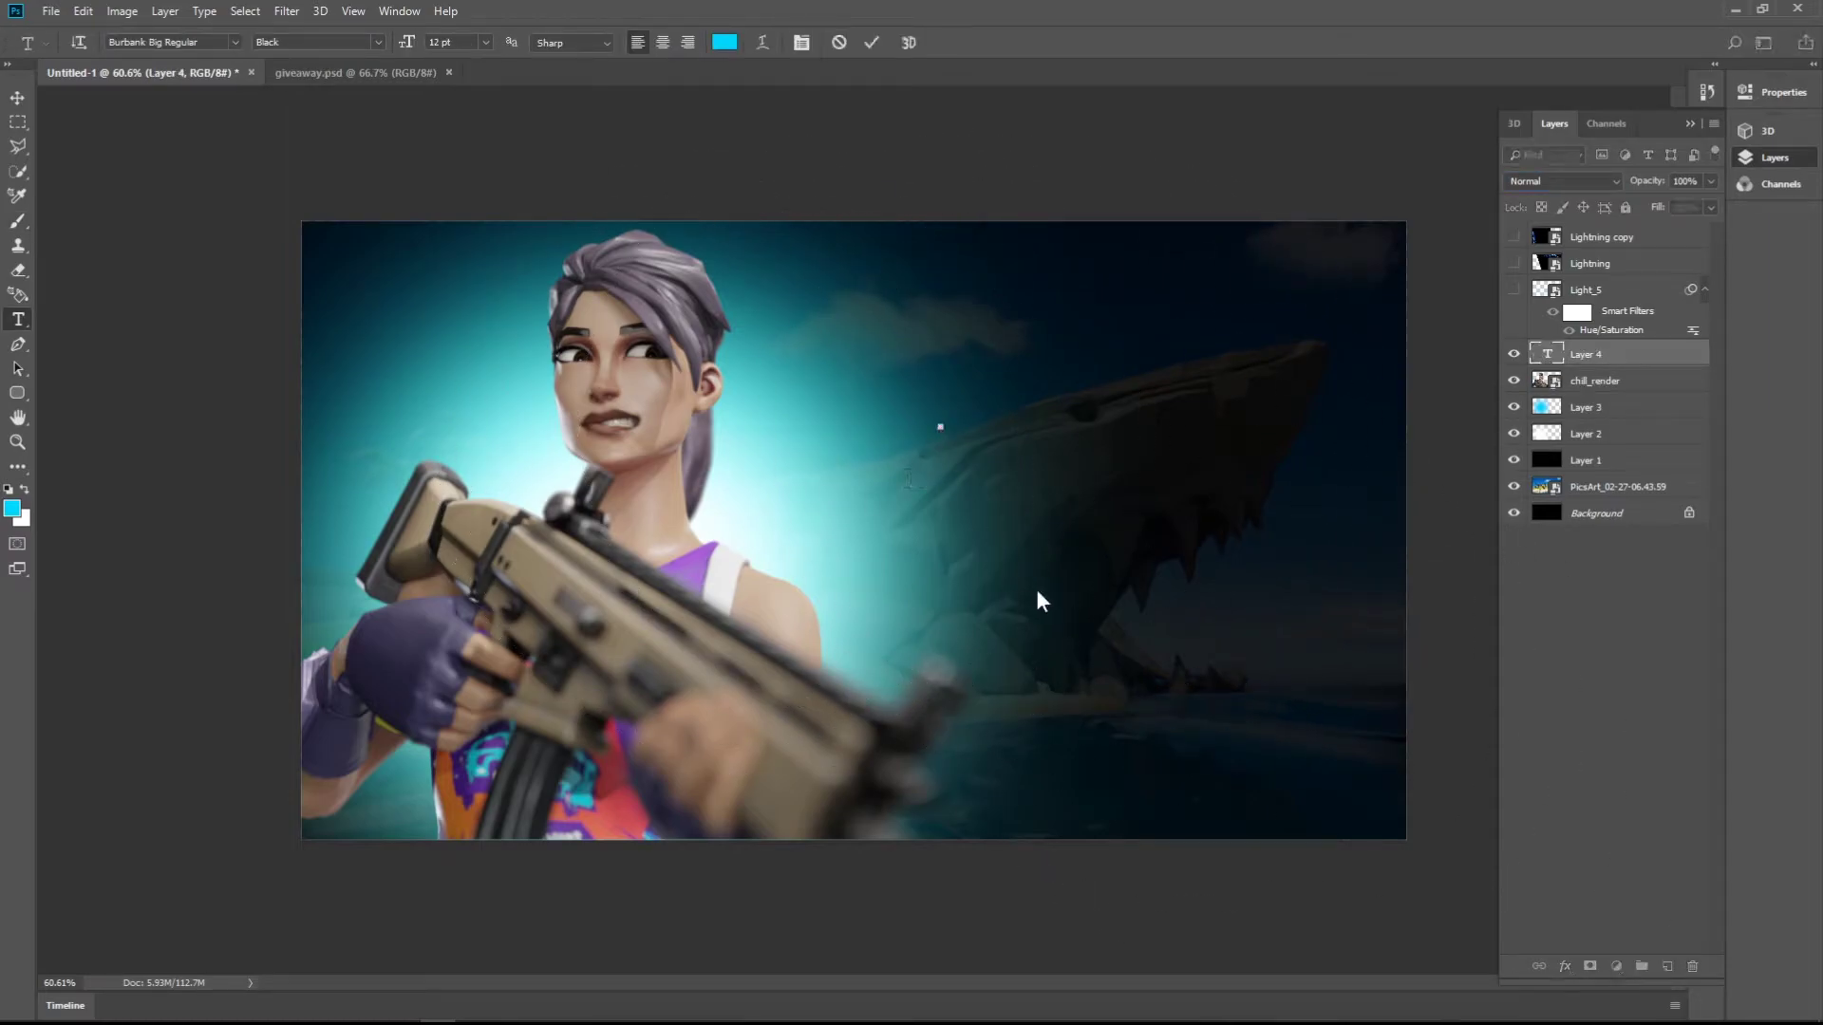
text(DRIFTY)
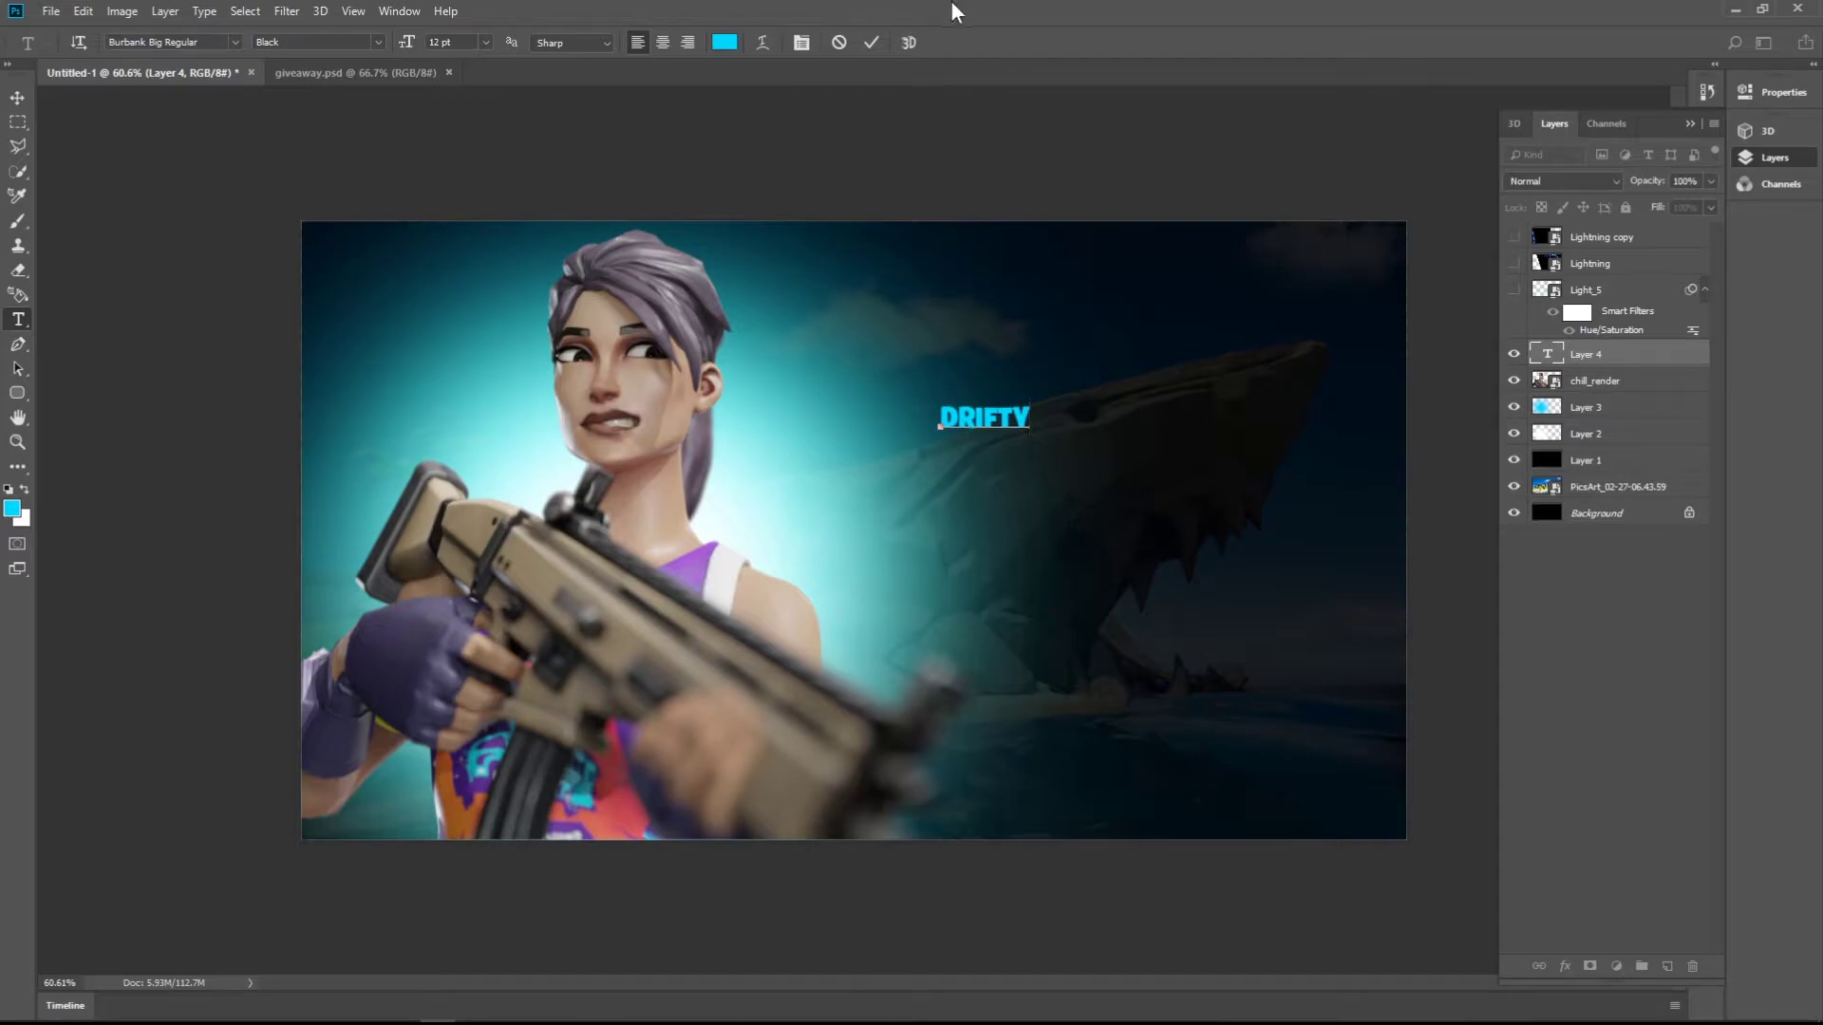
click(872, 43)
- Add the text IS LIVE! on its own layer directly below DRIFTY and line up their left edges
click(946, 456)
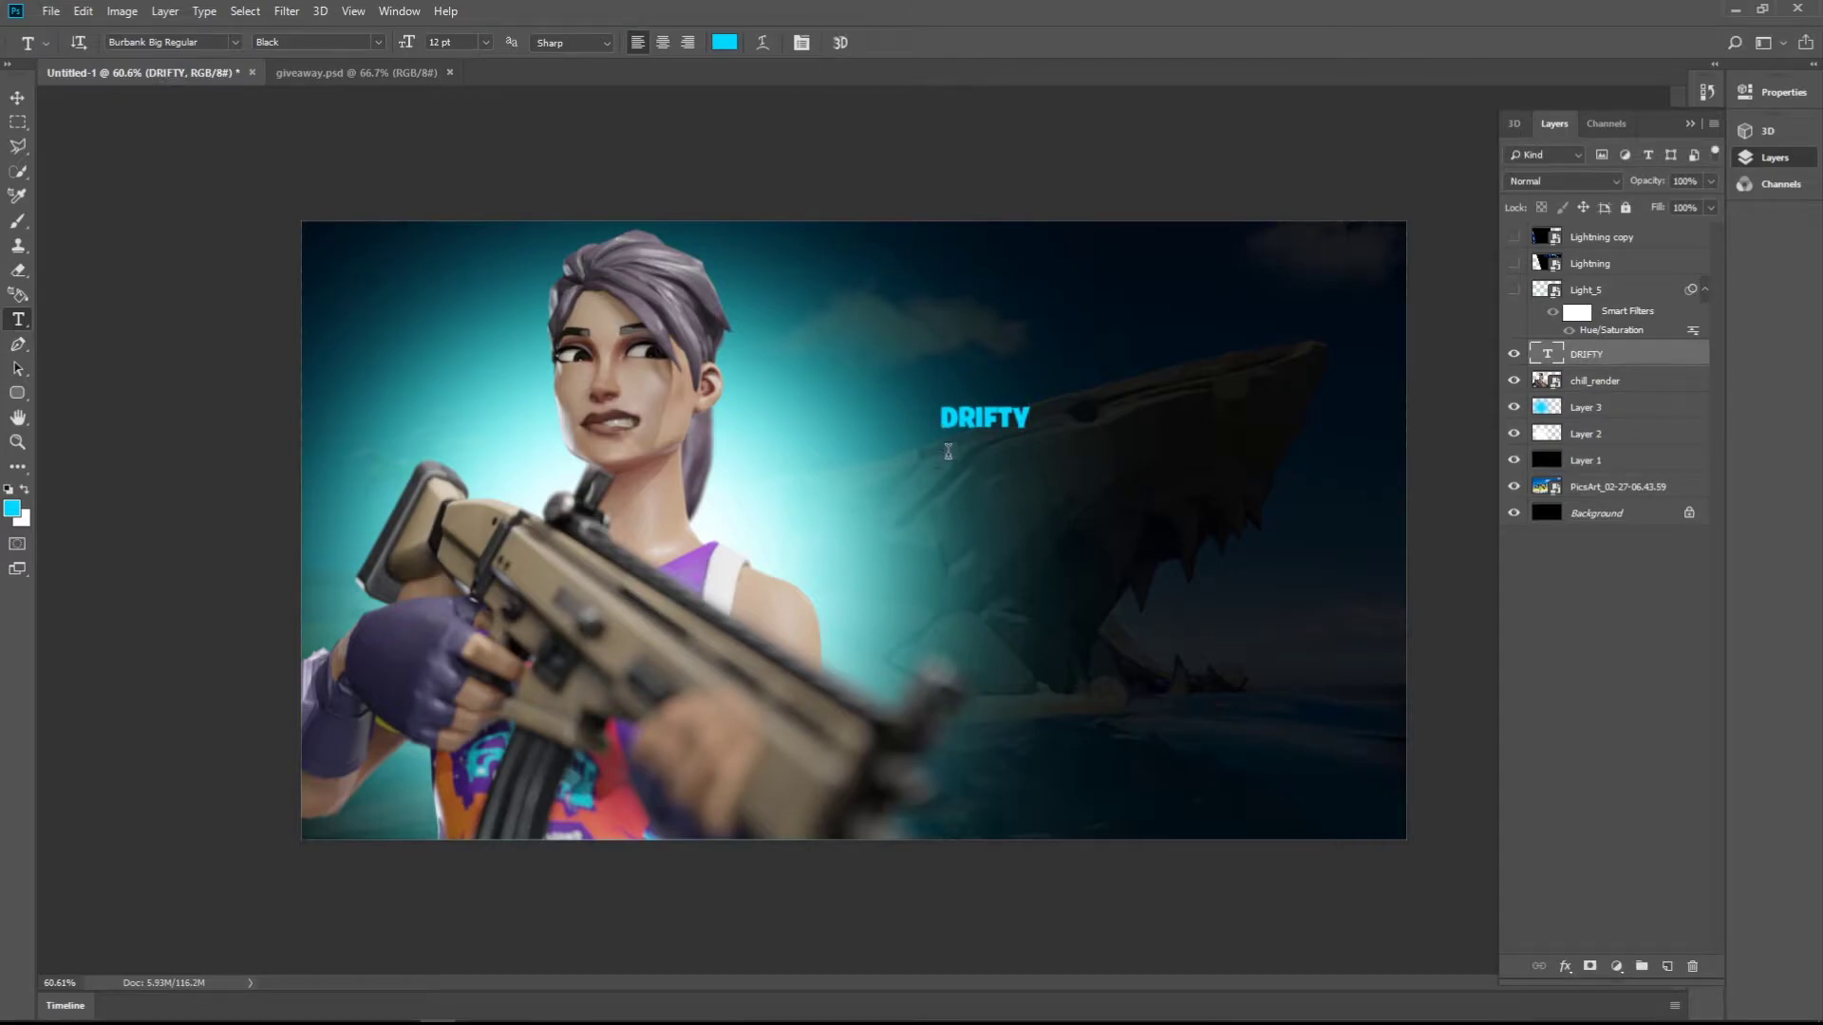
text(IS LIVE)
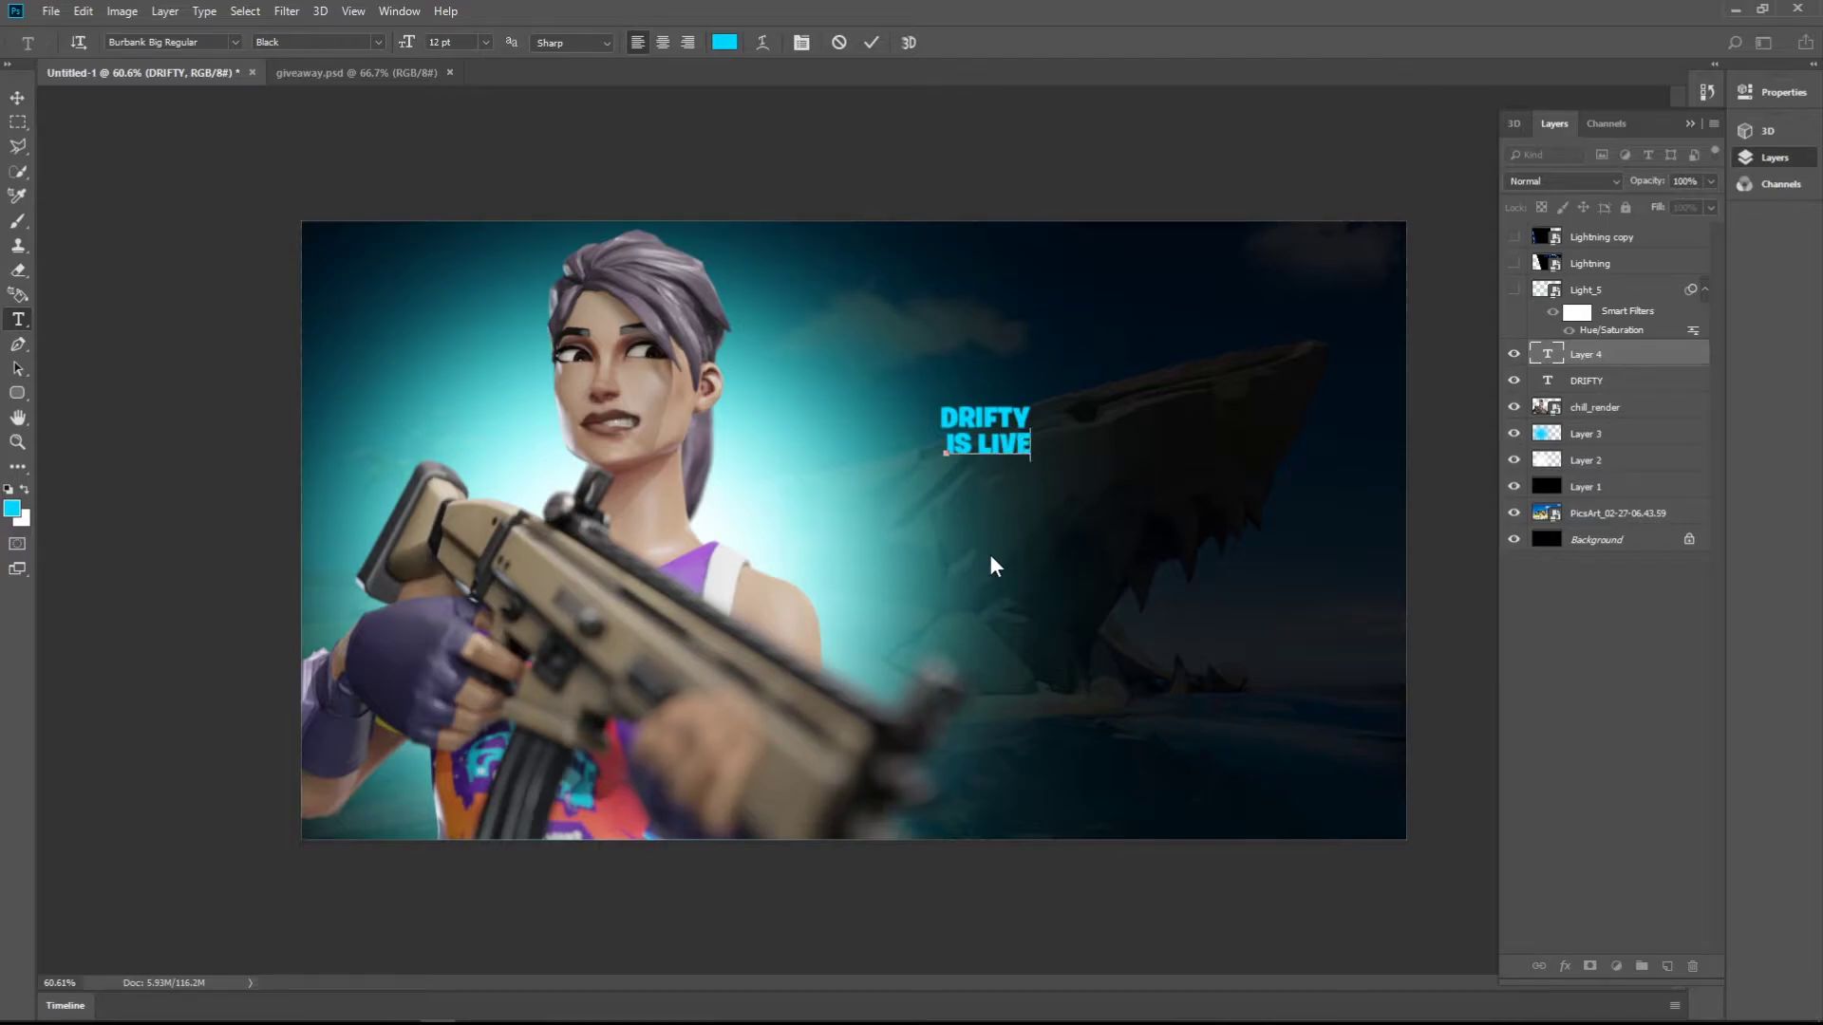
text(!)
click(872, 43)
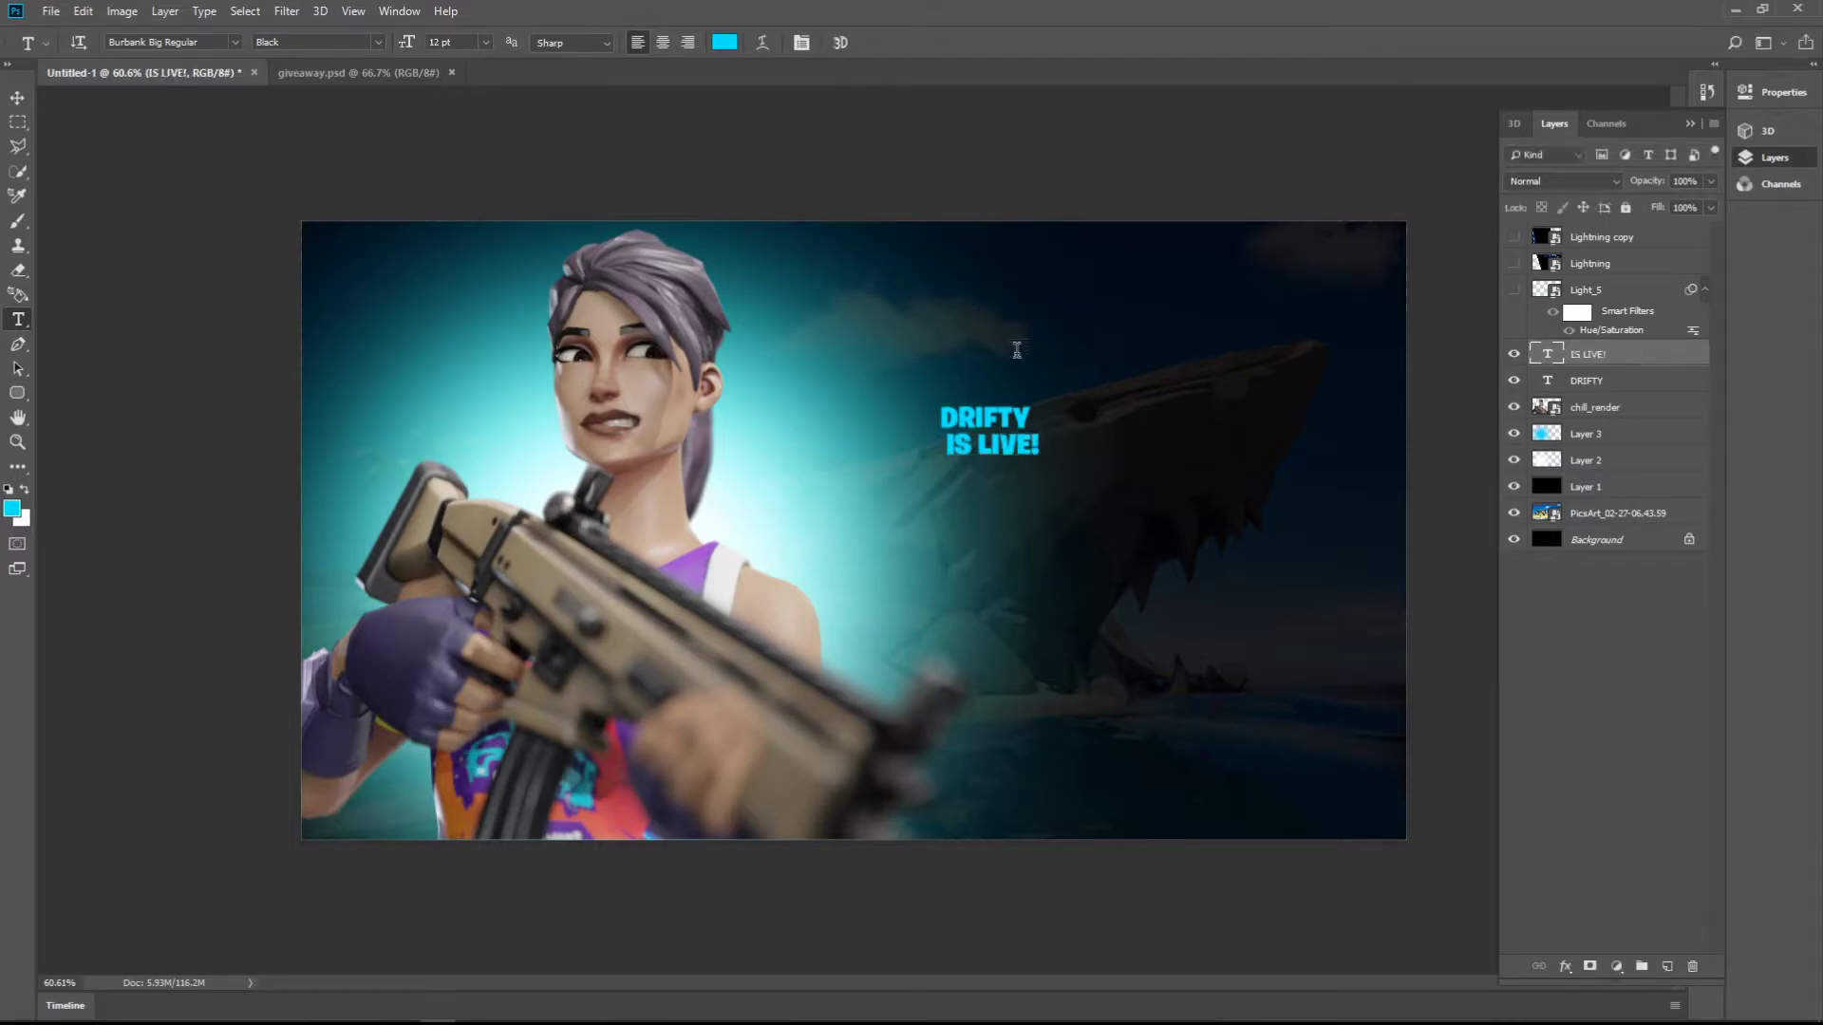
drag(1022, 456, 1015, 462)
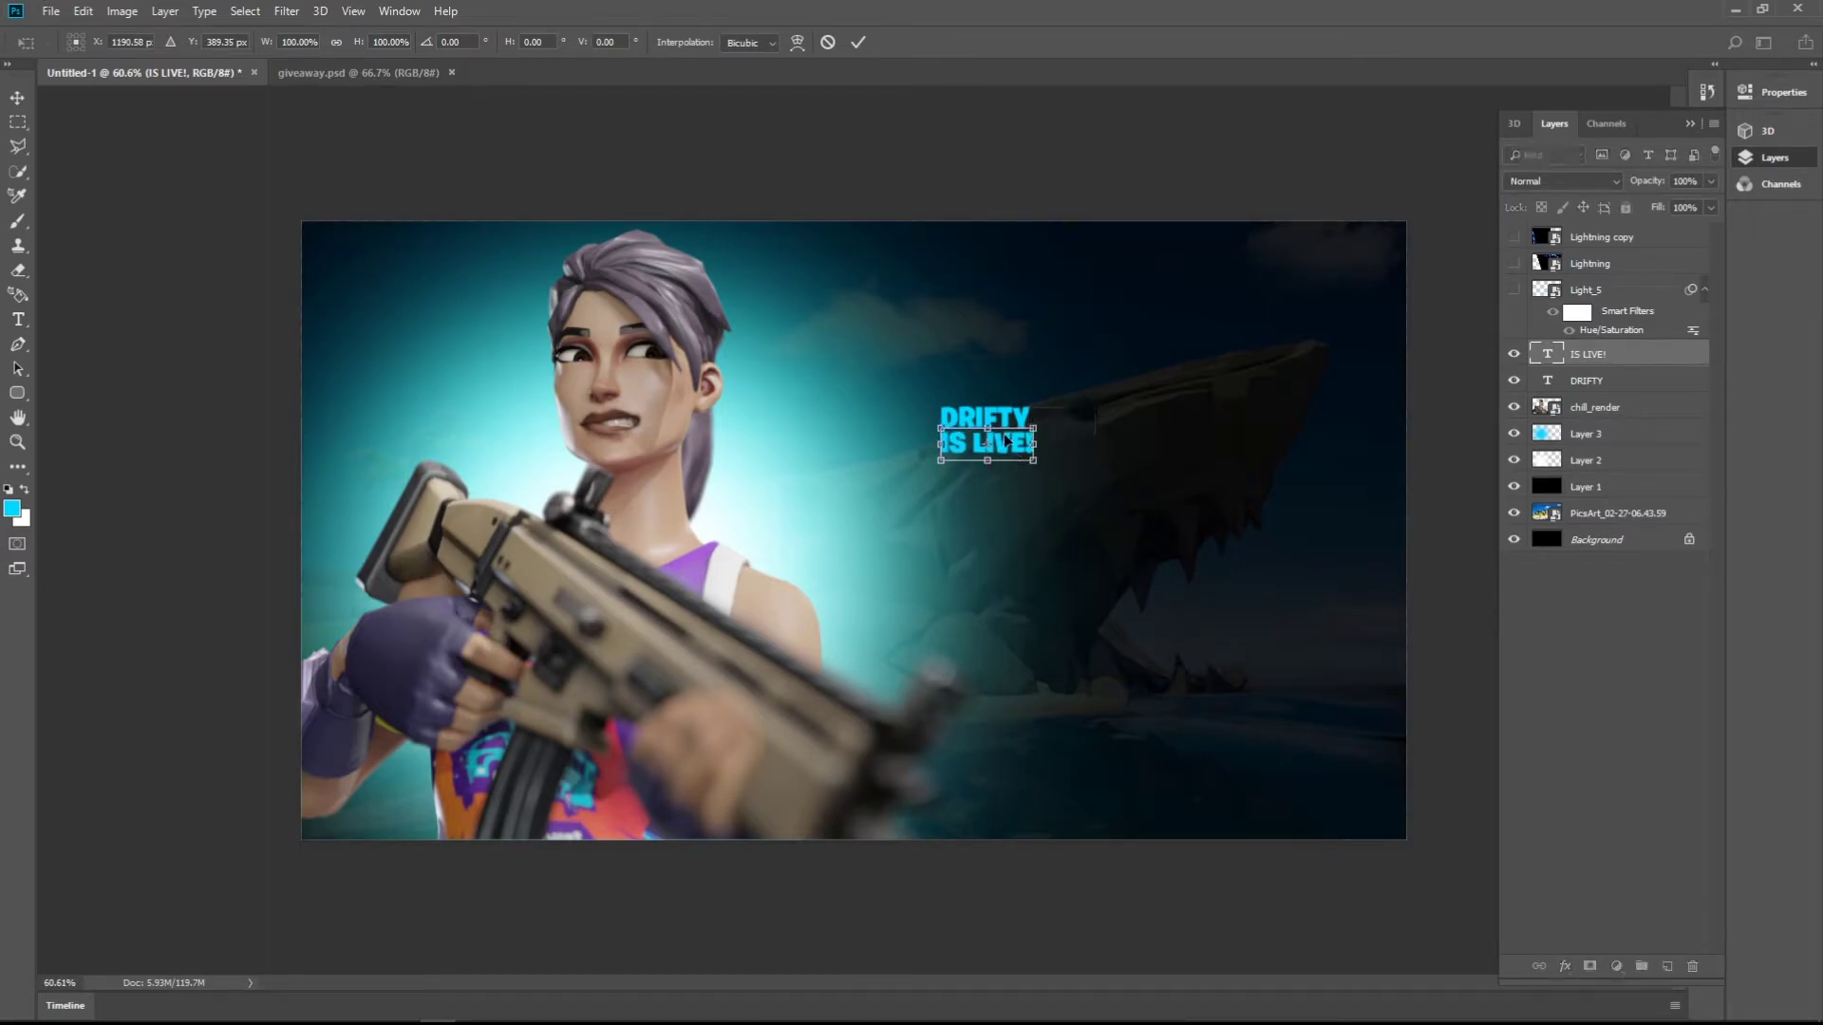
click(858, 42)
- Scale the DRIFTY and IS LIVE! layers together proportionally from their center to about 459% and move them to the right of the character
shift+click(1596, 380)
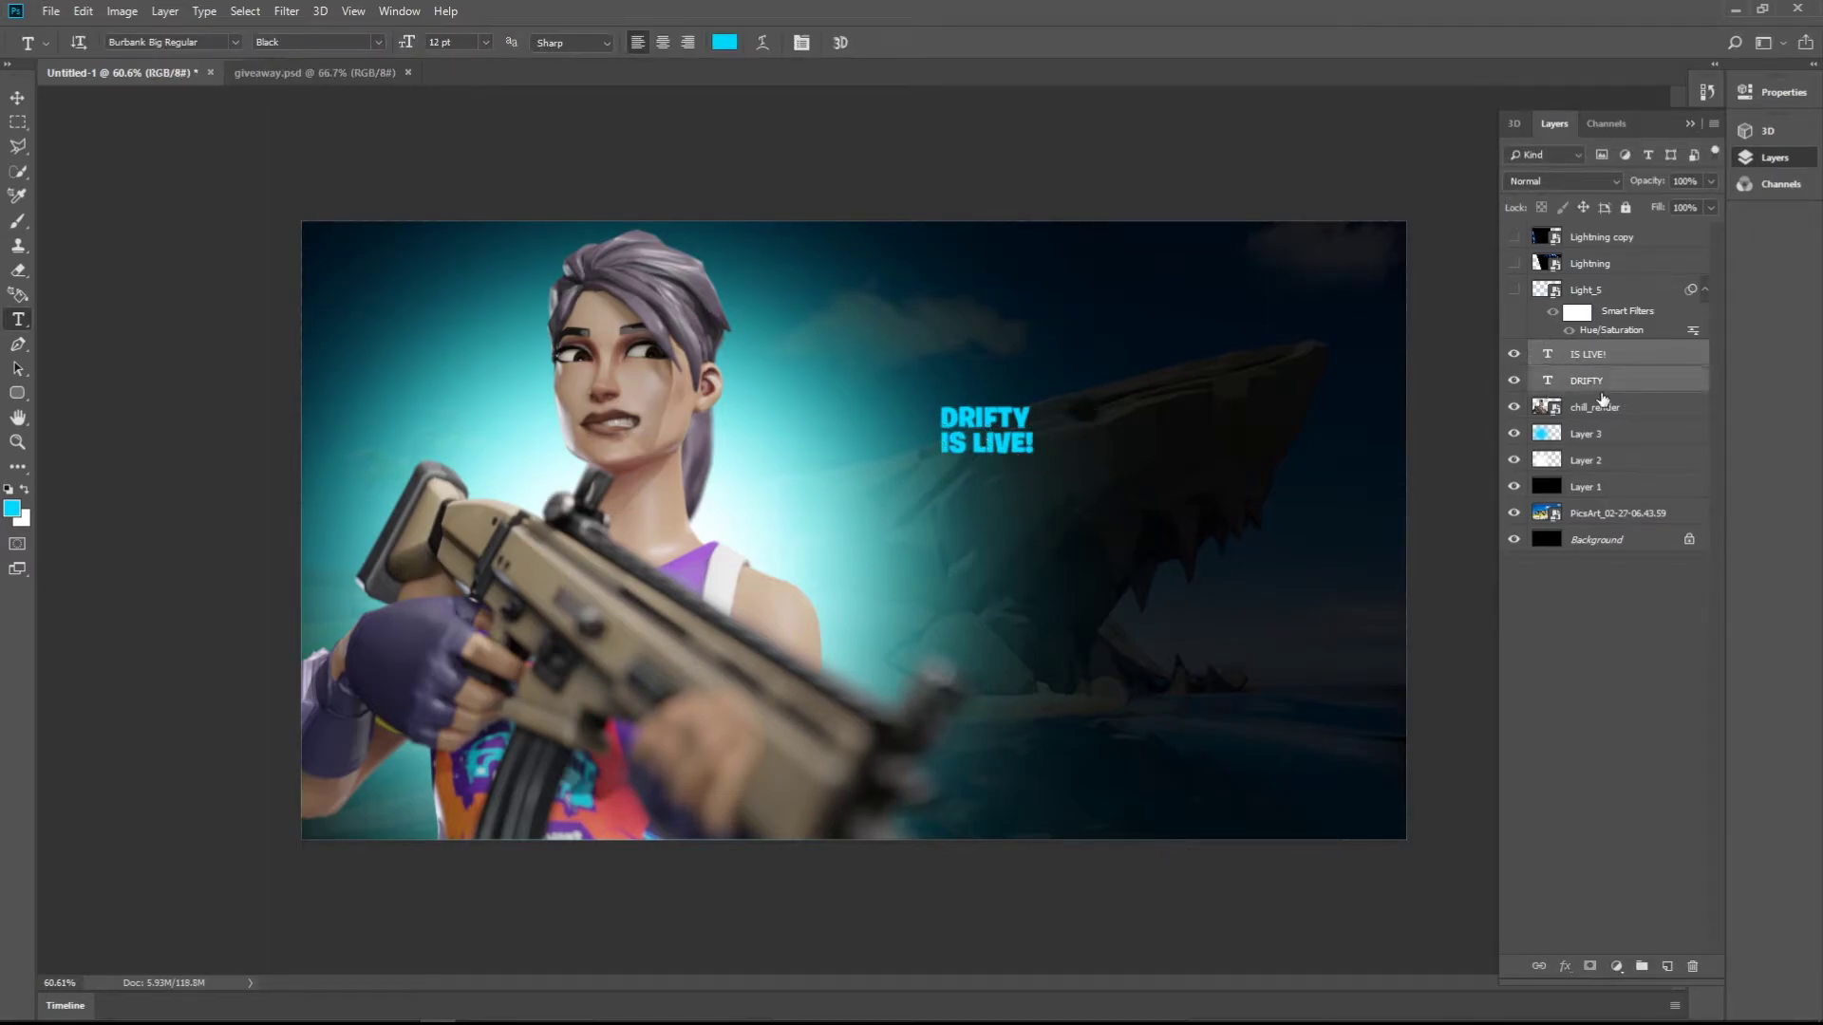
key(ctrl+t)
drag(1033, 454, 1070, 452)
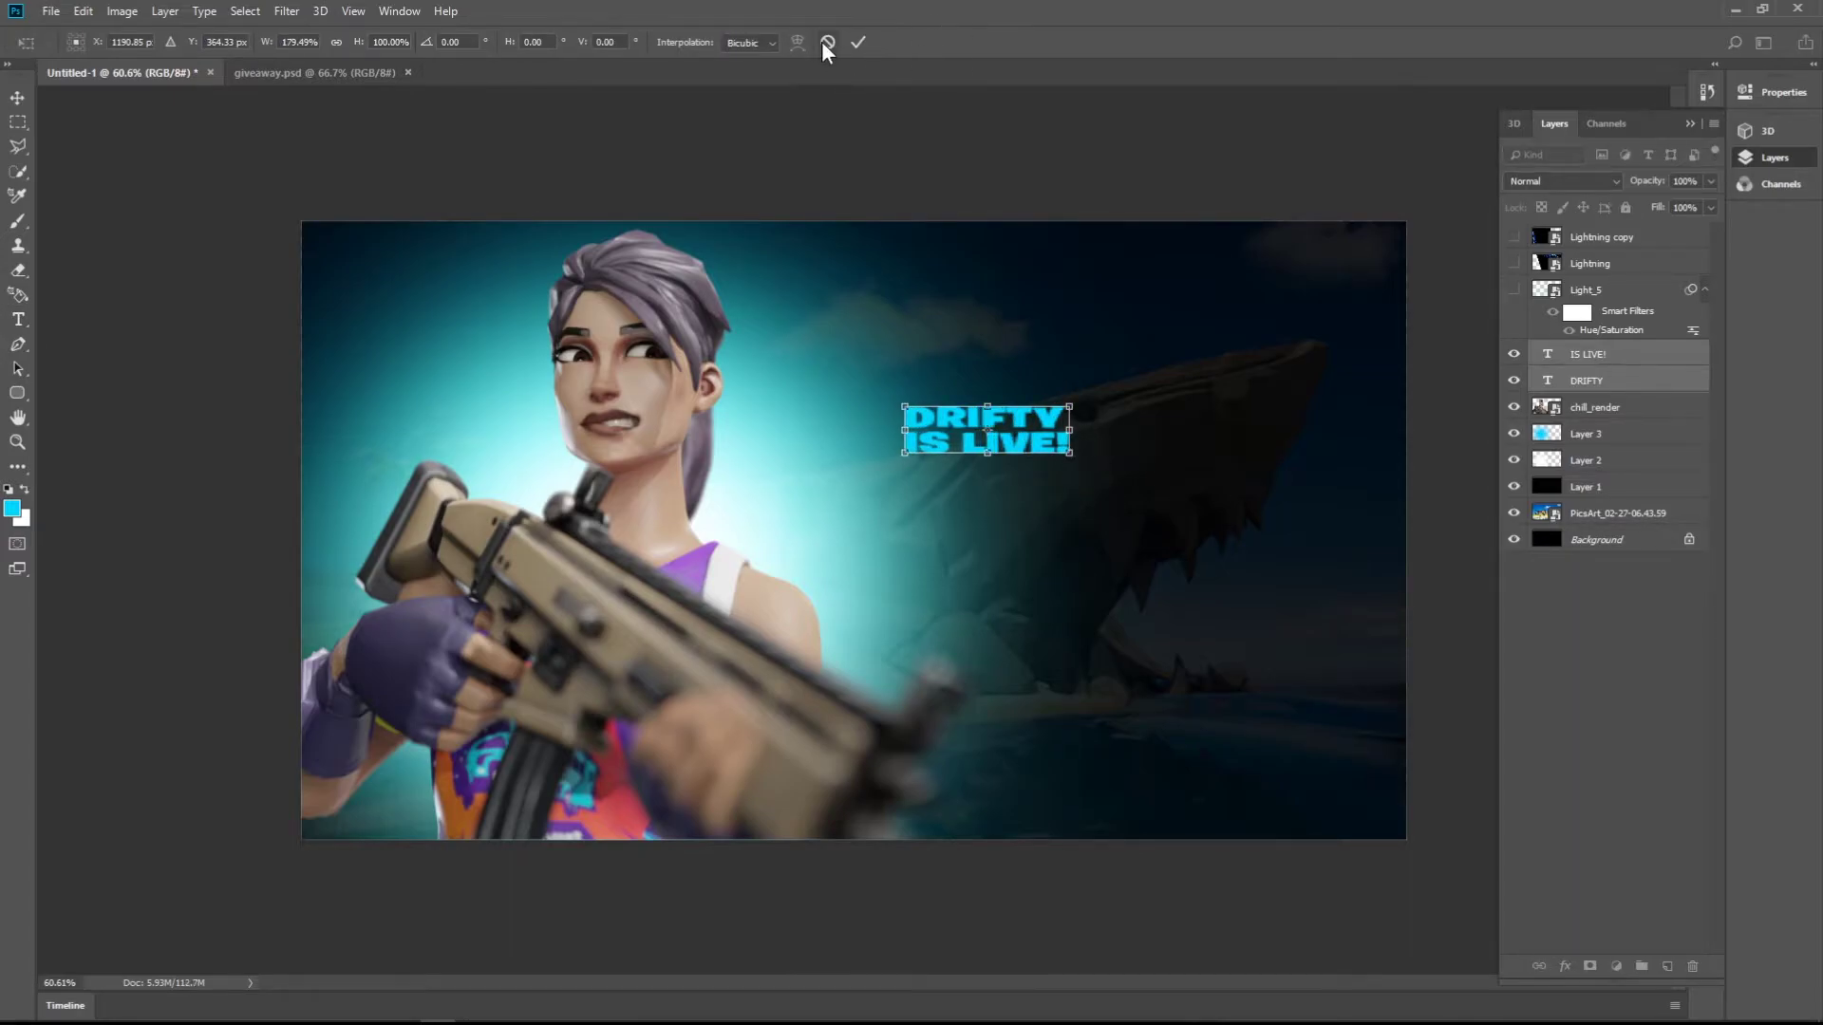
key(ctrl+z)
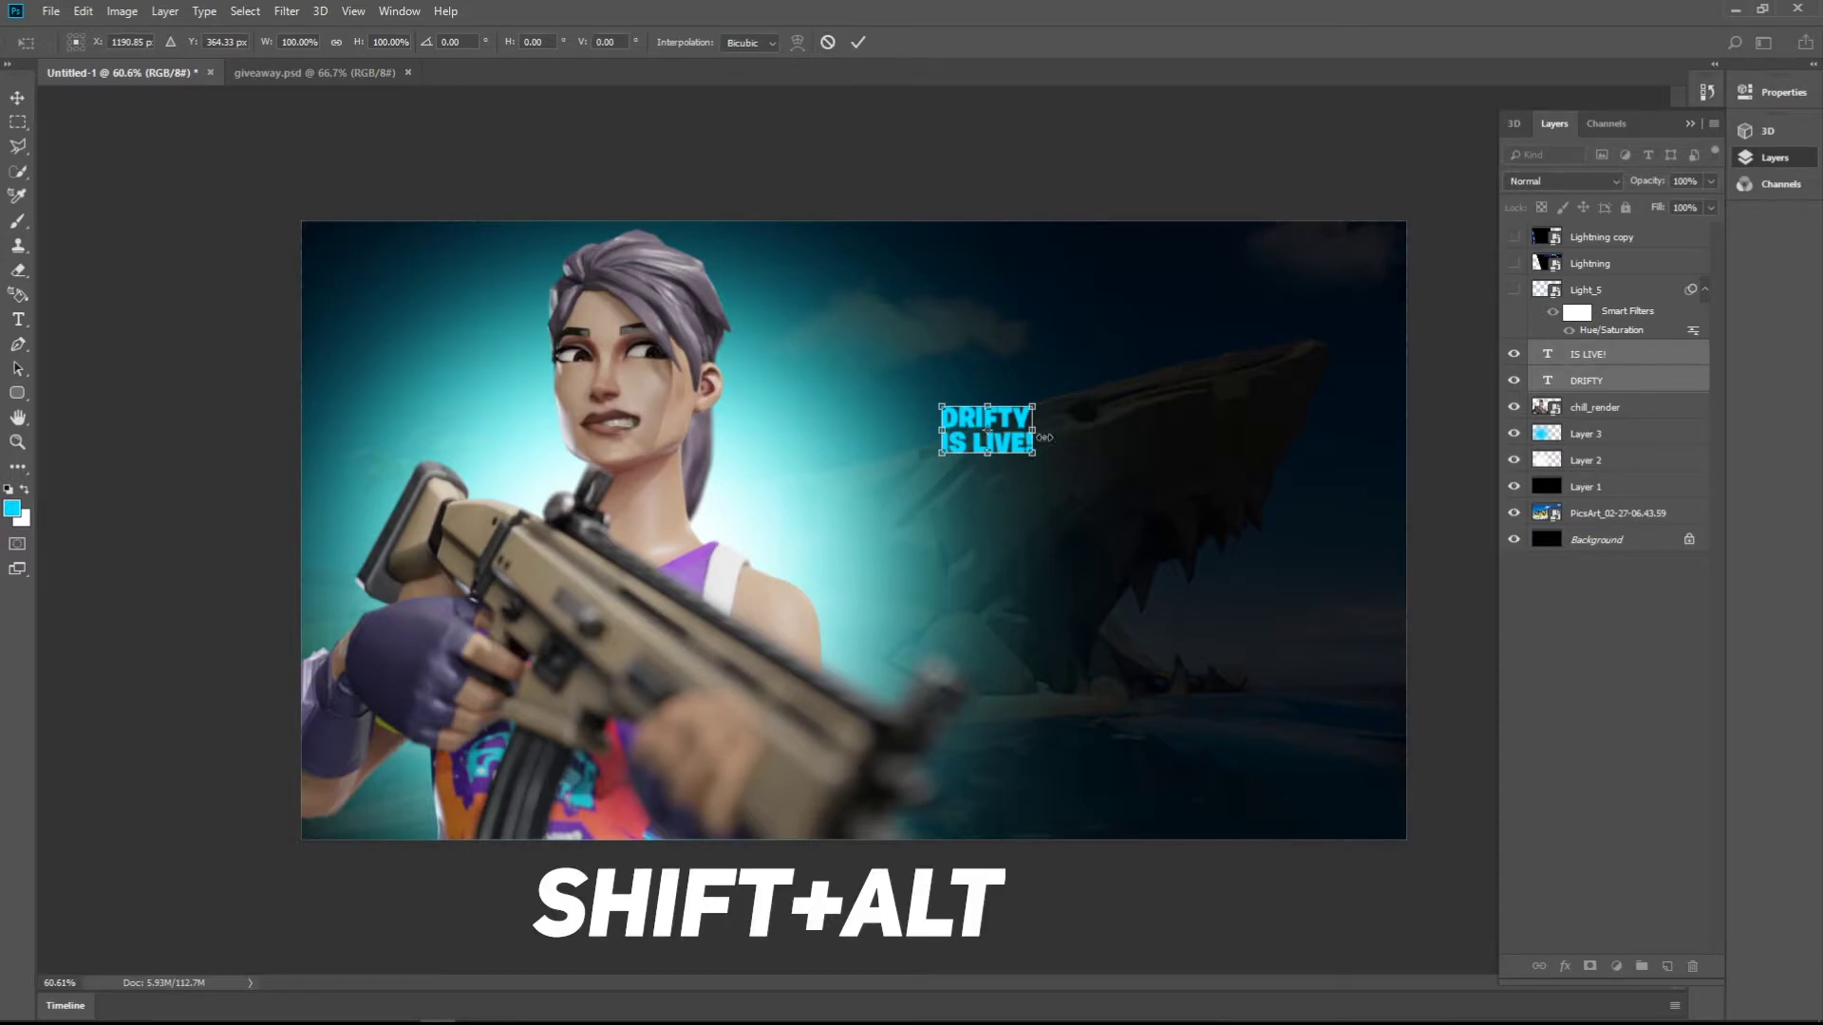
drag(1033, 454, 1198, 538)
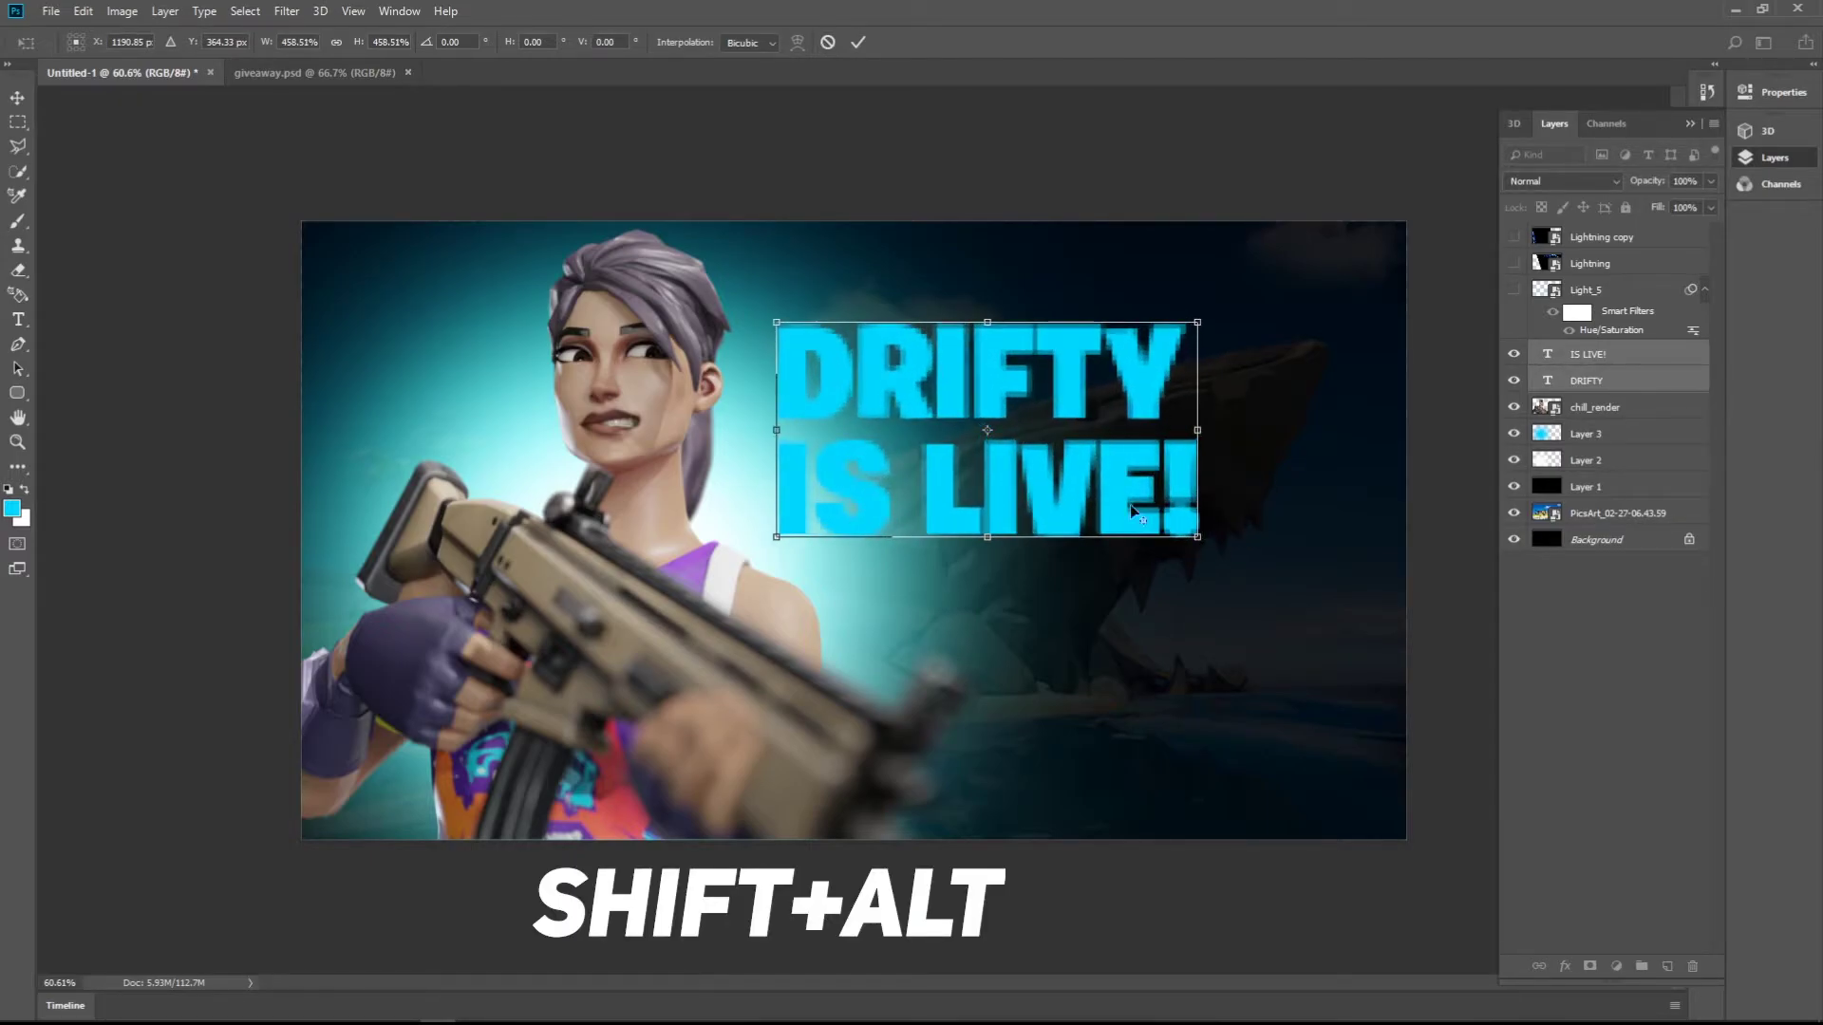
drag(1059, 432, 985, 423)
drag(1040, 438, 1165, 542)
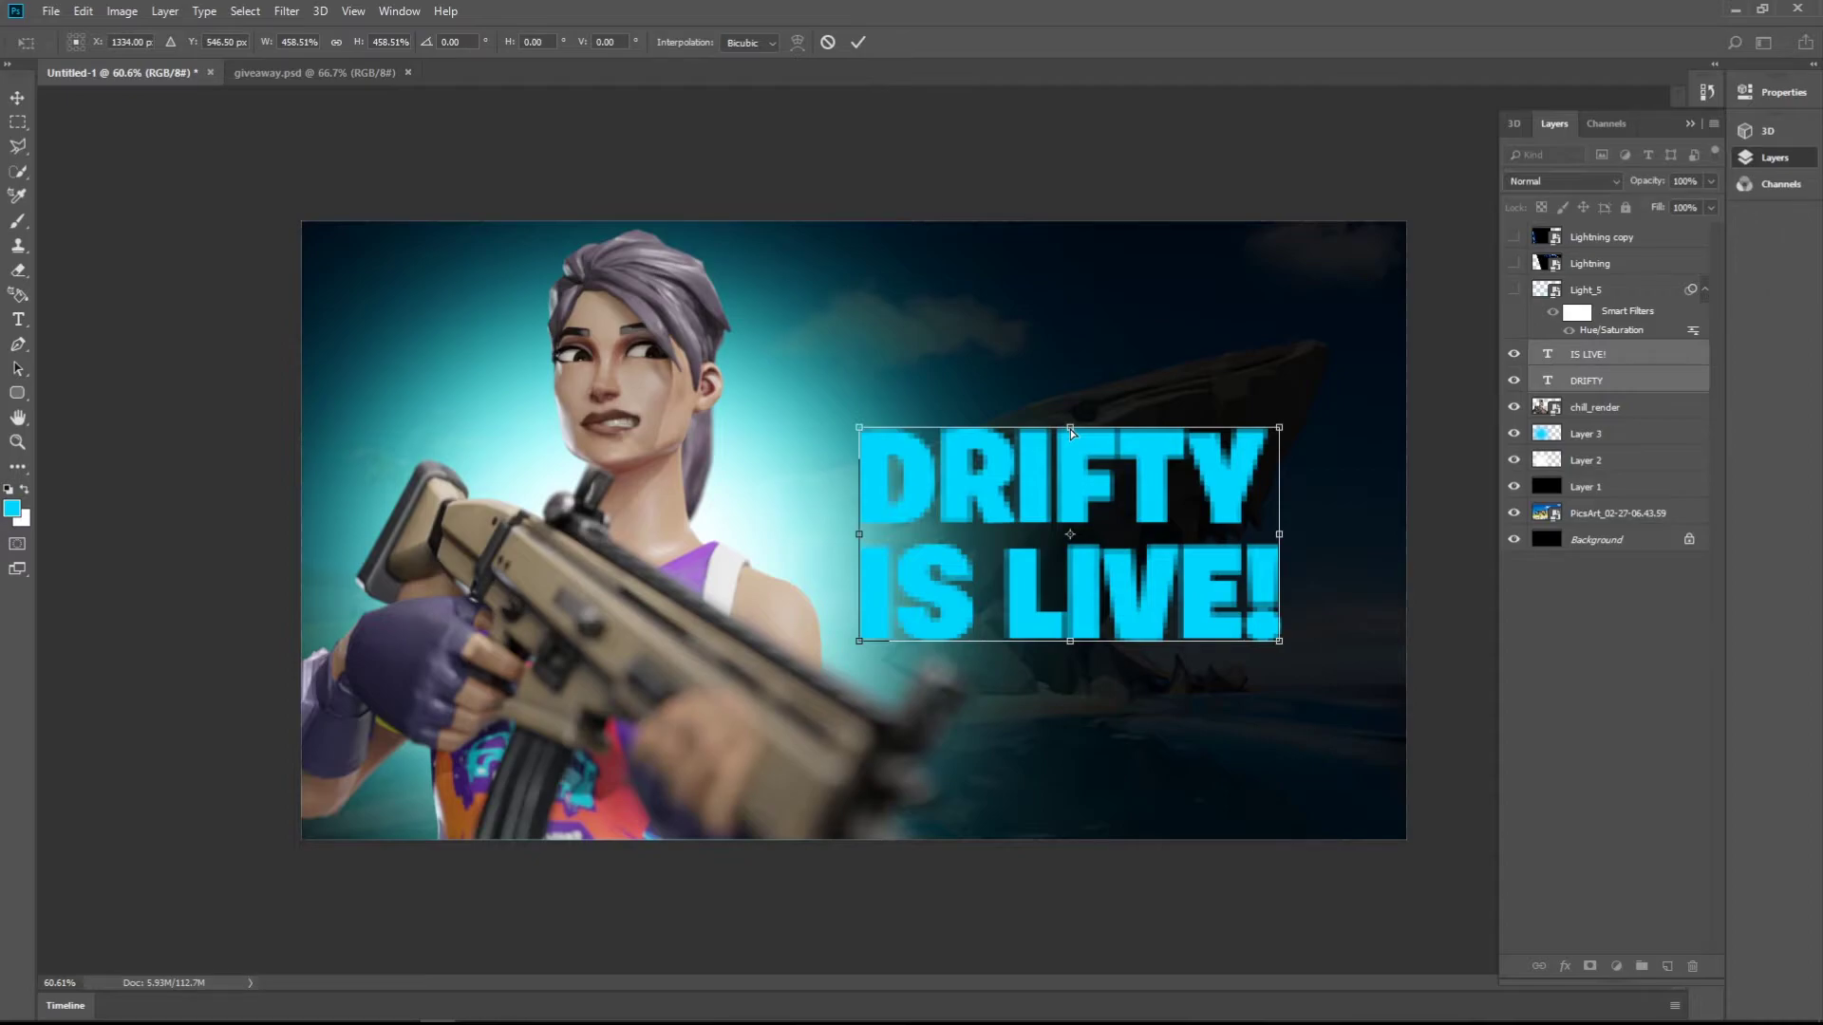
- Skew both text lines horizontally by about -4.5° and enlarge them proportionally to about 585%, slightly below the canvas middle
drag(1069, 429, 1078, 429)
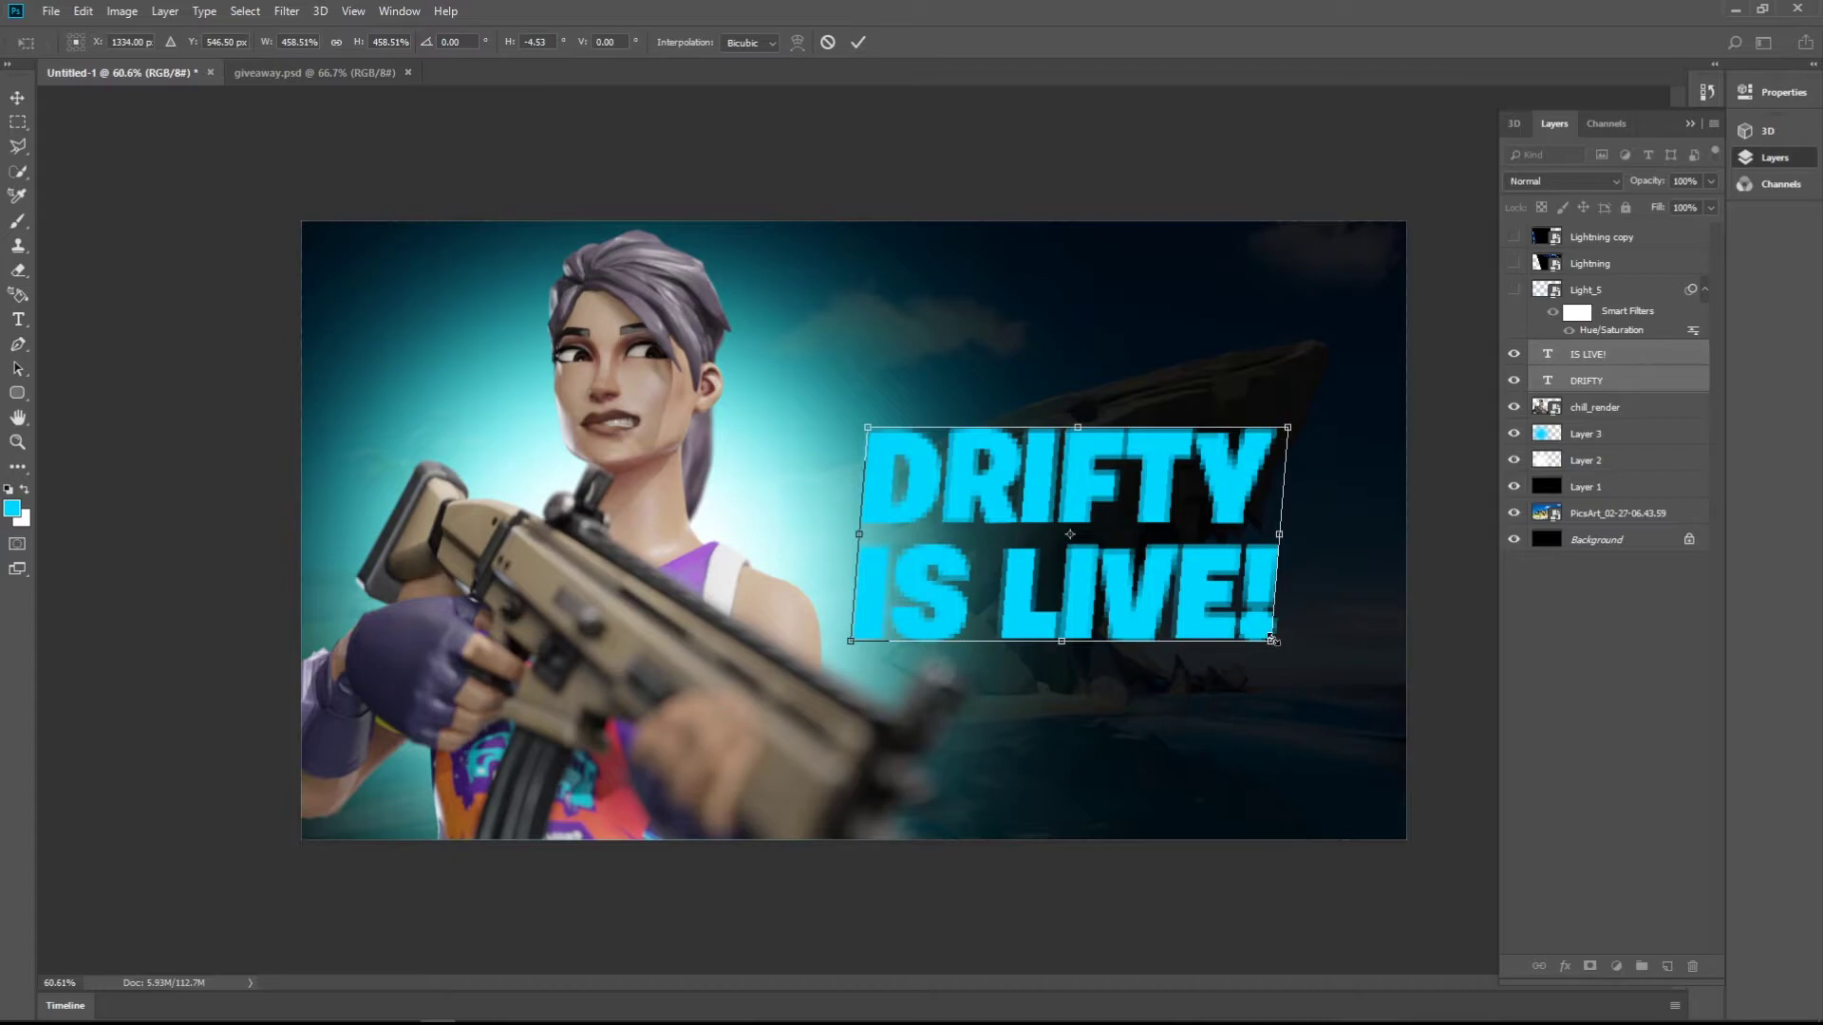
drag(1272, 641, 1322, 681)
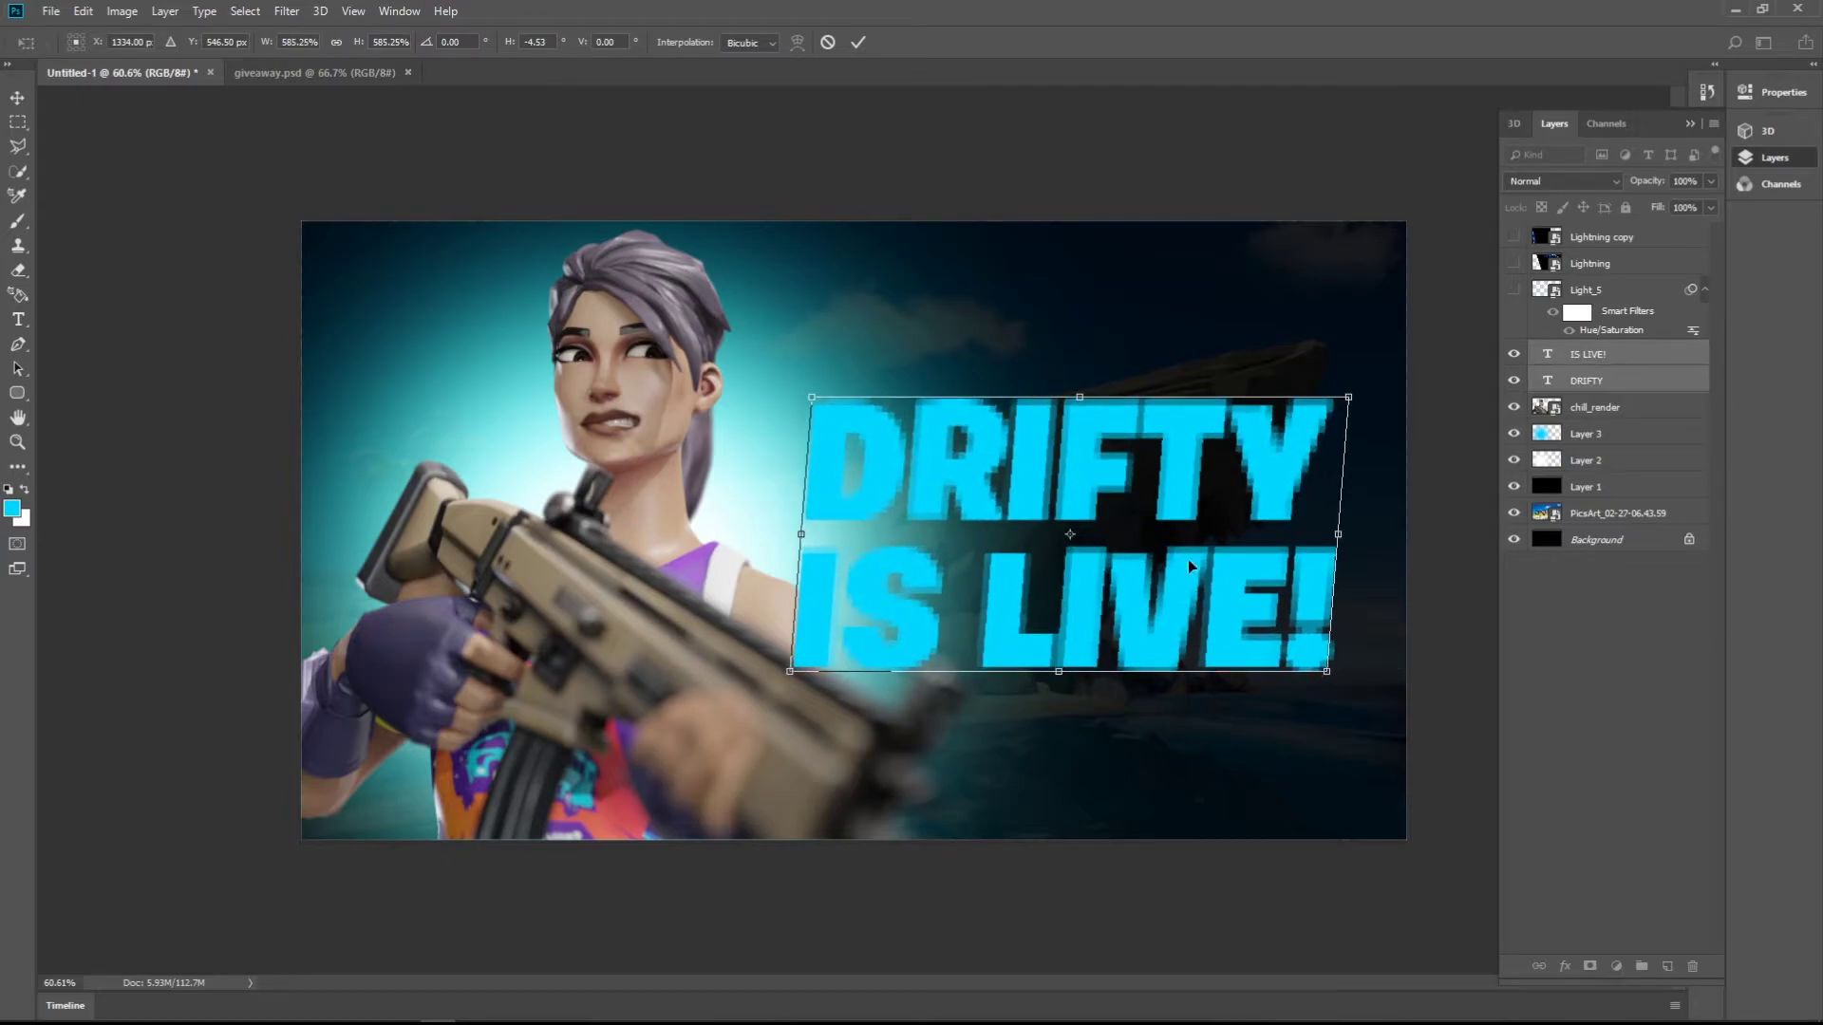
drag(1188, 567, 1234, 579)
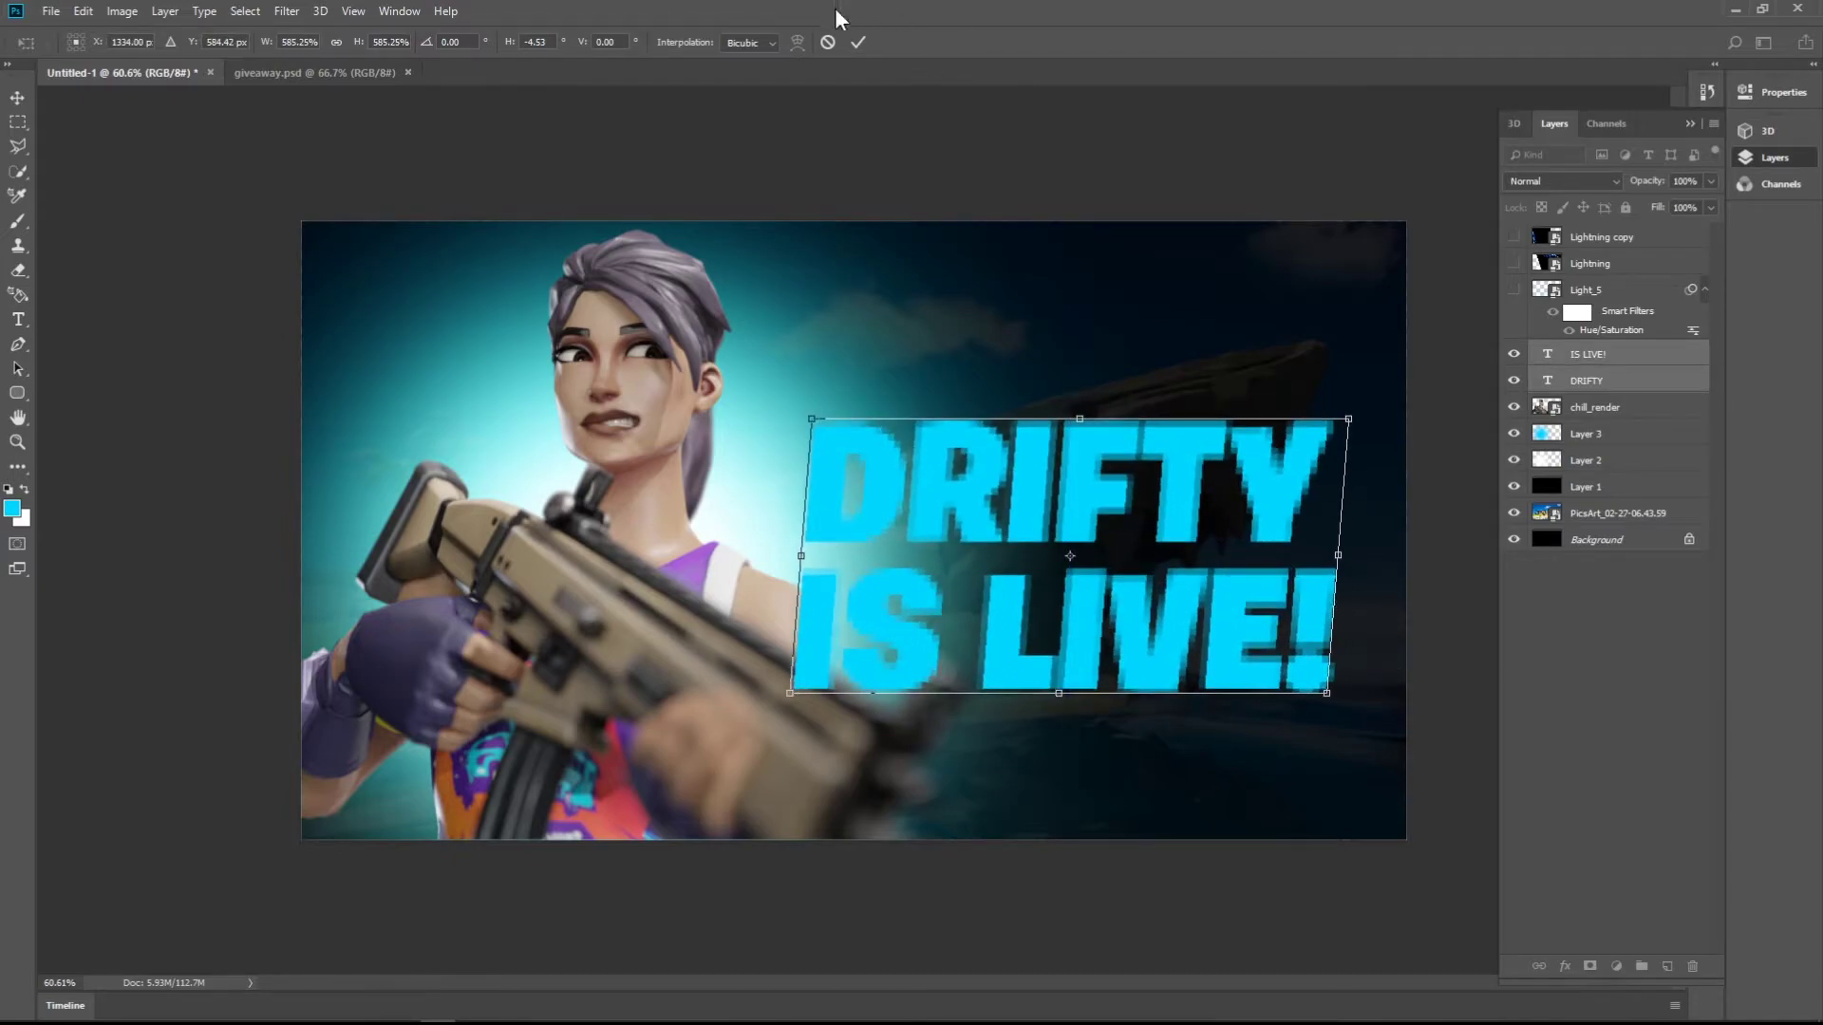
click(858, 42)
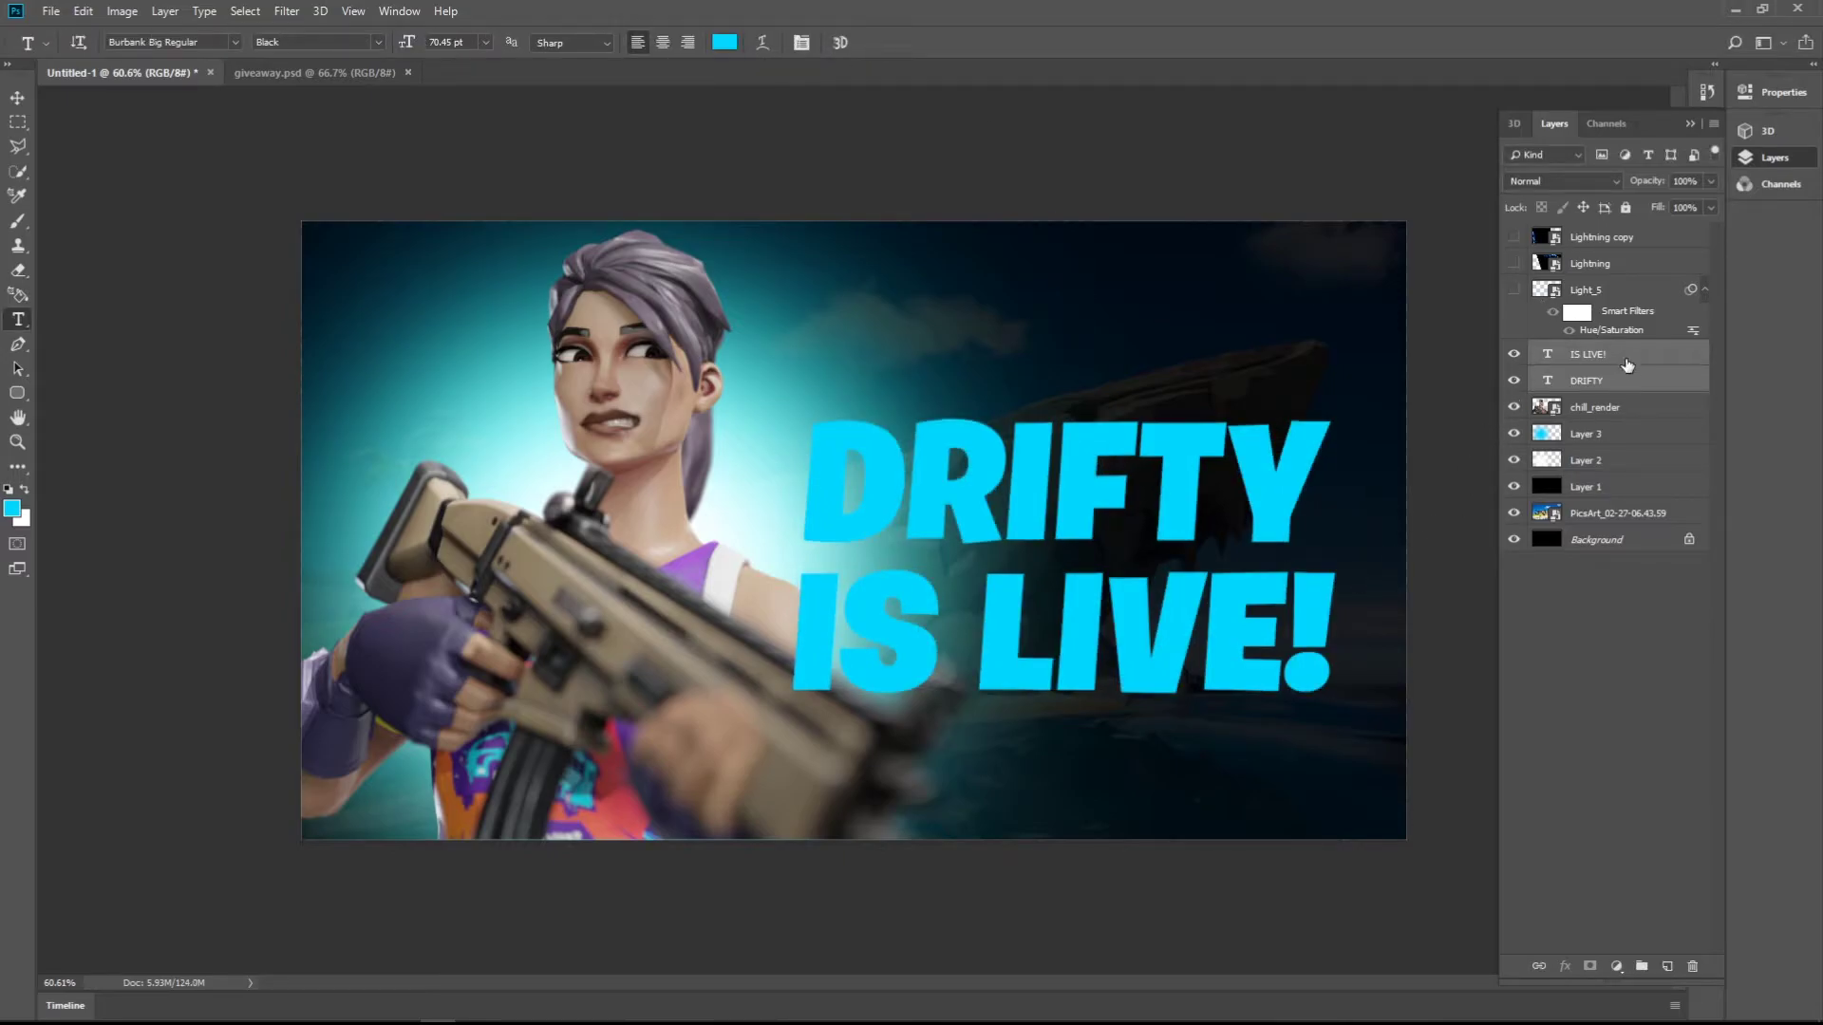
- Add a gradient overlay to the DRIFTY layer using the dark-teal-to-bright-cyan preset
click(1662, 393)
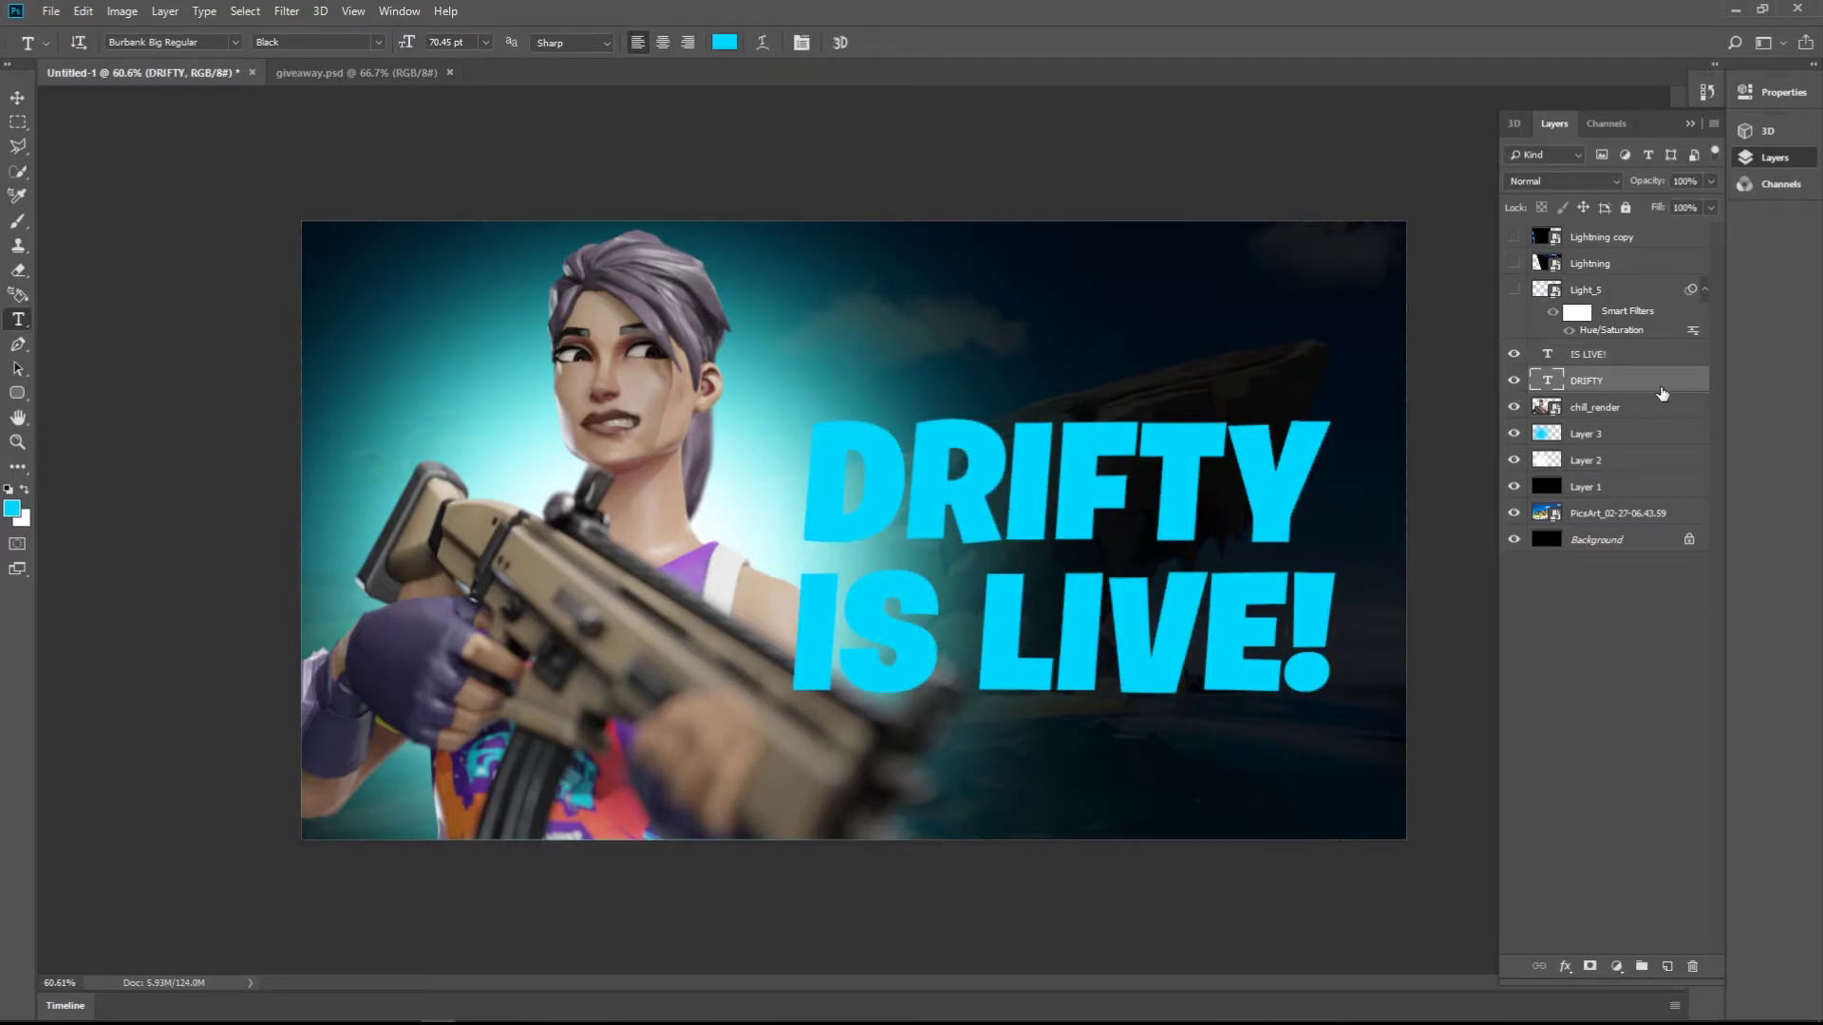
double_click(1661, 393)
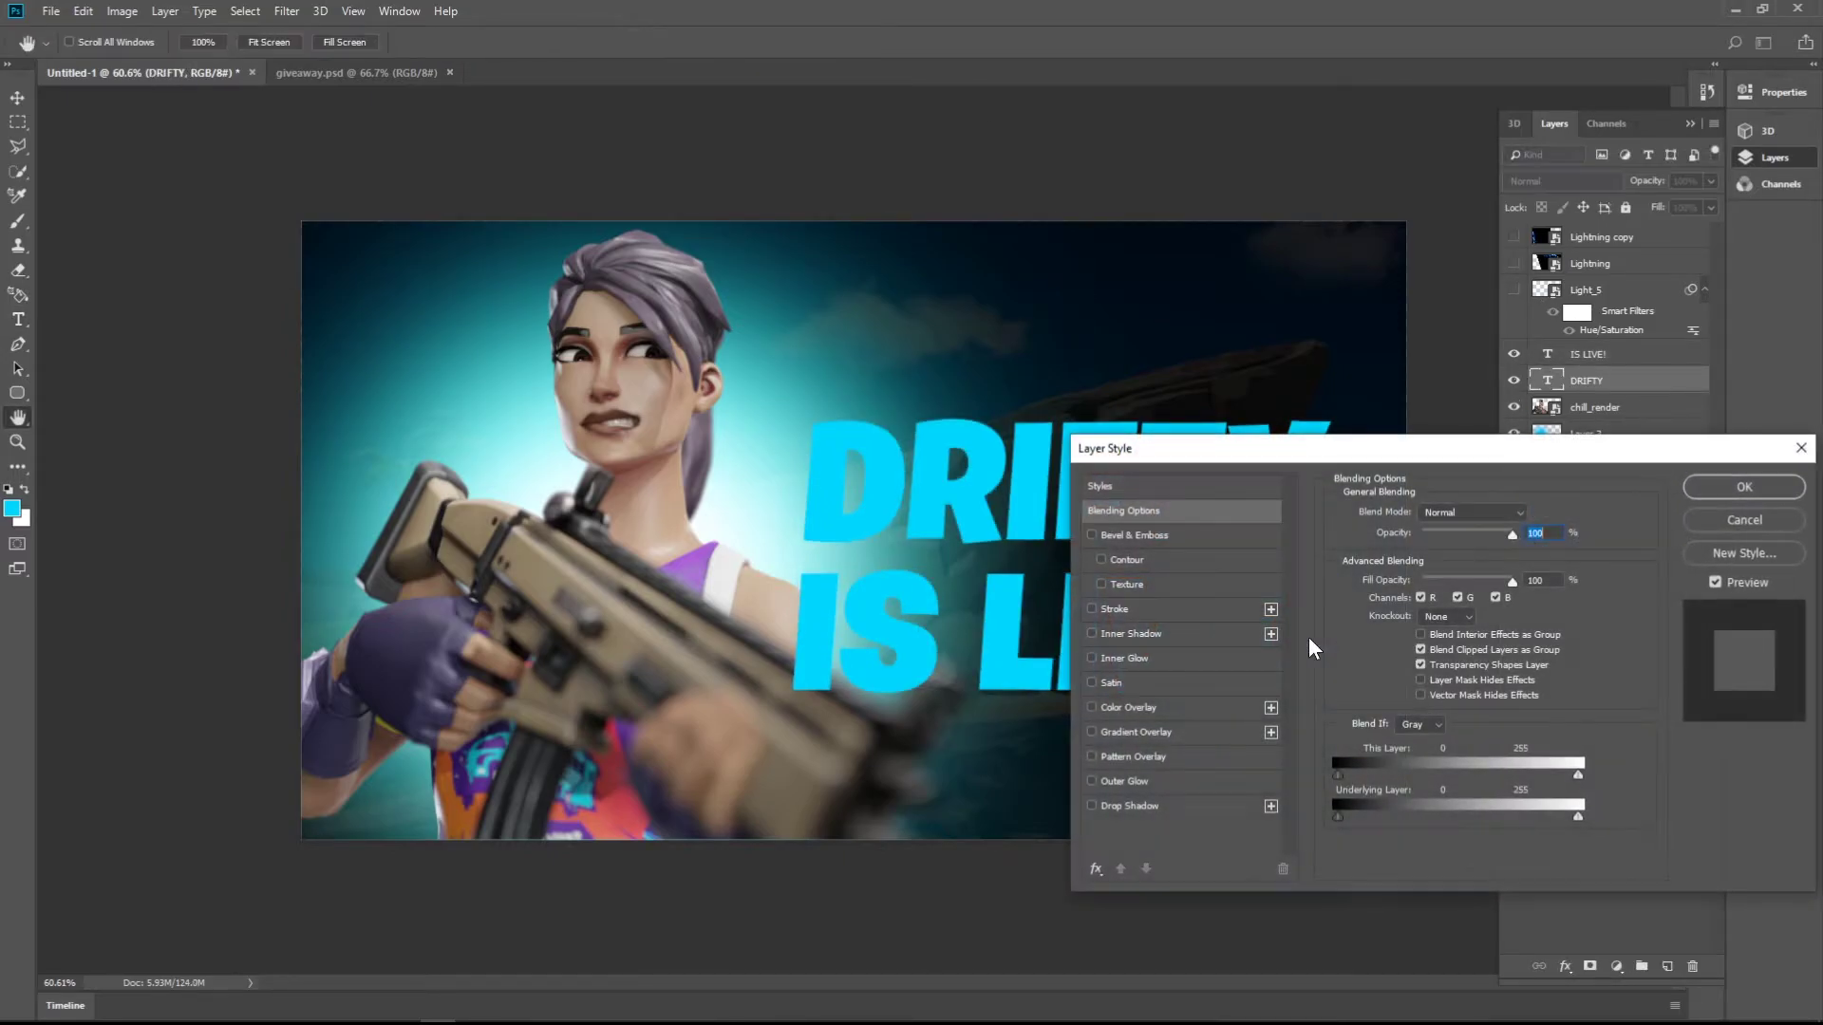
click(1170, 729)
click(1453, 560)
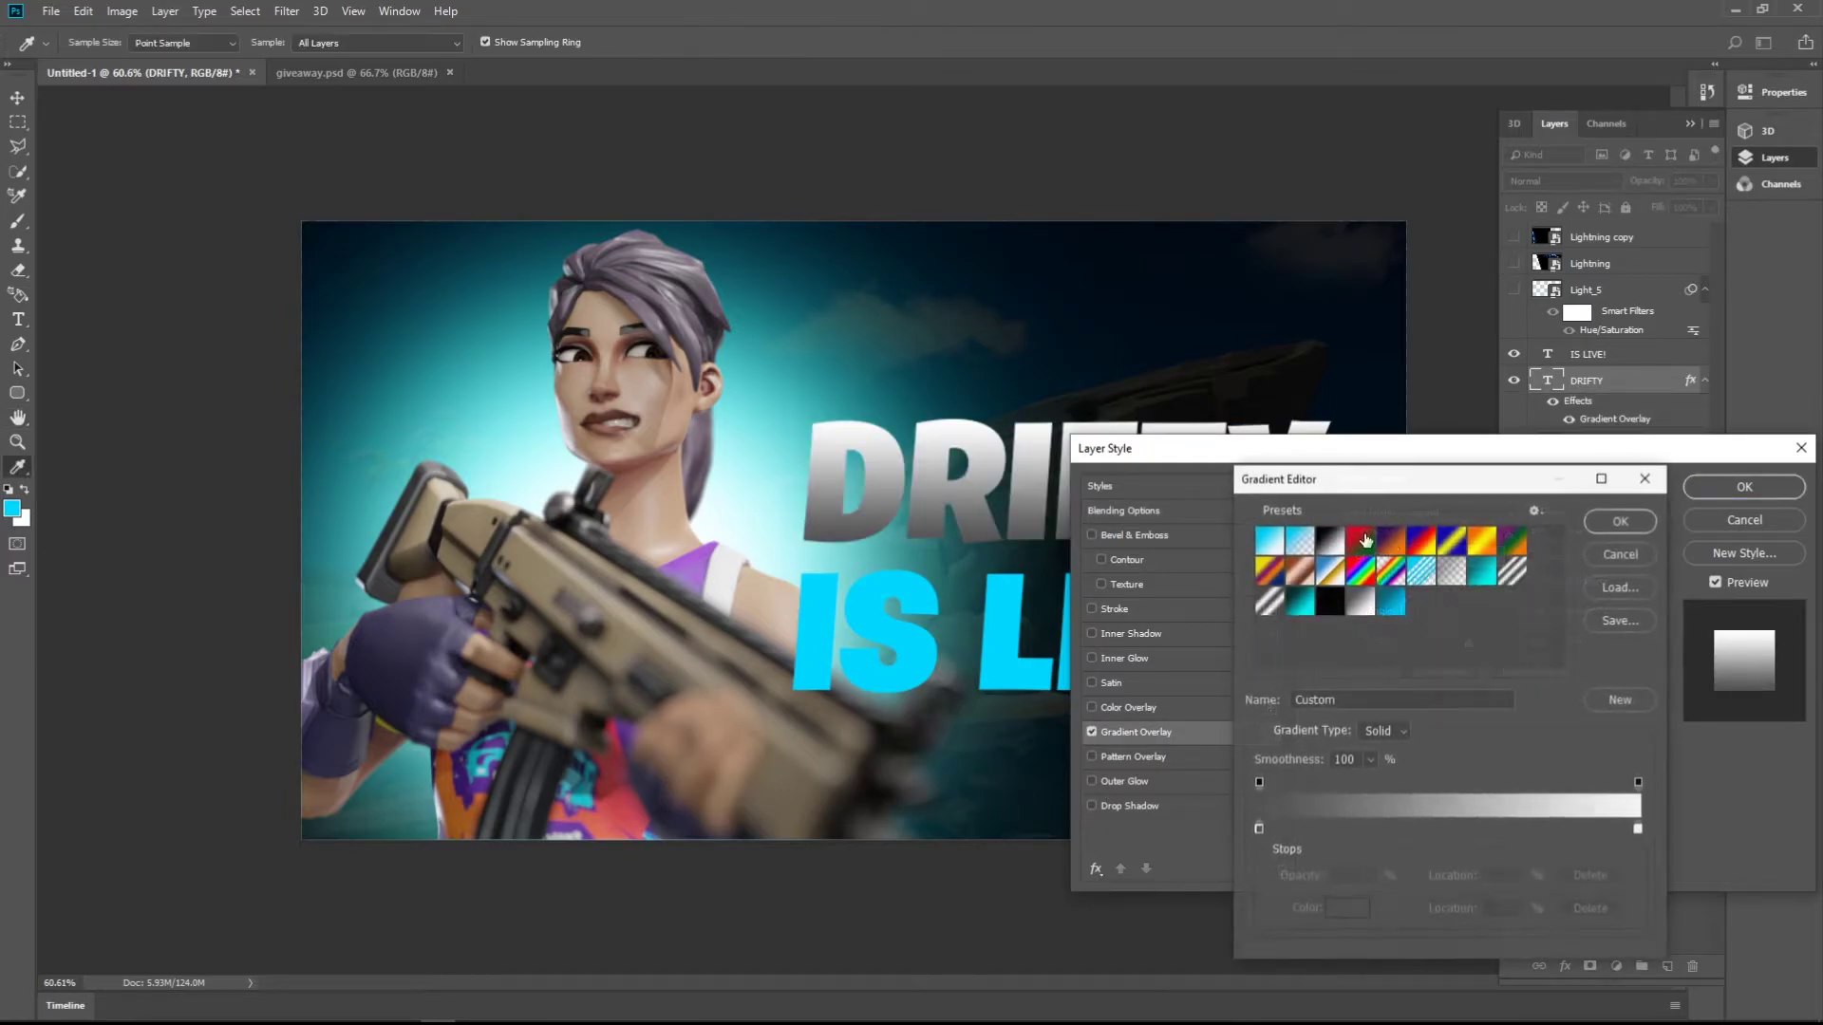
click(1392, 601)
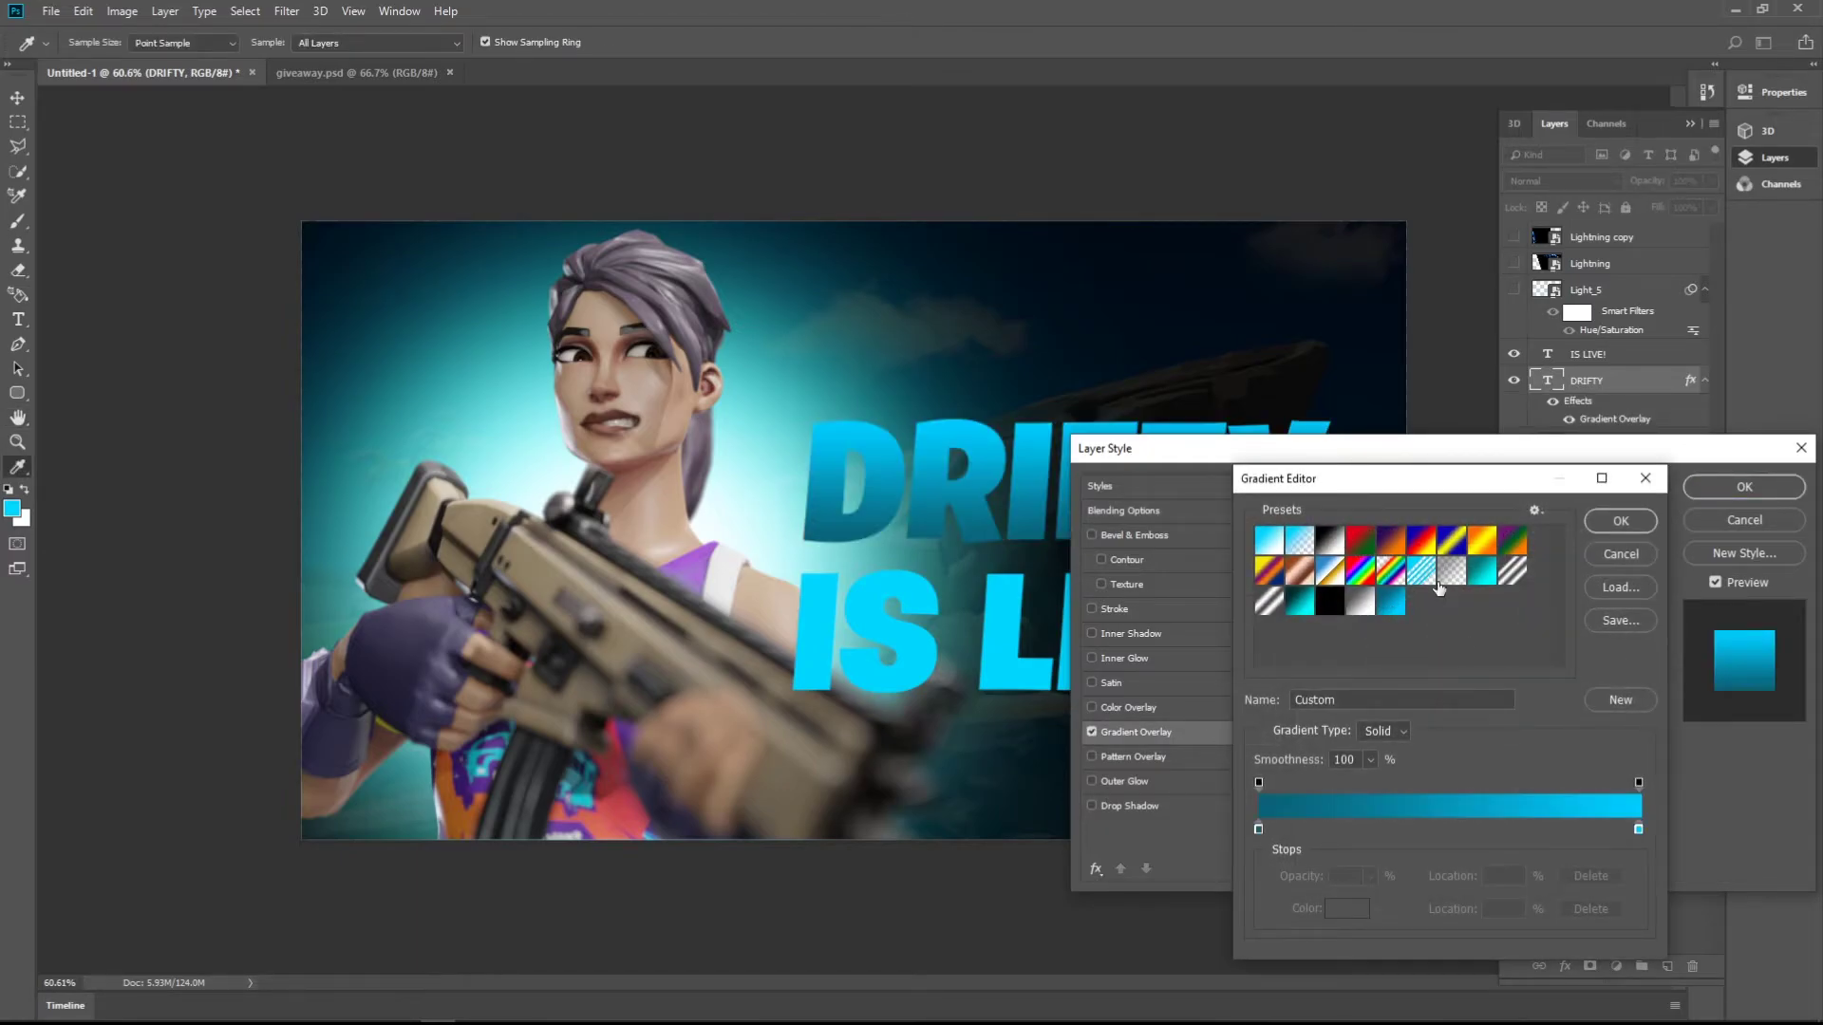
click(1615, 521)
- Give DRIFTY a cyan (00d8ff) inner glow with a size of 26 px and an 8 px black outside stroke
click(1170, 660)
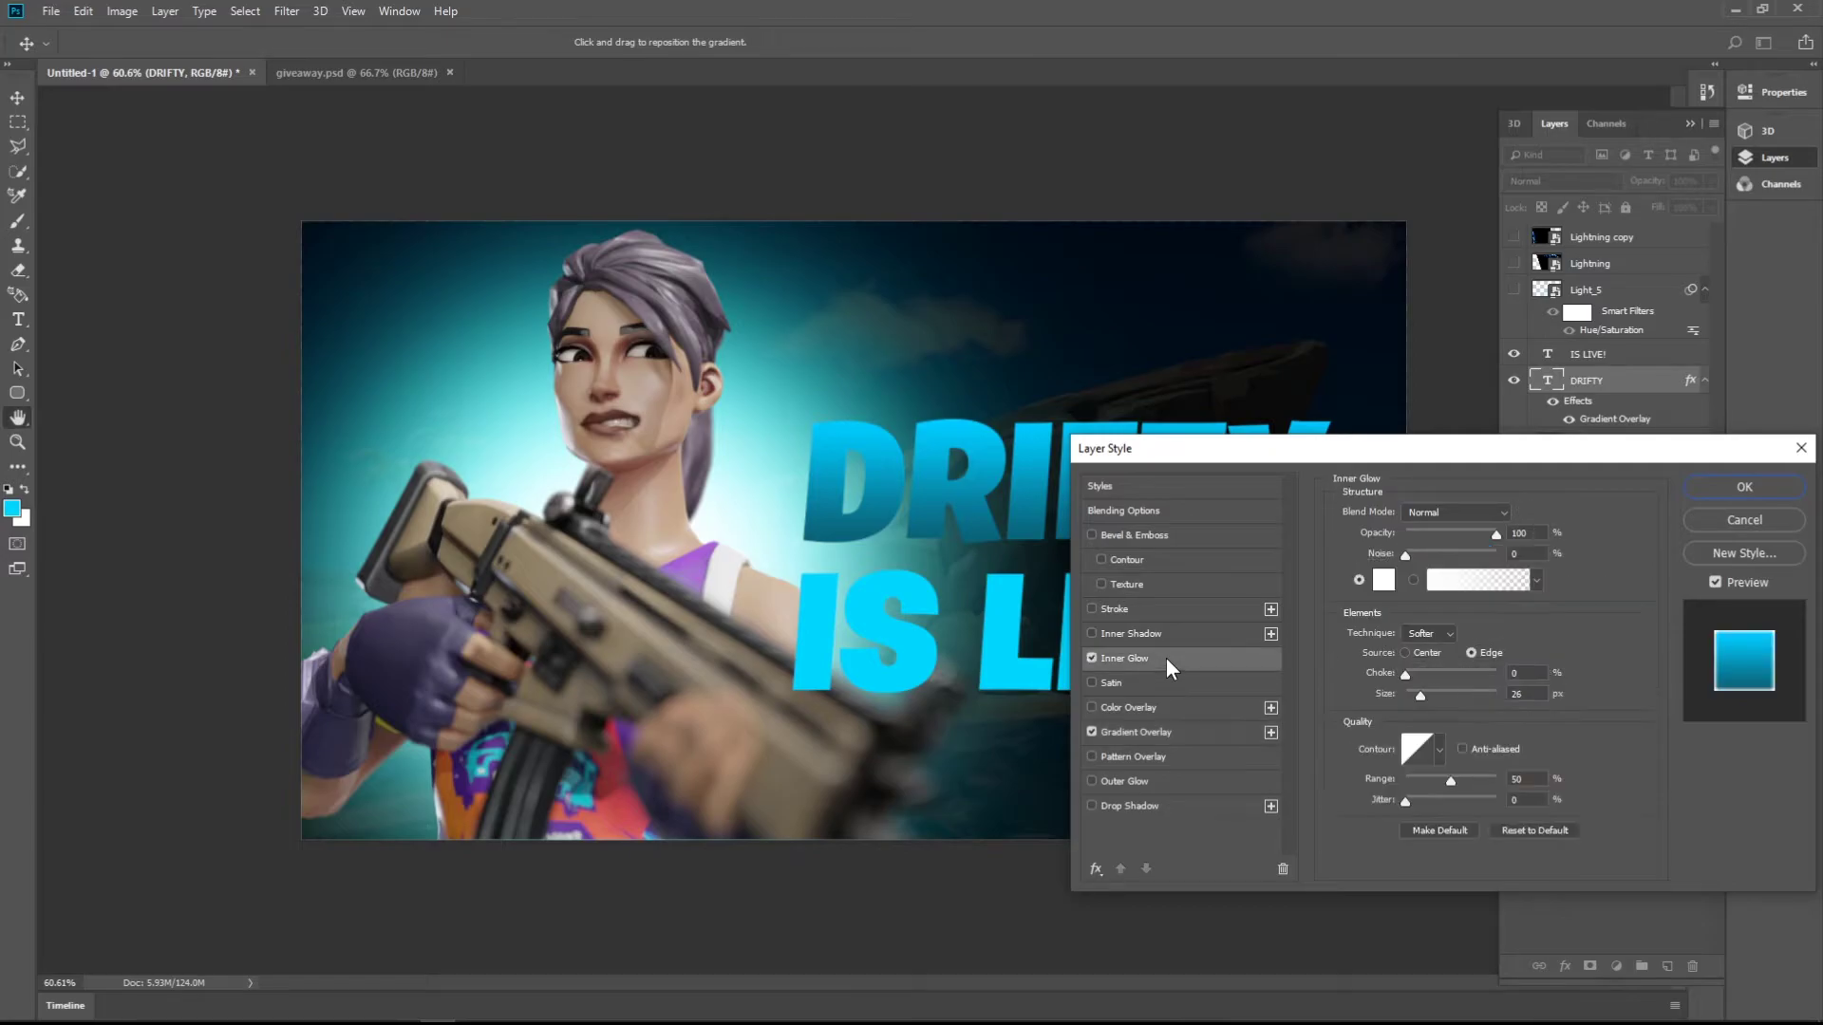
click(1385, 580)
text(00deff)
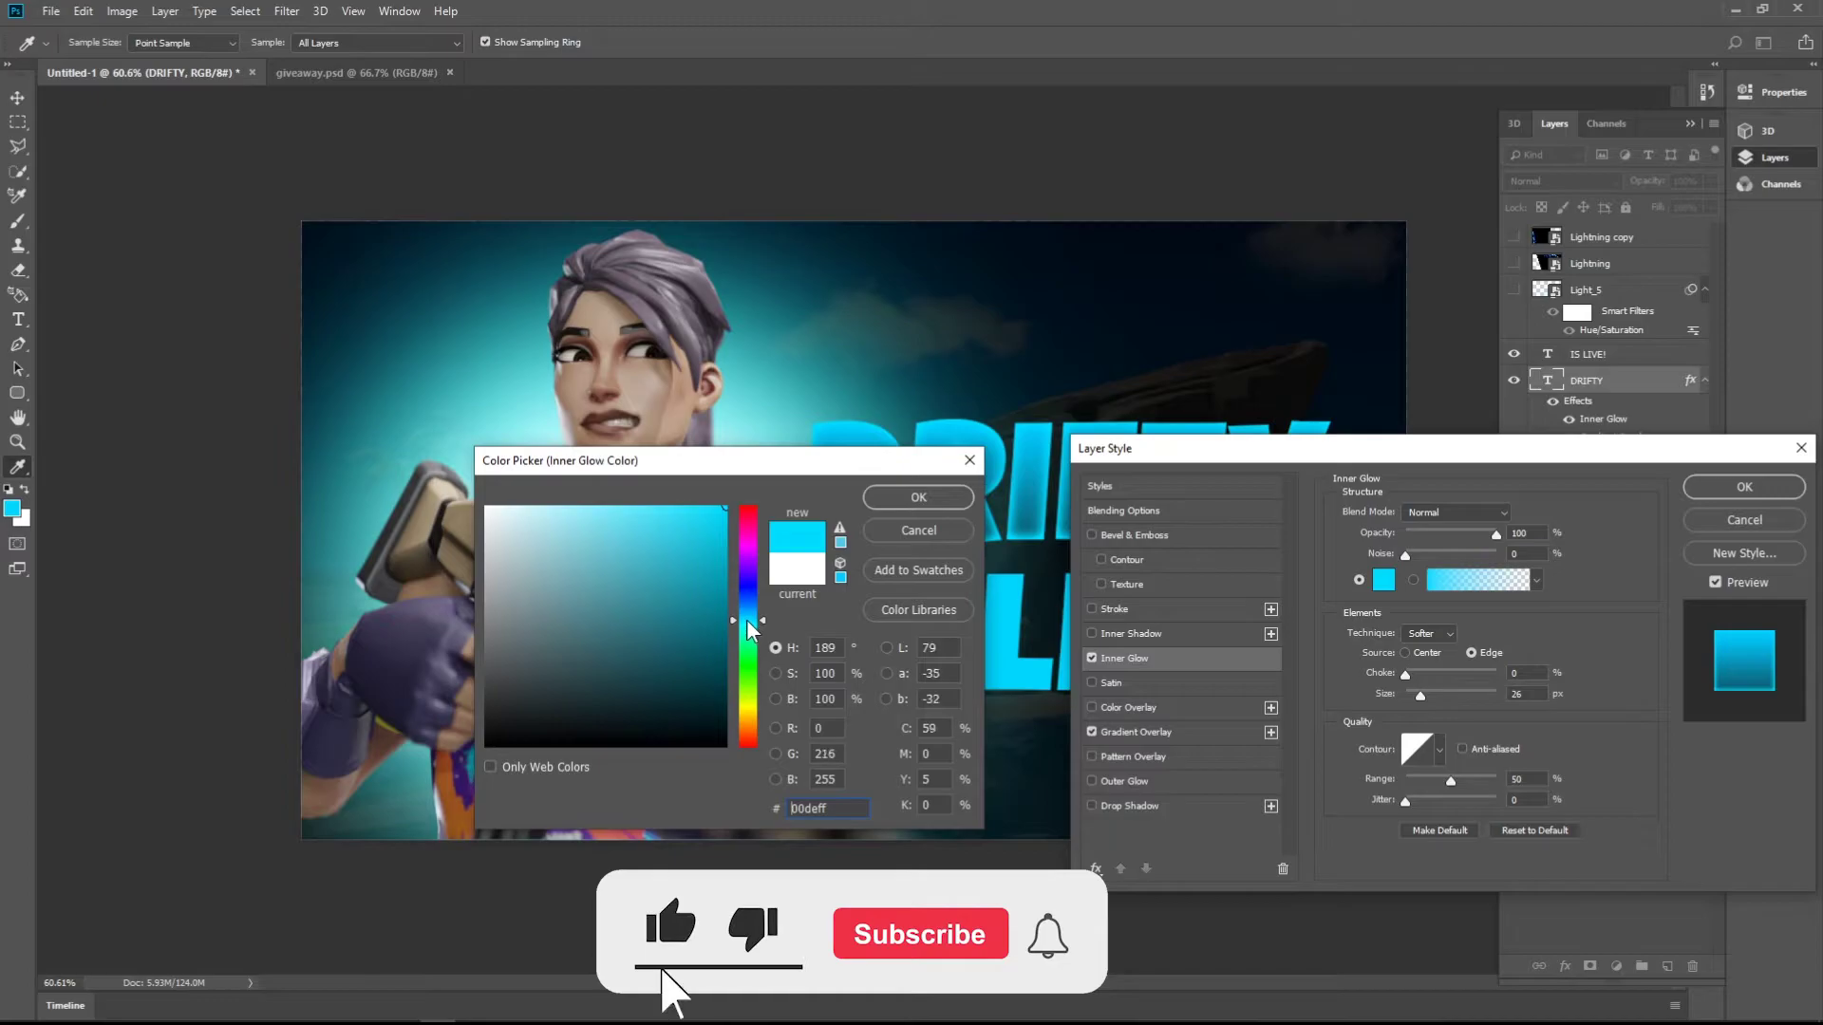
click(744, 615)
drag(742, 620, 737, 619)
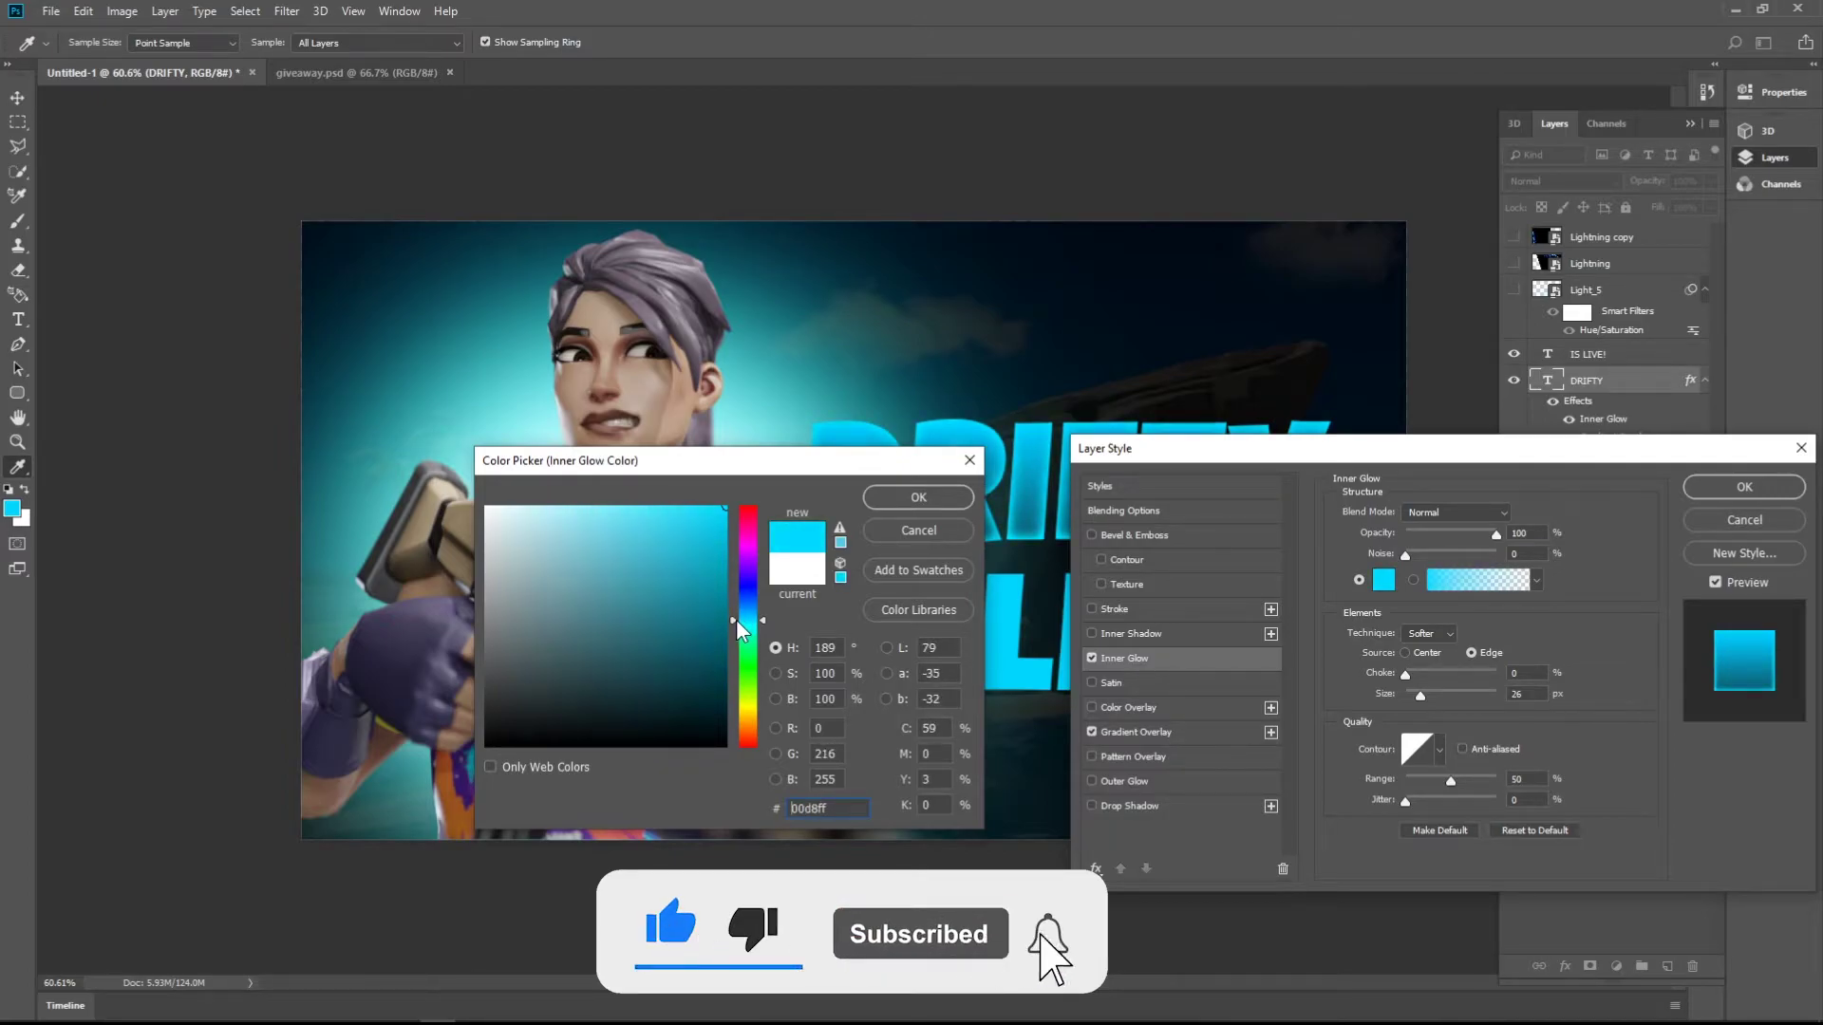
click(919, 497)
click(1145, 607)
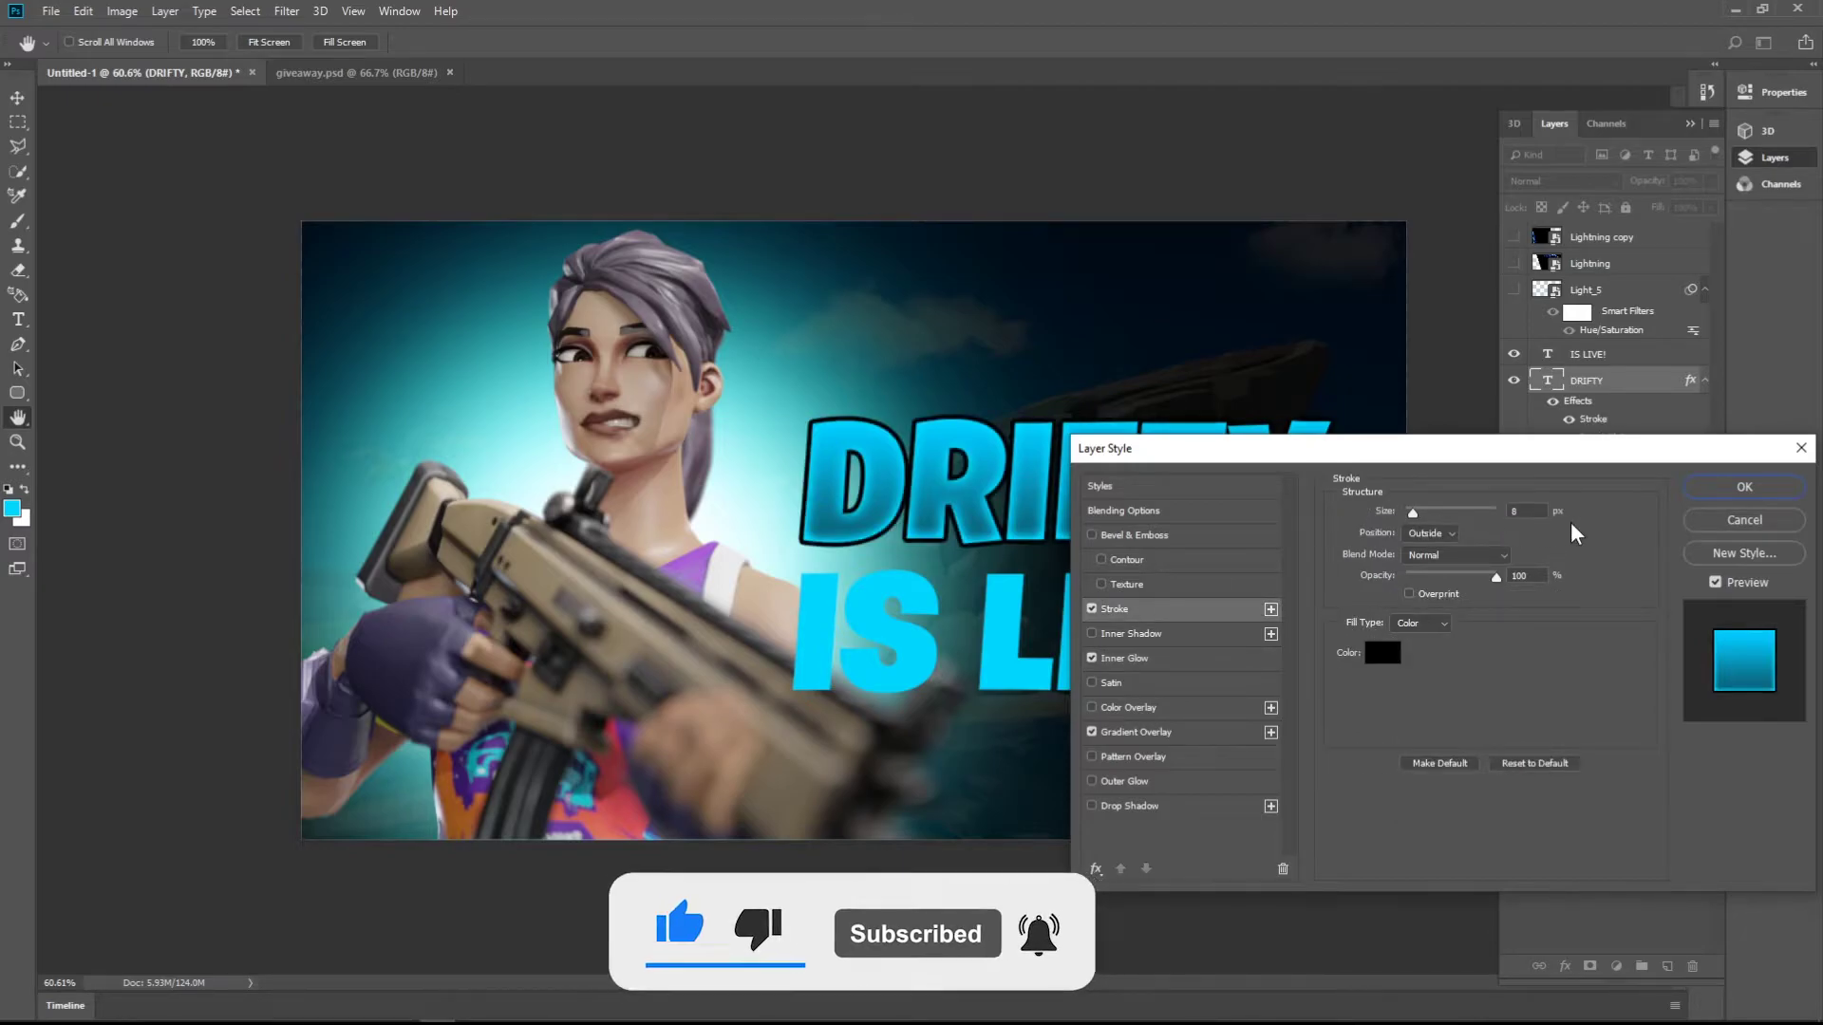
click(1729, 495)
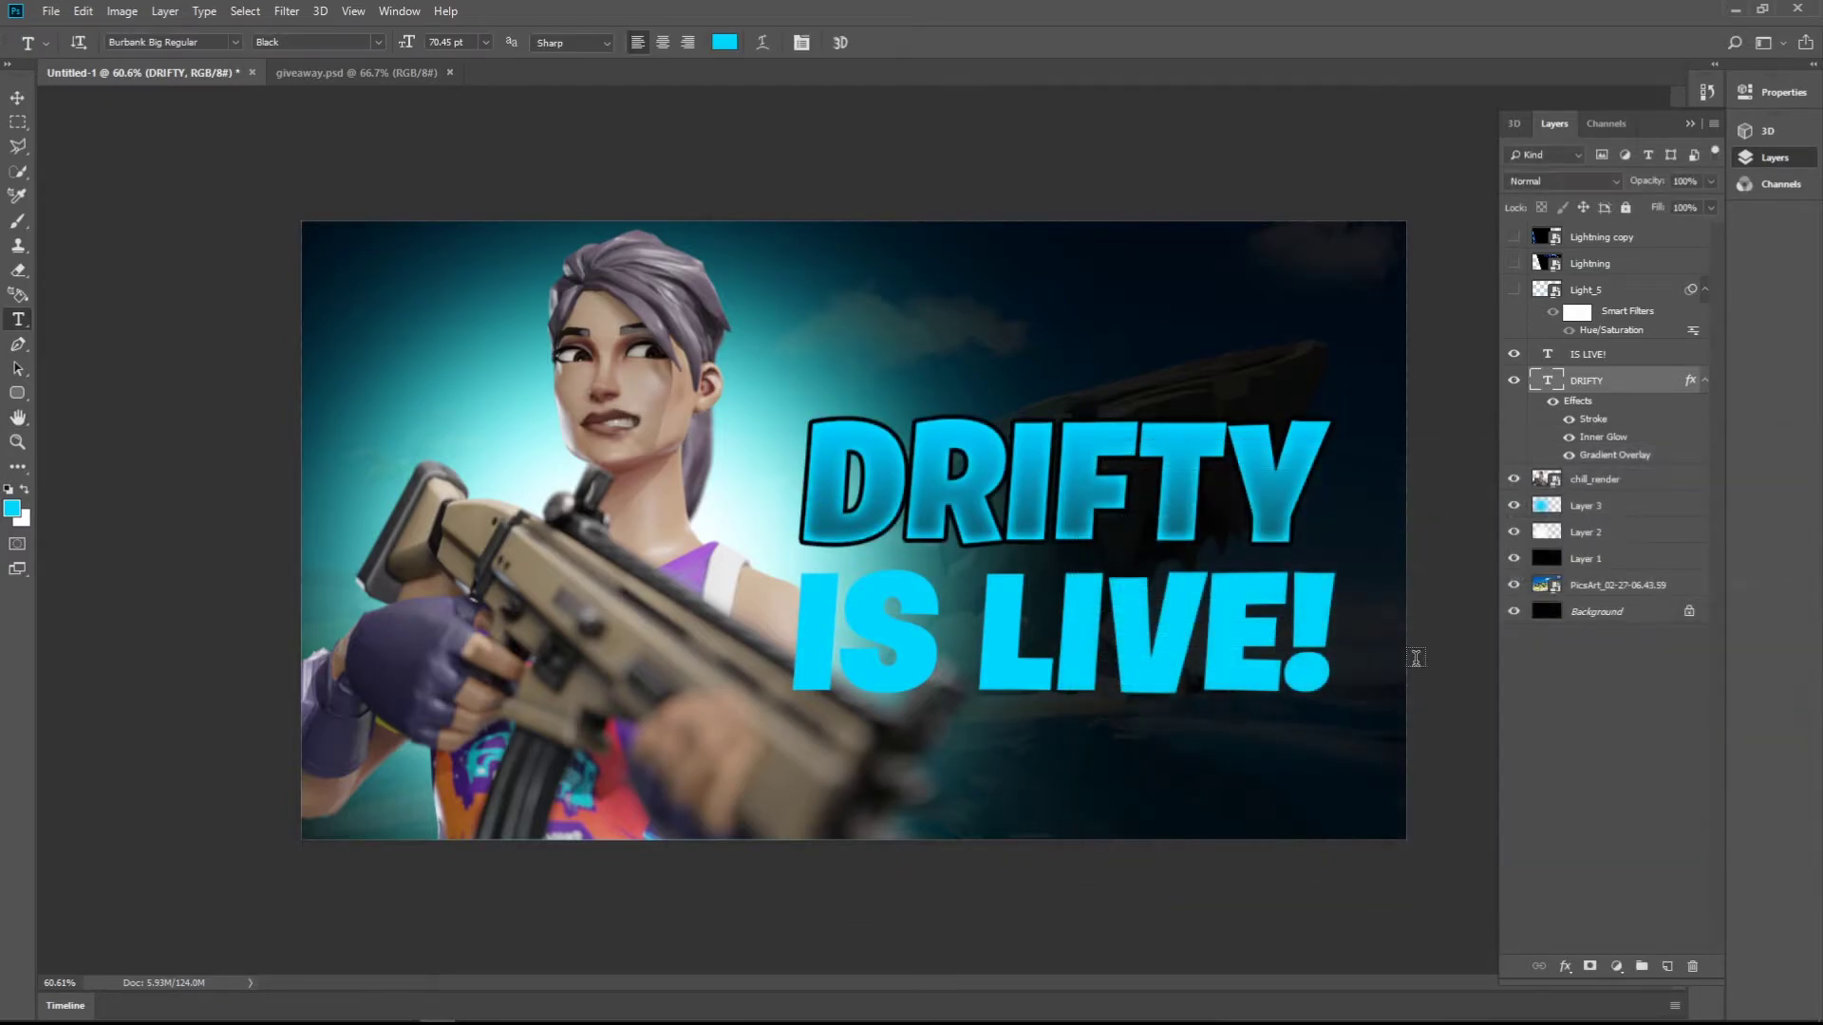
- Add a gradient overlay to the IS LIVE! layer using the gray-to-white preset
double_click(1622, 359)
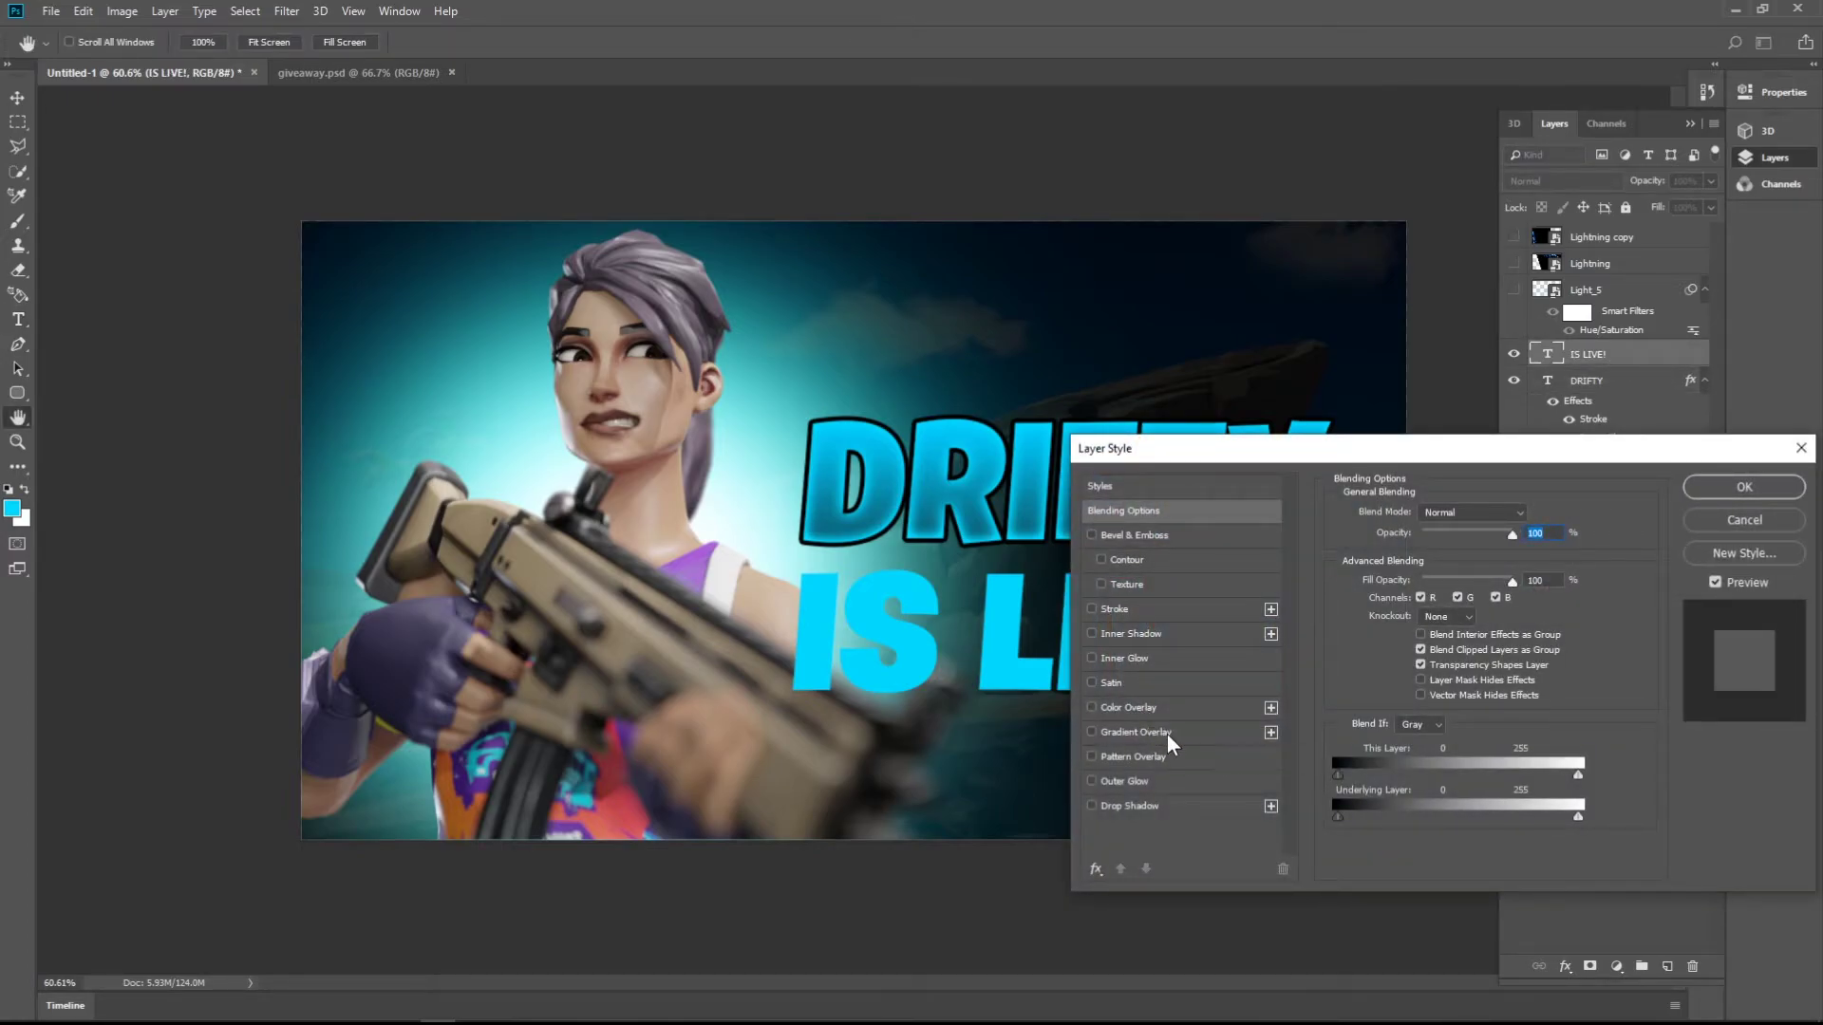
click(1167, 733)
click(1452, 561)
click(1364, 608)
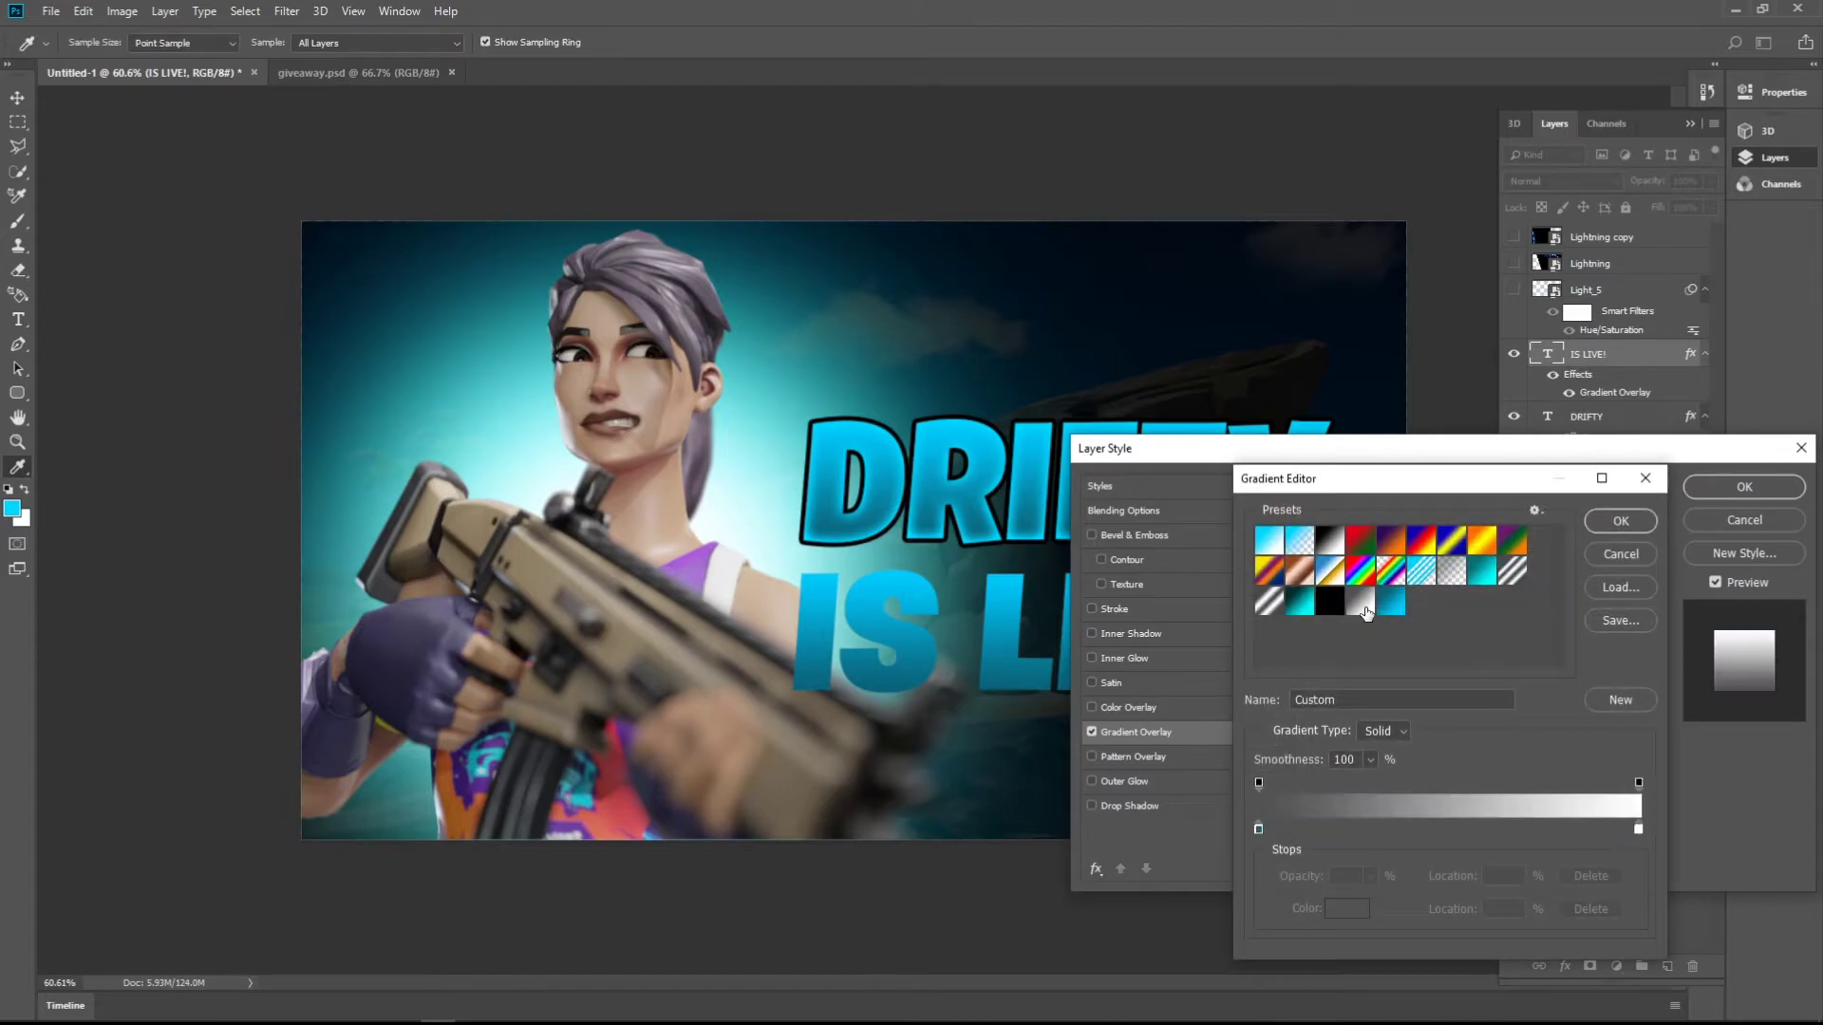
click(1595, 528)
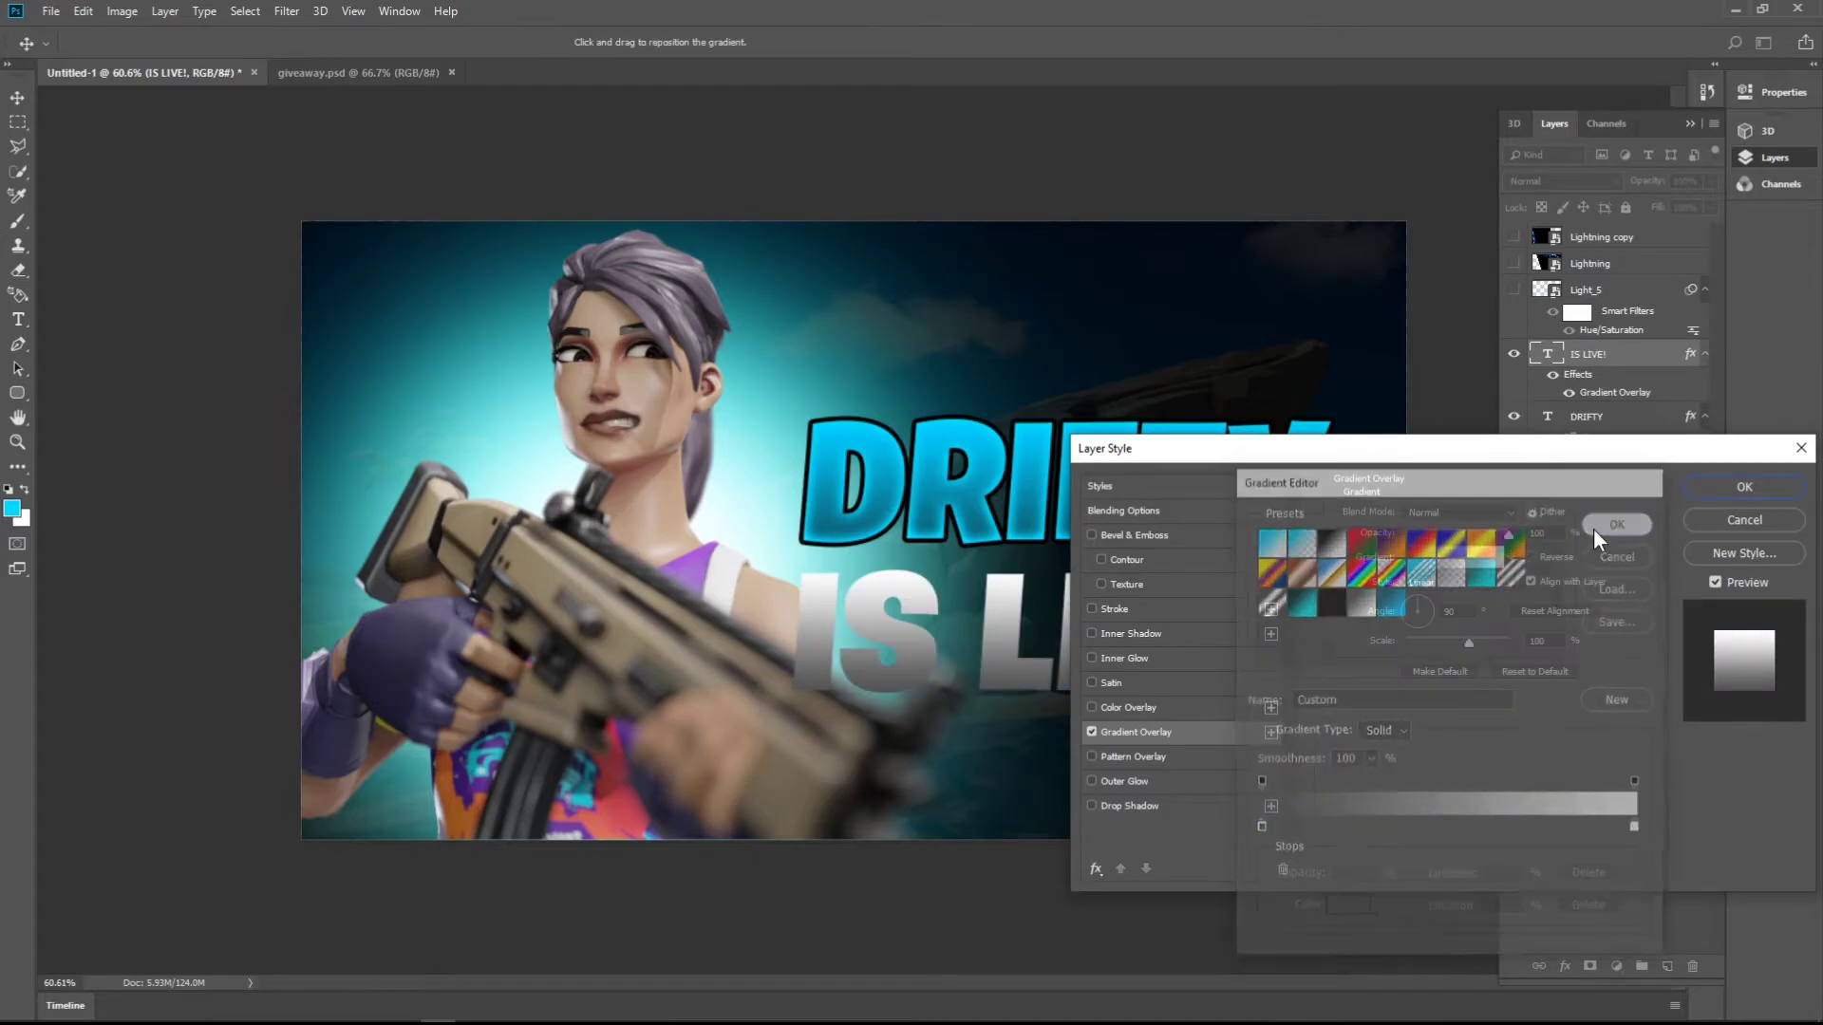
- Give IS LIVE! a white (ffffff) inner glow with a size of 26 px and an 8 px black outside stroke
click(1178, 658)
click(1383, 580)
click(722, 483)
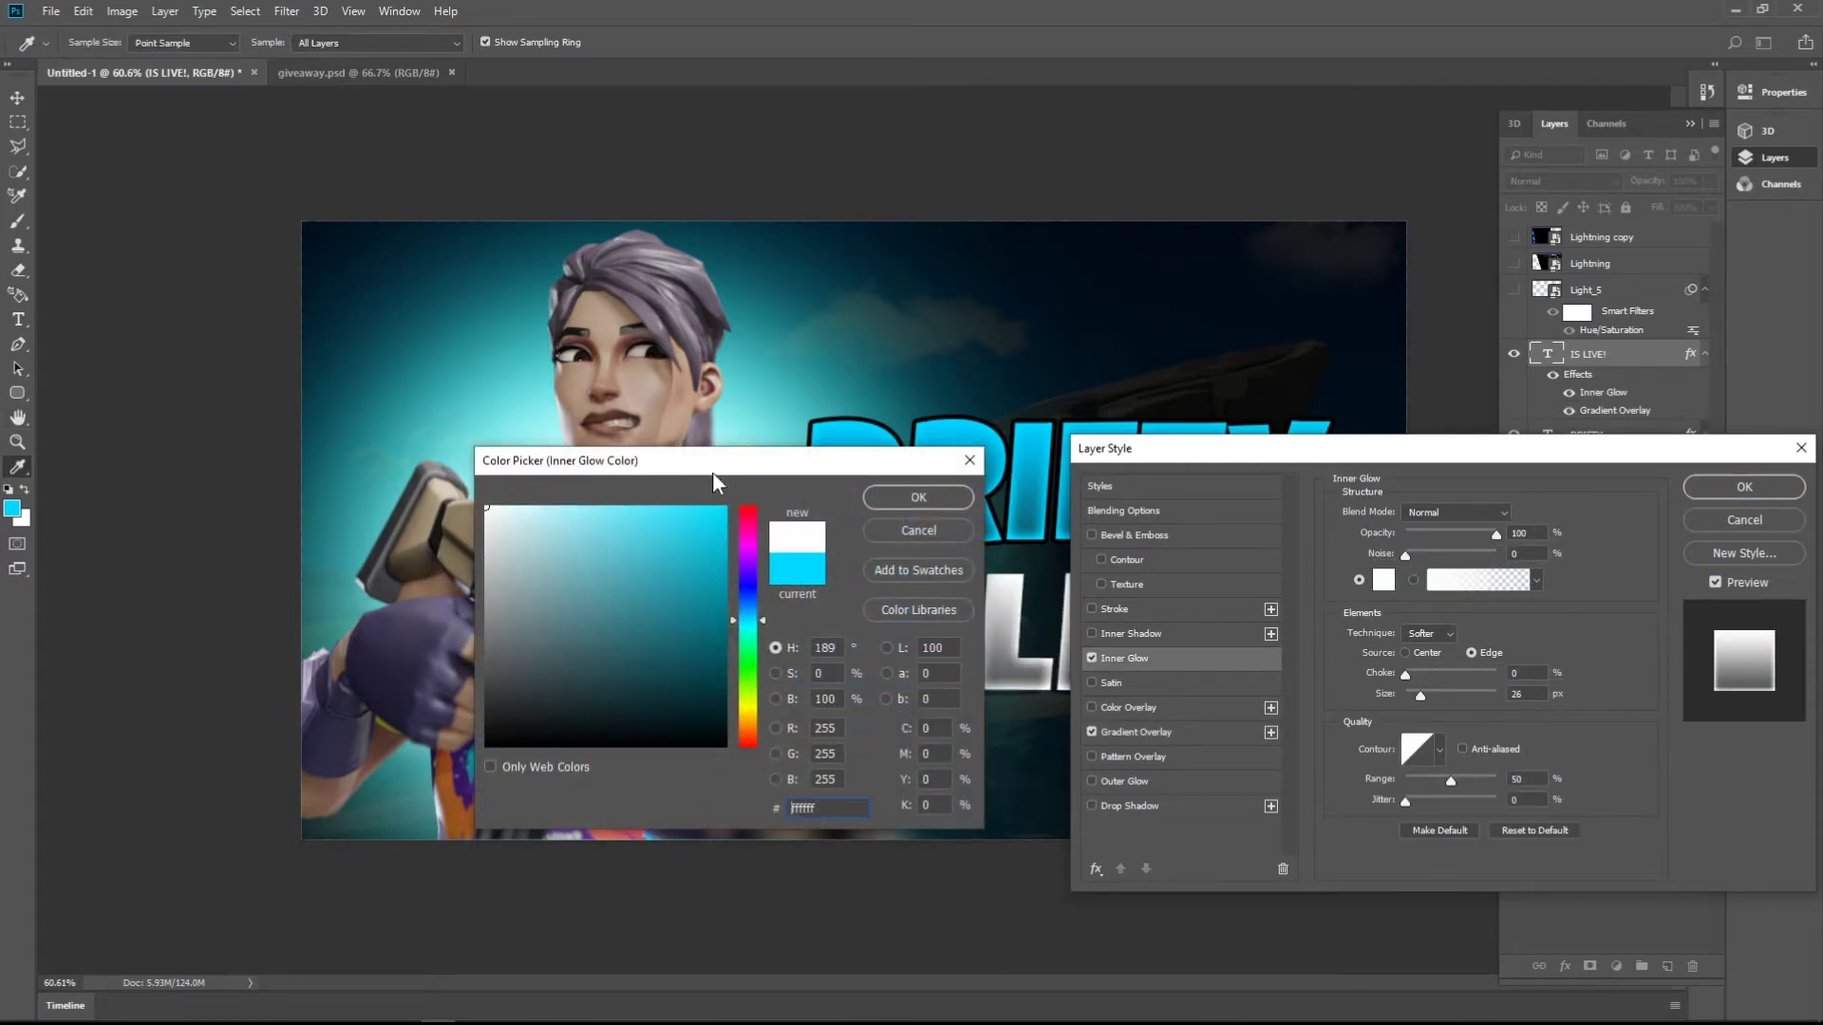
click(880, 501)
click(1113, 612)
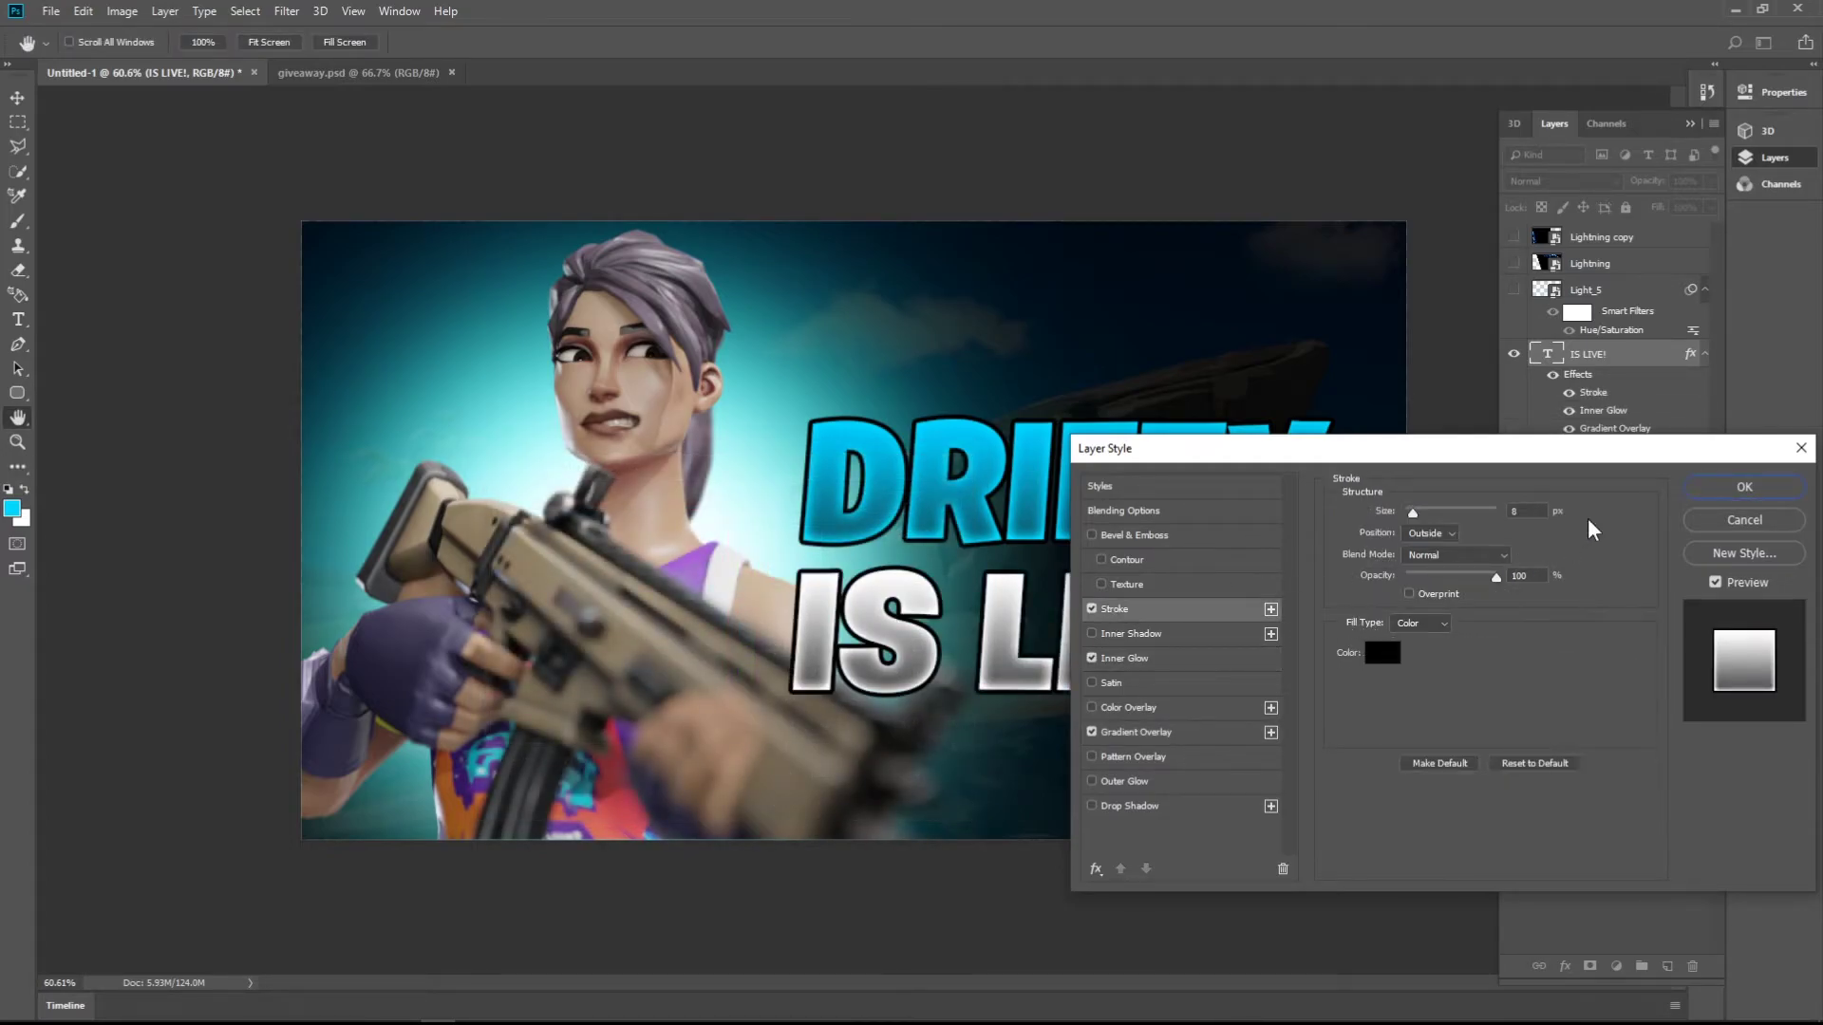
click(1744, 487)
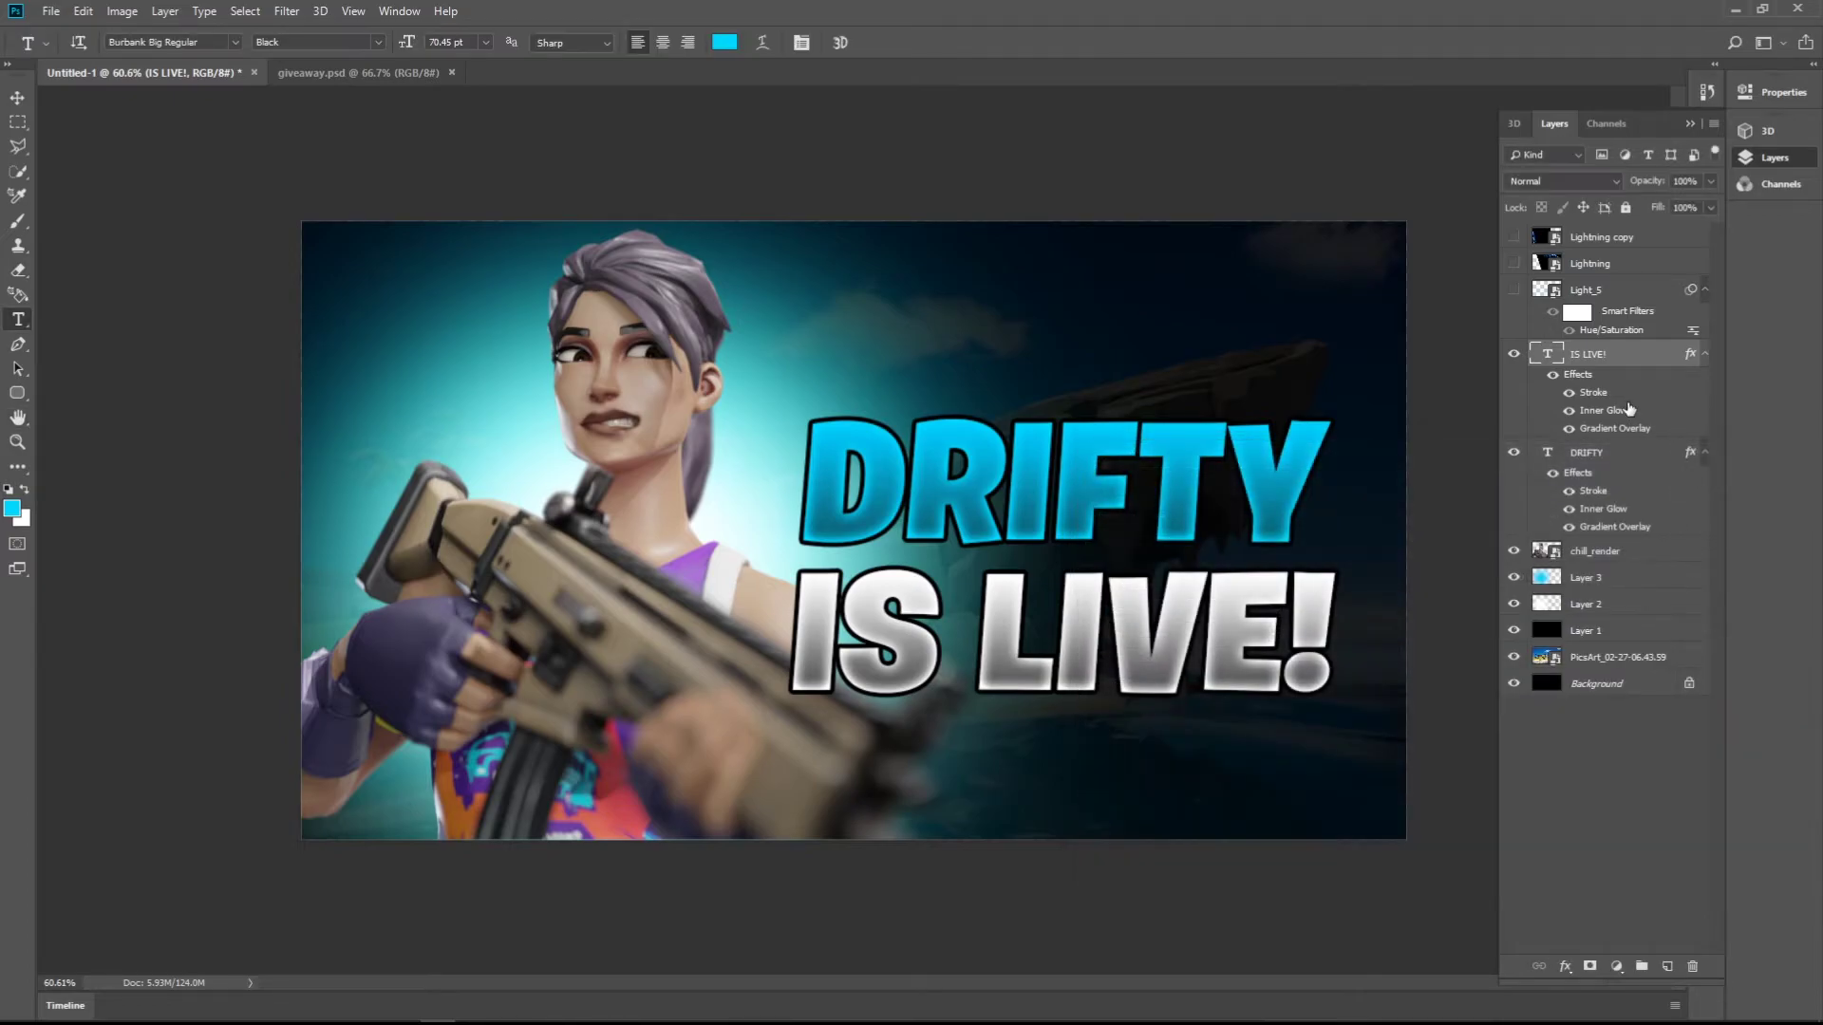
- Duplicate the DRIFTY and IS LIVE! layers, merge the copies into one layer and place it beneath both original text layers
click(1620, 469)
shift+click(1603, 382)
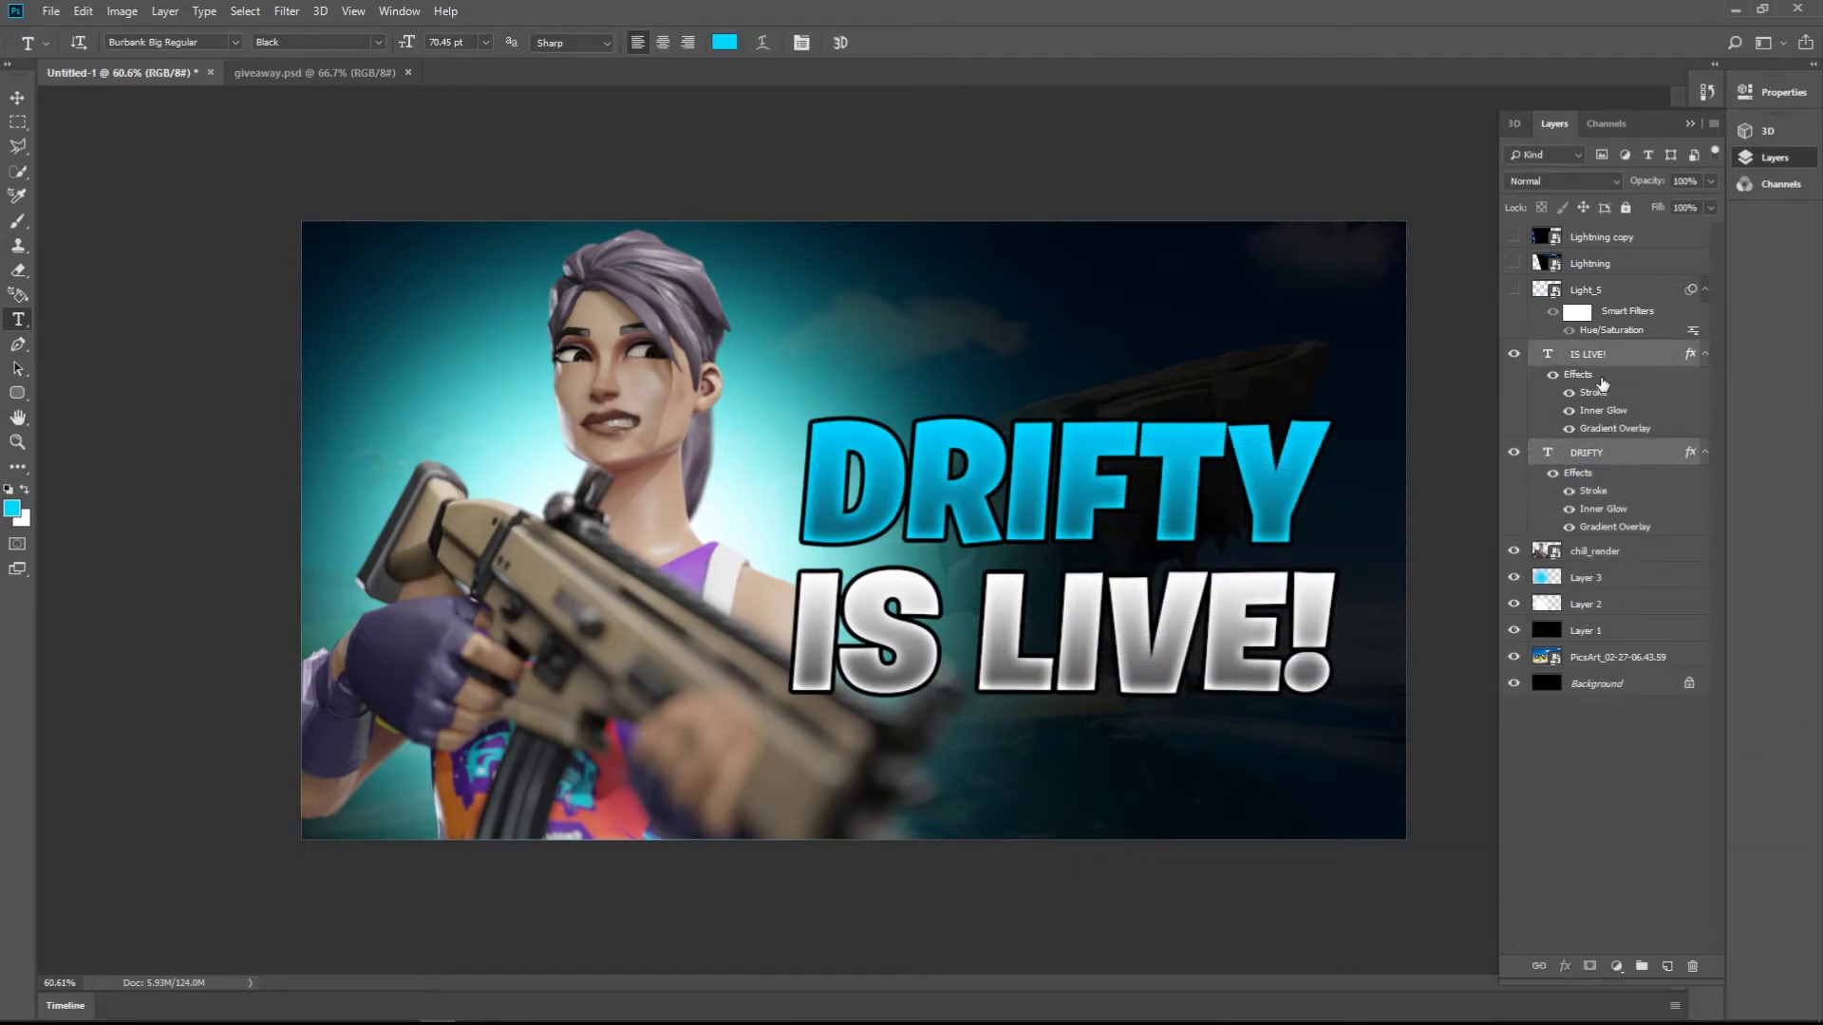
key(ctrl+j)
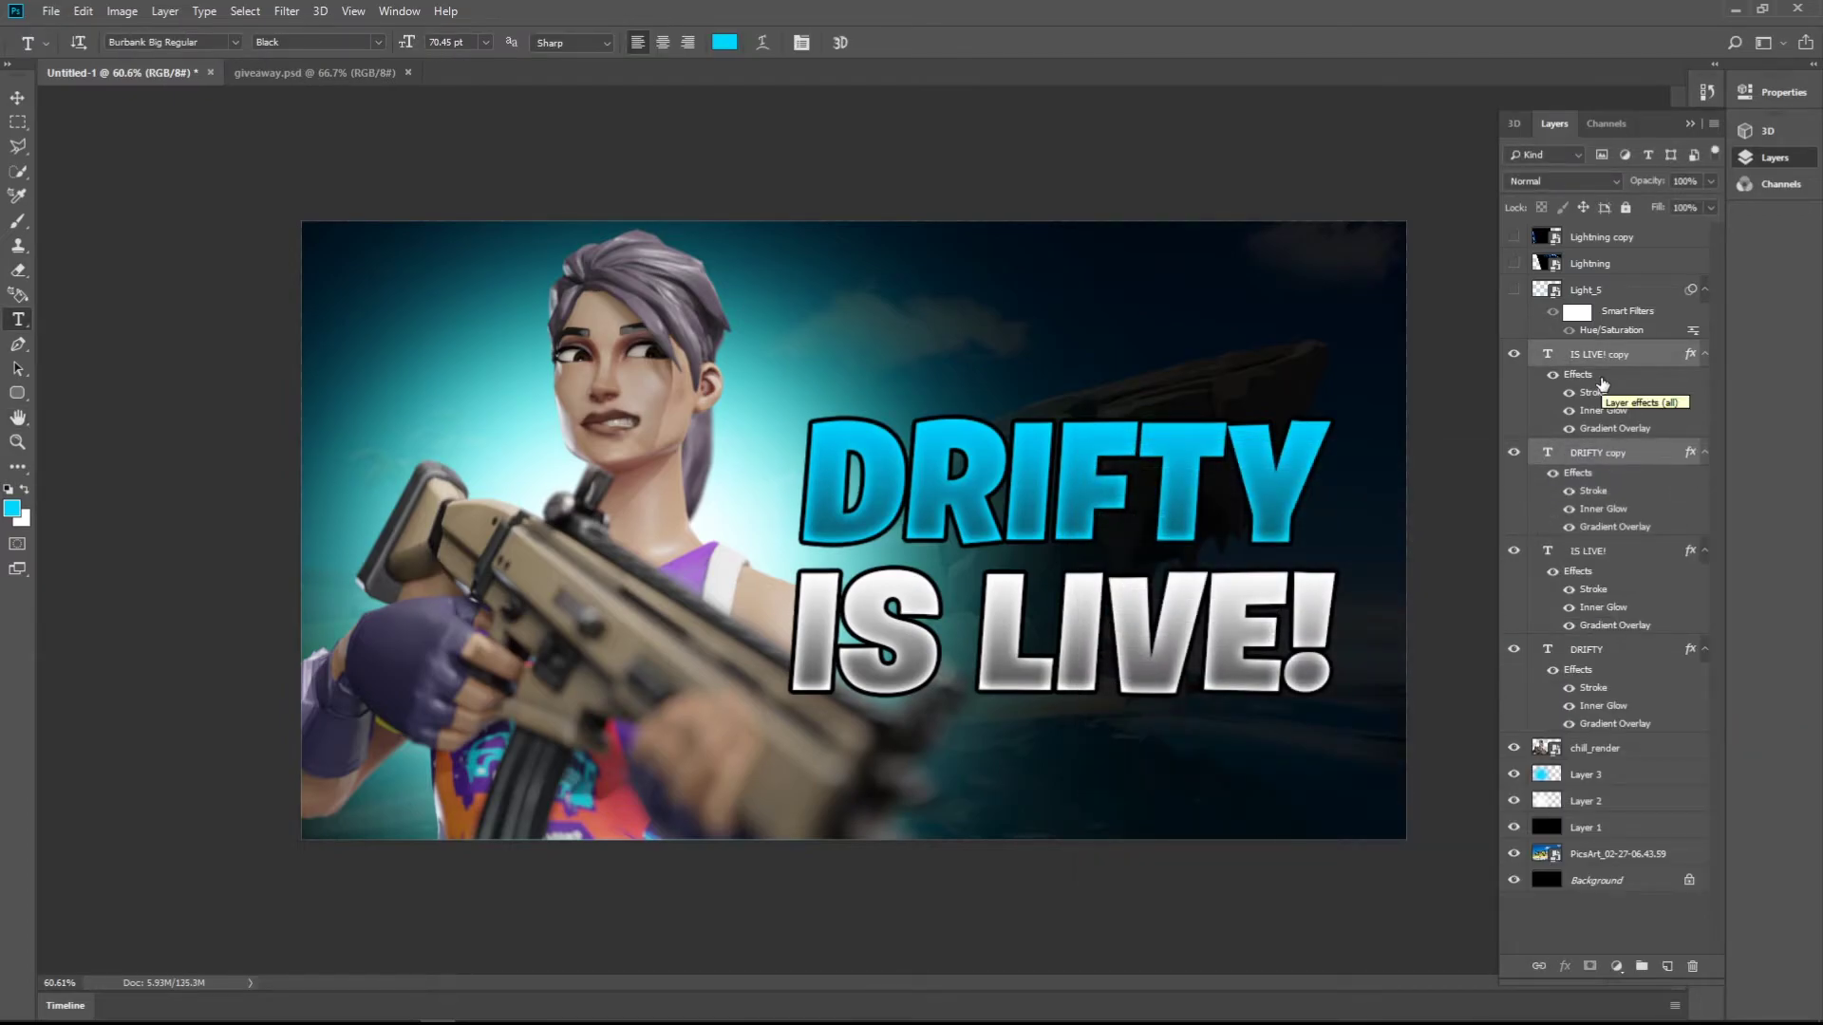
key(ctrl+e)
drag(1631, 366, 1642, 560)
- Apply a black (000000) color overlay at 100% opacity to the merged text copy
double_click(1659, 551)
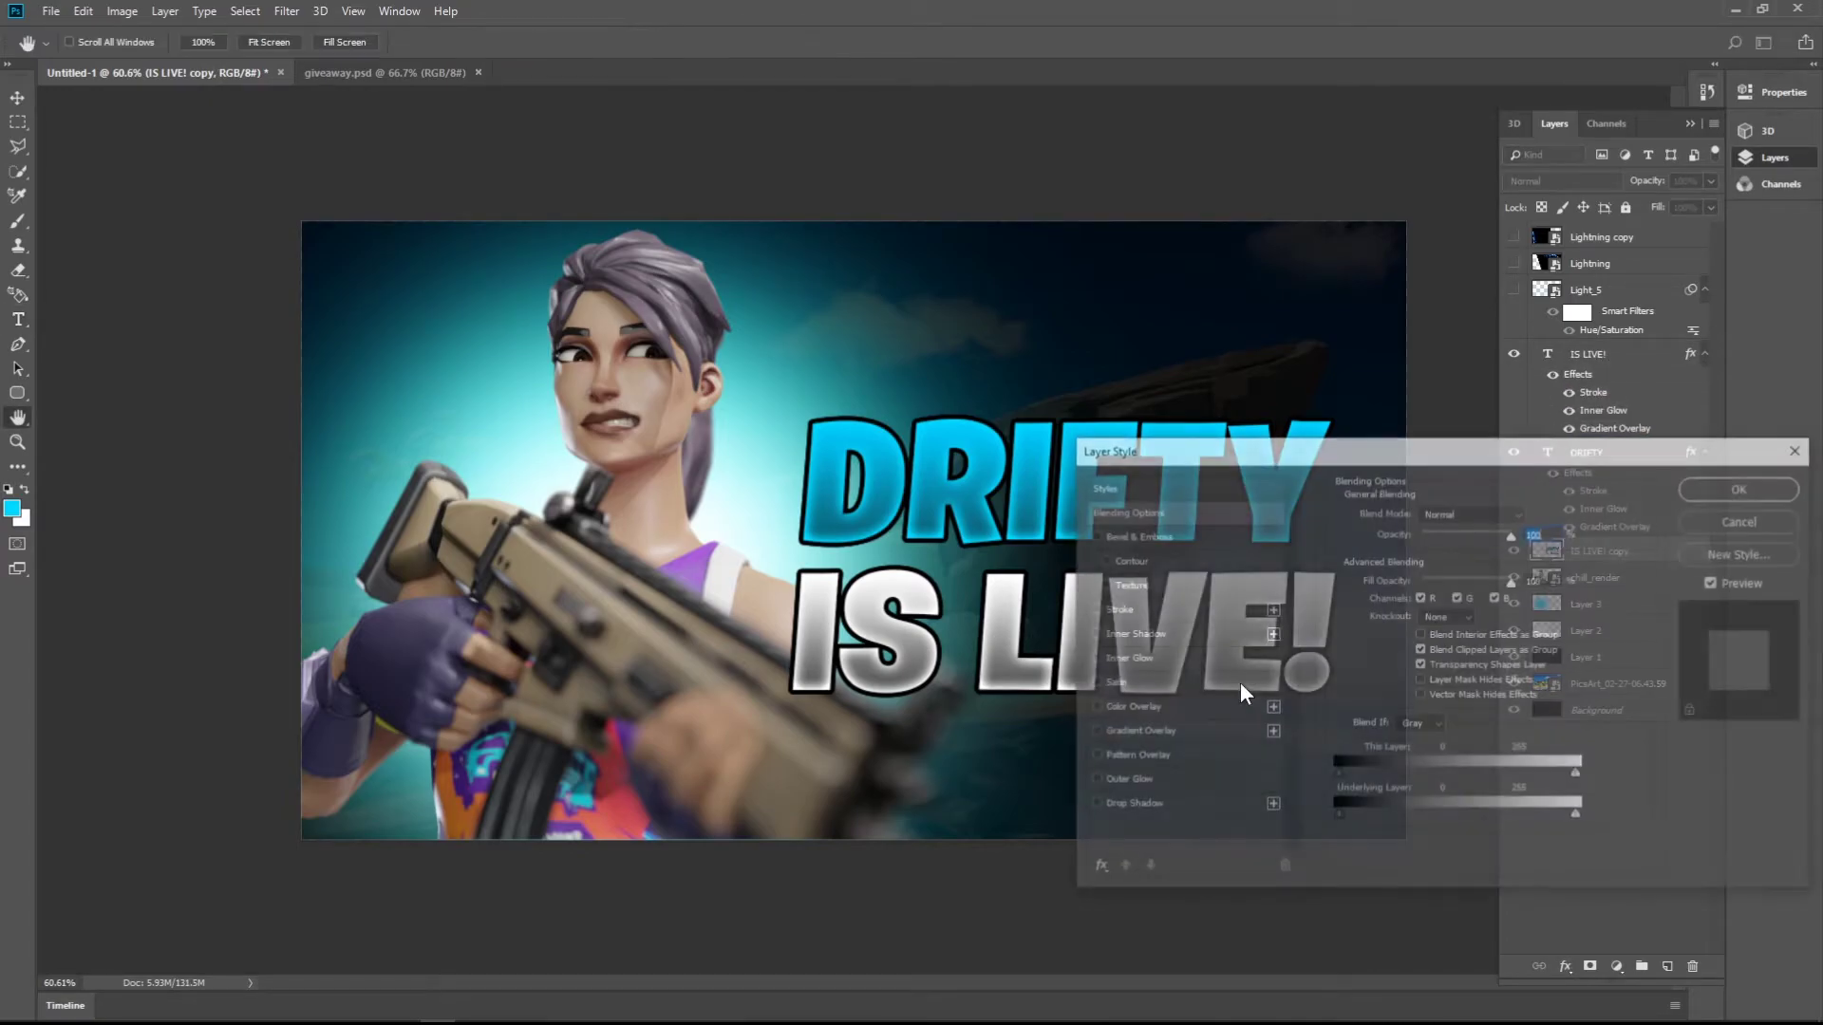
click(1150, 710)
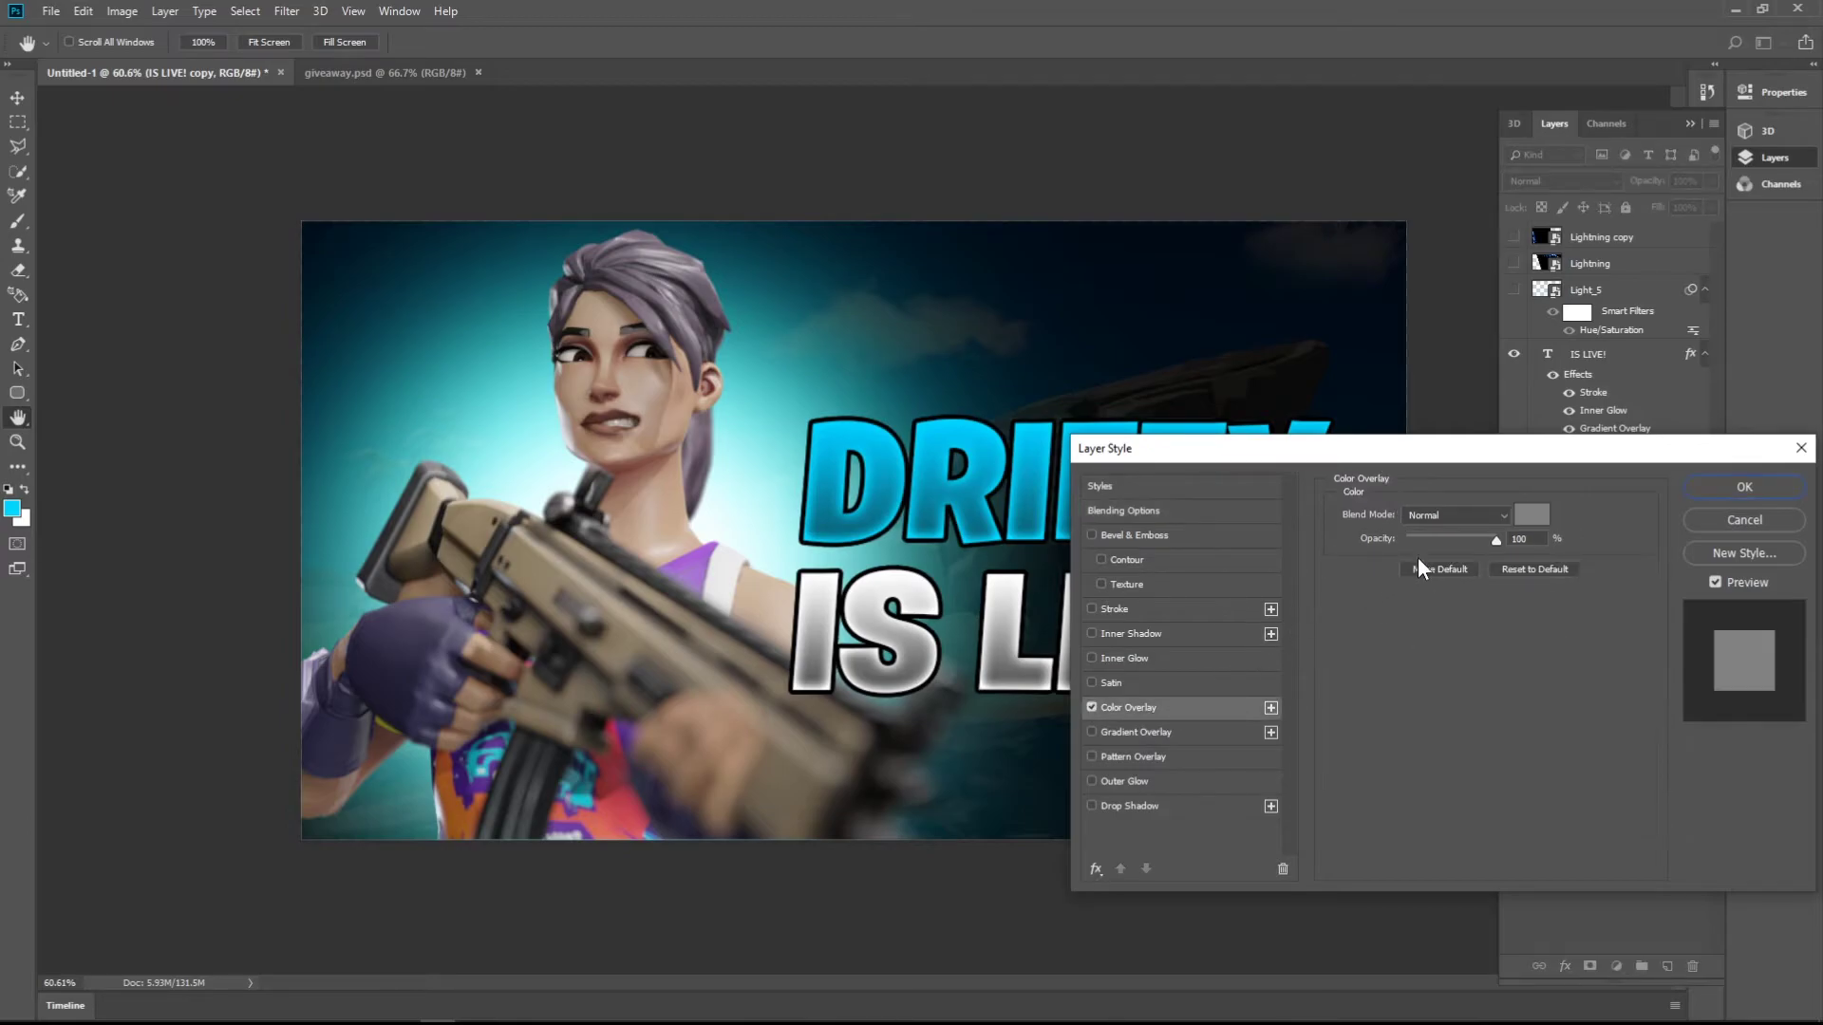
click(1526, 520)
click(498, 742)
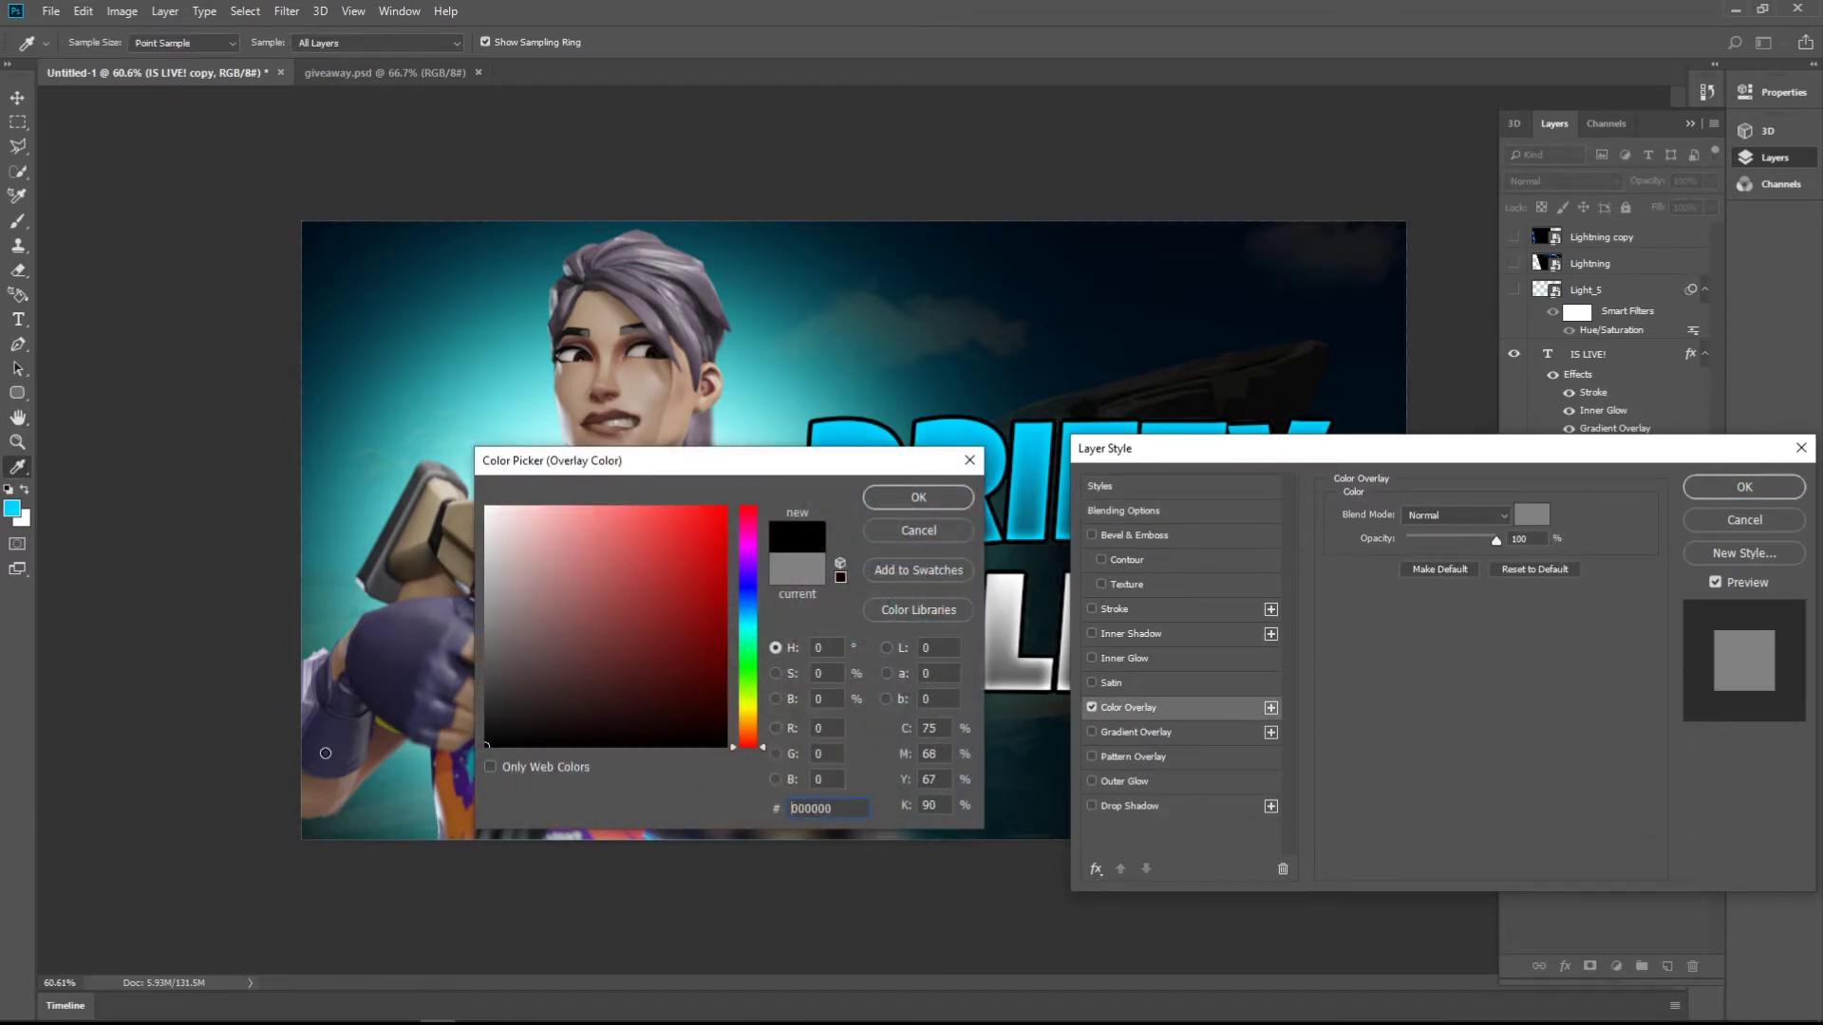
click(916, 496)
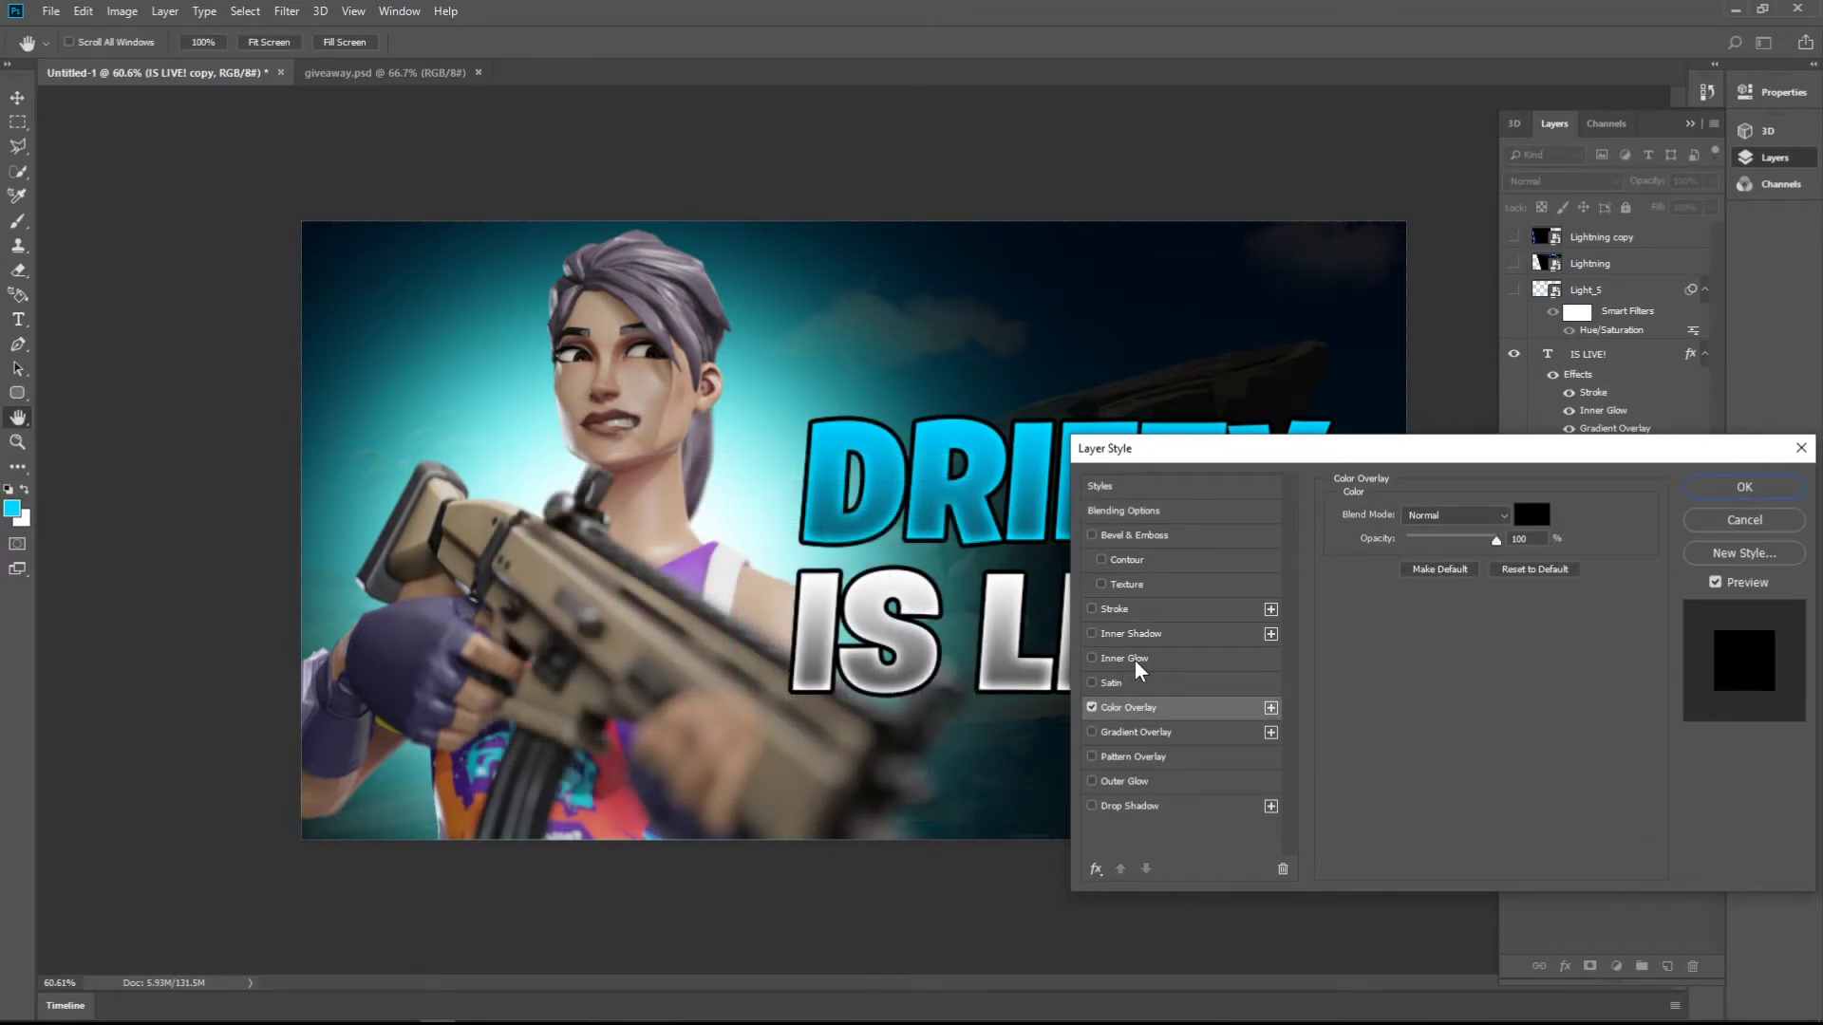
- Add an 8 px black outside stroke to the merged text copy
click(1135, 659)
click(1091, 657)
click(1092, 608)
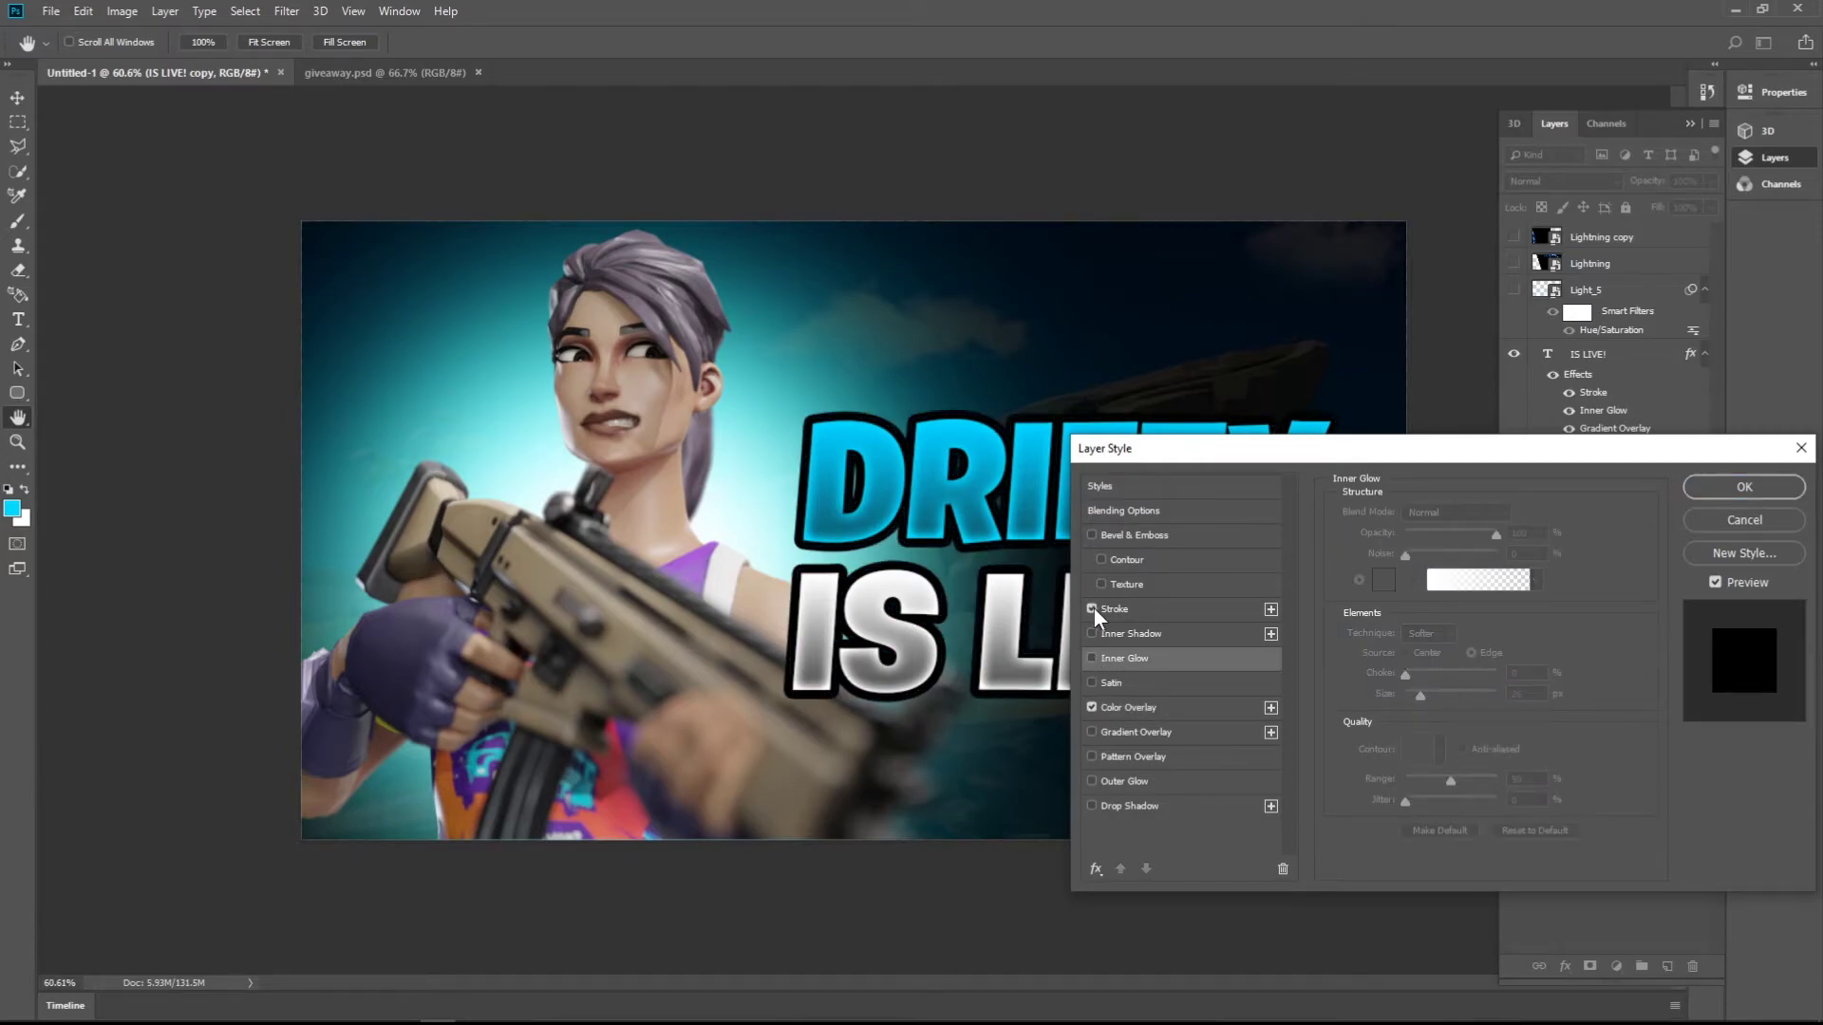
click(1130, 610)
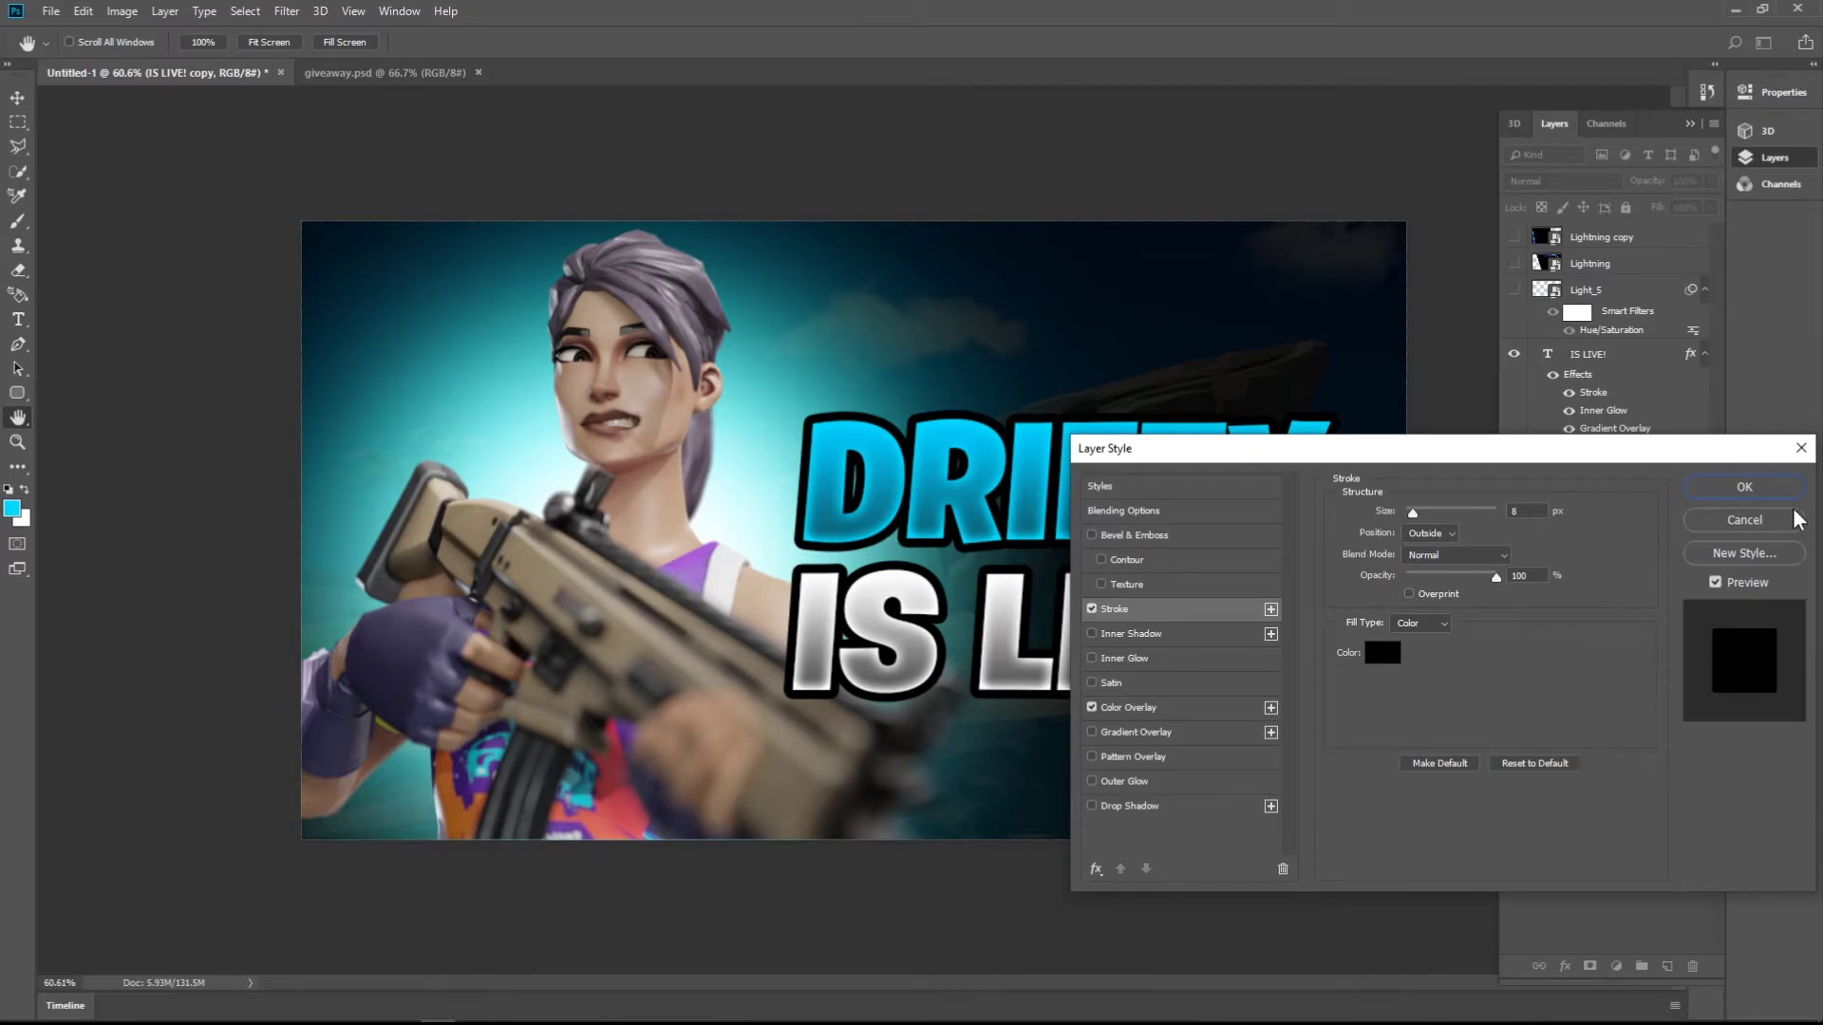
click(1764, 492)
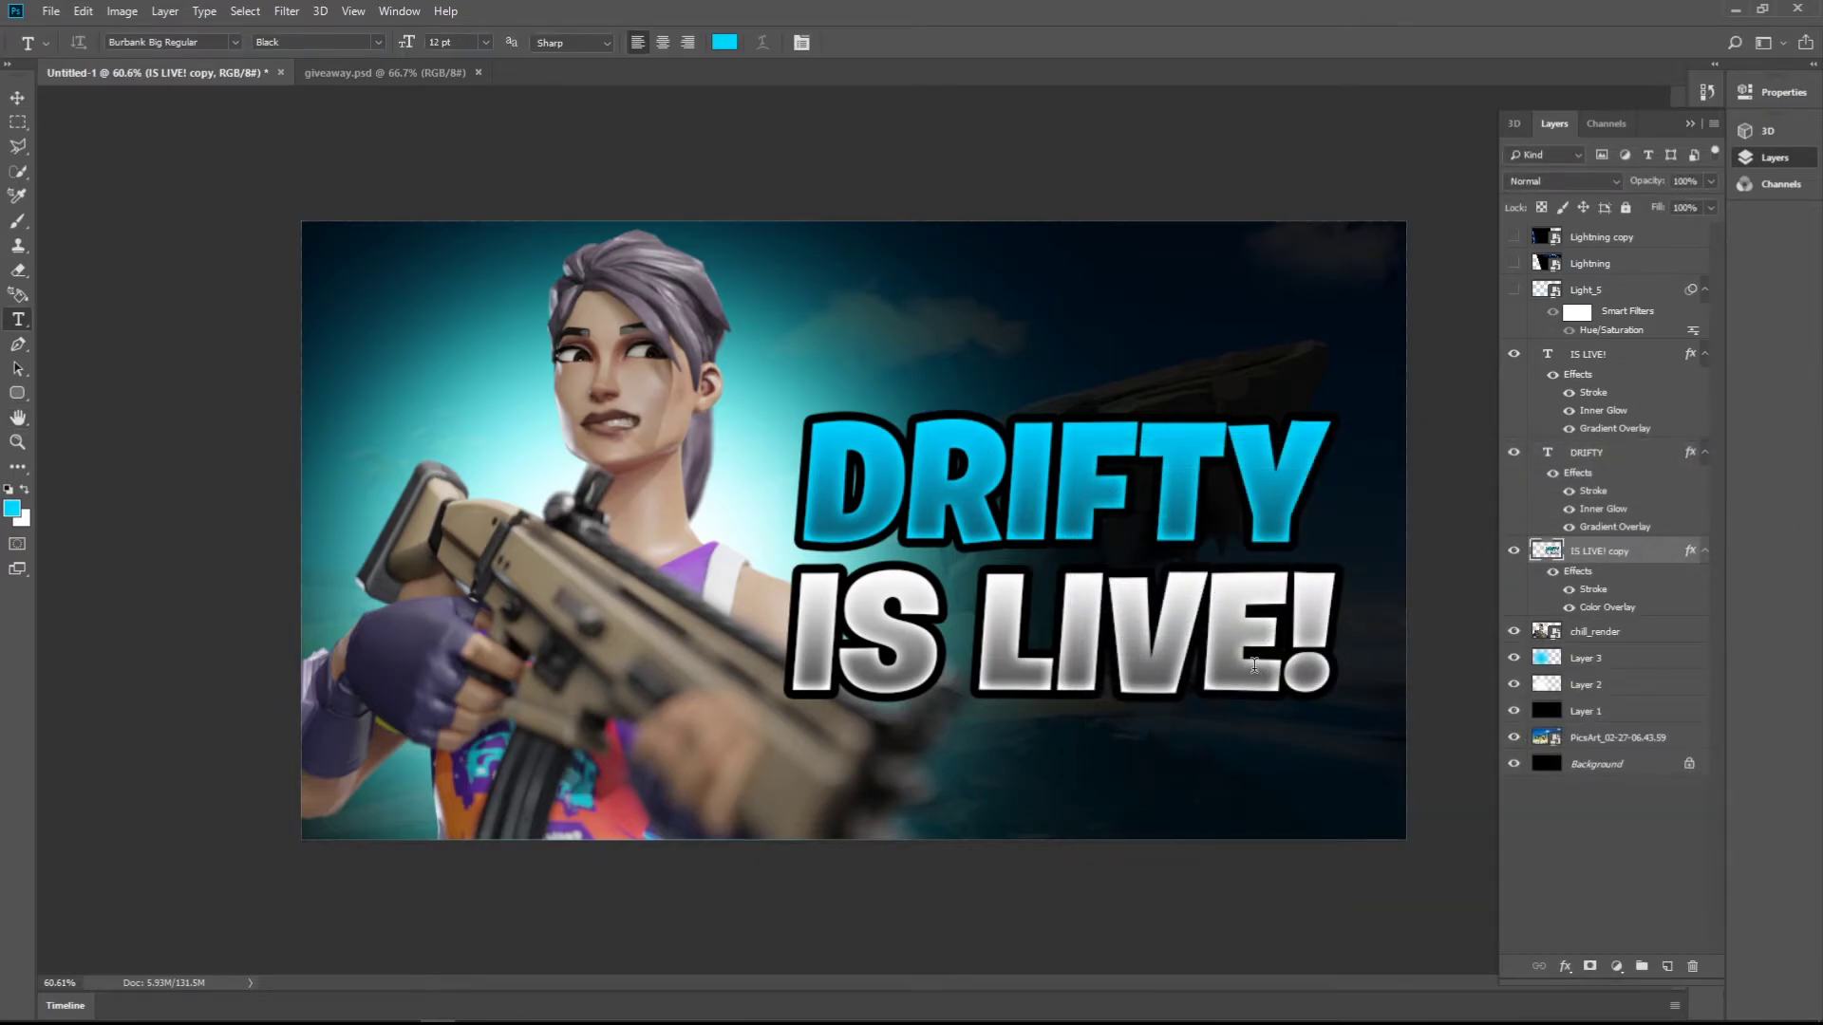
- Delete the merged IS LIVE! copy layer beneath the two text layers
click(1622, 364)
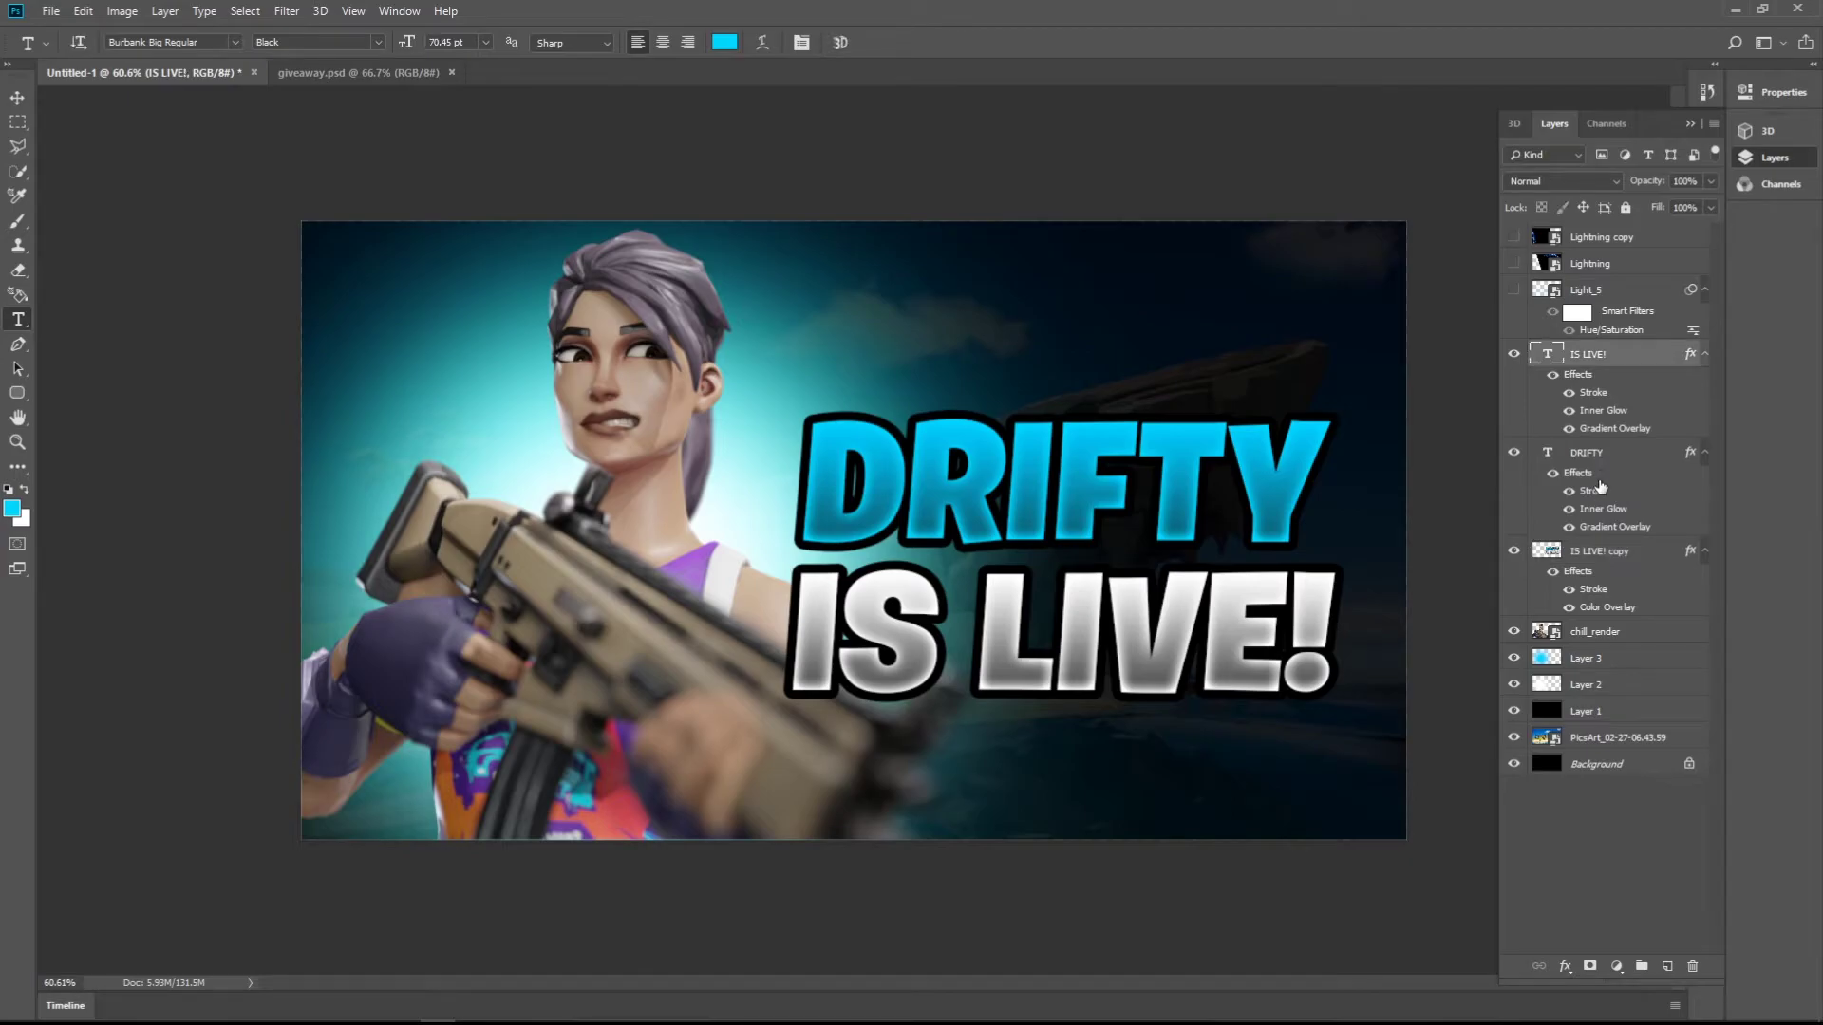
click(1611, 566)
click(1692, 965)
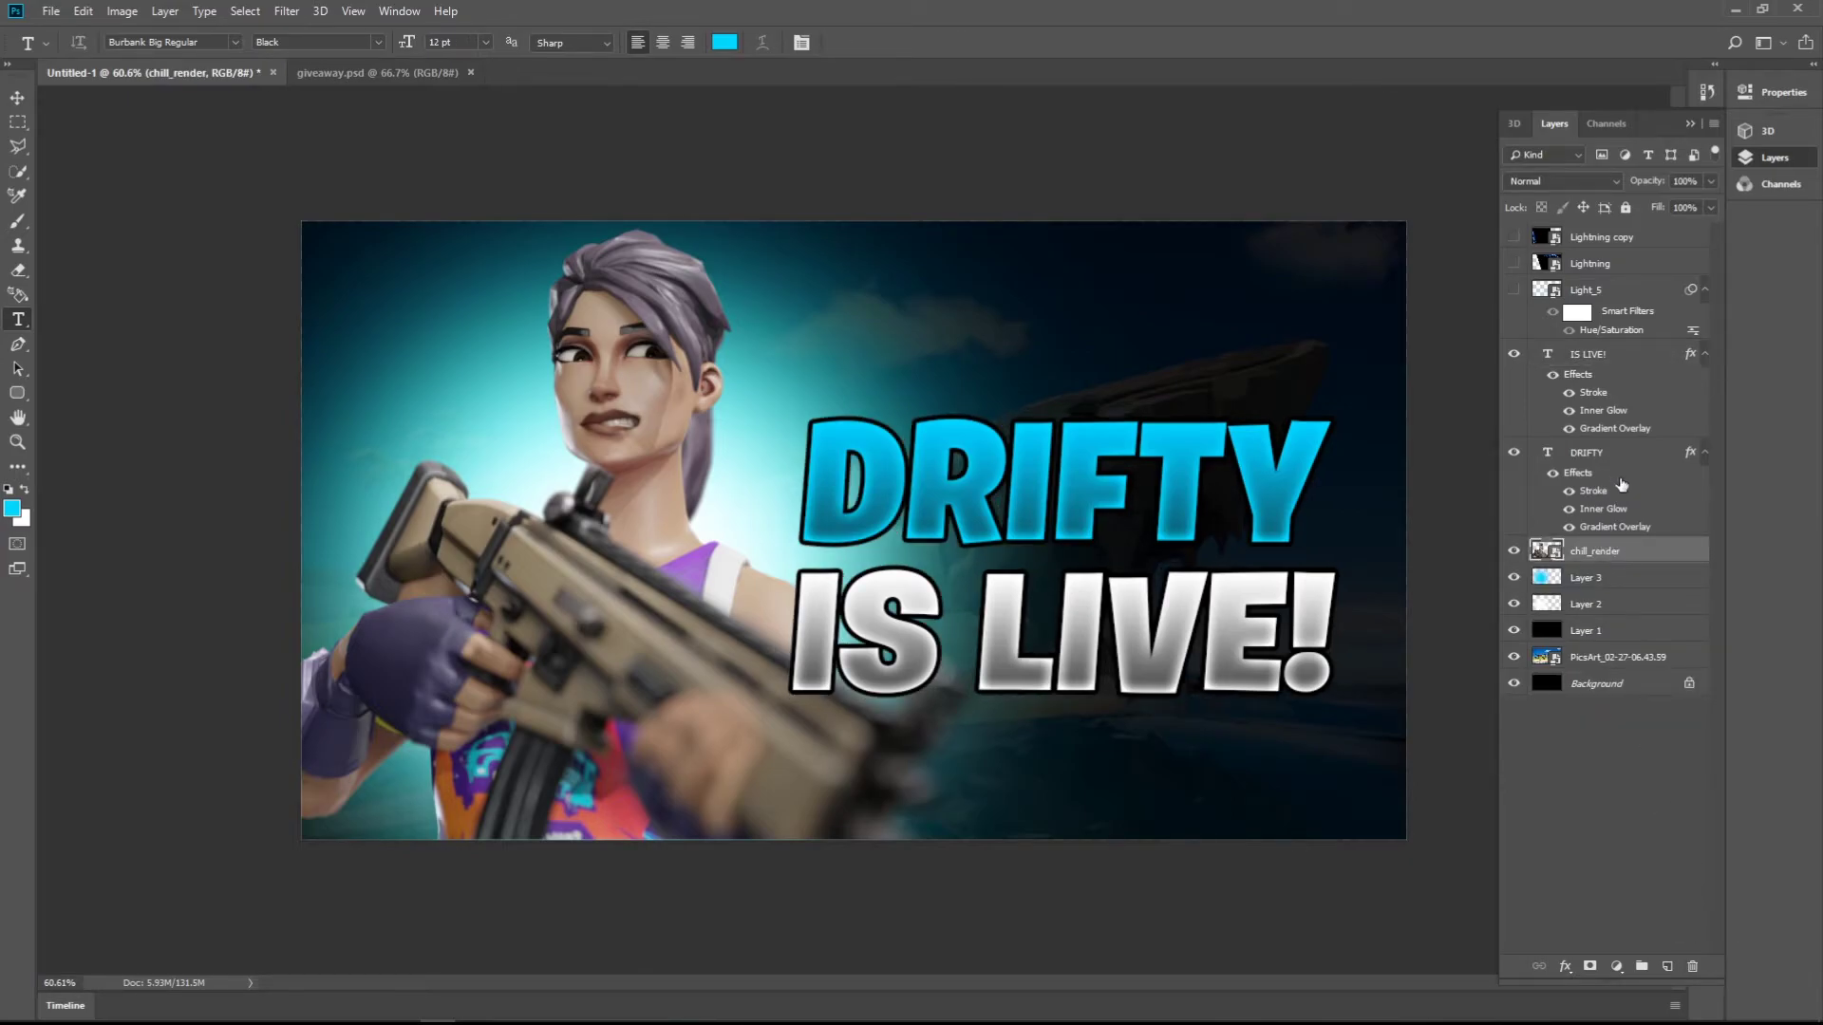
- Move IS LIVE! closer beneath DRIFTY and scale it to about 97.5% width and 113.7% height
click(1616, 371)
key(ctrl+t)
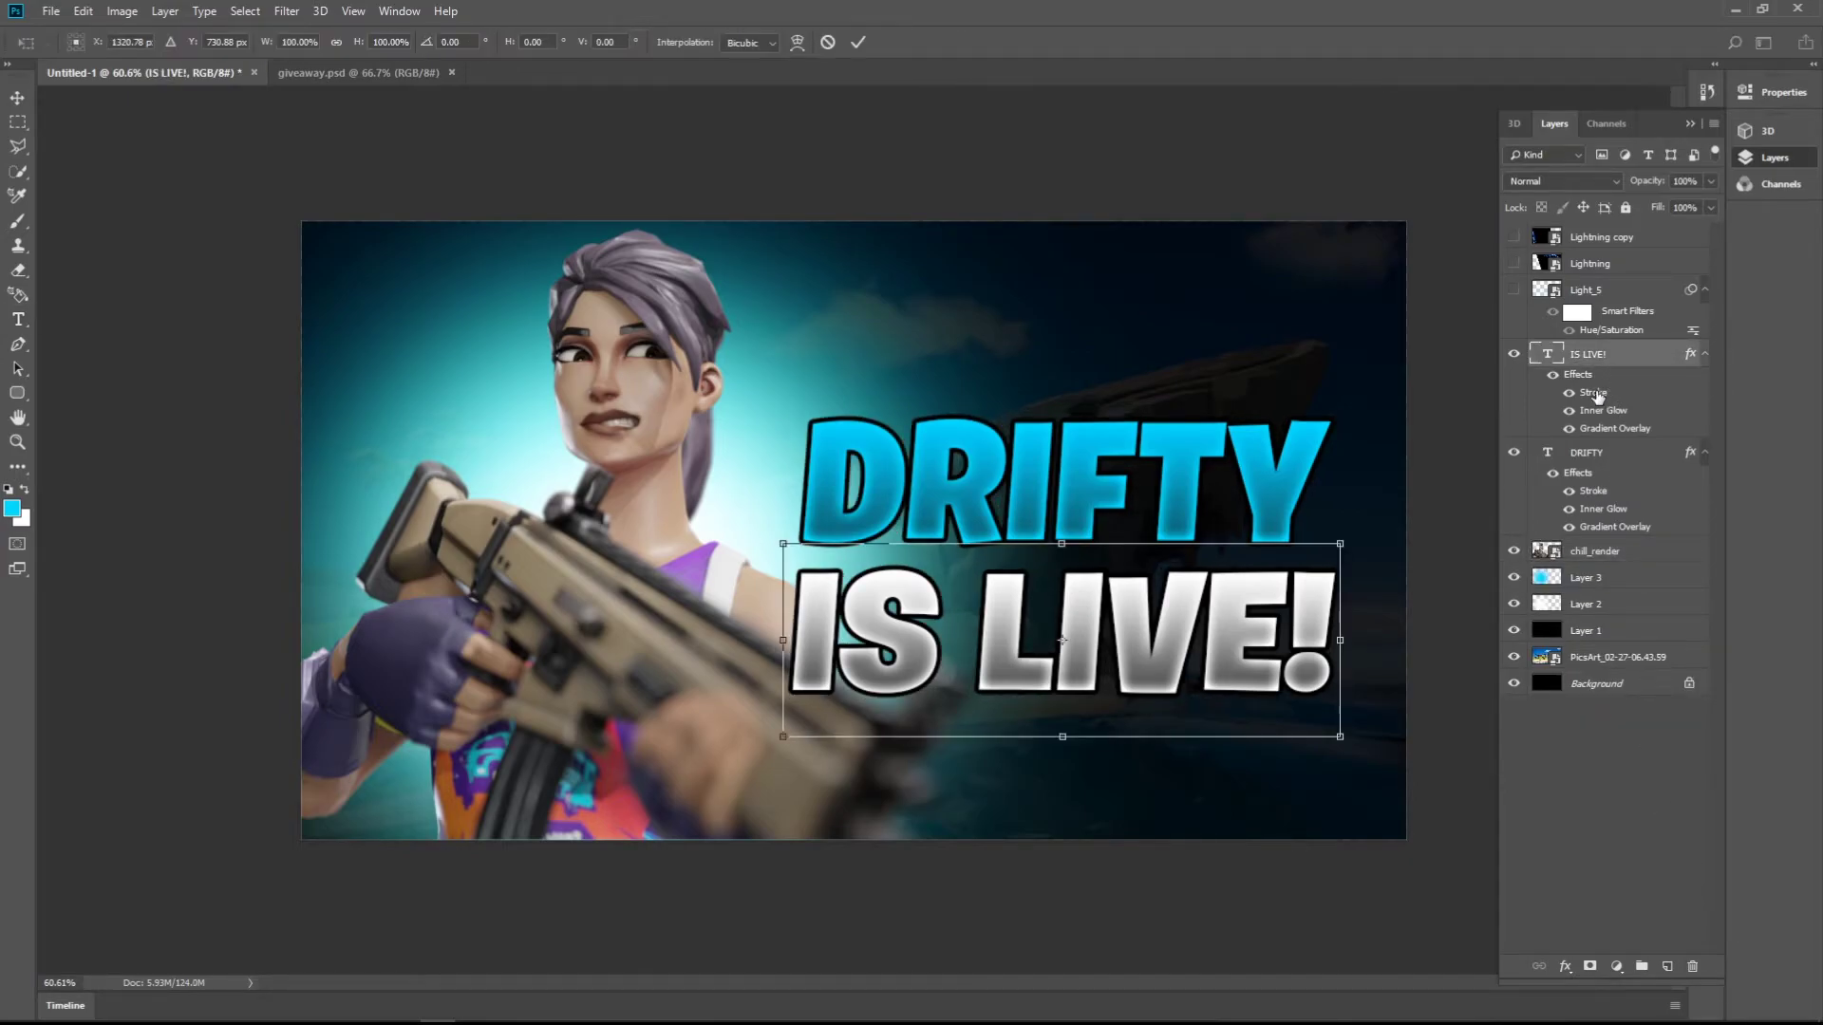
drag(1281, 668, 1268, 648)
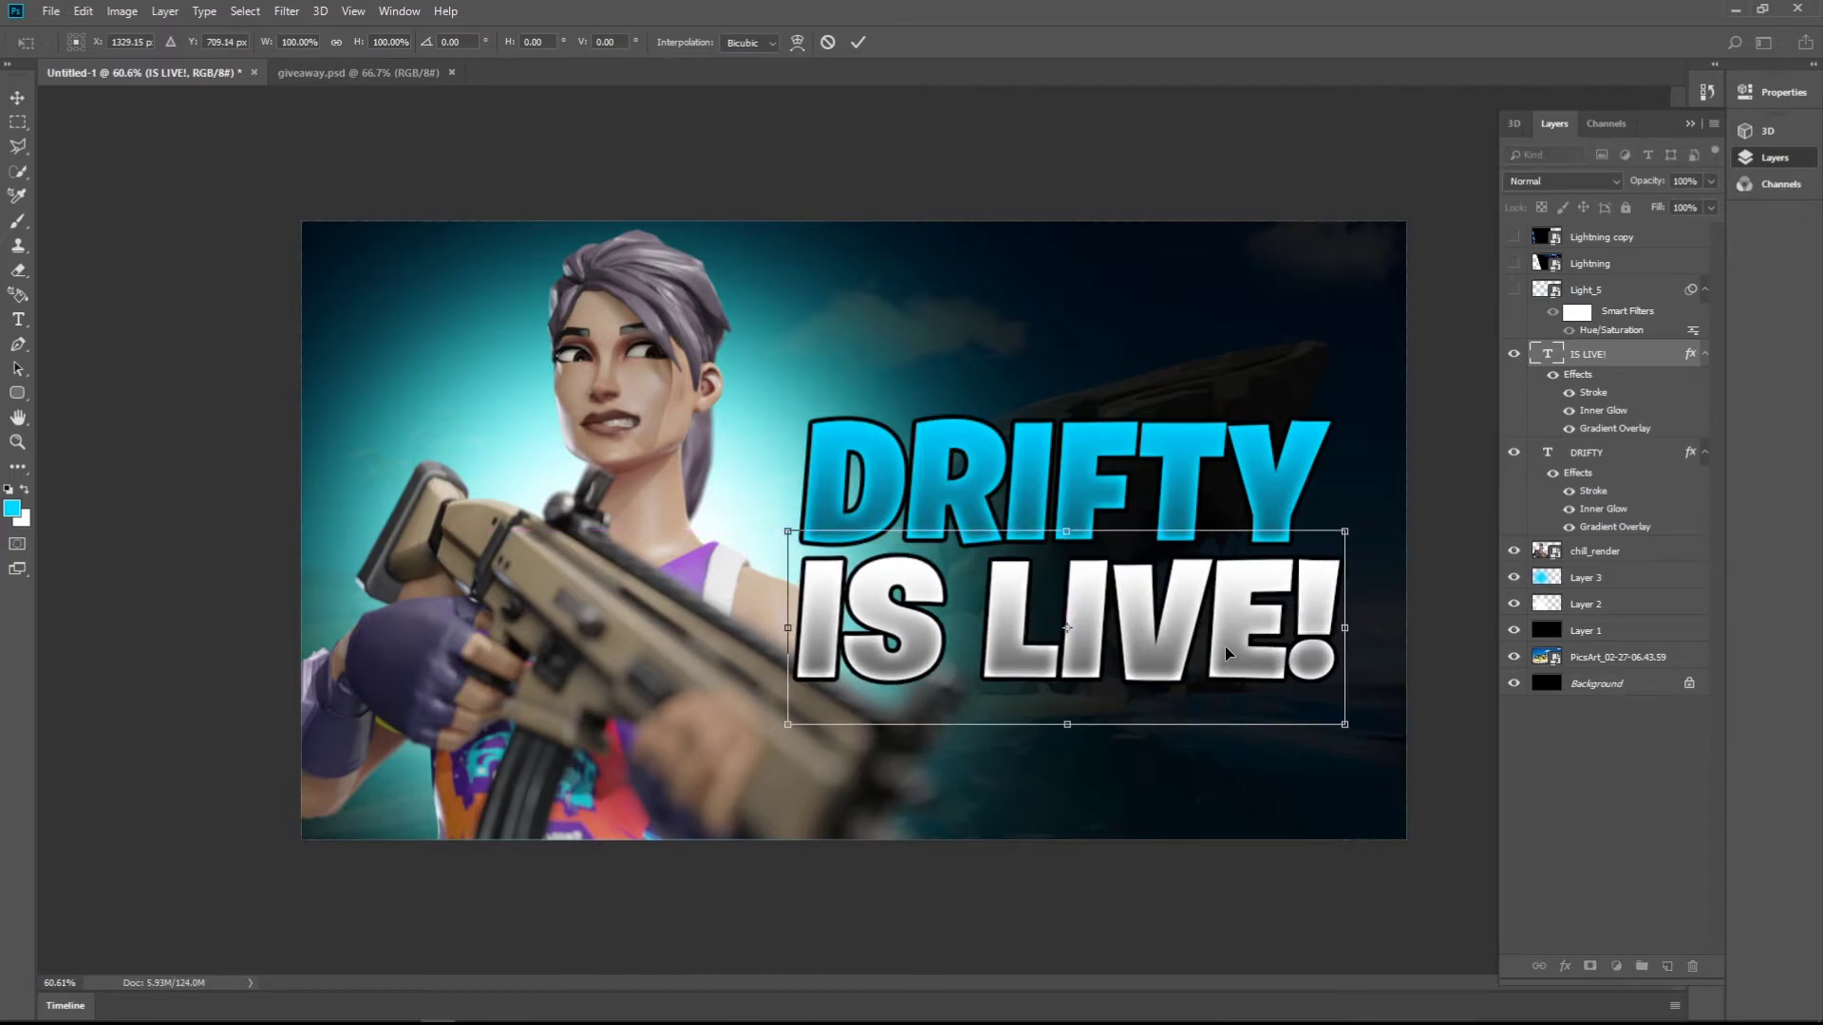
drag(1350, 628, 1343, 629)
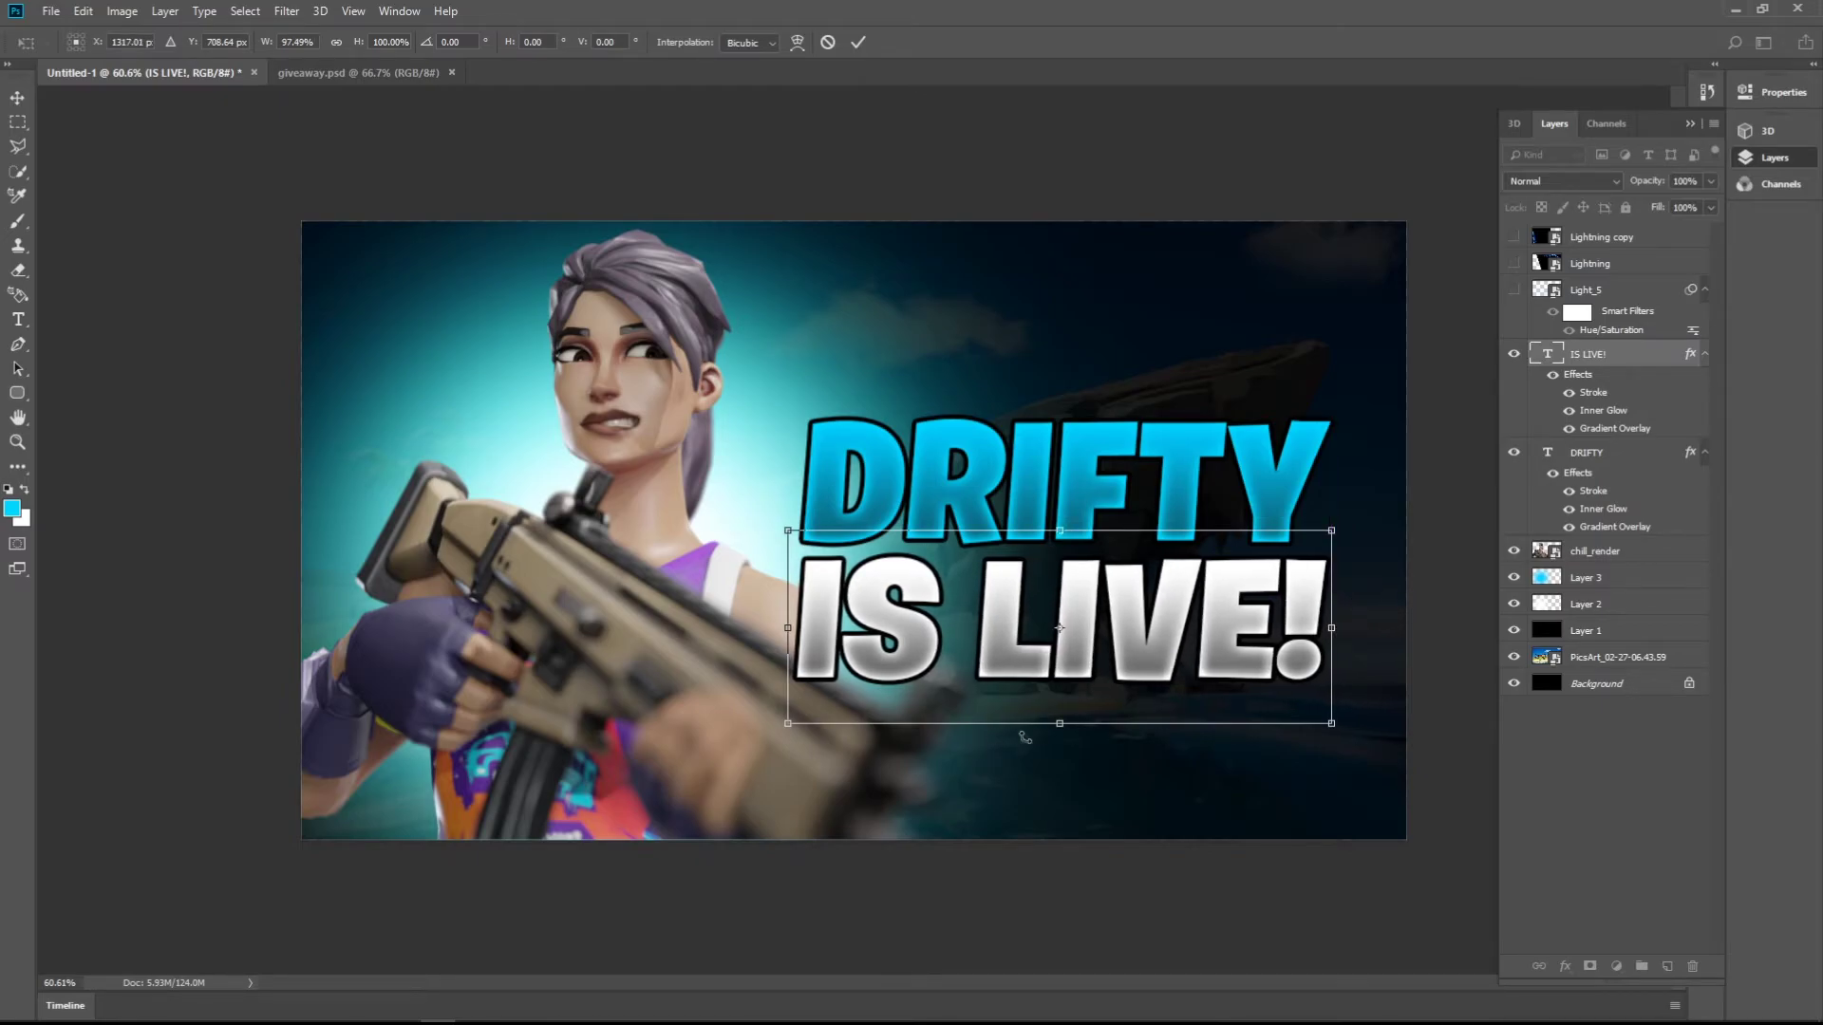
drag(1060, 729, 1059, 750)
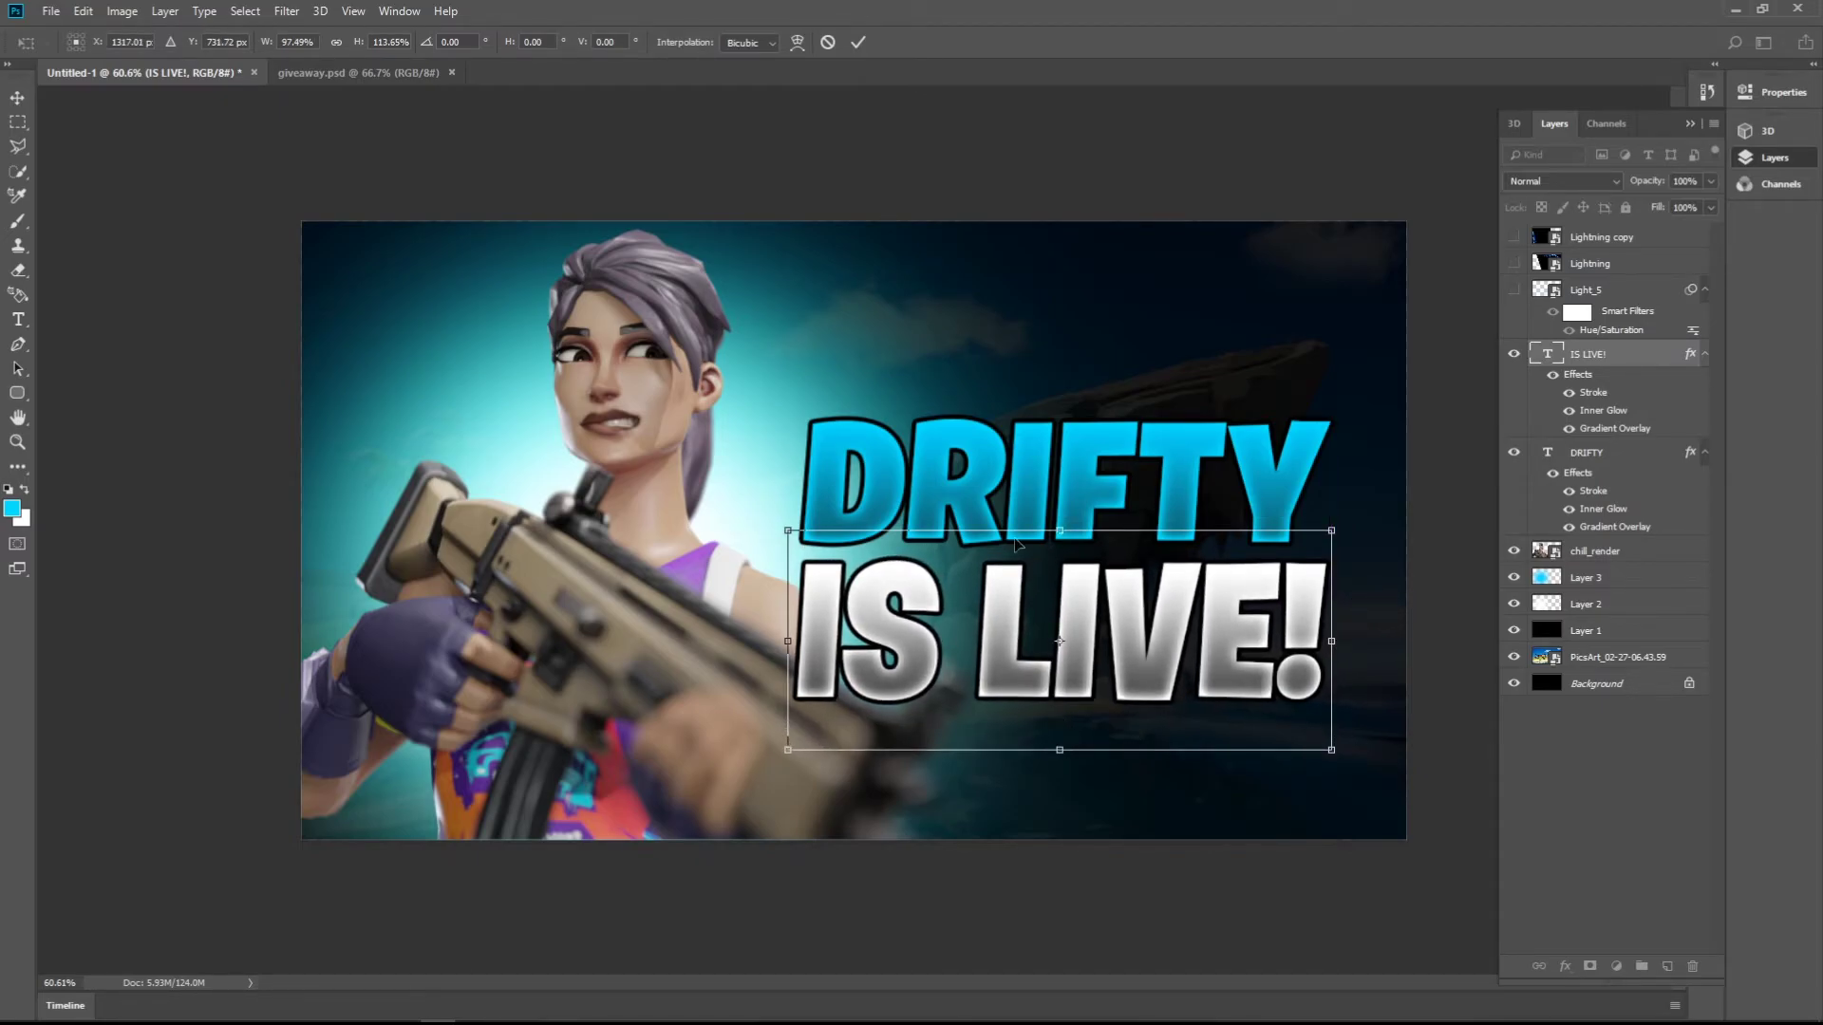
click(859, 42)
- Duplicate the IS LIVE! and DRIFTY layers again, merge the copies and place the merged layer directly above chill_render
ctrl+click(1610, 458)
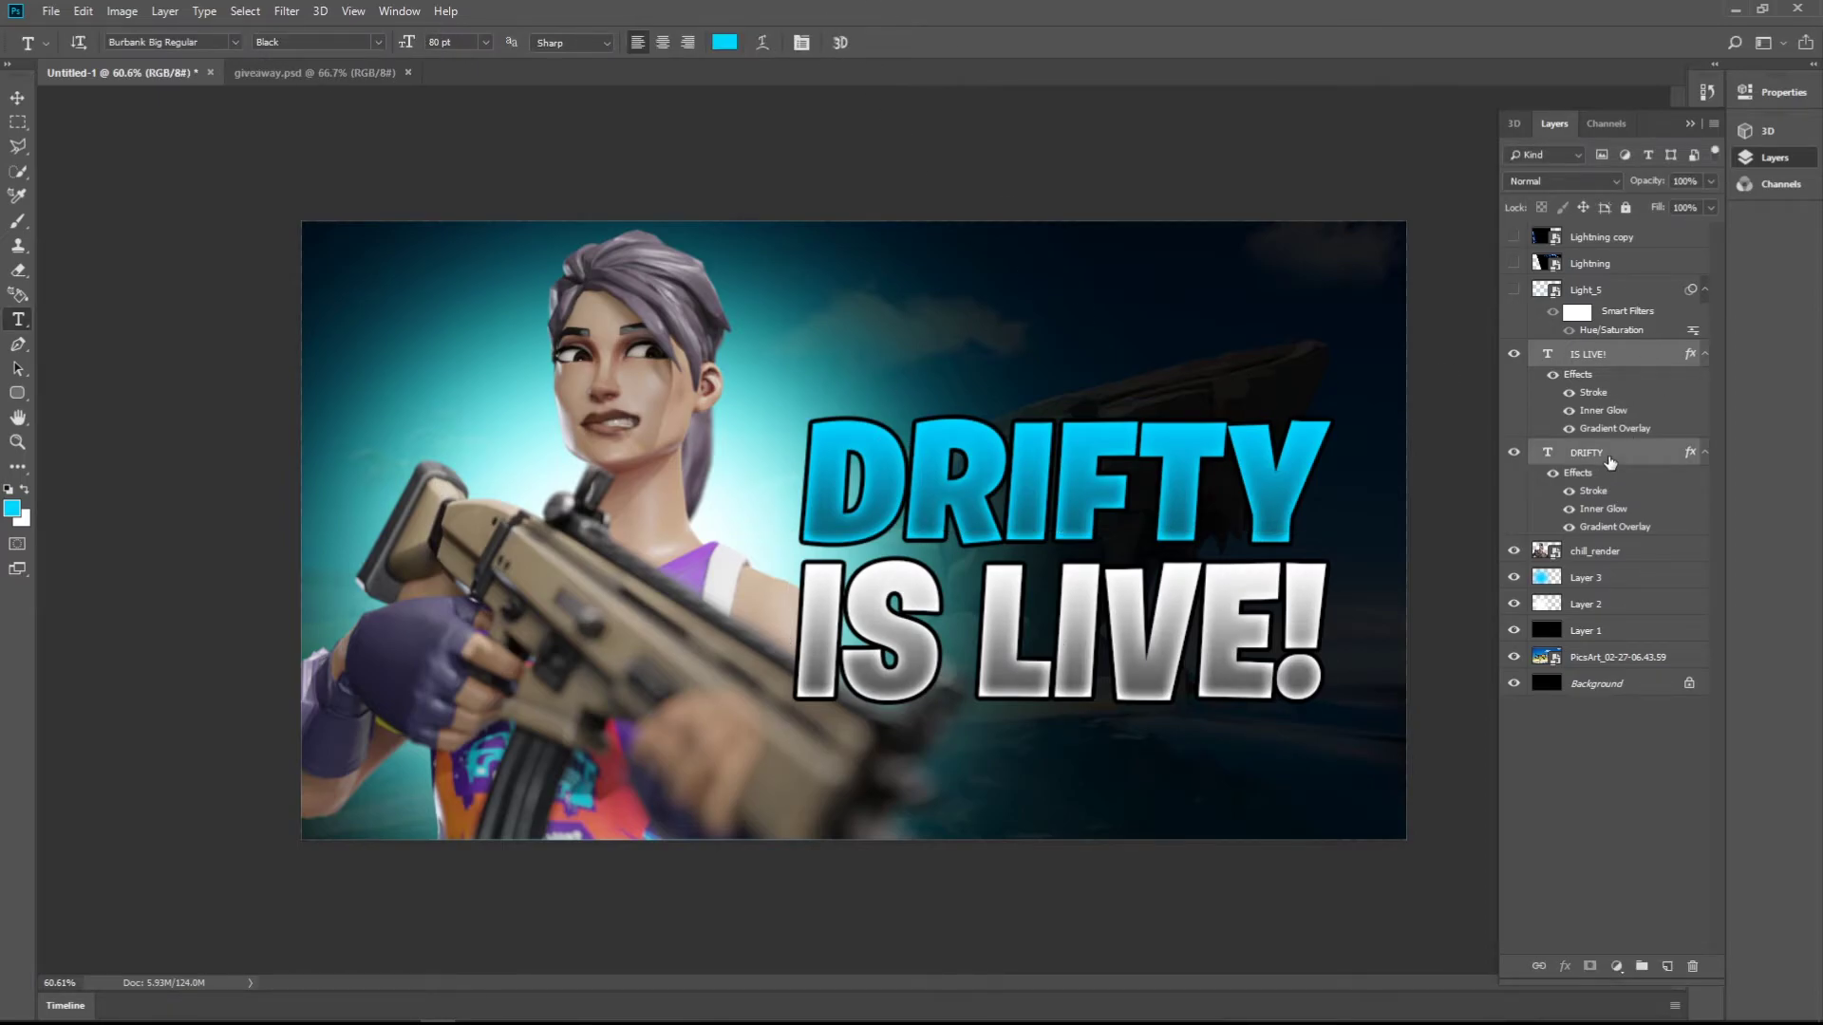
key(ctrl+j)
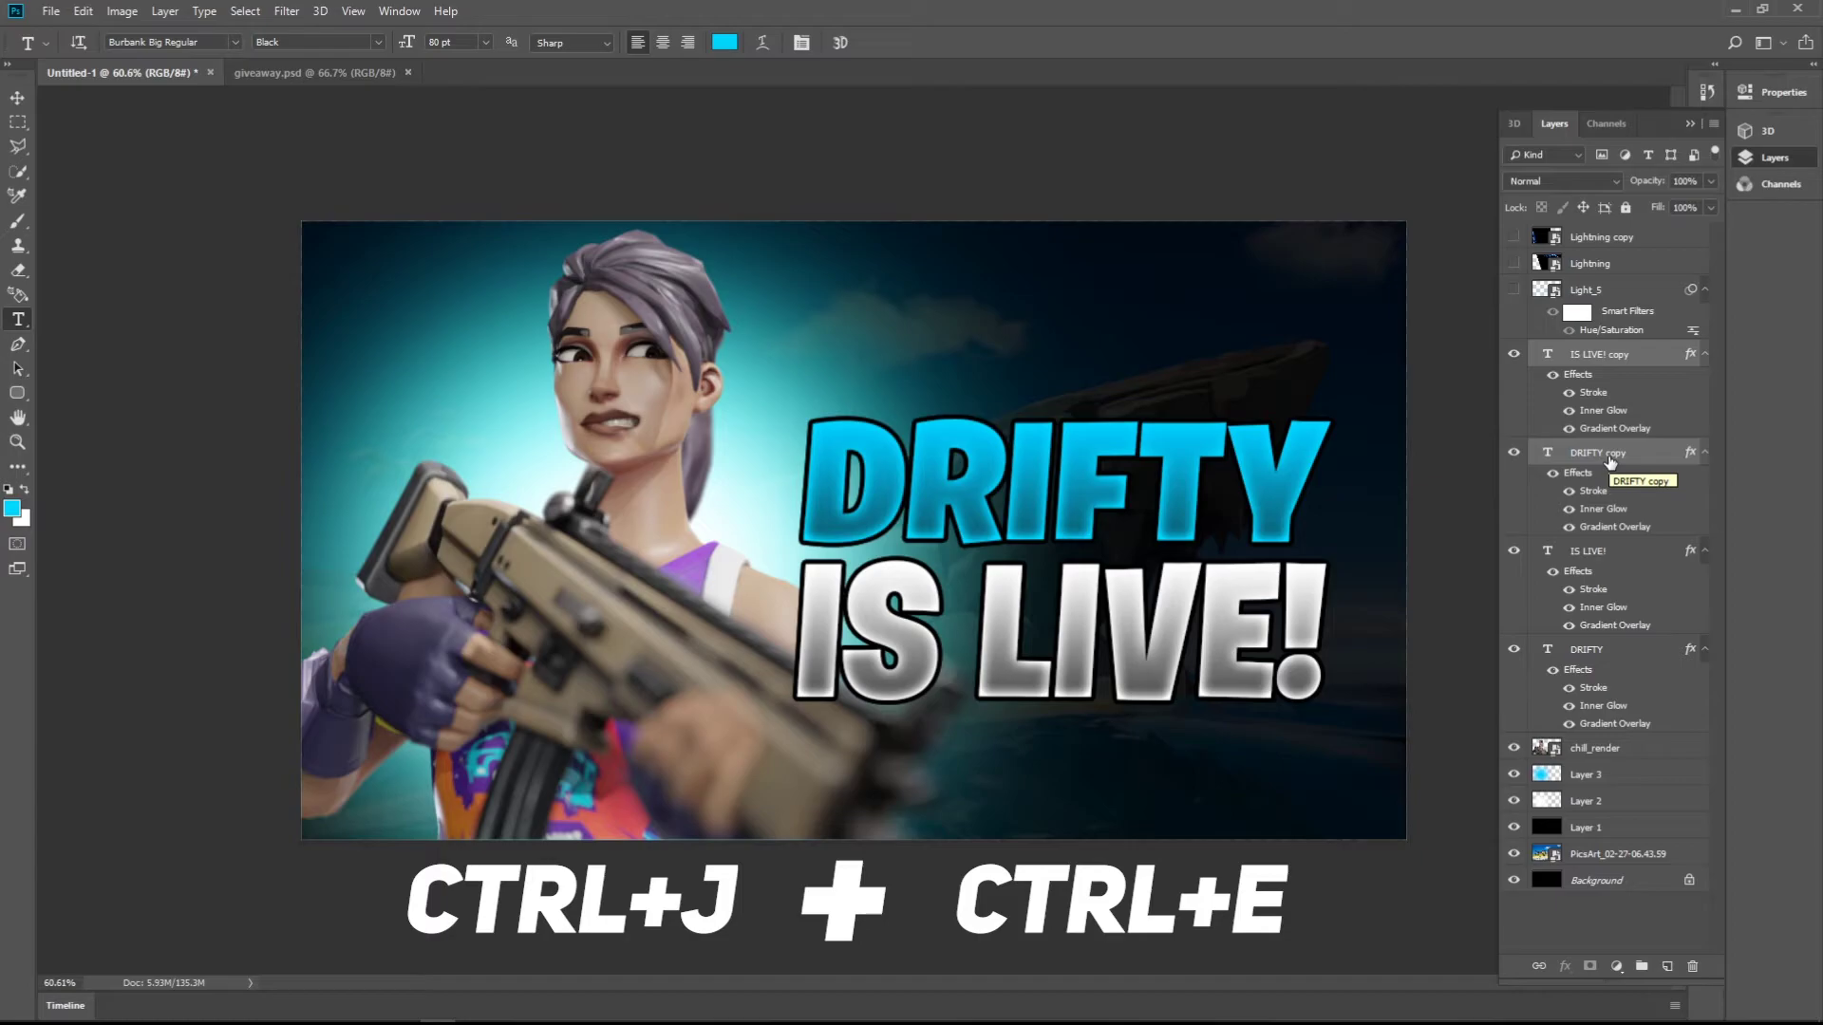
key(ctrl+e)
drag(1632, 365, 1650, 553)
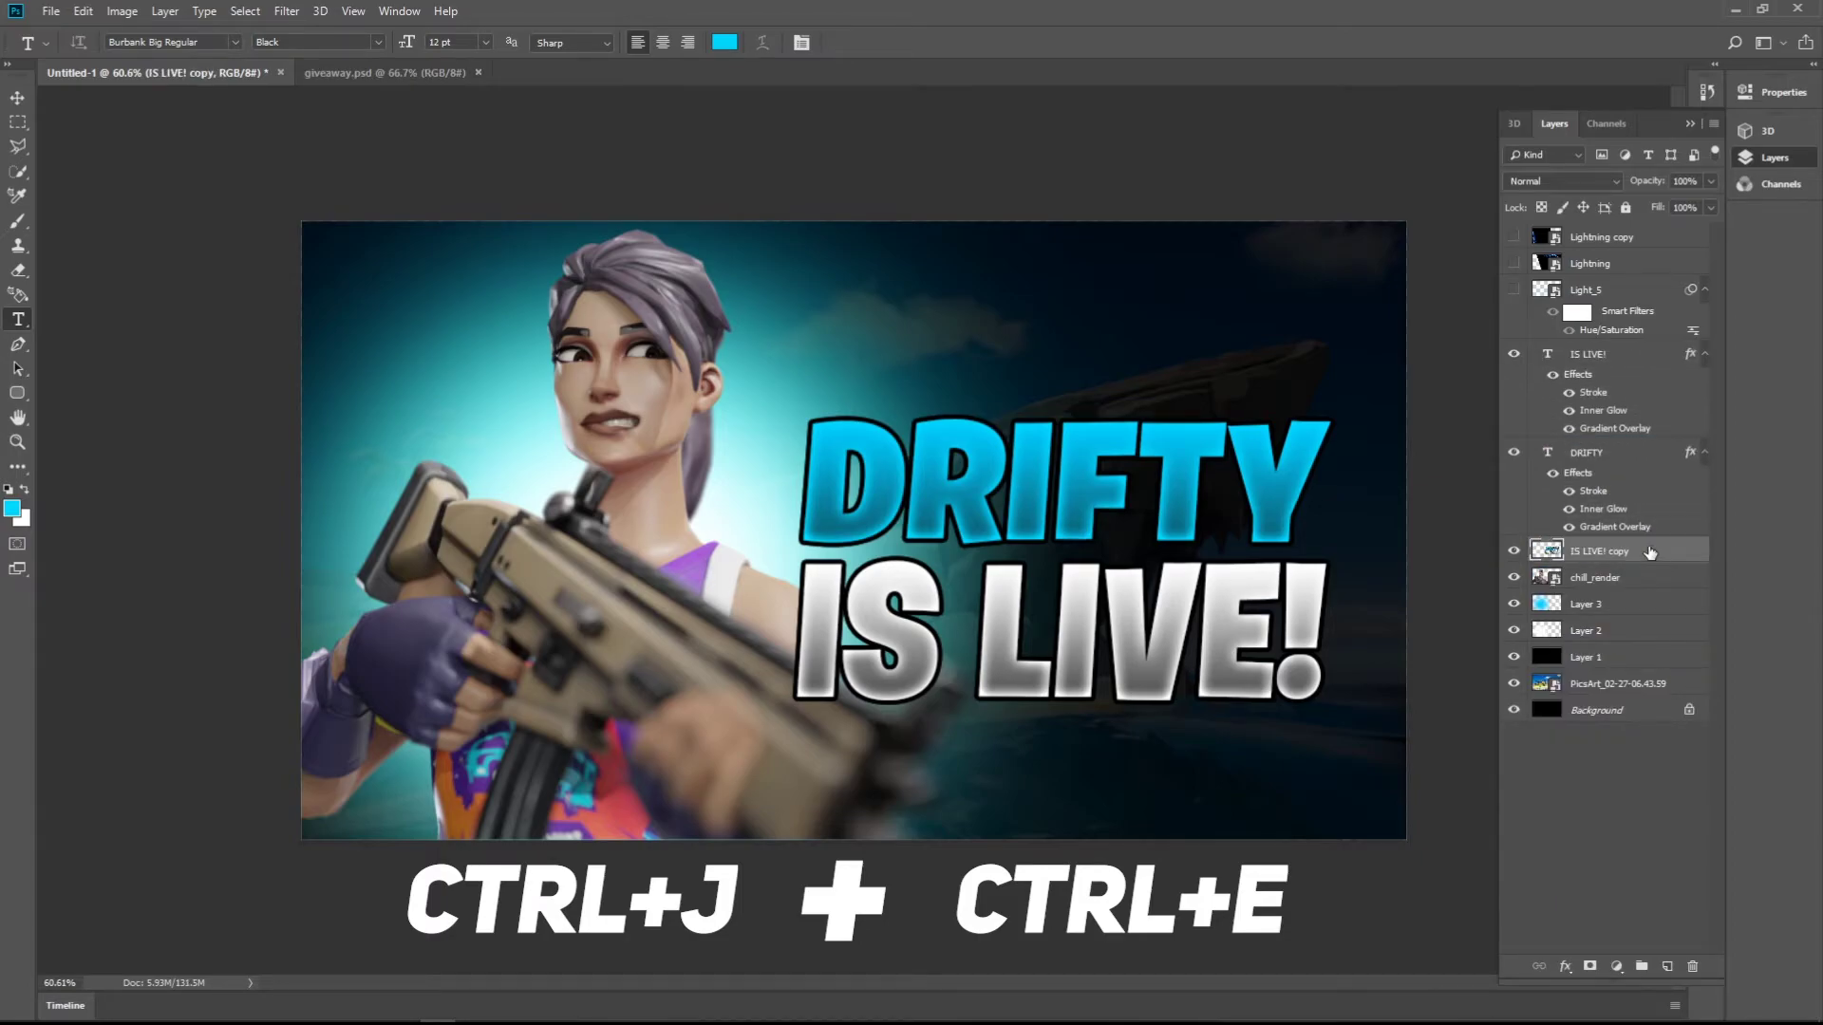
- Give the new merged text copy a black color overlay at 100% opacity and an 8 px black outside stroke
double_click(1650, 553)
click(1130, 708)
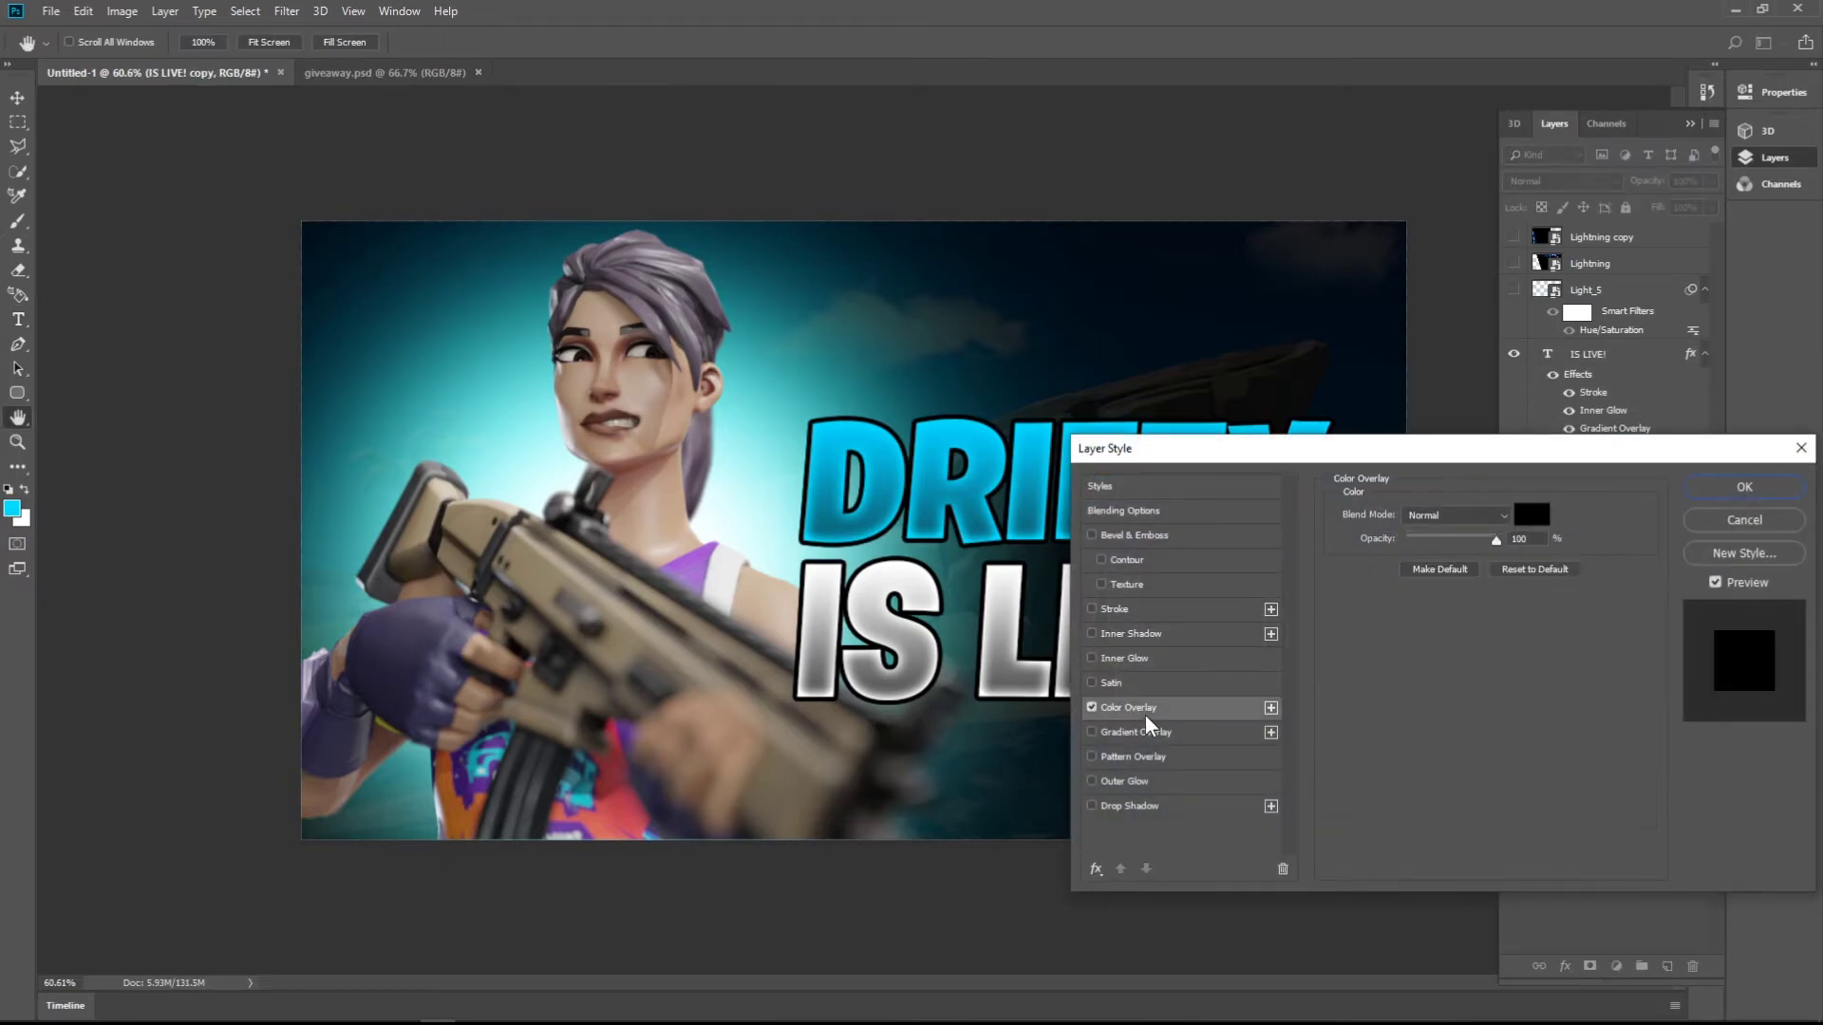
click(1138, 608)
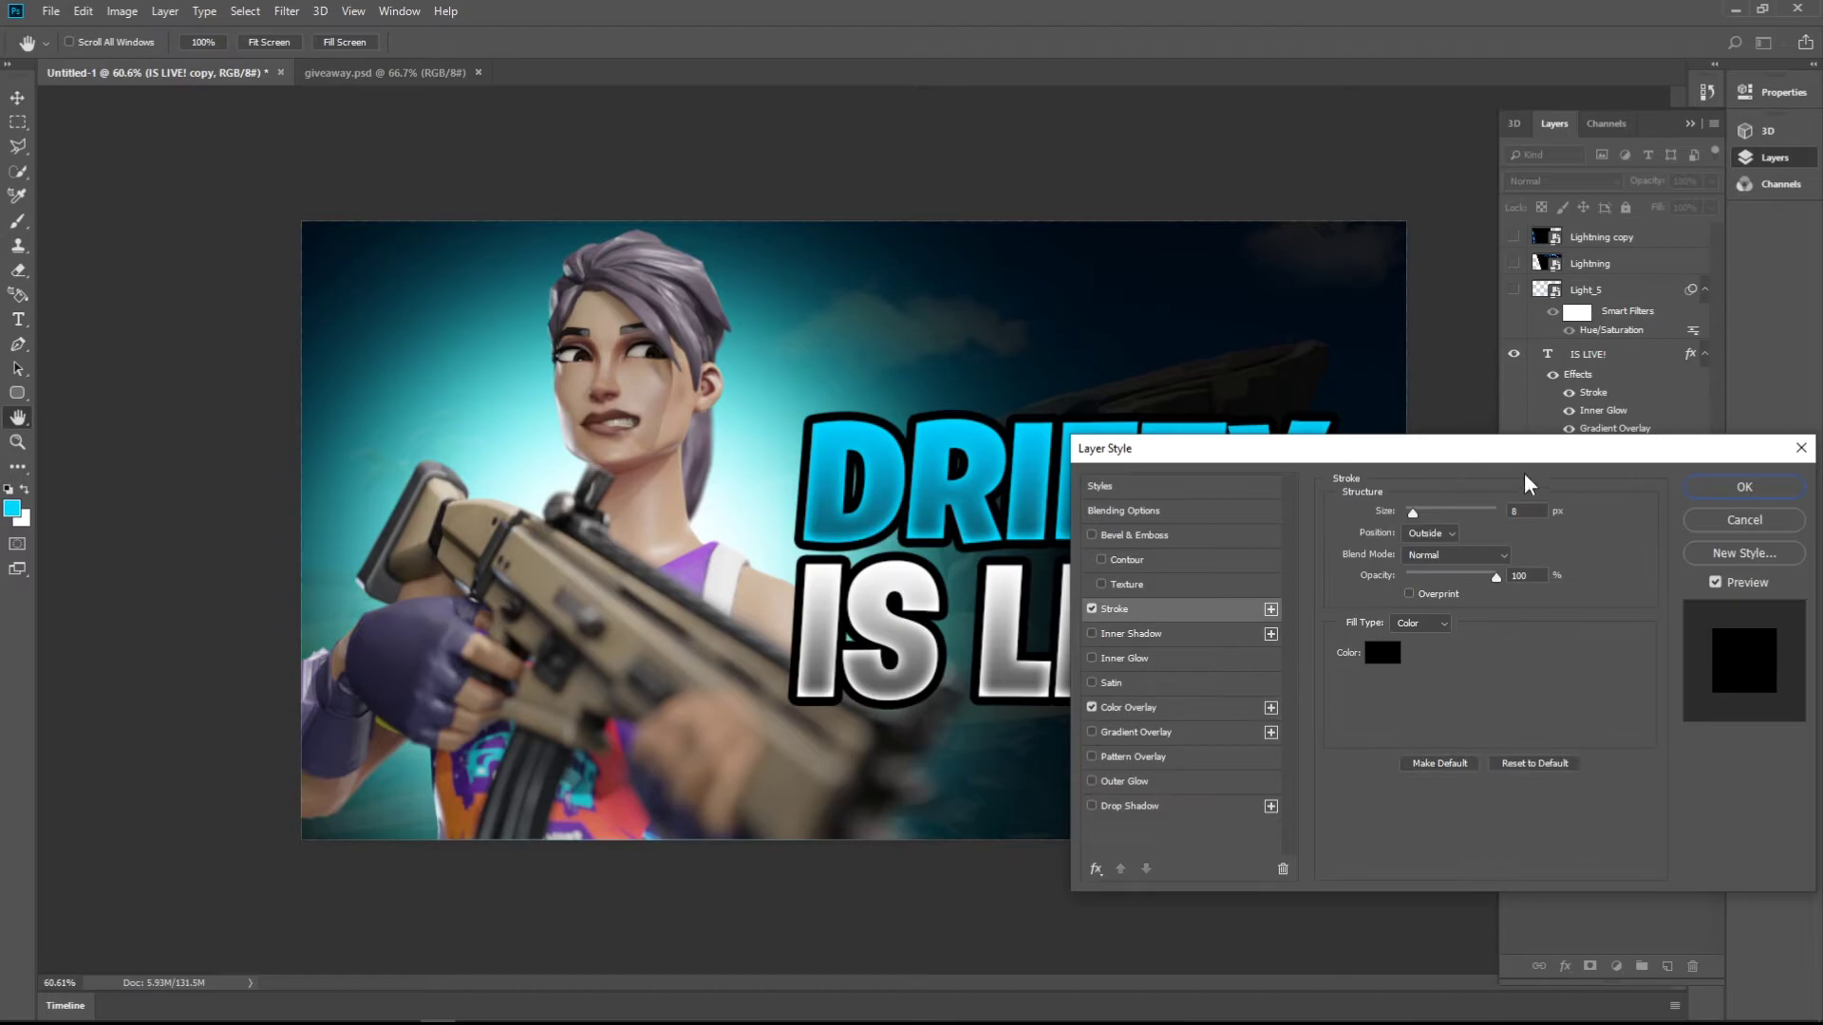
click(1747, 485)
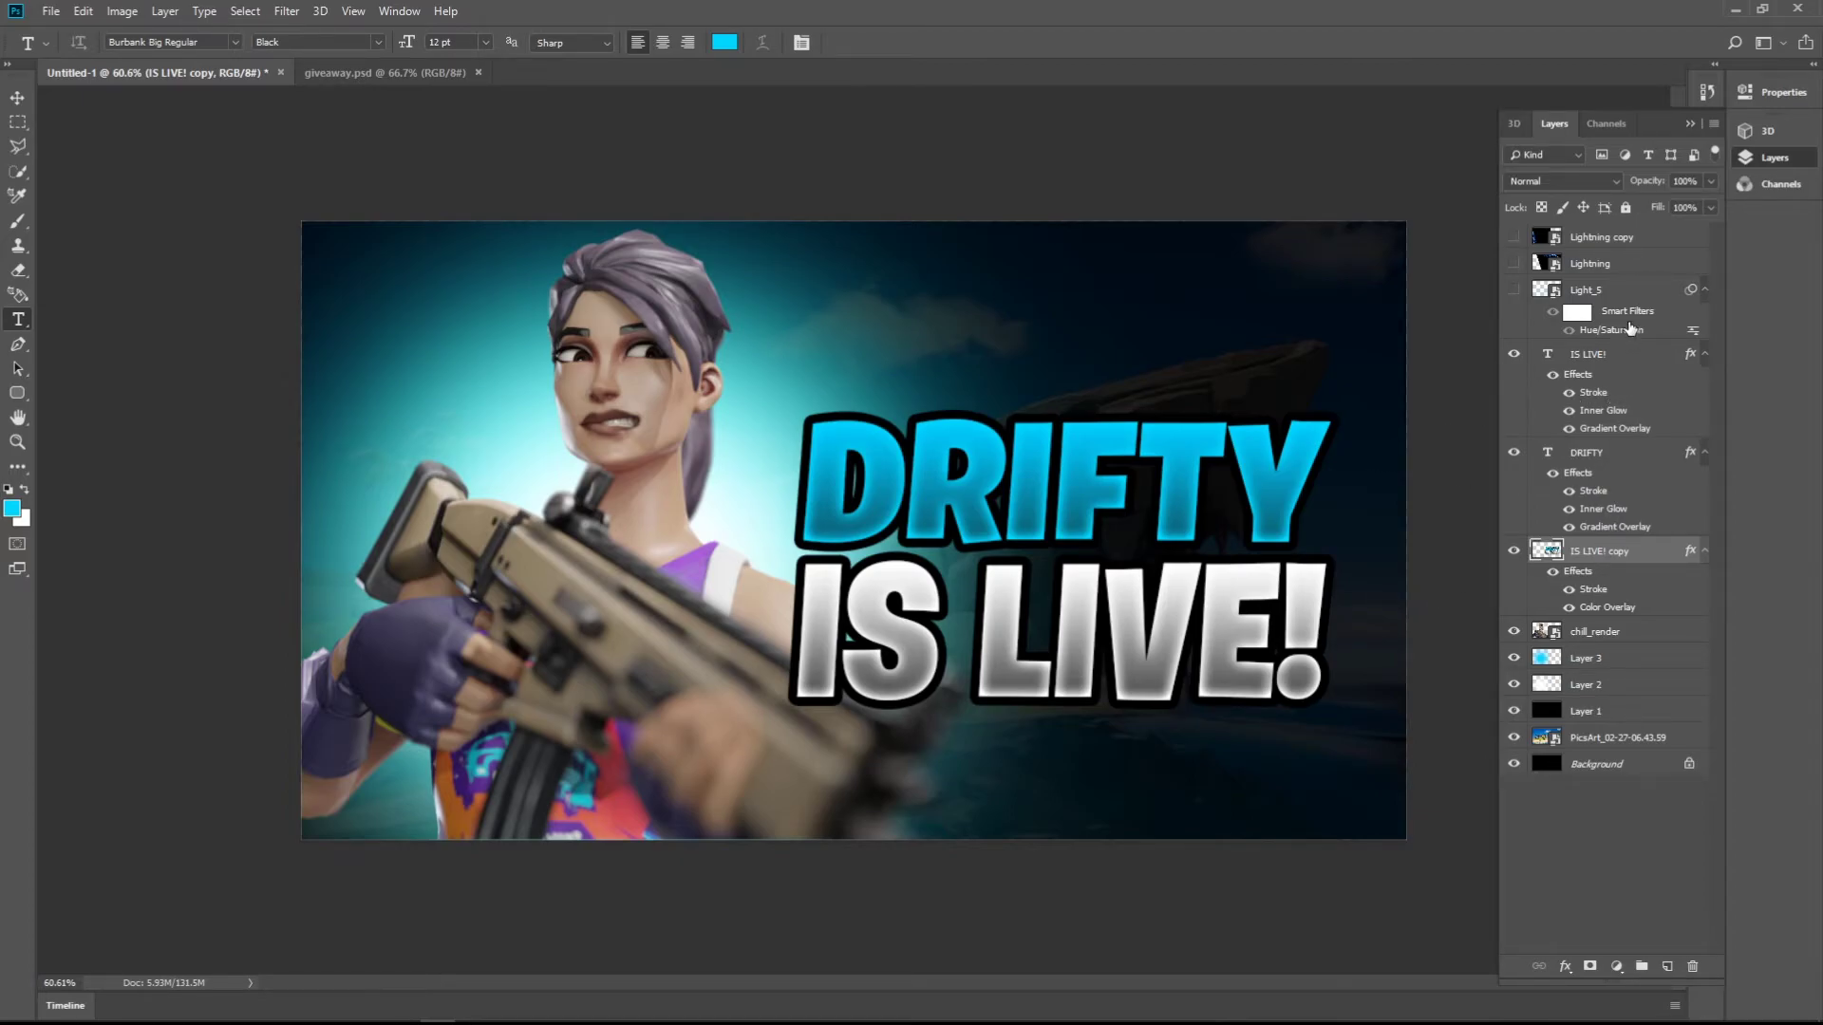
- Show the Light_5 layer and place it beneath the merged text copy, above chill_render
click(1514, 291)
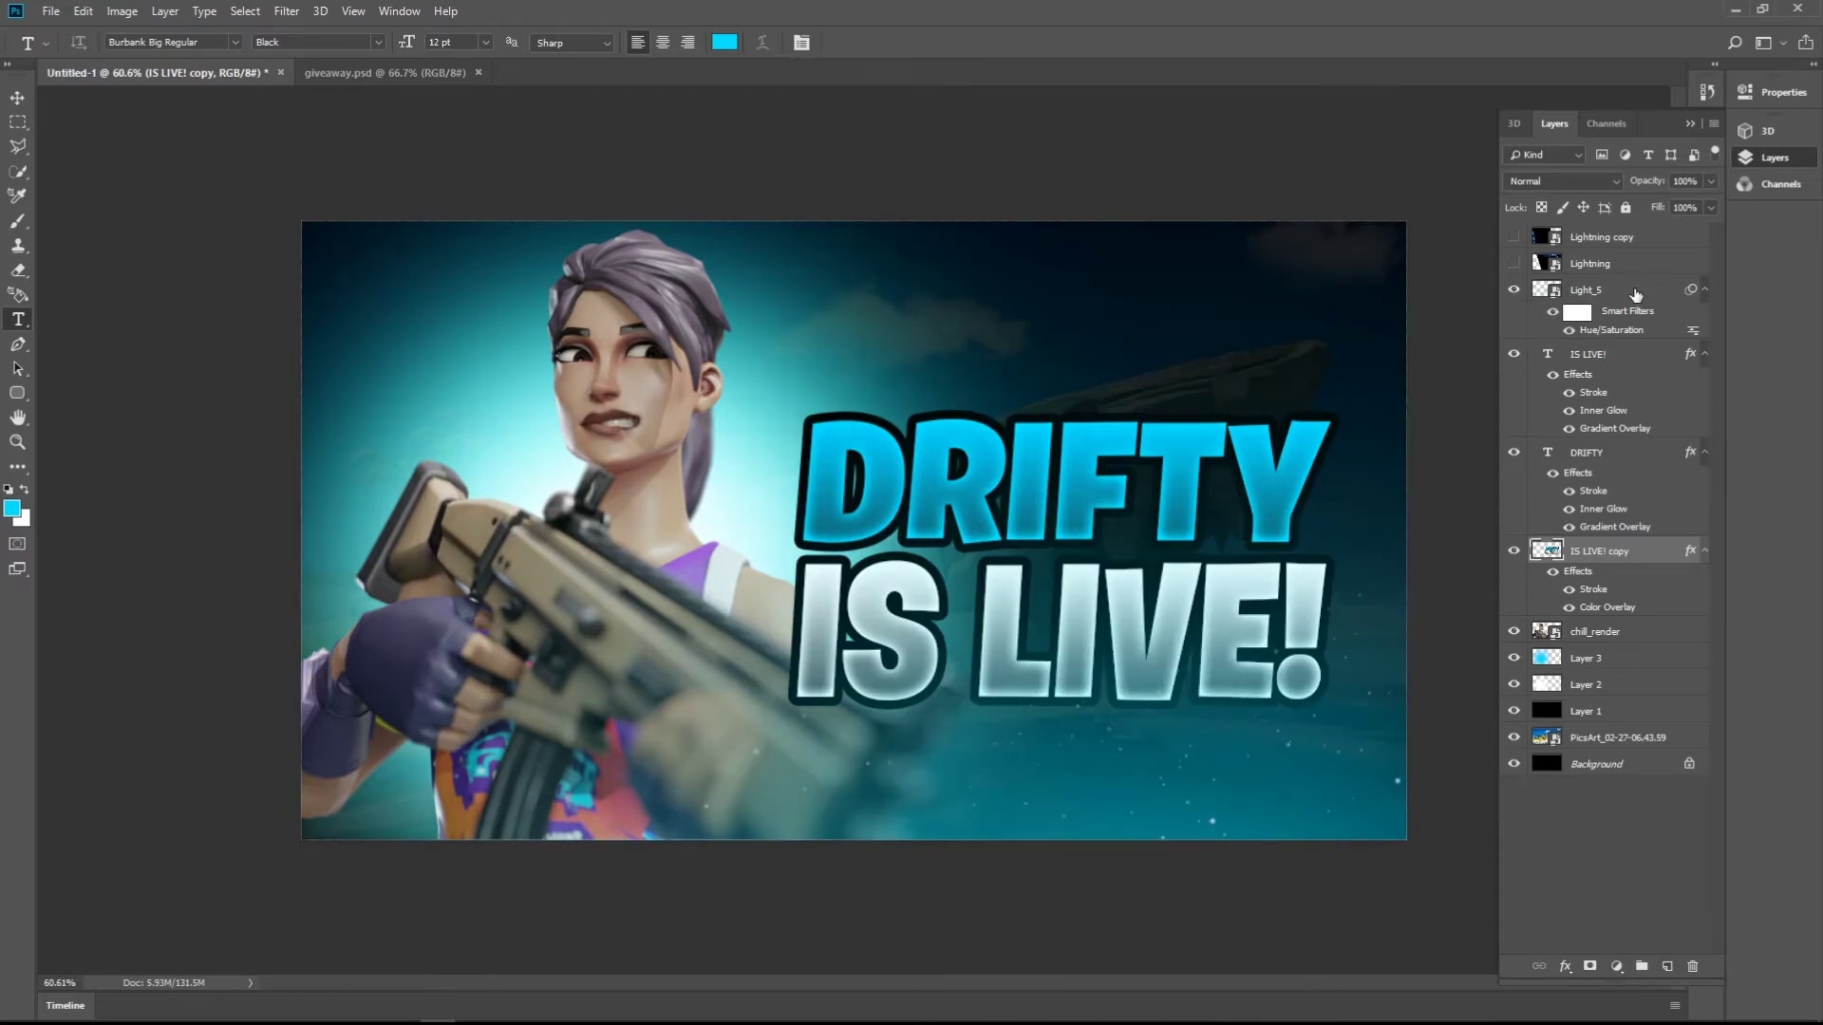
click(1635, 295)
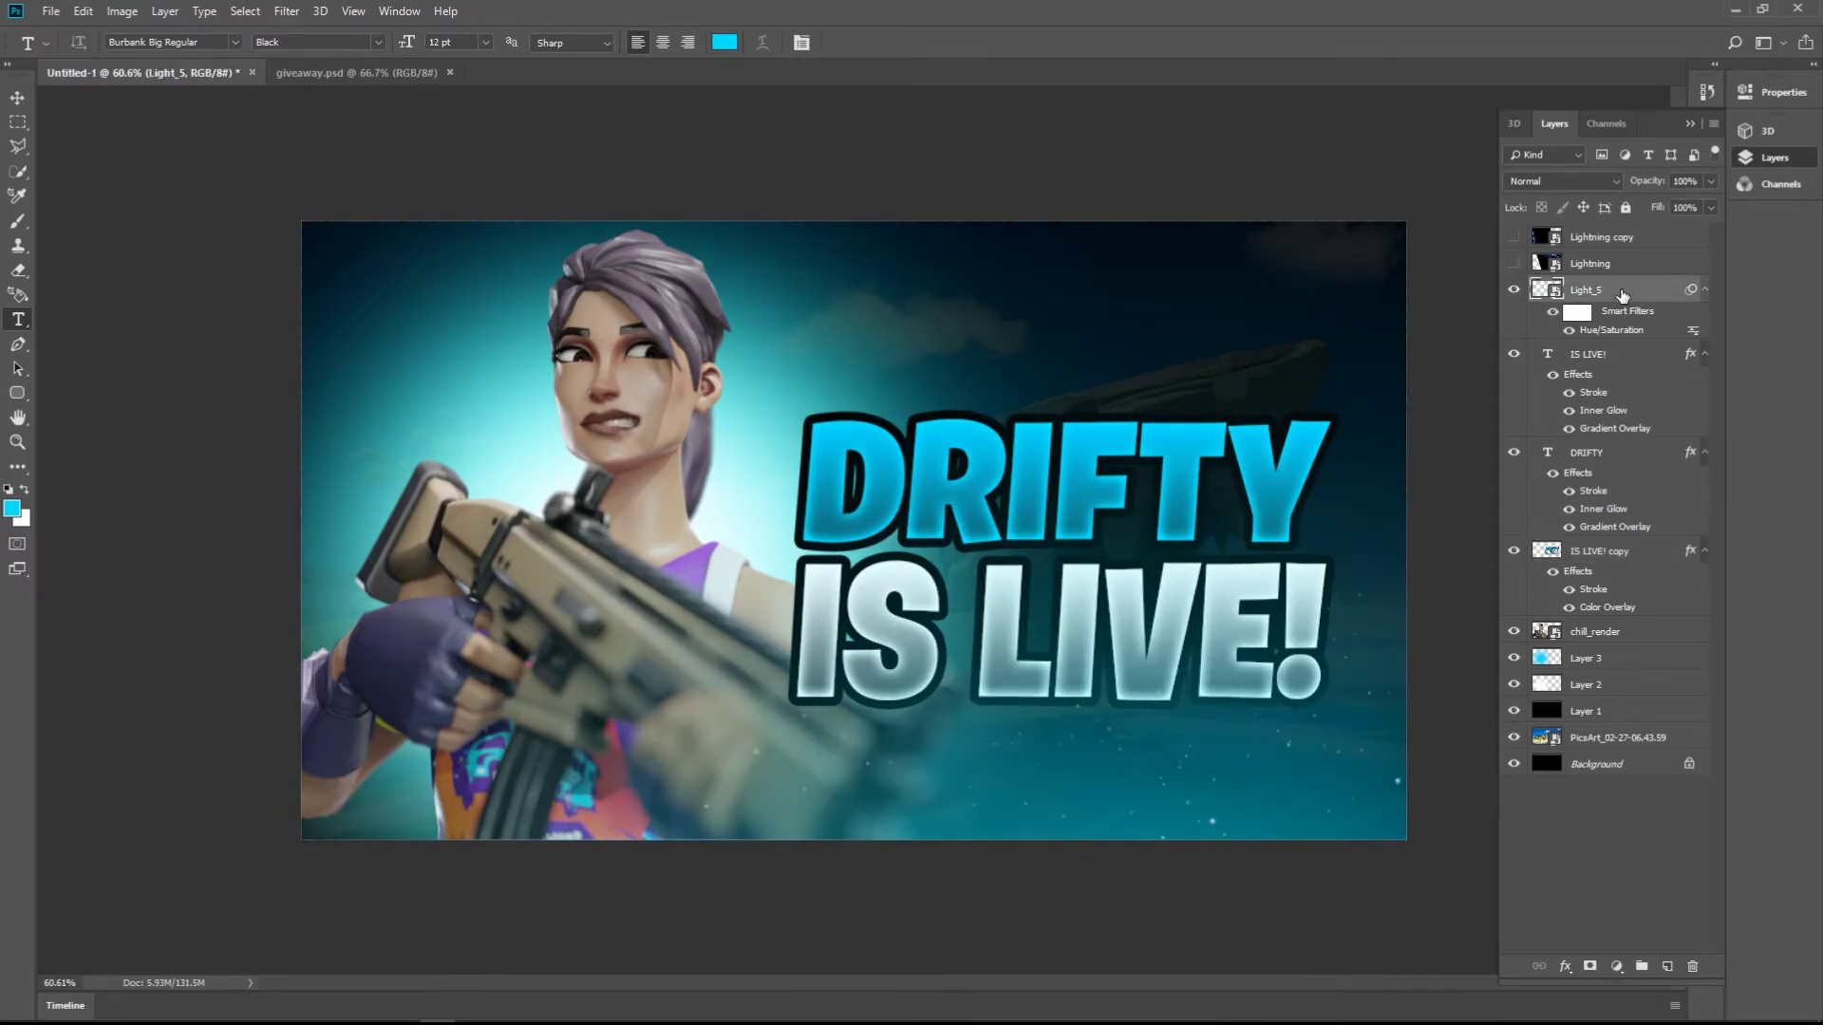
drag(1622, 295, 1652, 569)
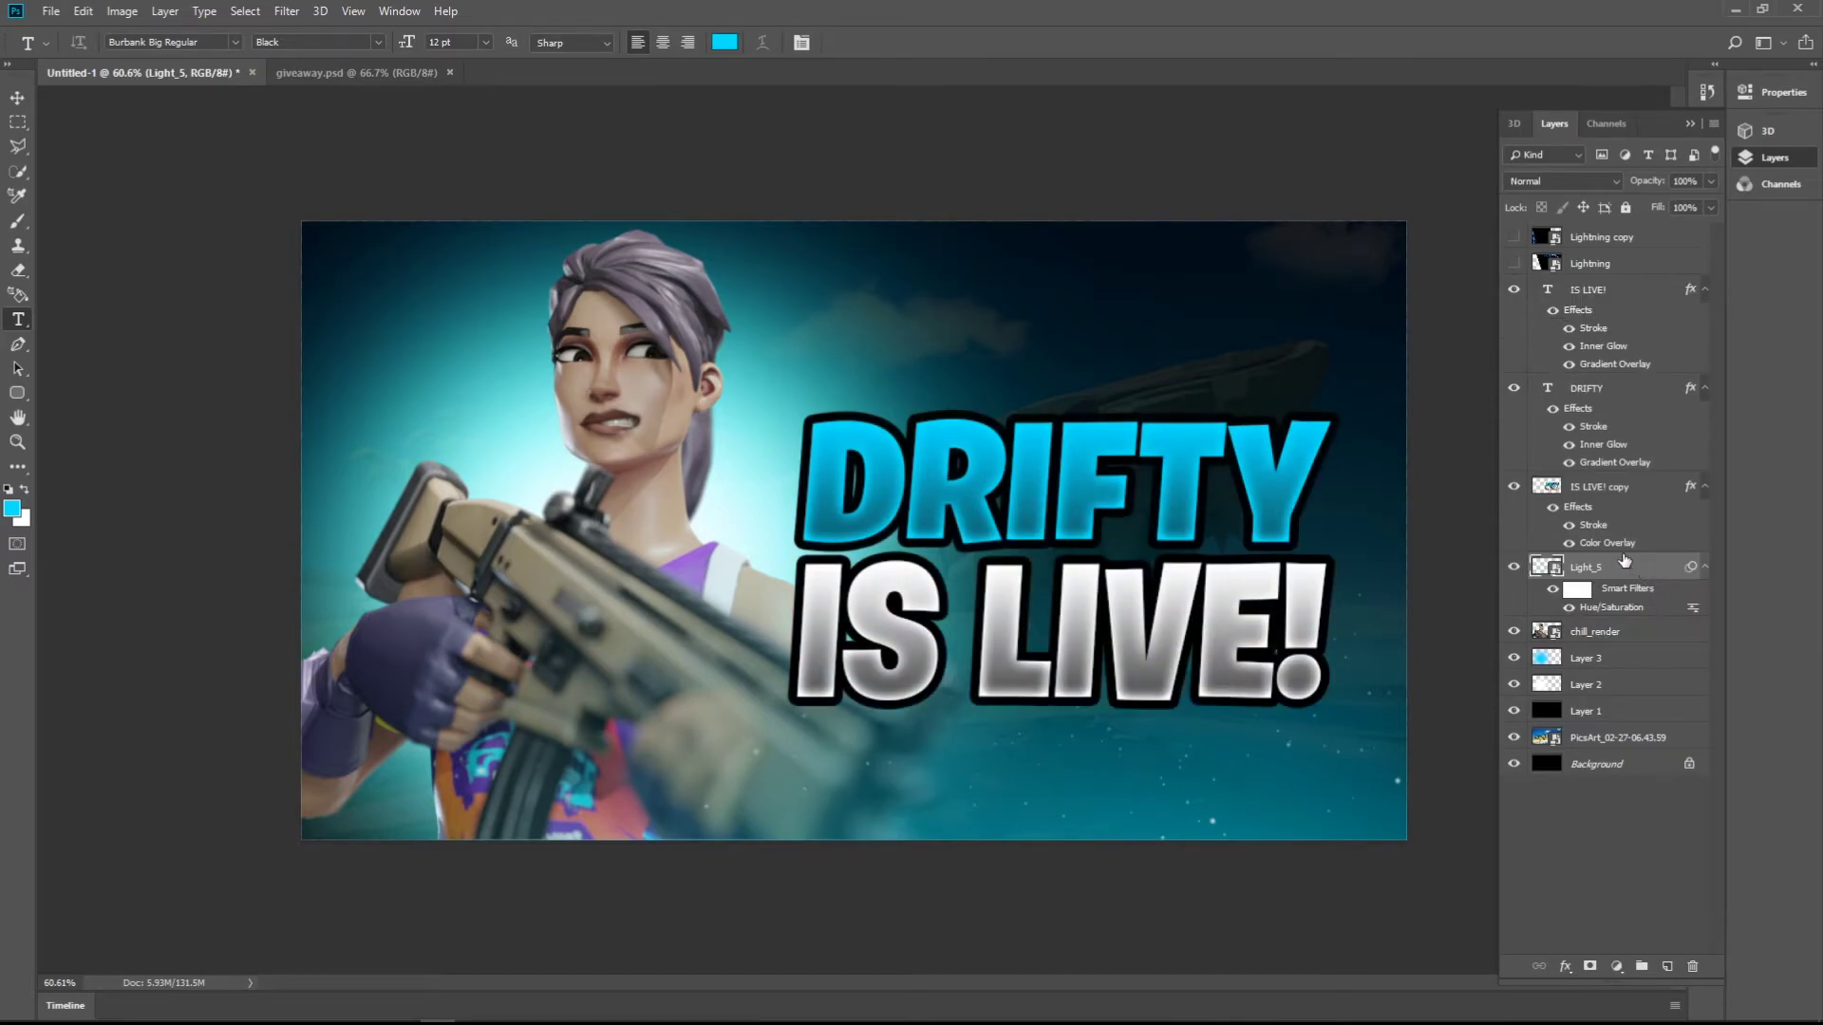
- Show the Lightning and Lightning copy layers and place both between the merged text copy and Light_5
click(1514, 263)
click(1513, 236)
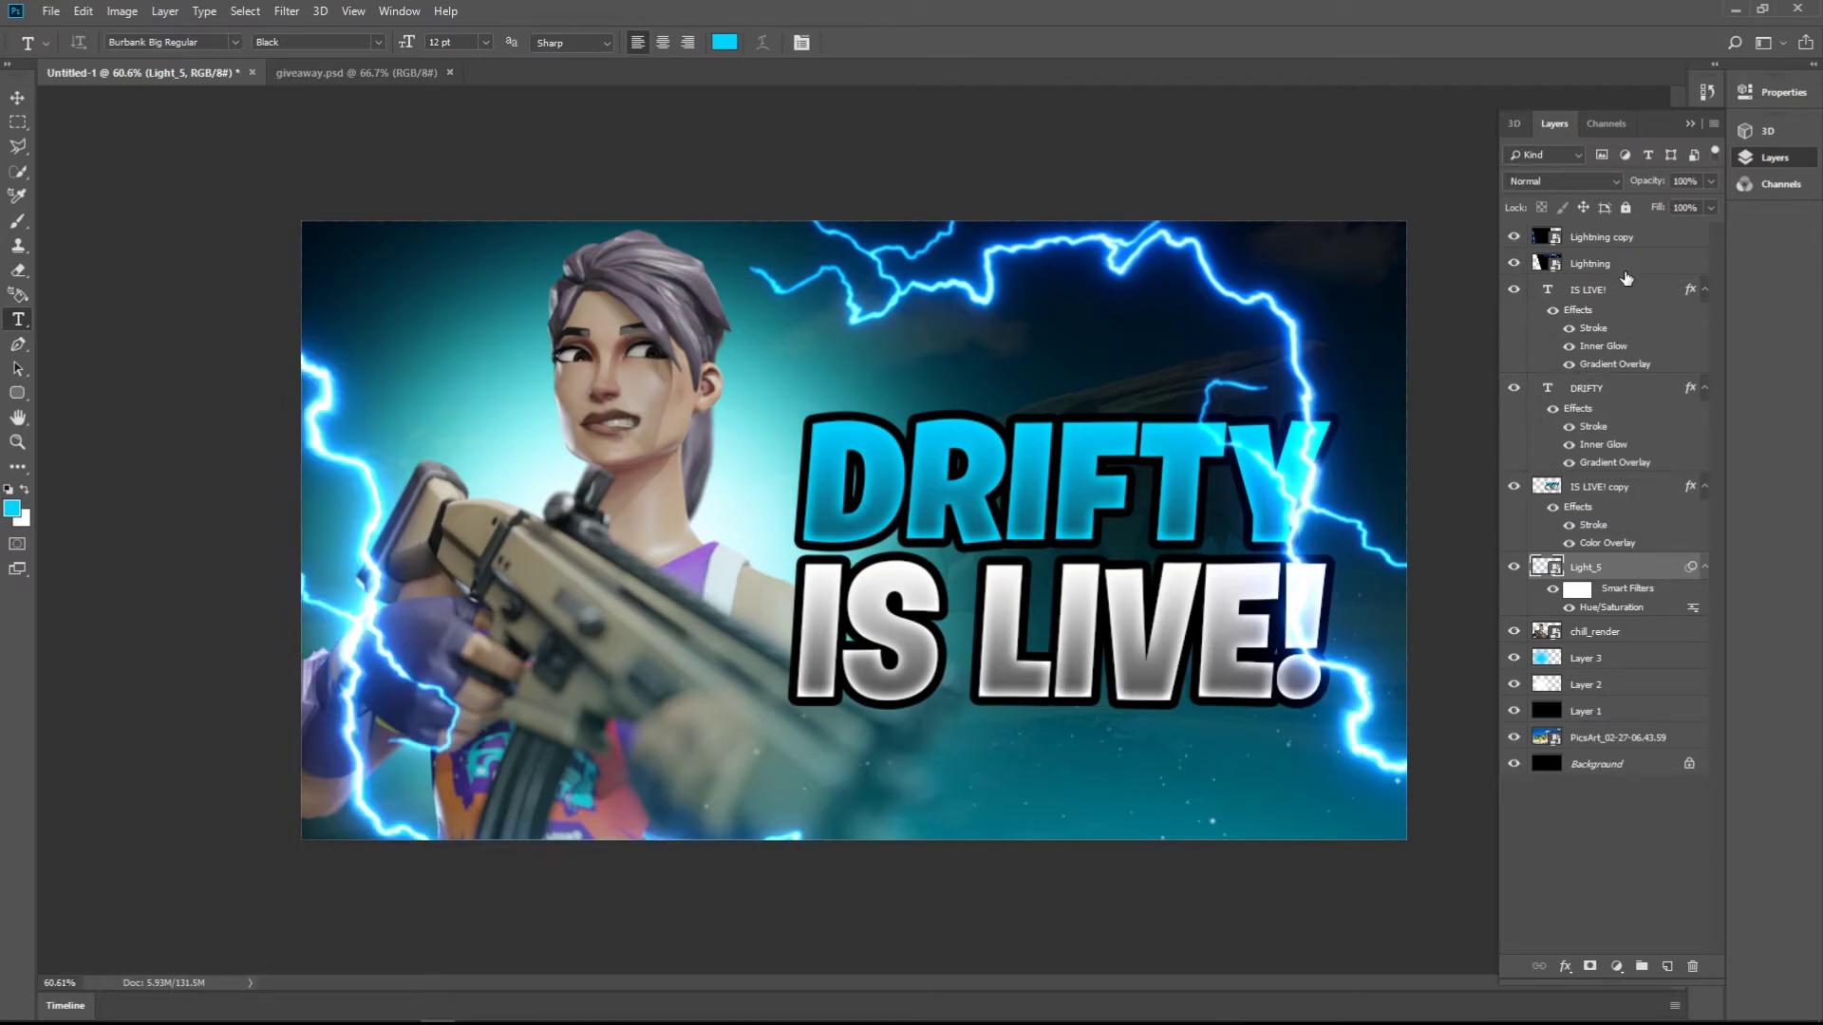
drag(1619, 264, 1584, 484)
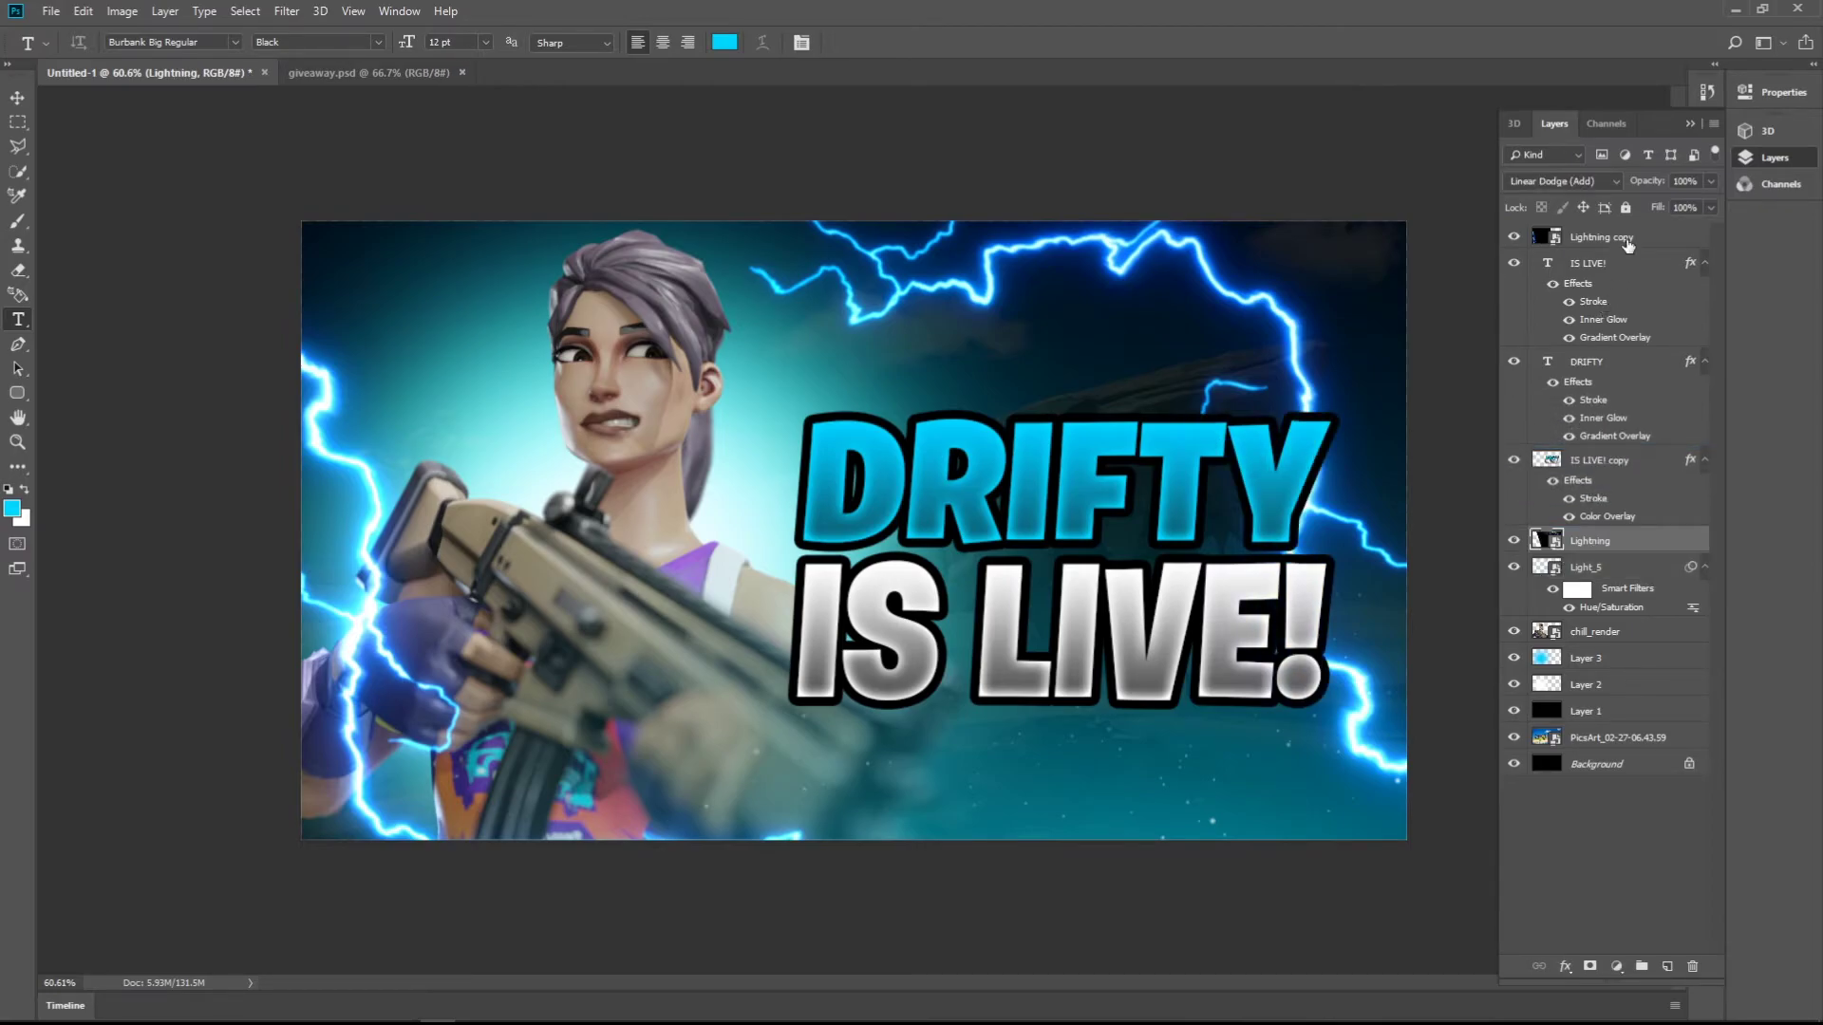
drag(1626, 245, 1626, 501)
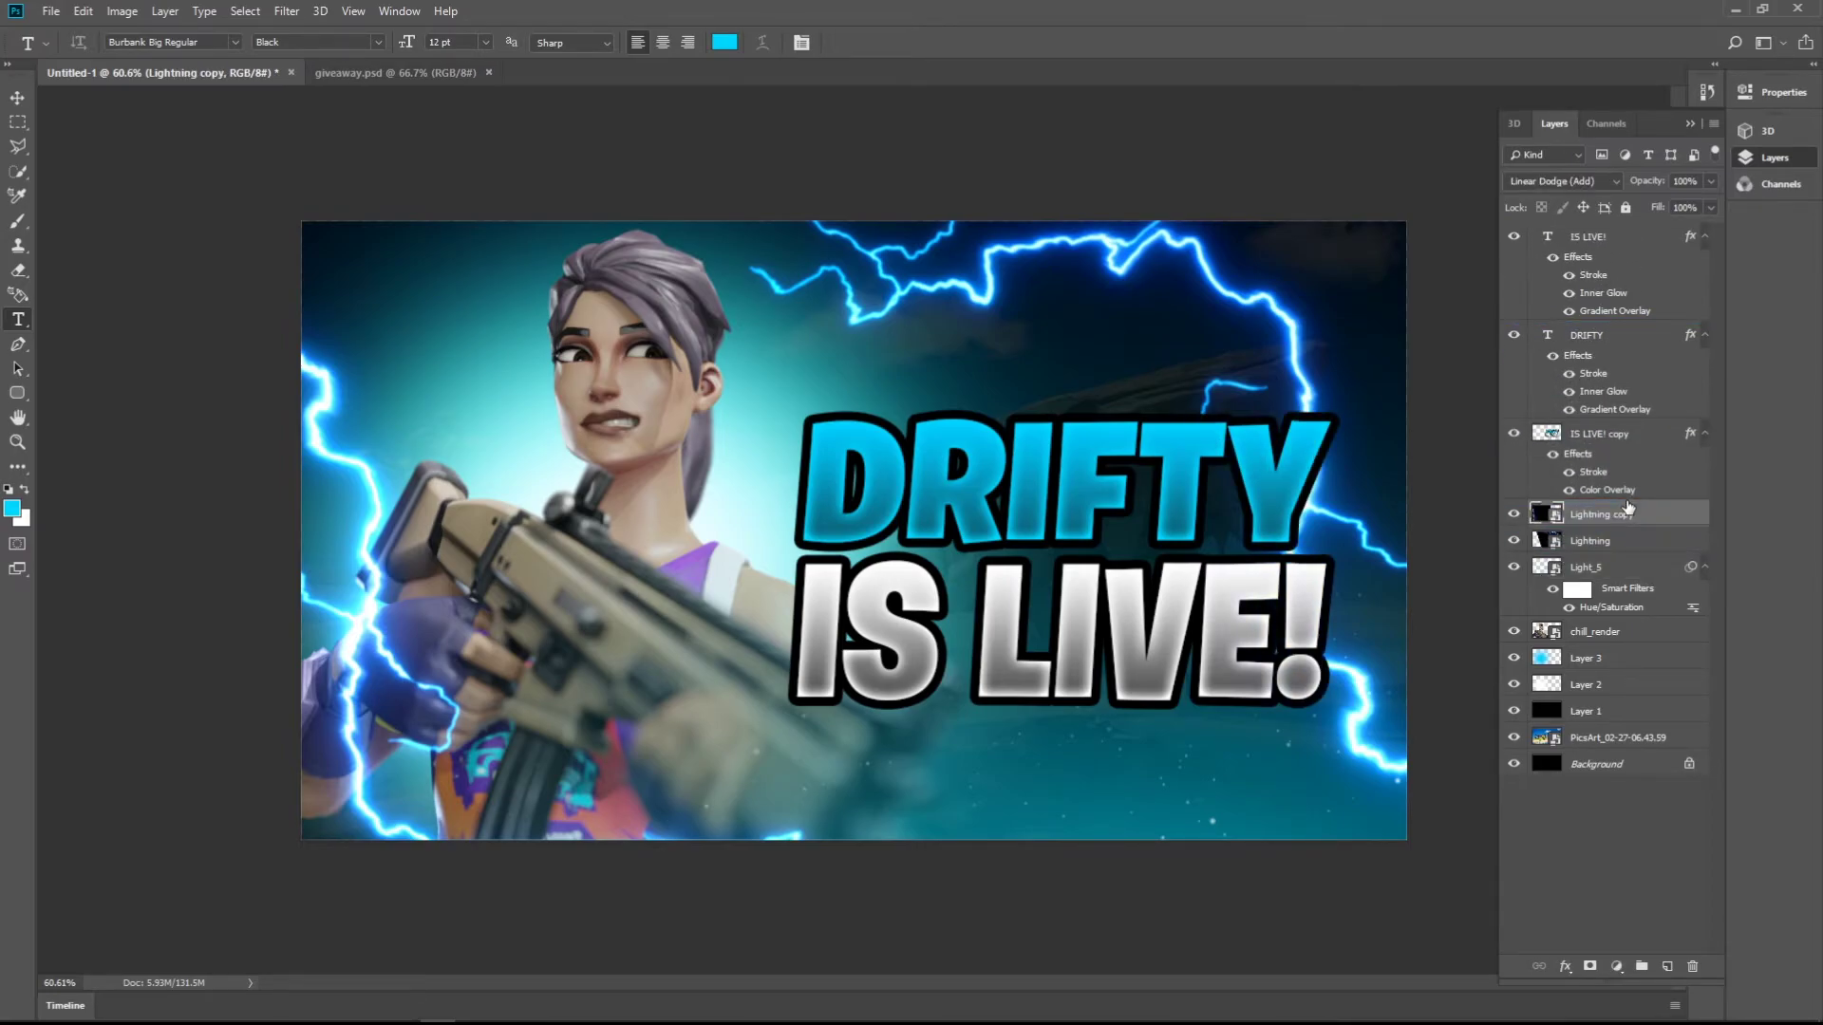
- Transform both text layers and their merged copy together: scale to about 108%, skew horizontally about -2.75° and rotate about -0.6°
click(1601, 332)
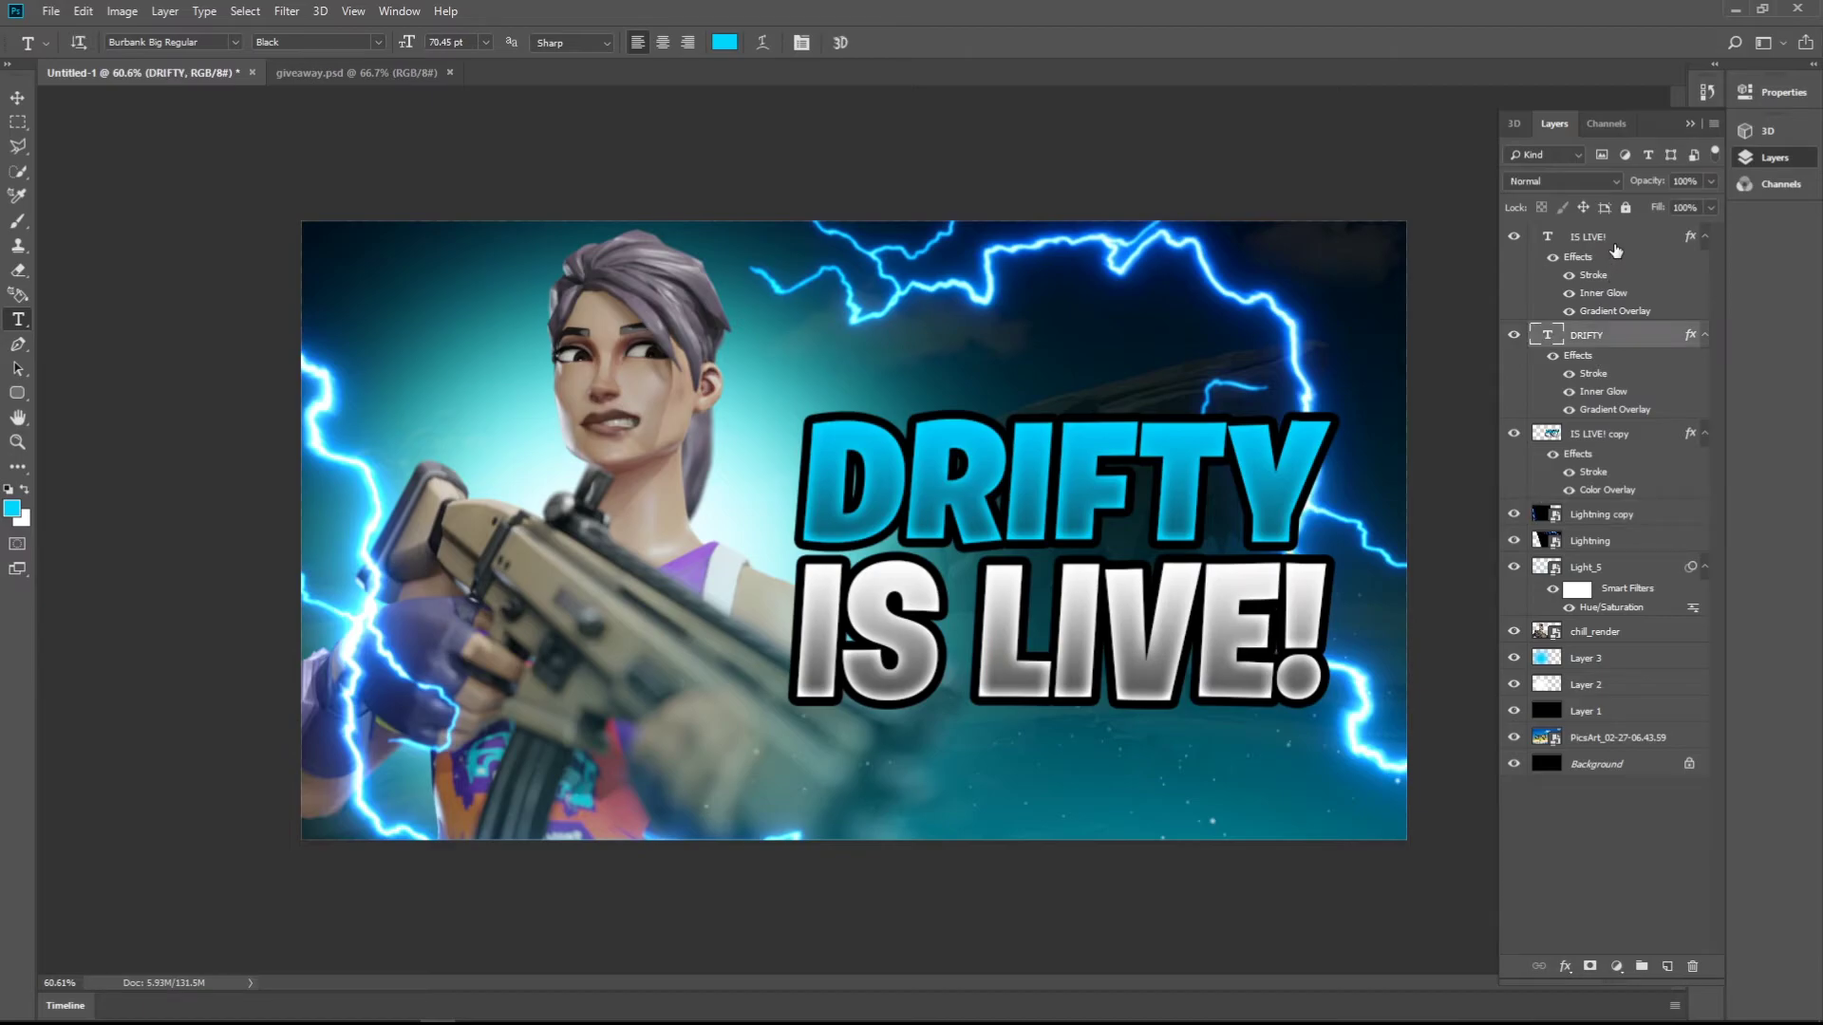
ctrl+click(1614, 245)
ctrl+click(1586, 458)
key(ctrl+t)
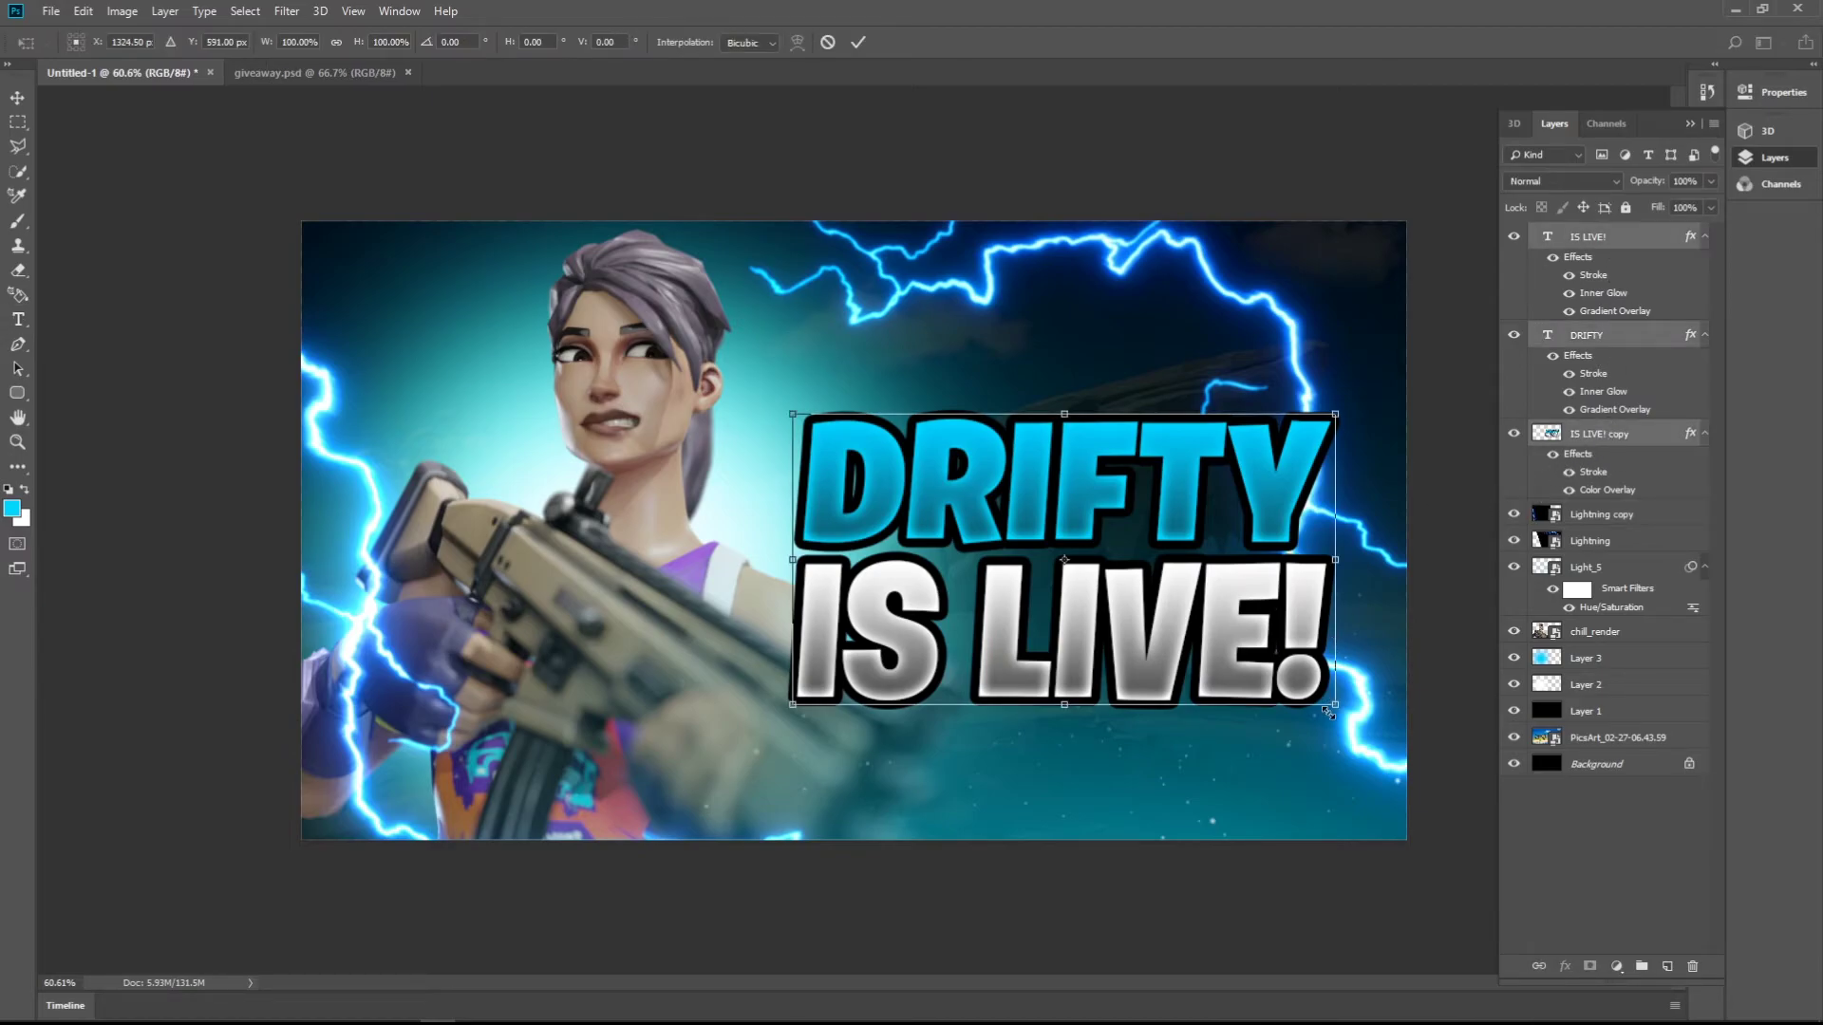
drag(1339, 707, 1360, 719)
drag(1065, 404, 1077, 403)
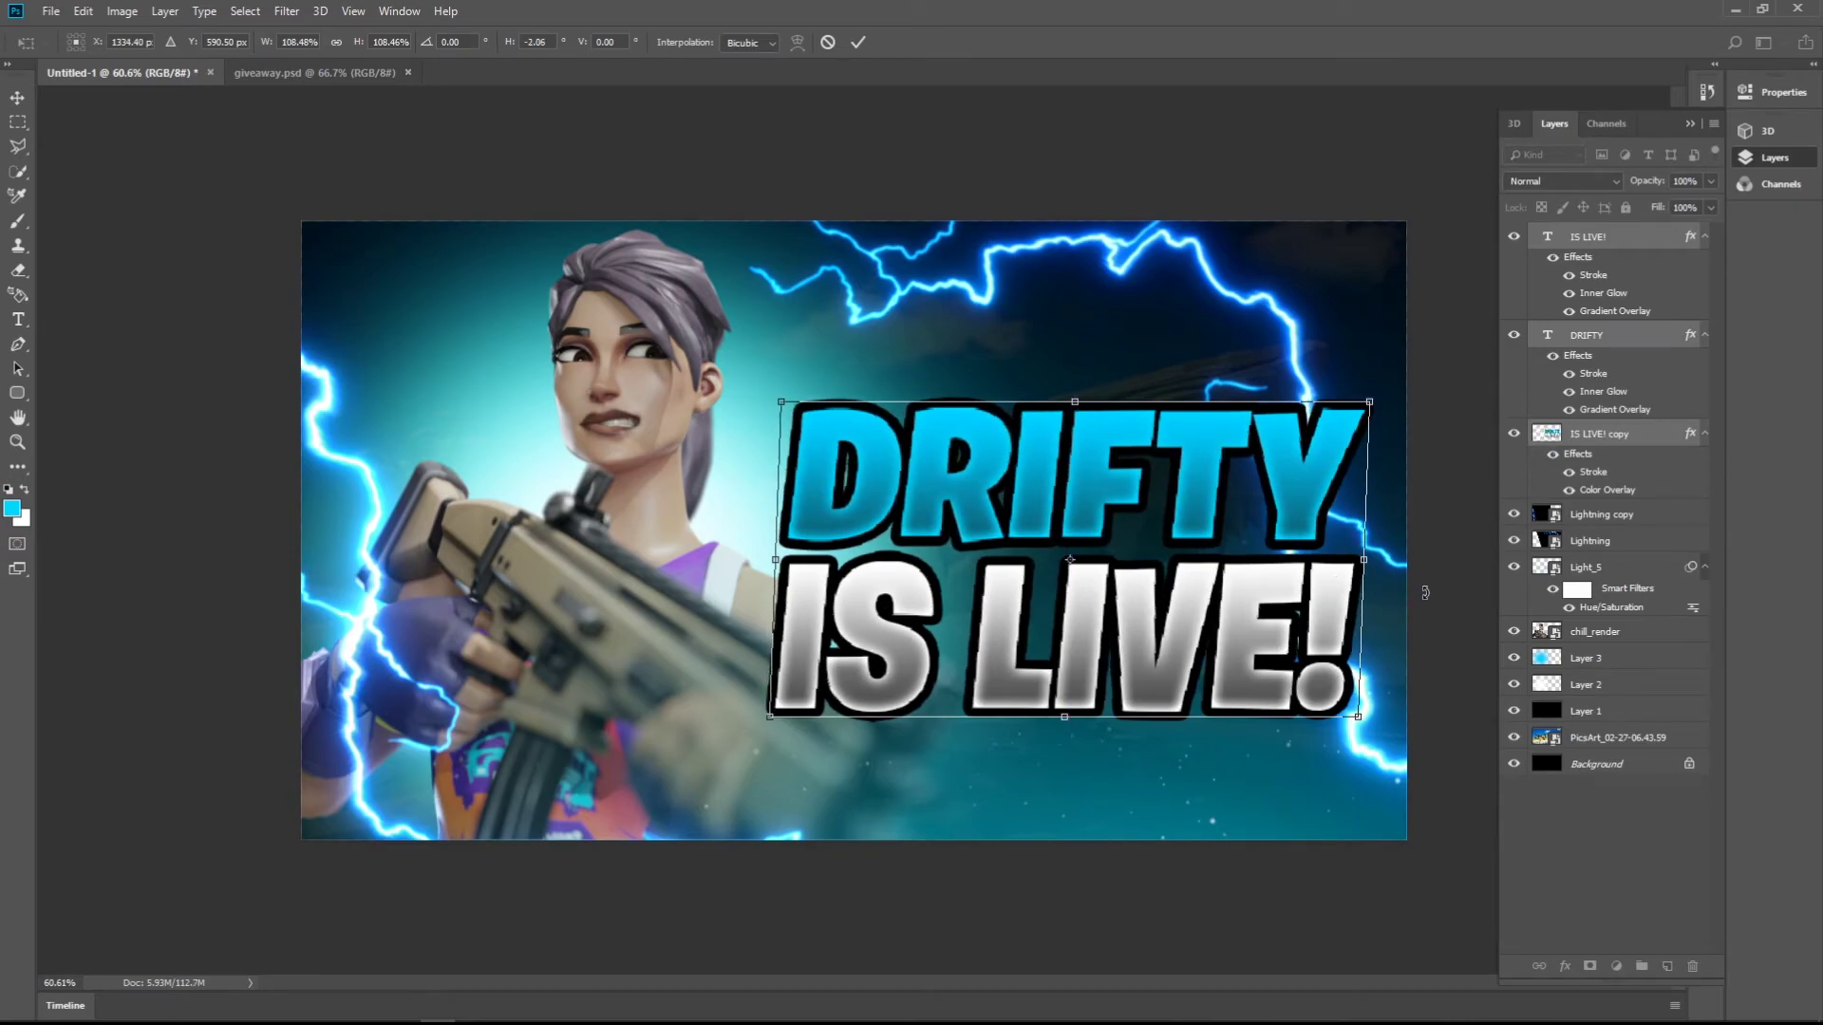
drag(1425, 592, 1423, 588)
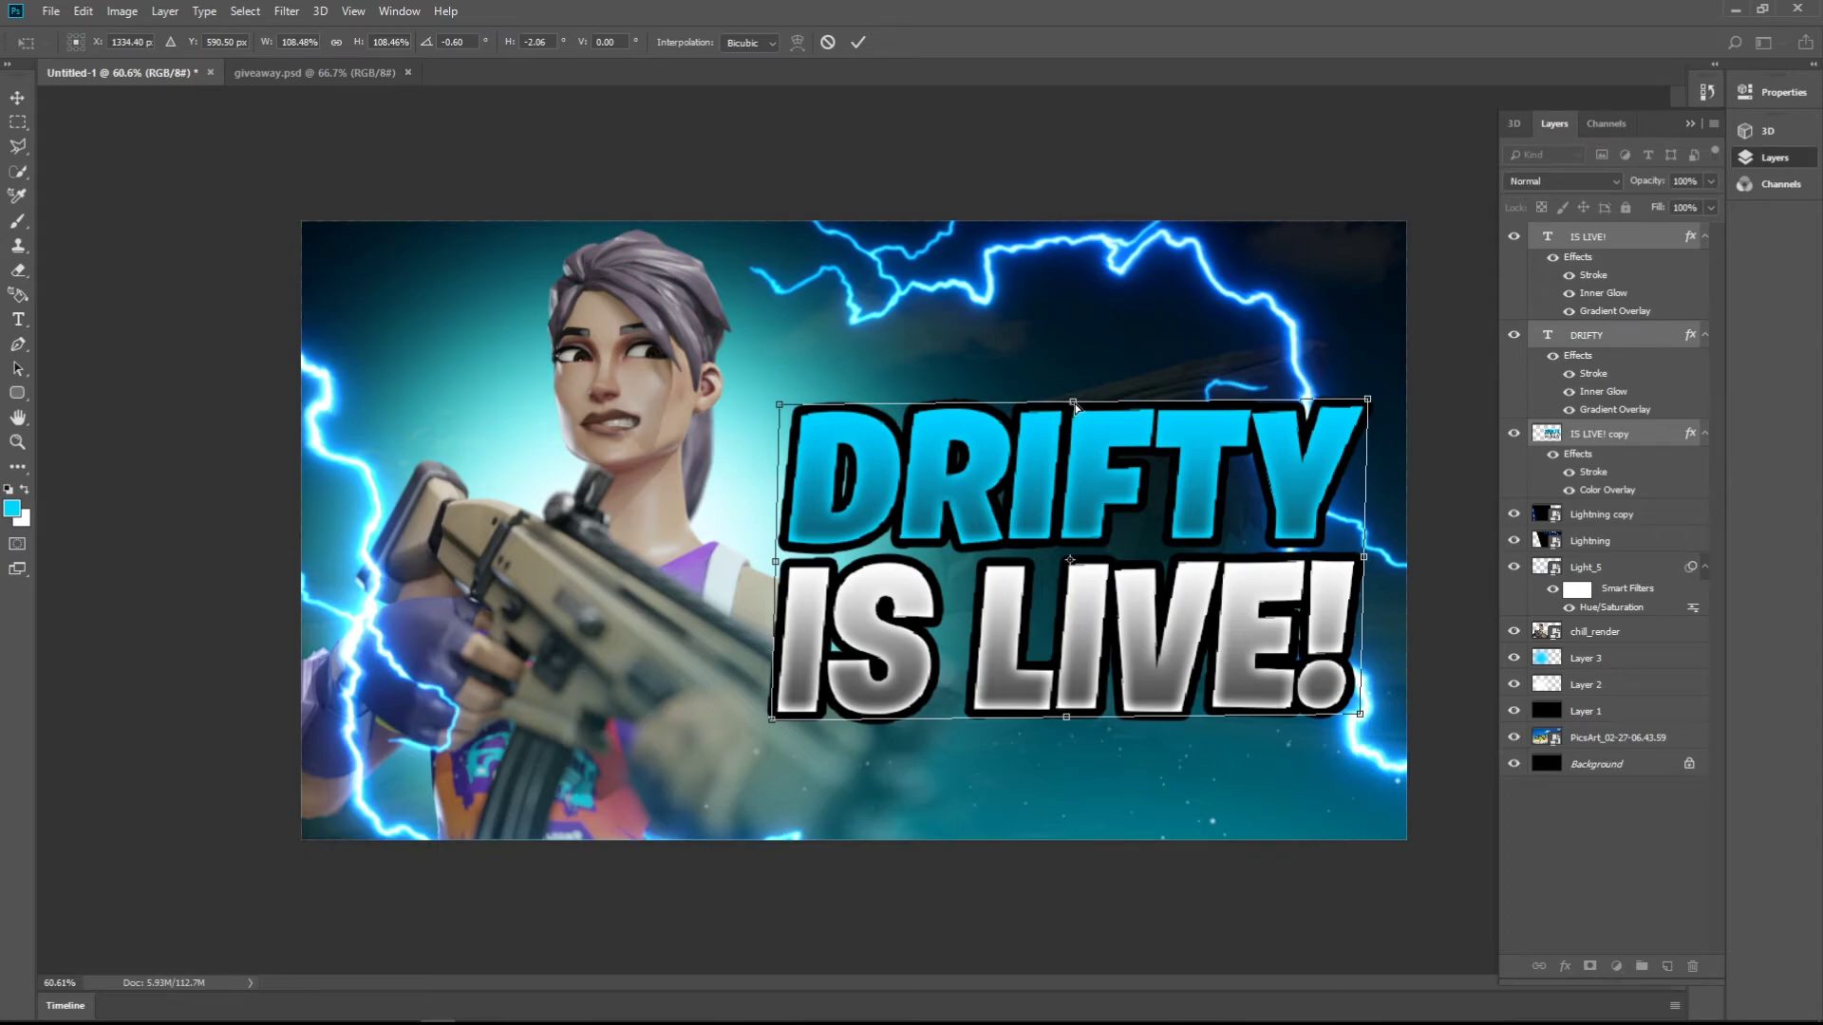
drag(1076, 406, 1080, 404)
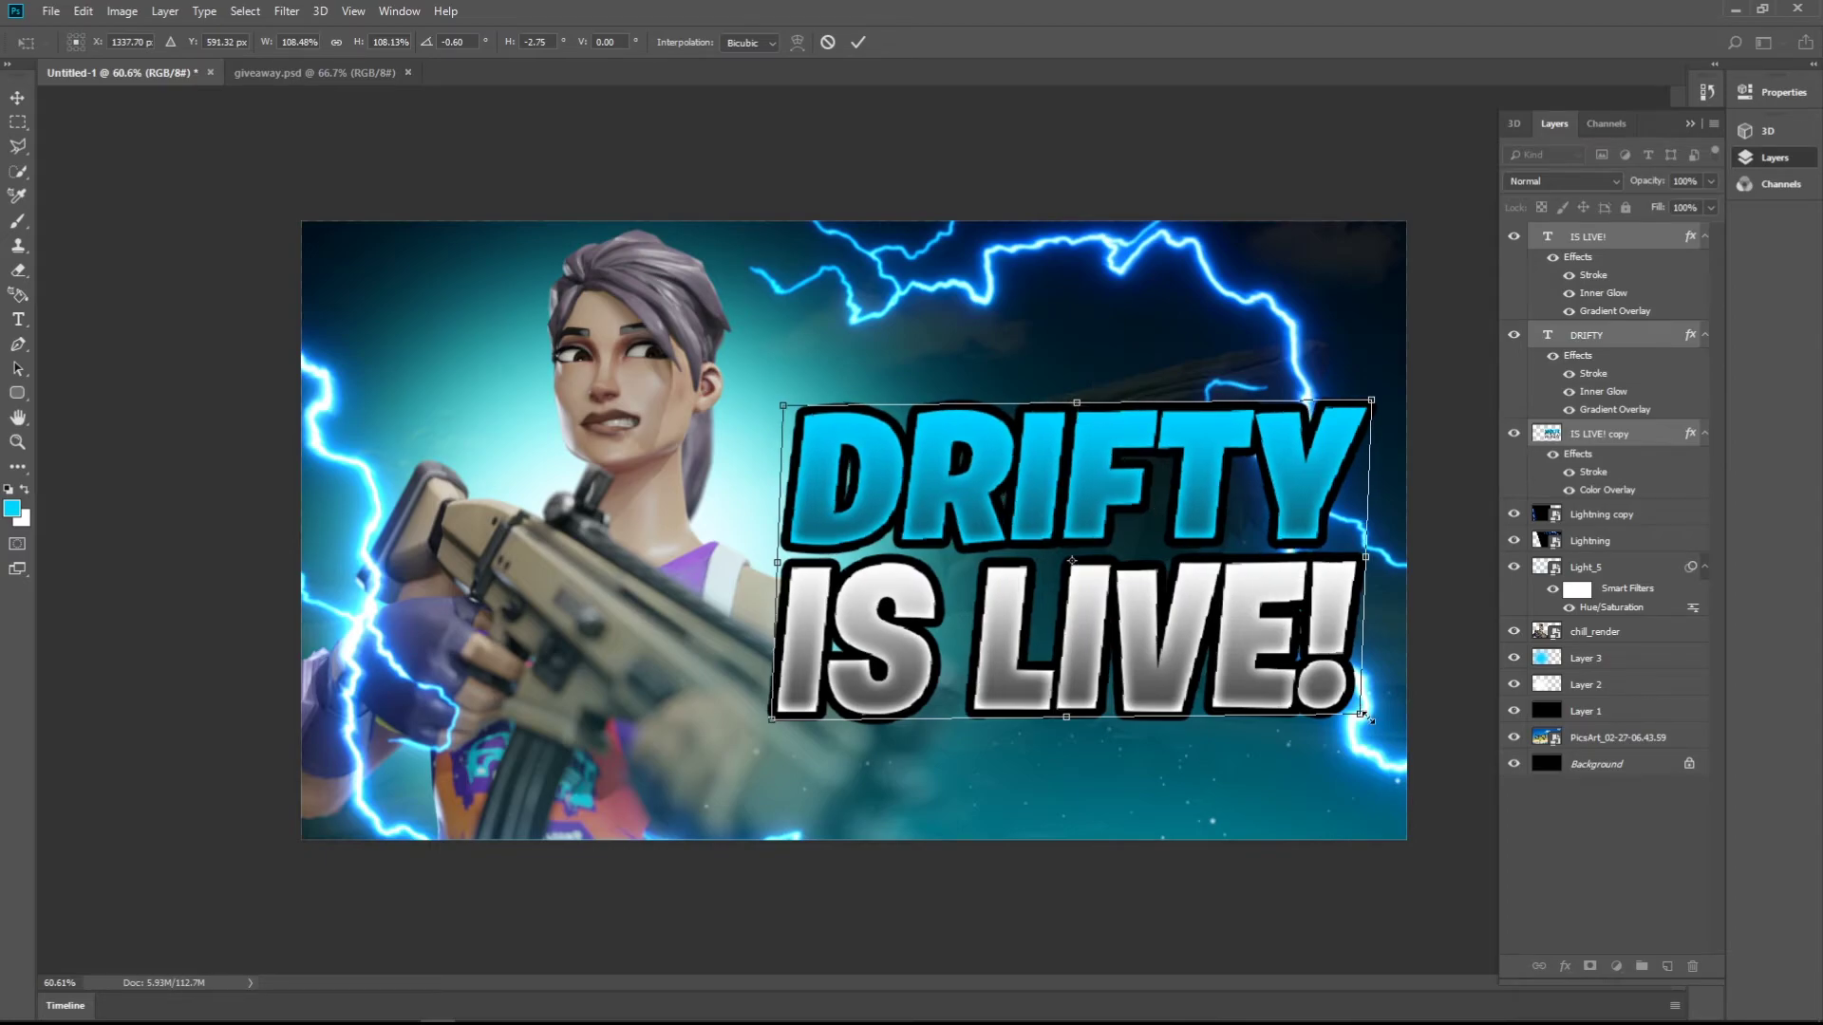
- Enlarge the three text layers to about 112.7%, shift them slightly down and left, and apply the transformation
drag(1364, 715, 1400, 733)
key(ctrl+z)
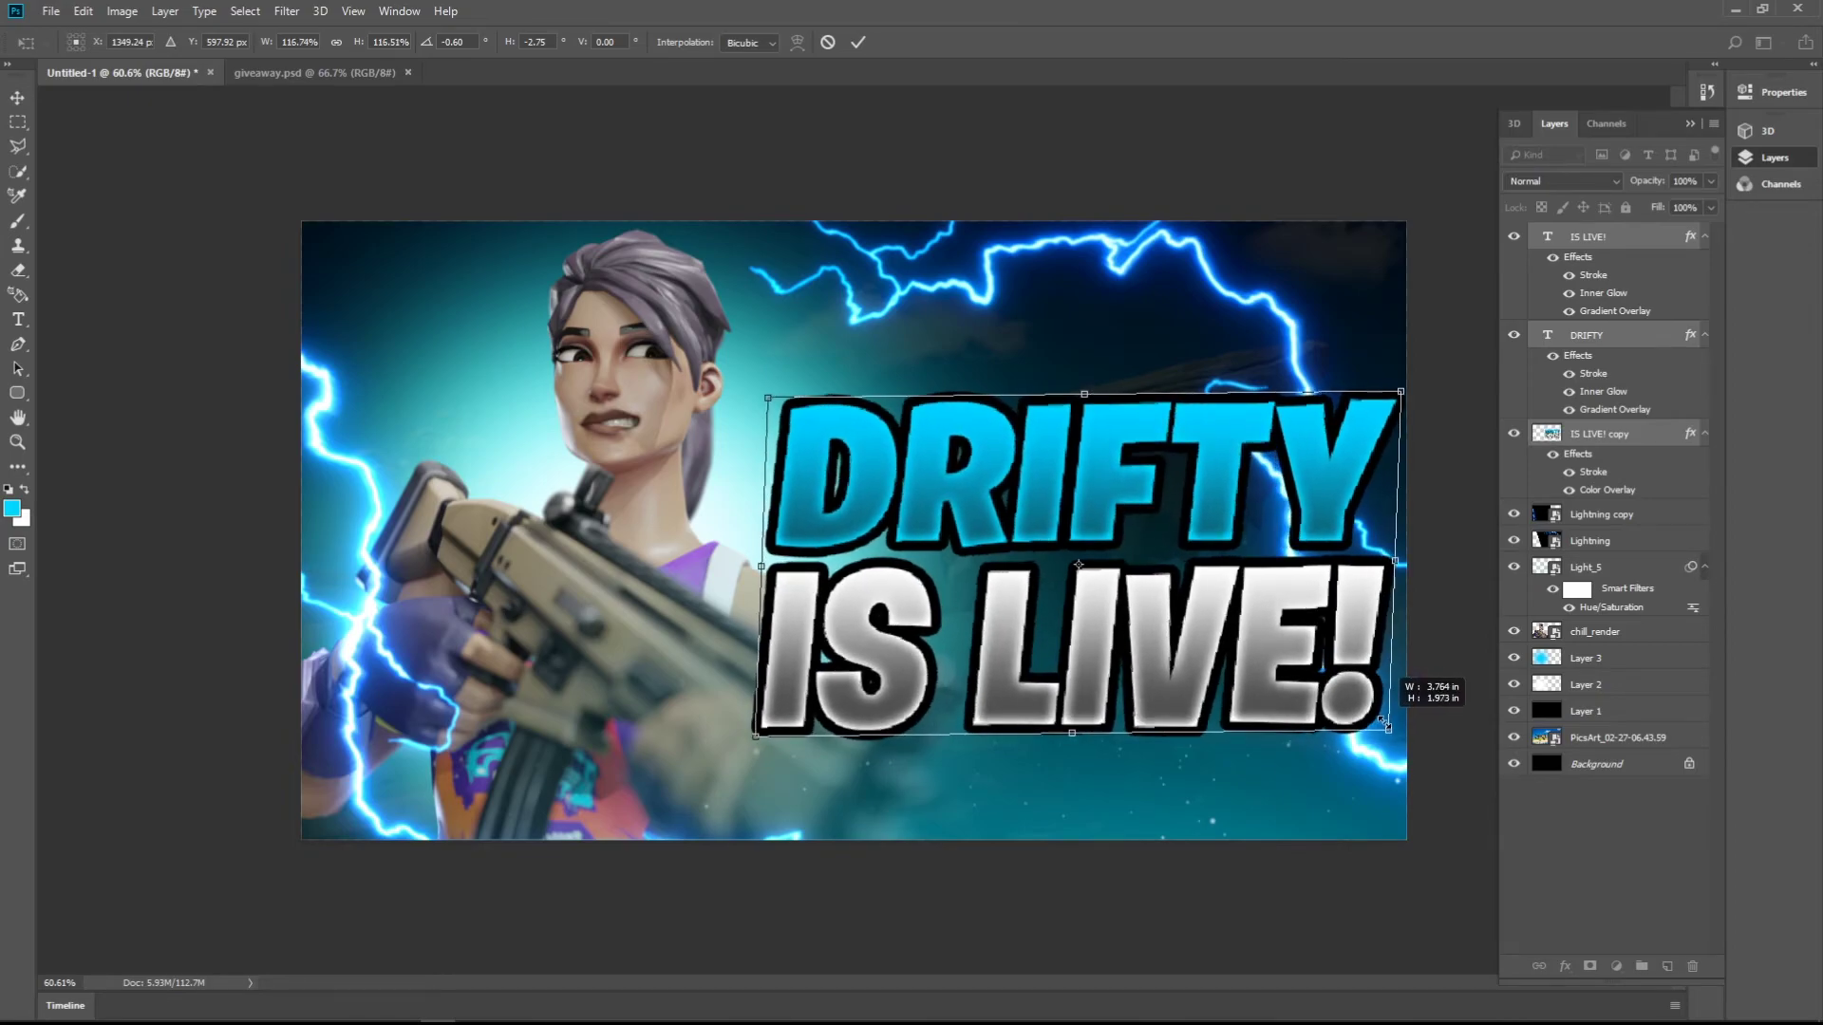
drag(1301, 703, 1275, 699)
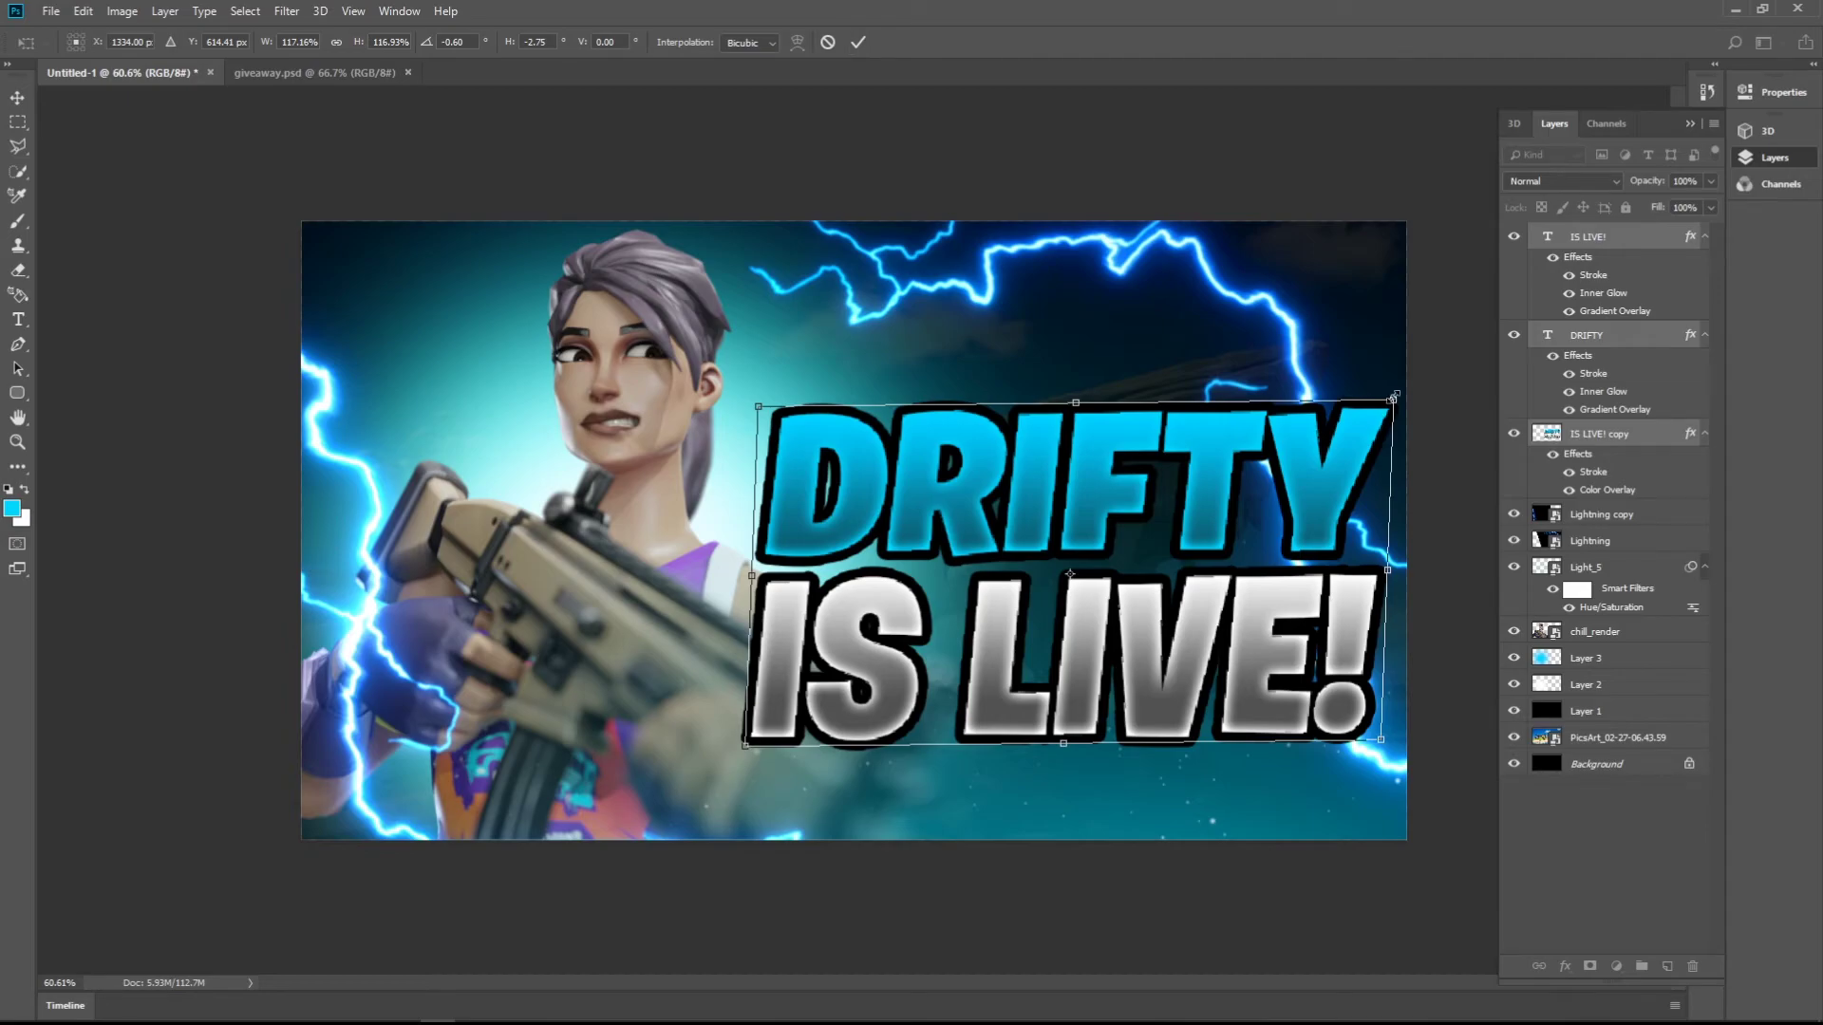
drag(1393, 400, 1379, 411)
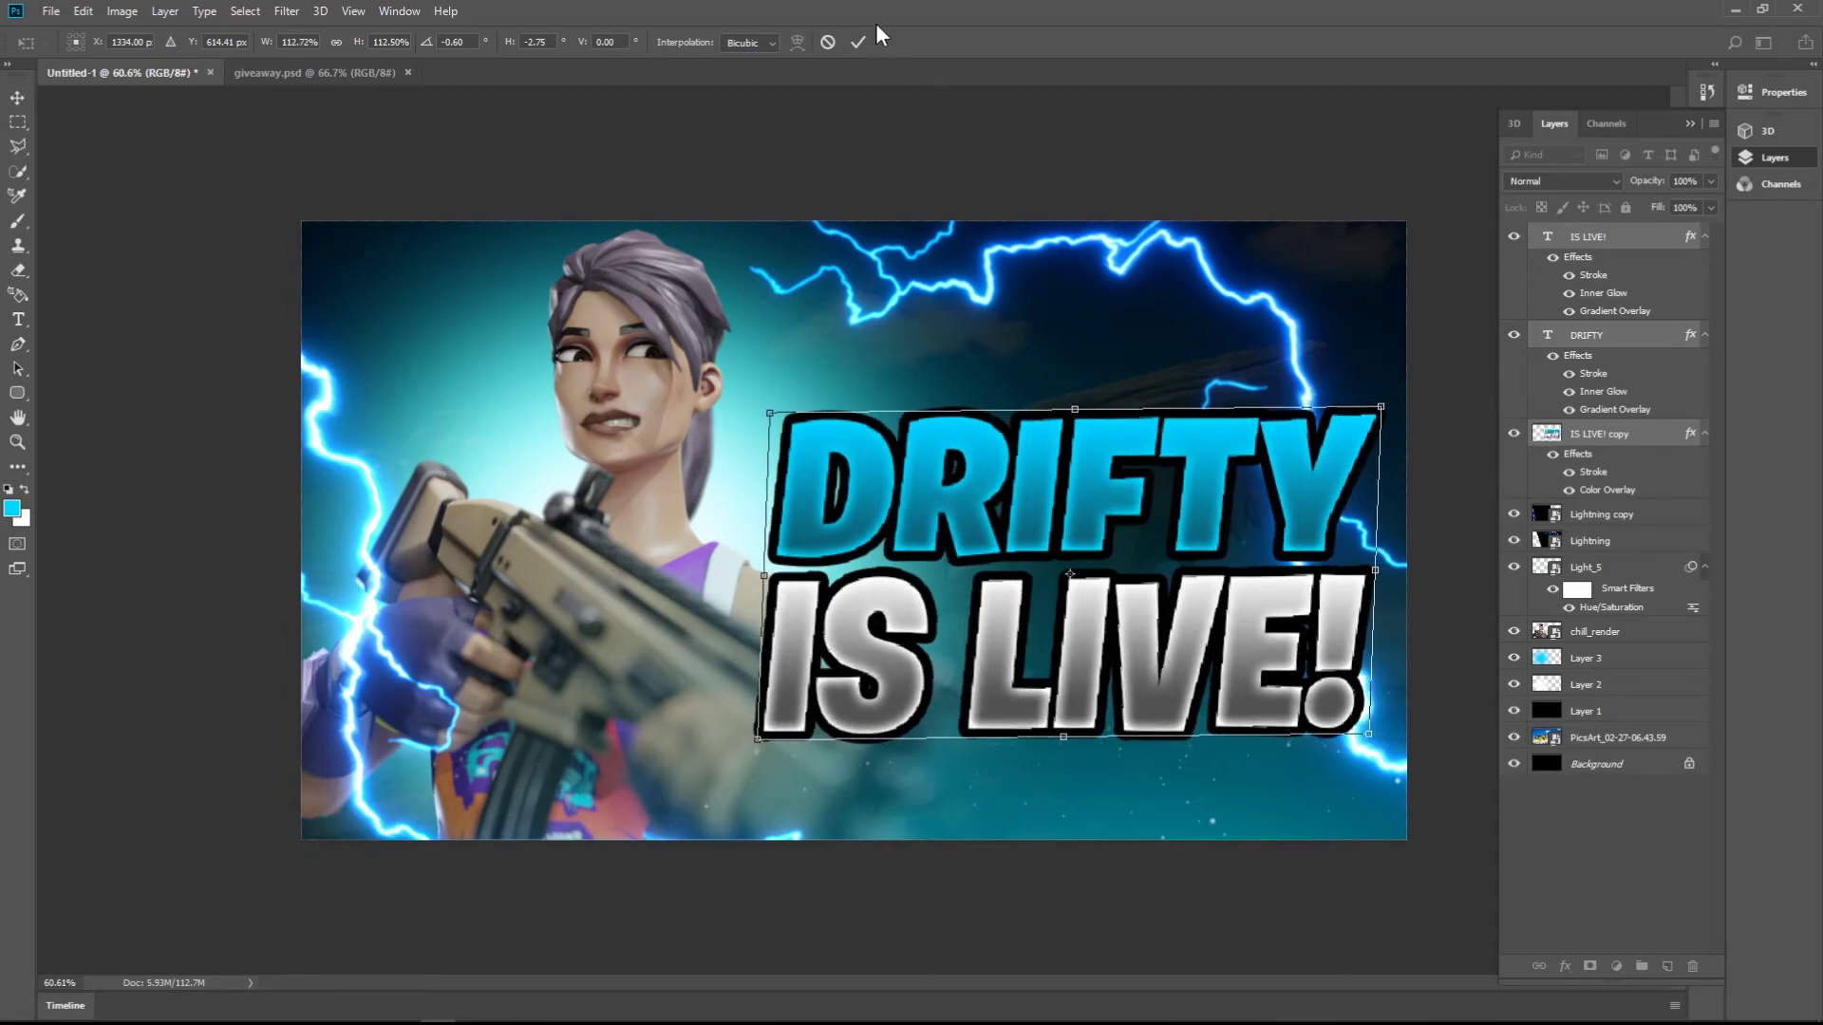
click(858, 42)
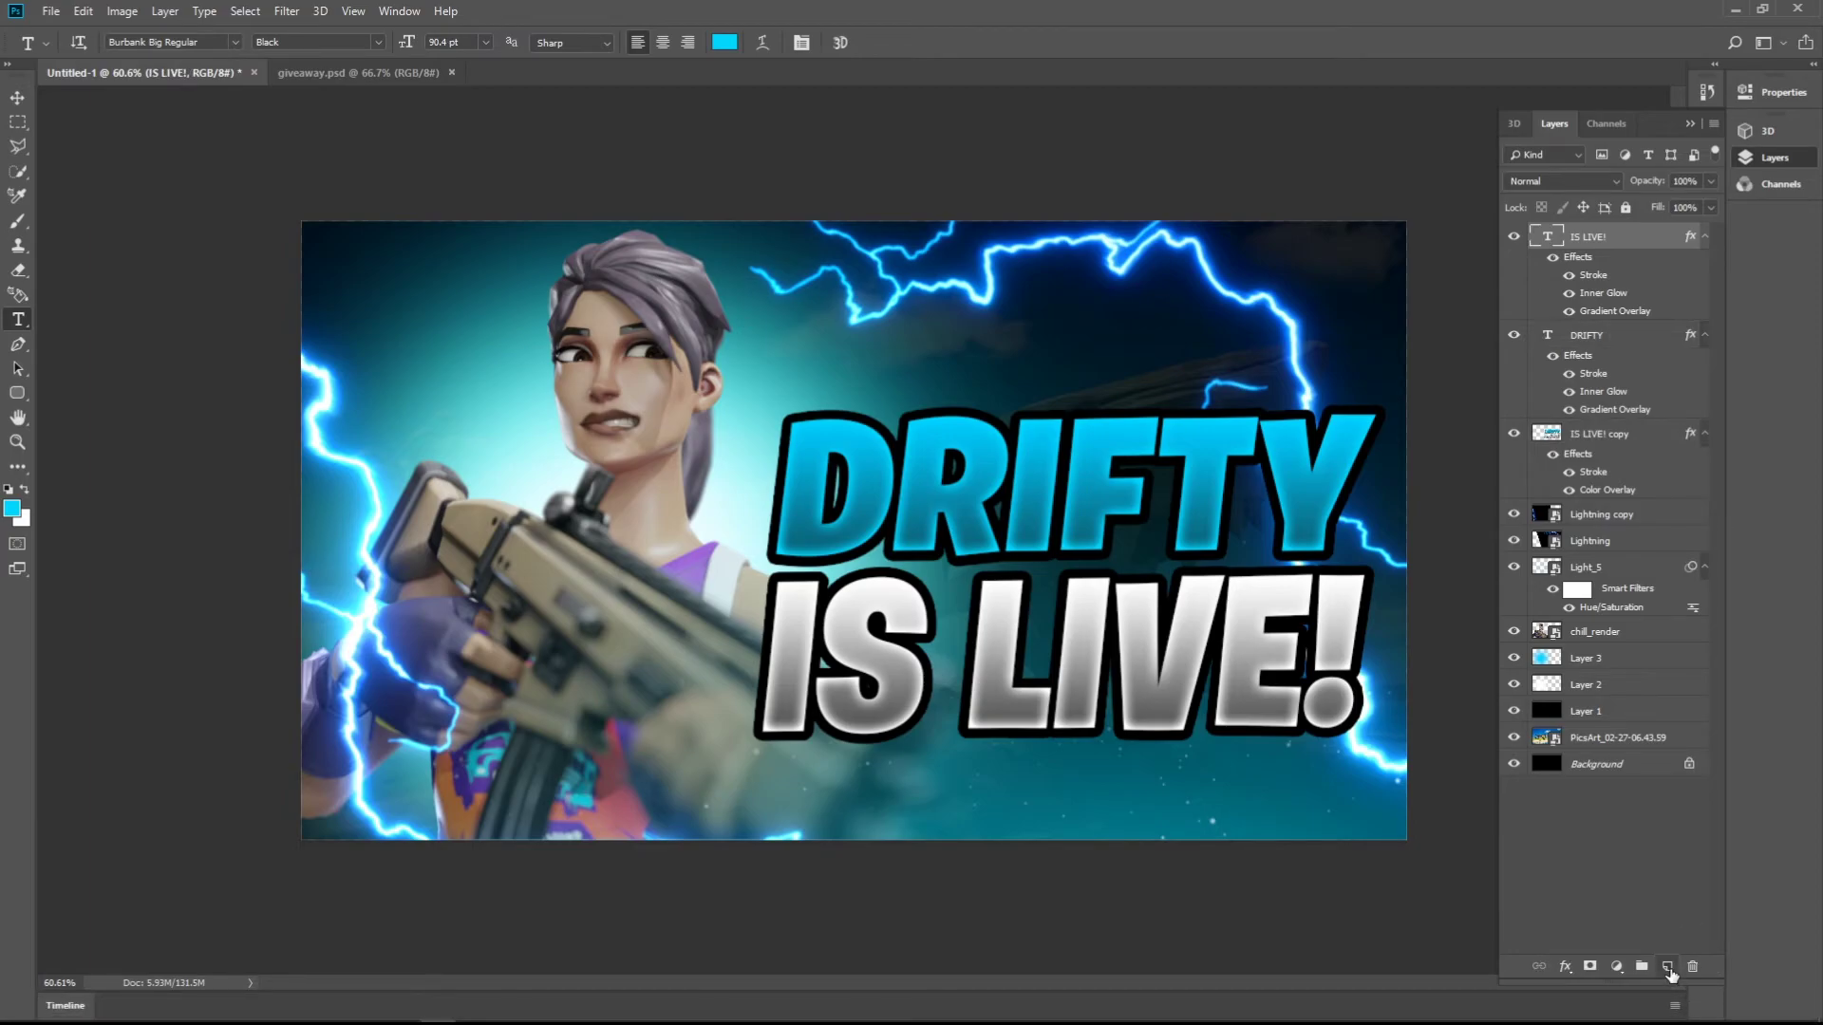
- Create a new layer above the text and paint a soft white glow in the canvas's upper-right corner with a 1240 px brush
click(1667, 966)
key(b)
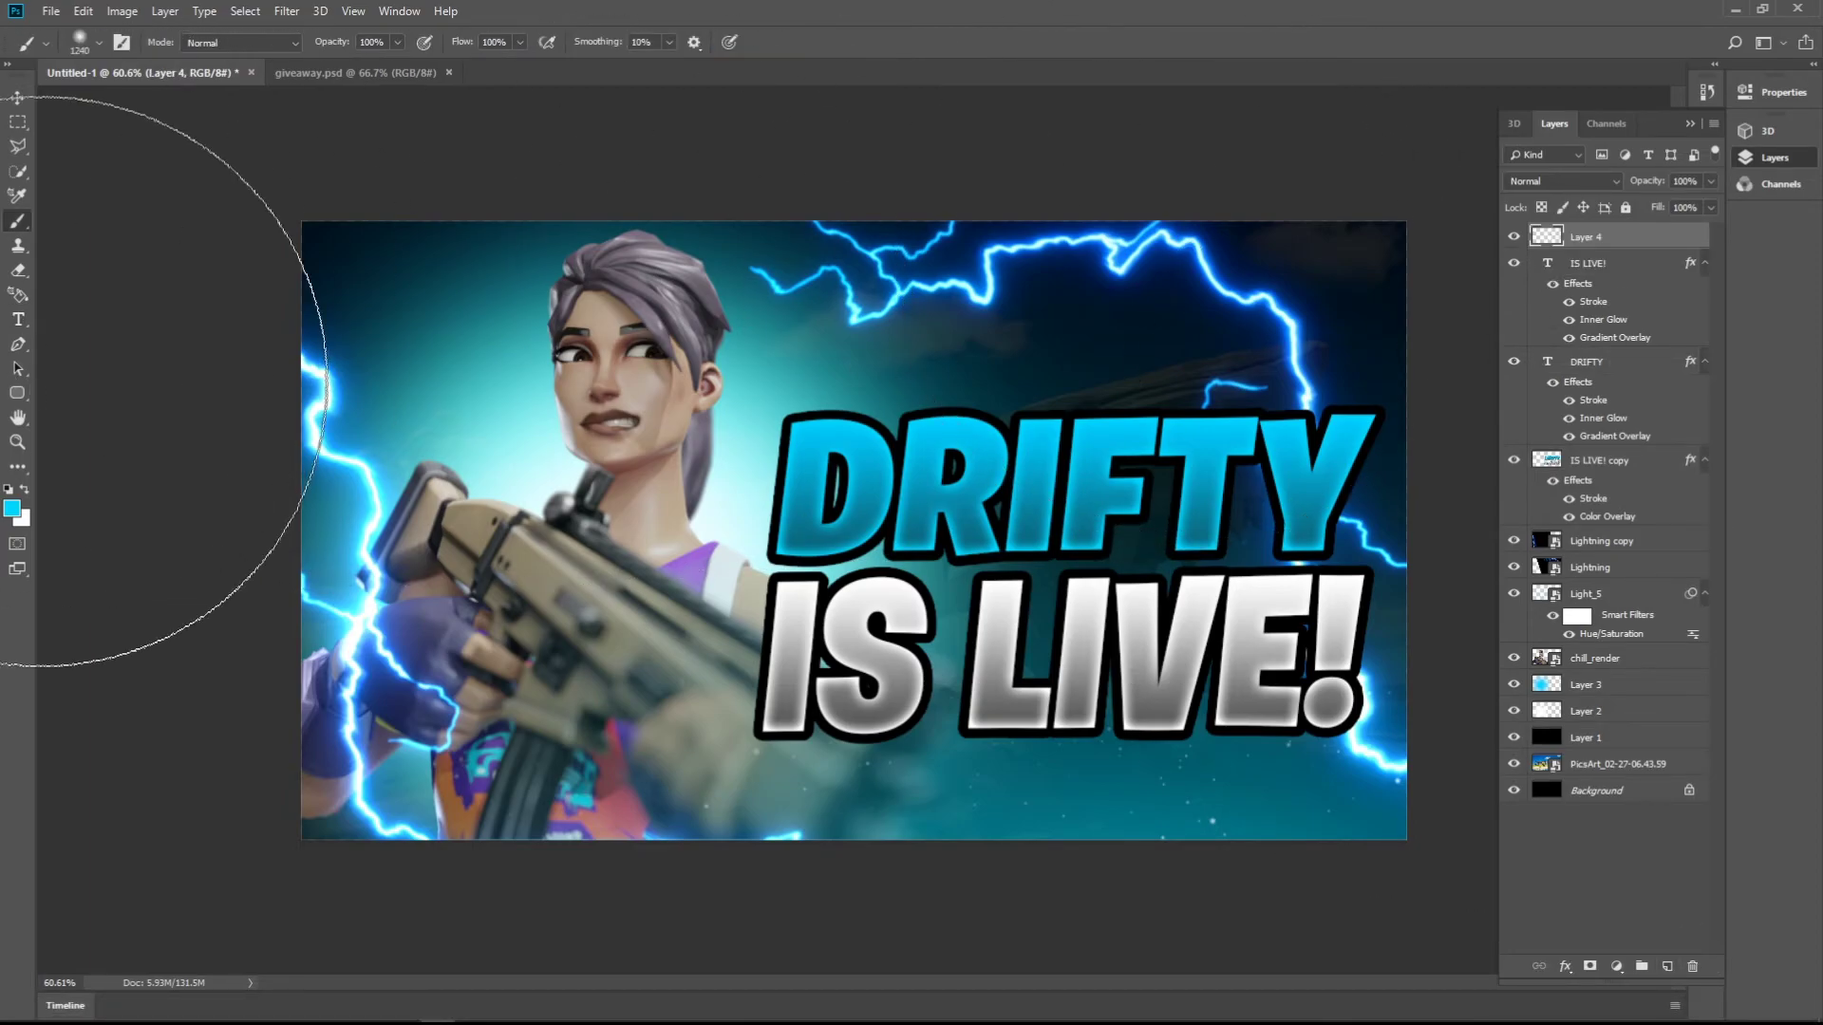
alt+scroll(855, 529, down, 3)
key(x)
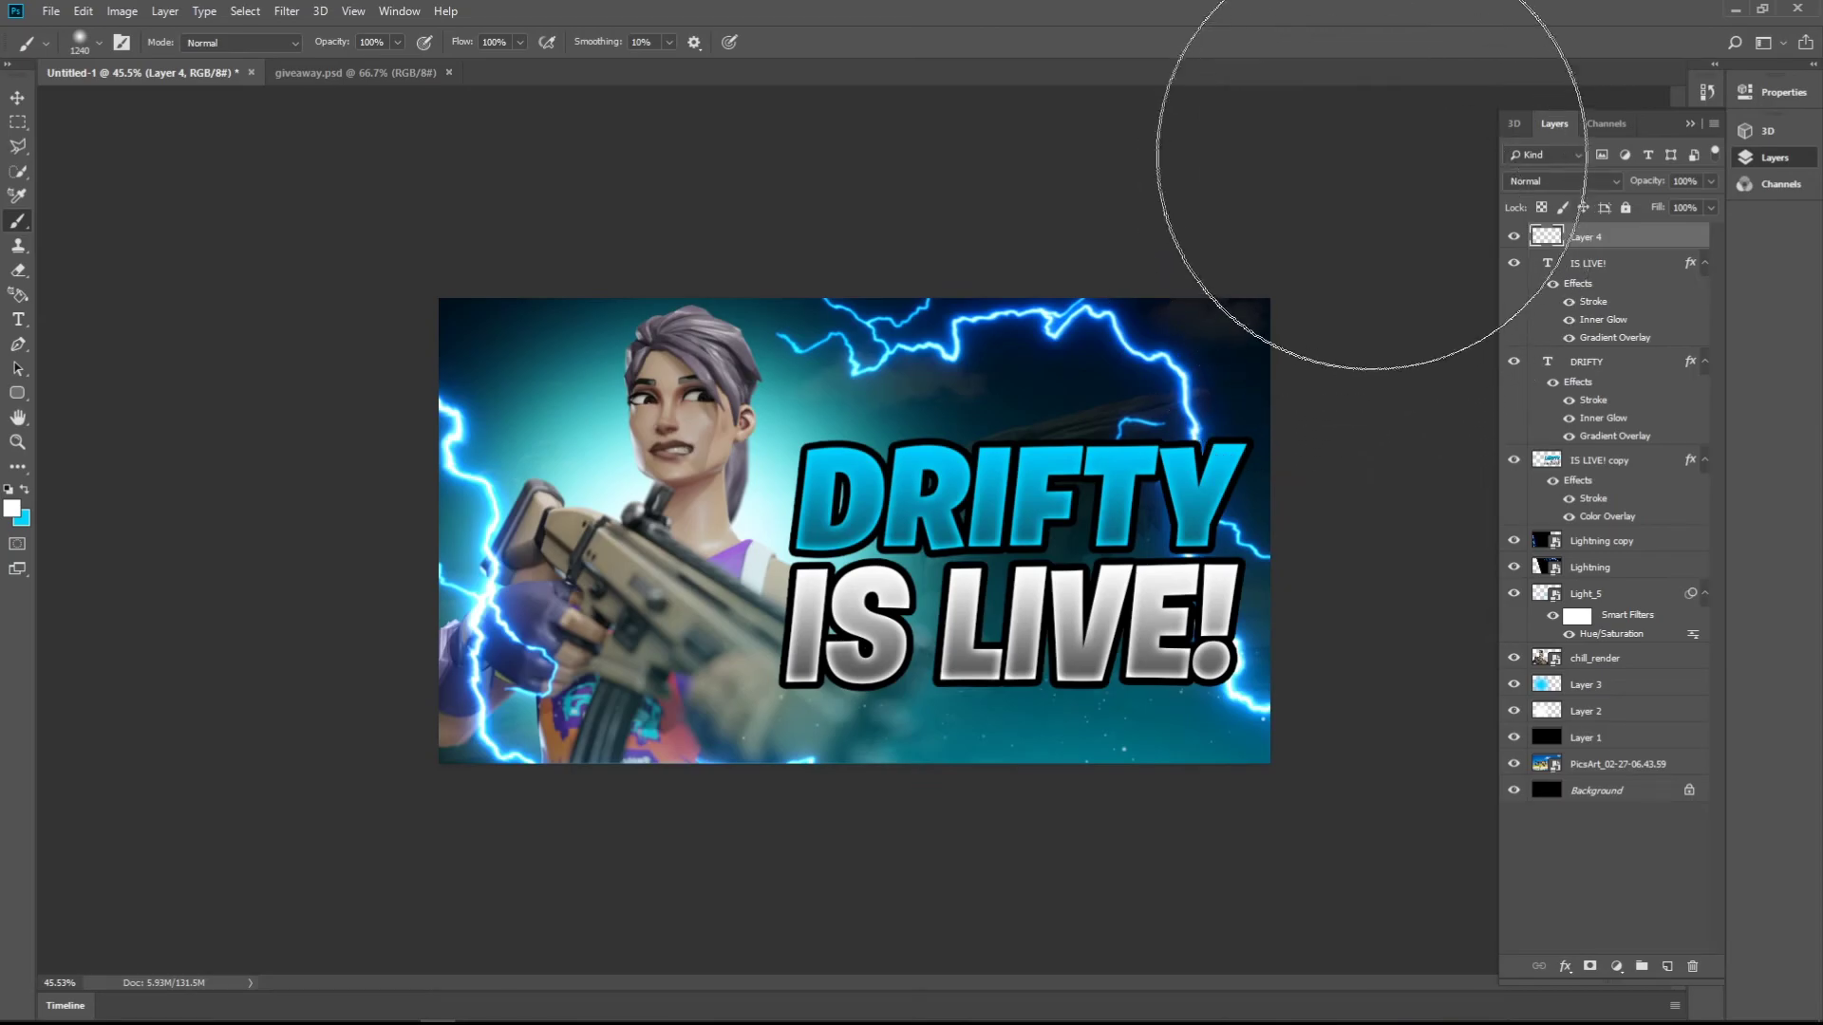
alt+scroll(1362, 150, down, 5)
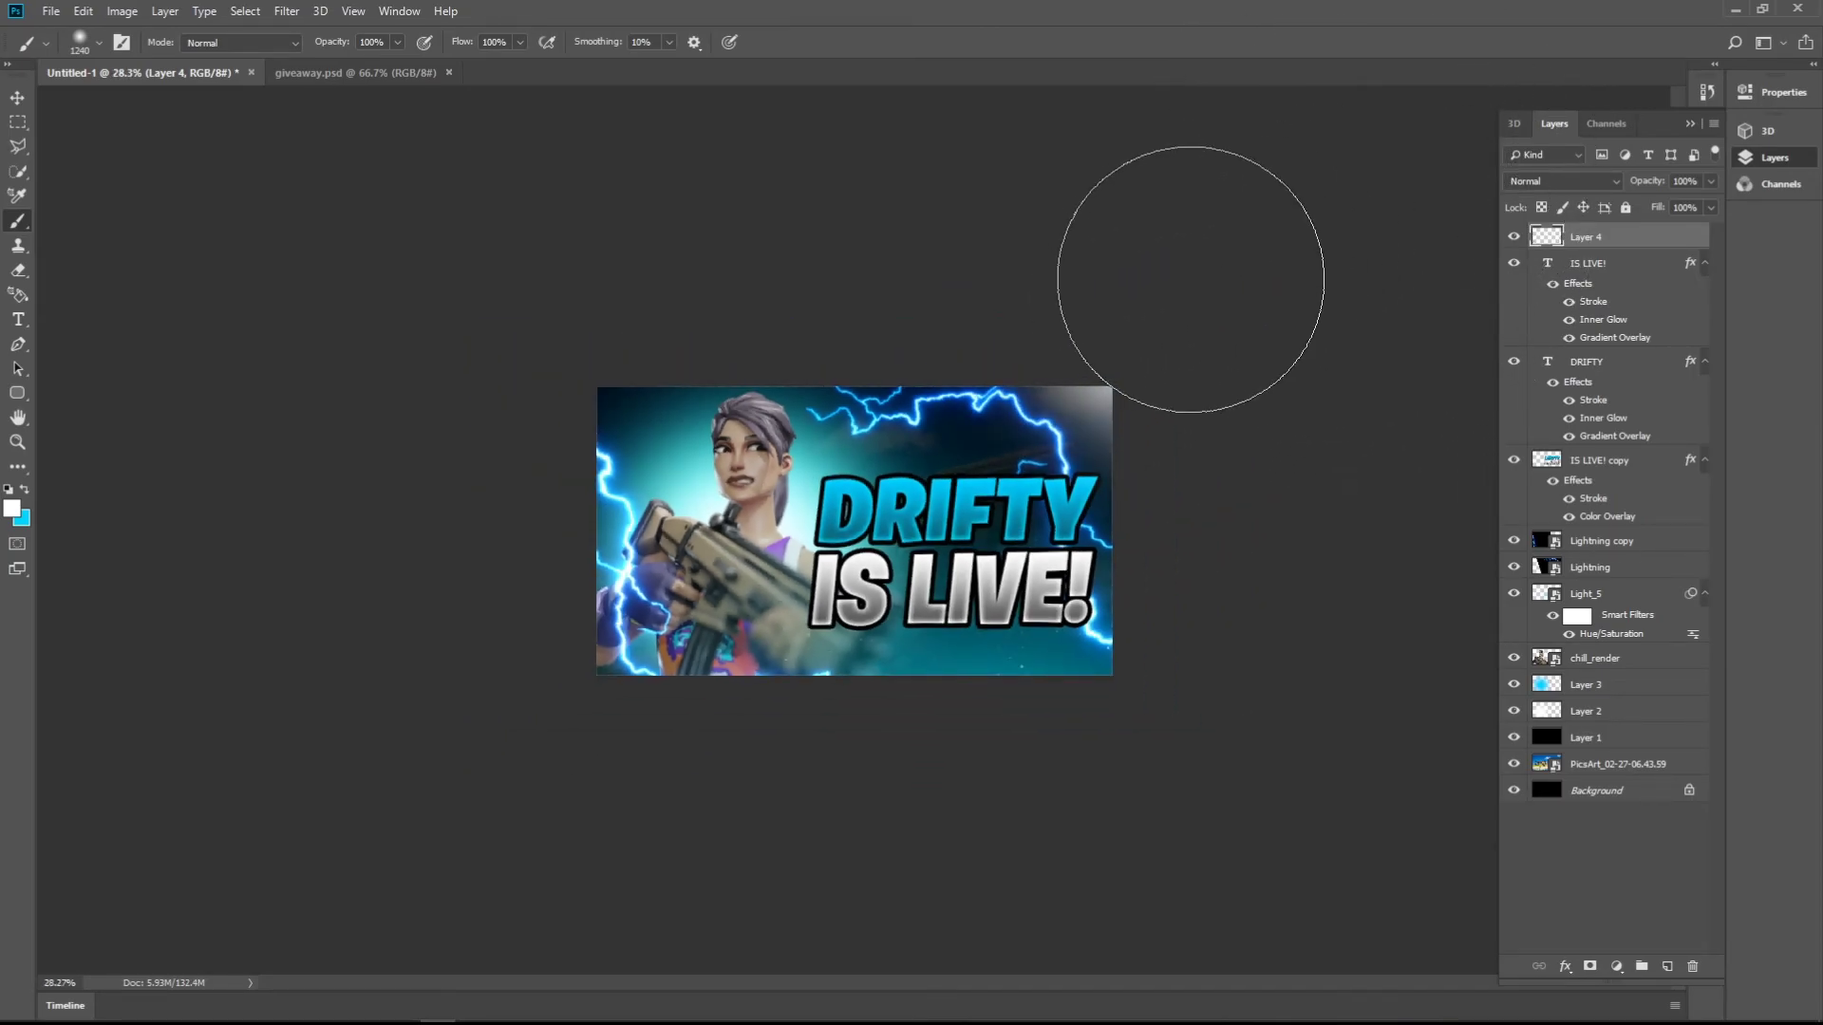
alt+scroll(1105, 438, up, 3)
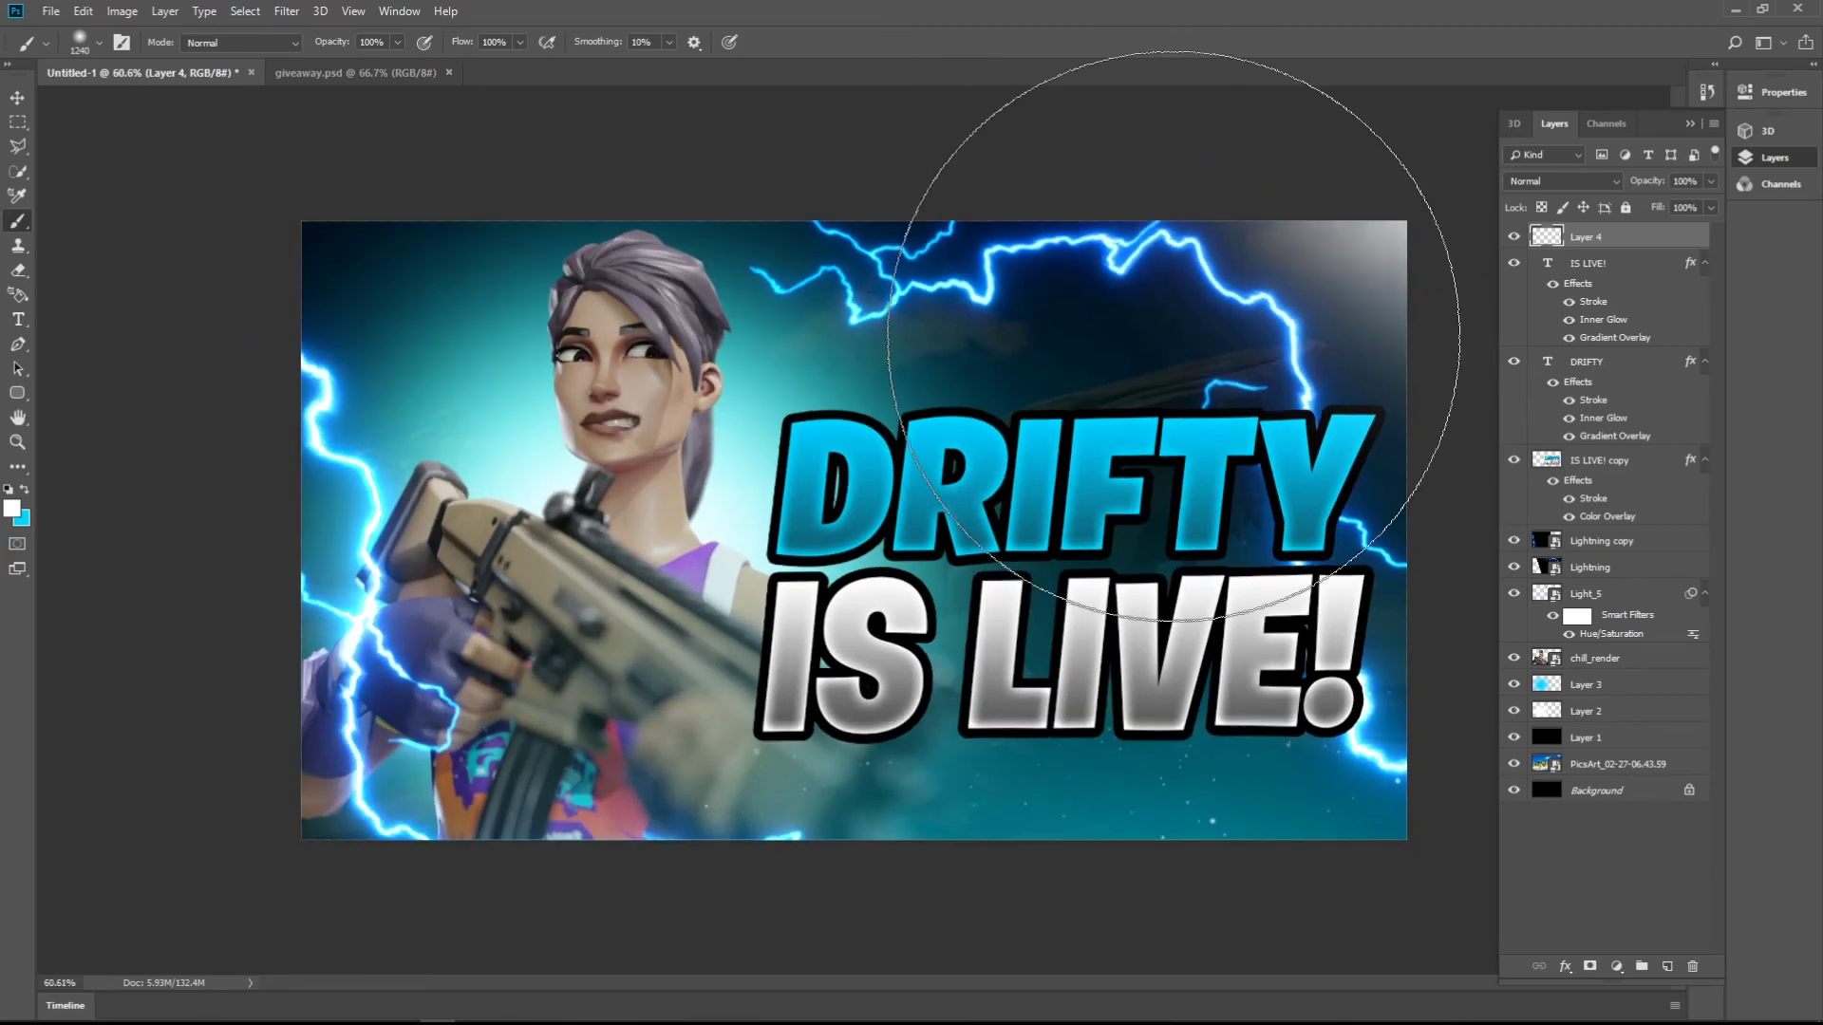
alt+scroll(1073, 233, down, 1)
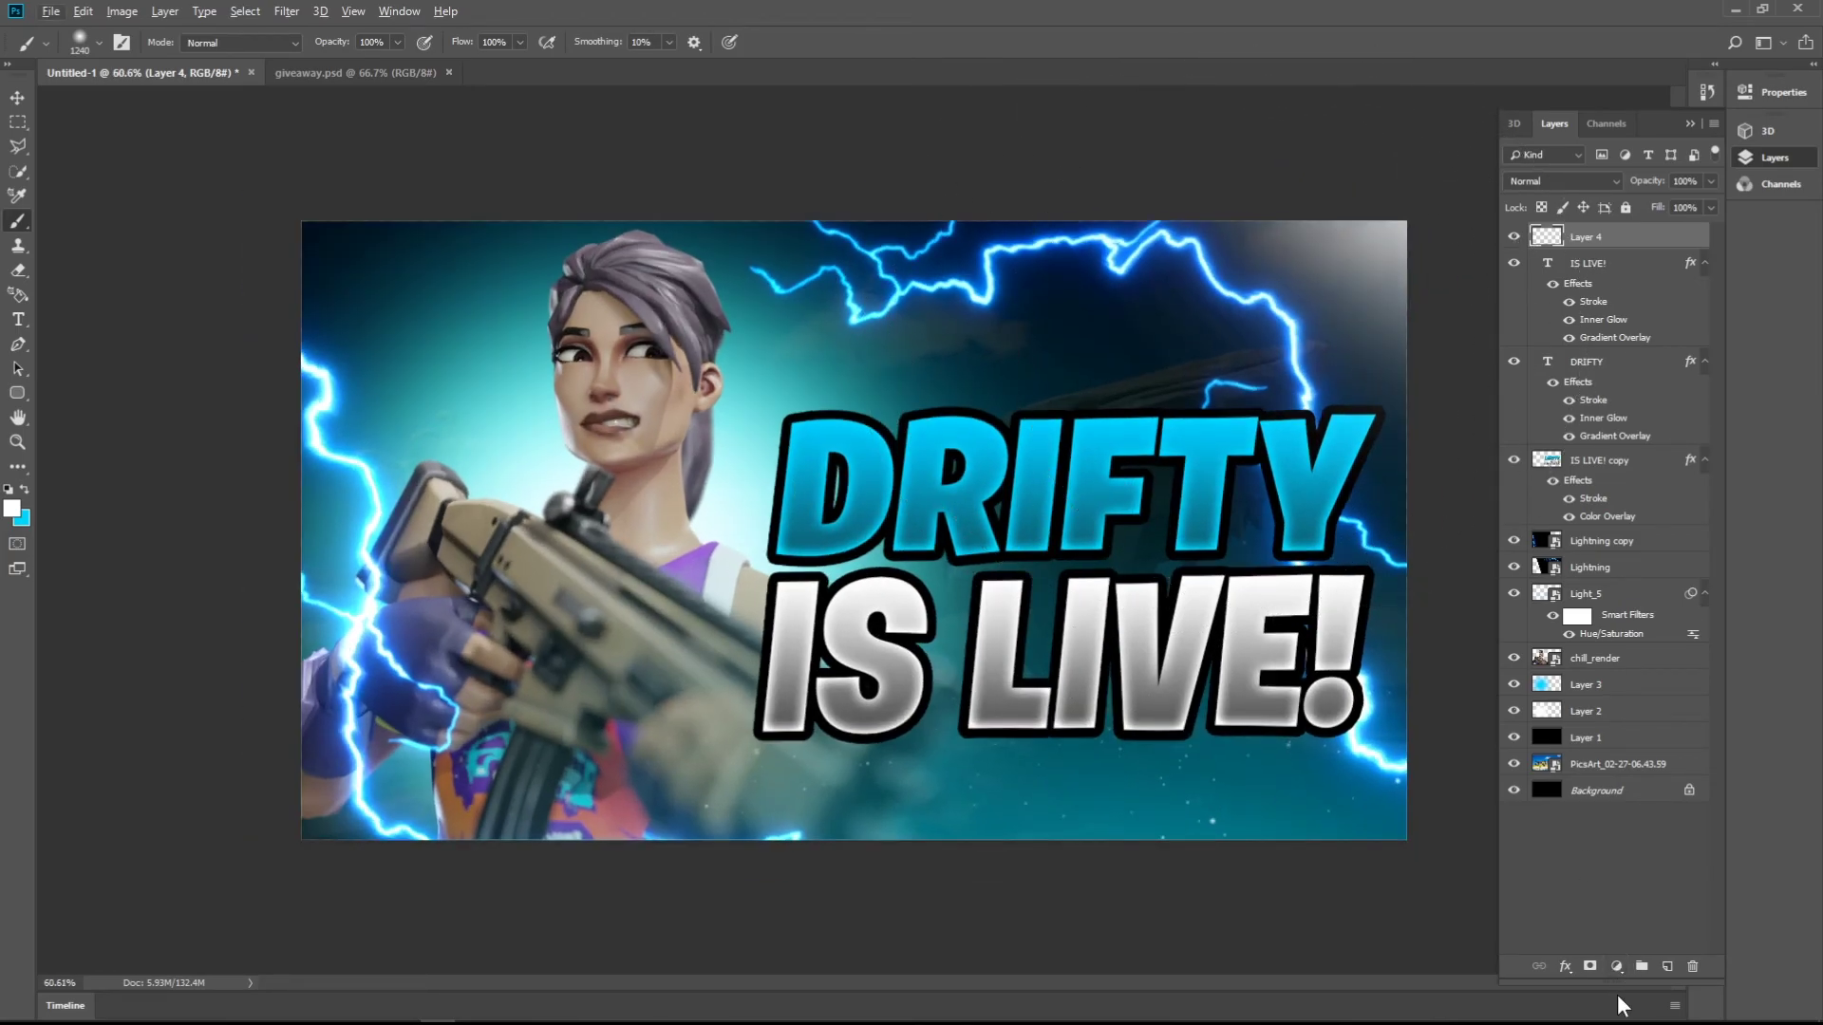
- Add a Brightness/Contrast adjustment layer above Layer 4 with brightness 10 and contrast 95
click(1617, 967)
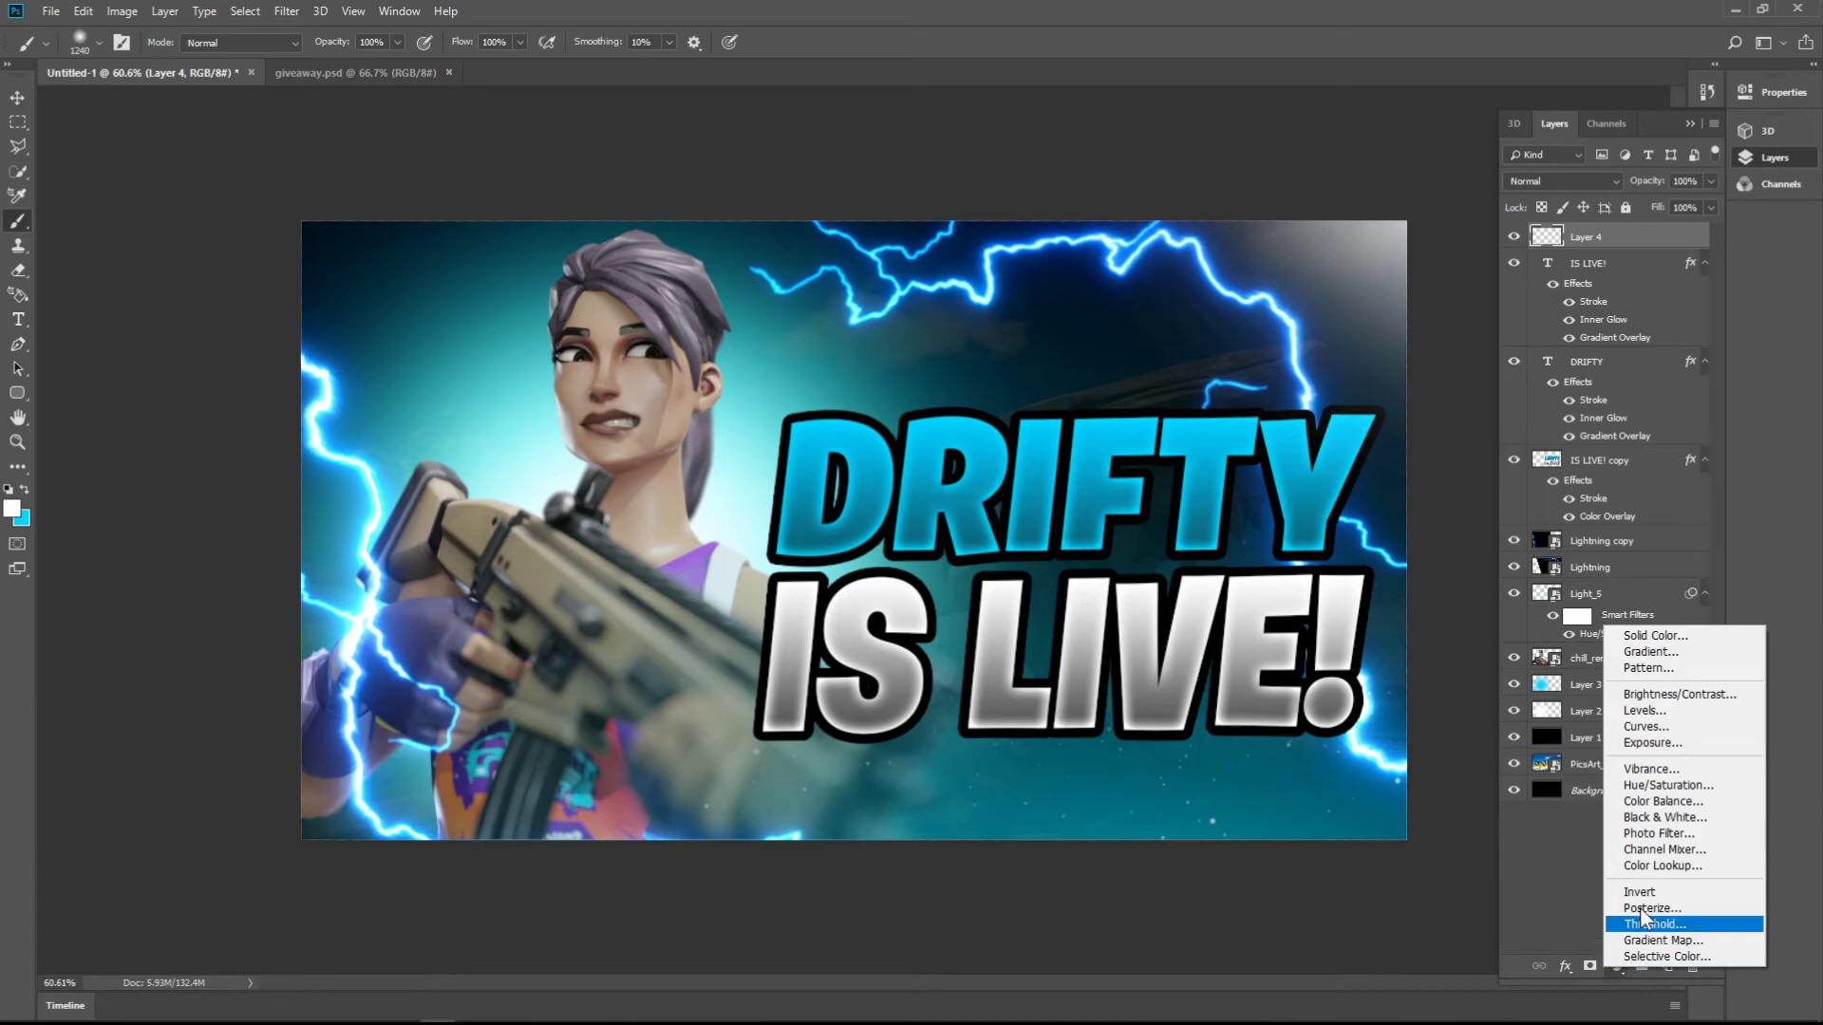
click(1673, 696)
drag(1612, 232, 1681, 232)
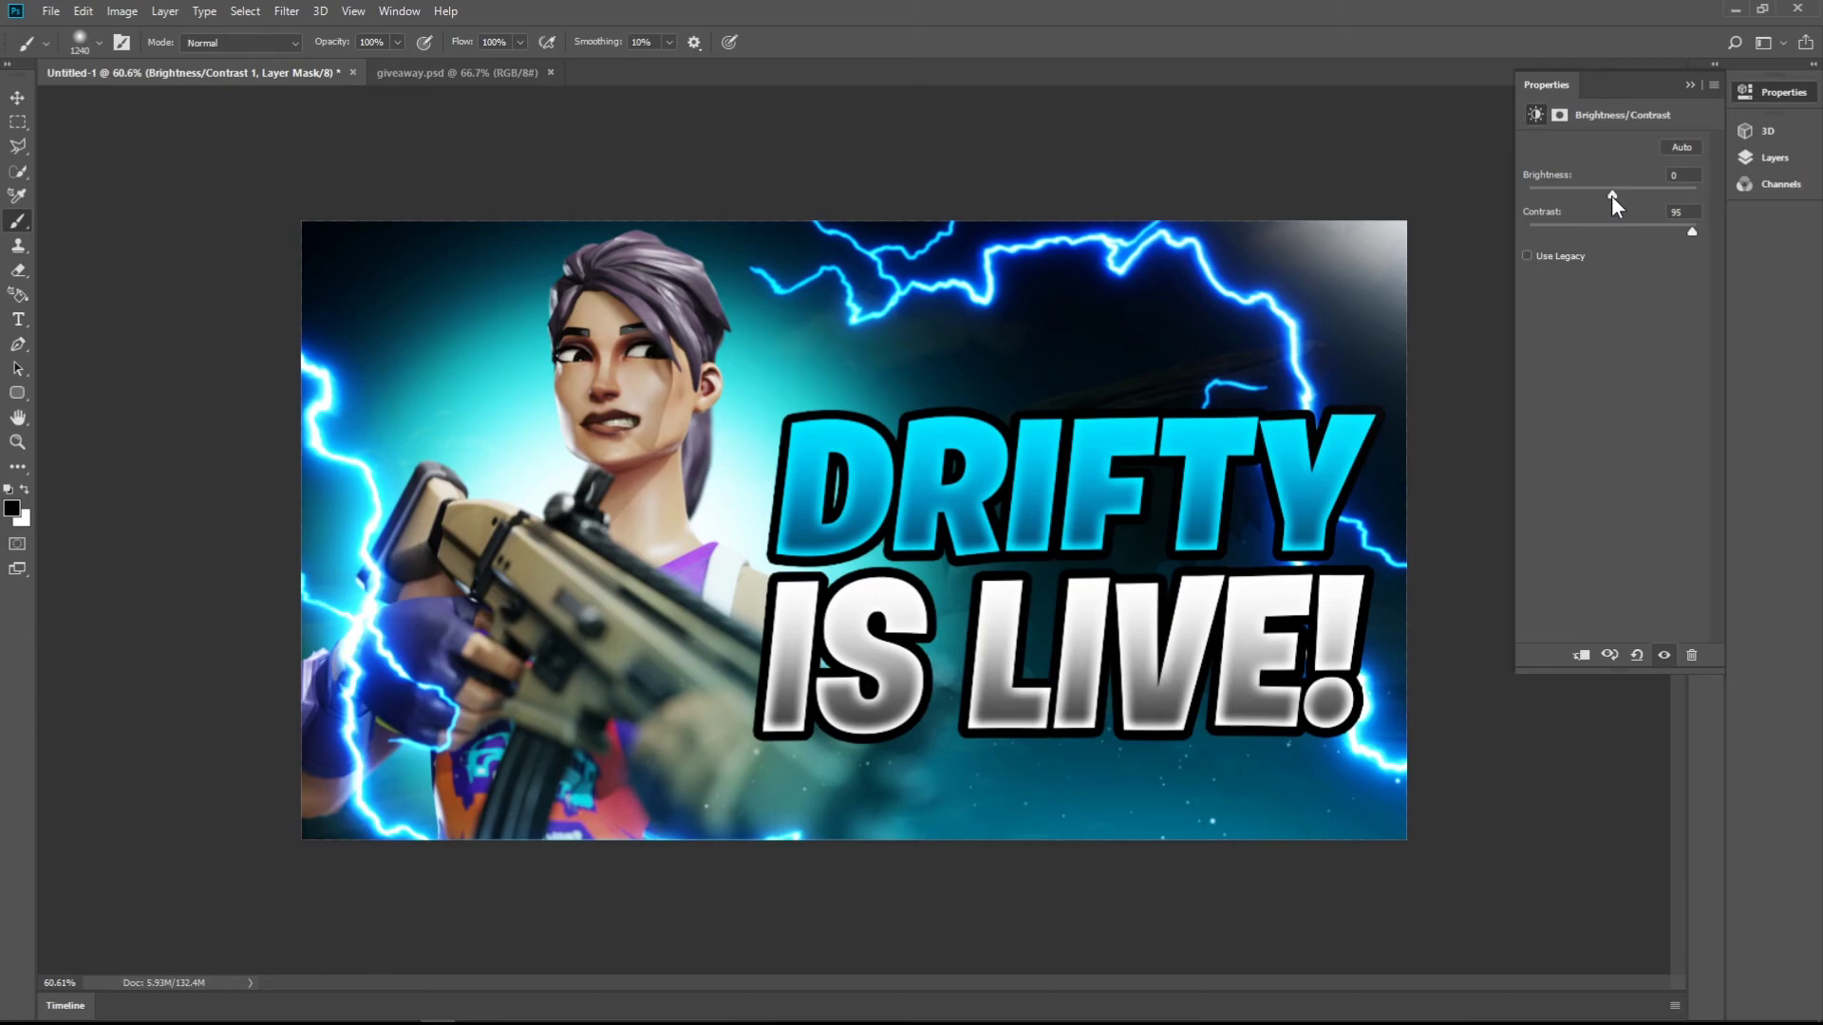
drag(1613, 194, 1618, 194)
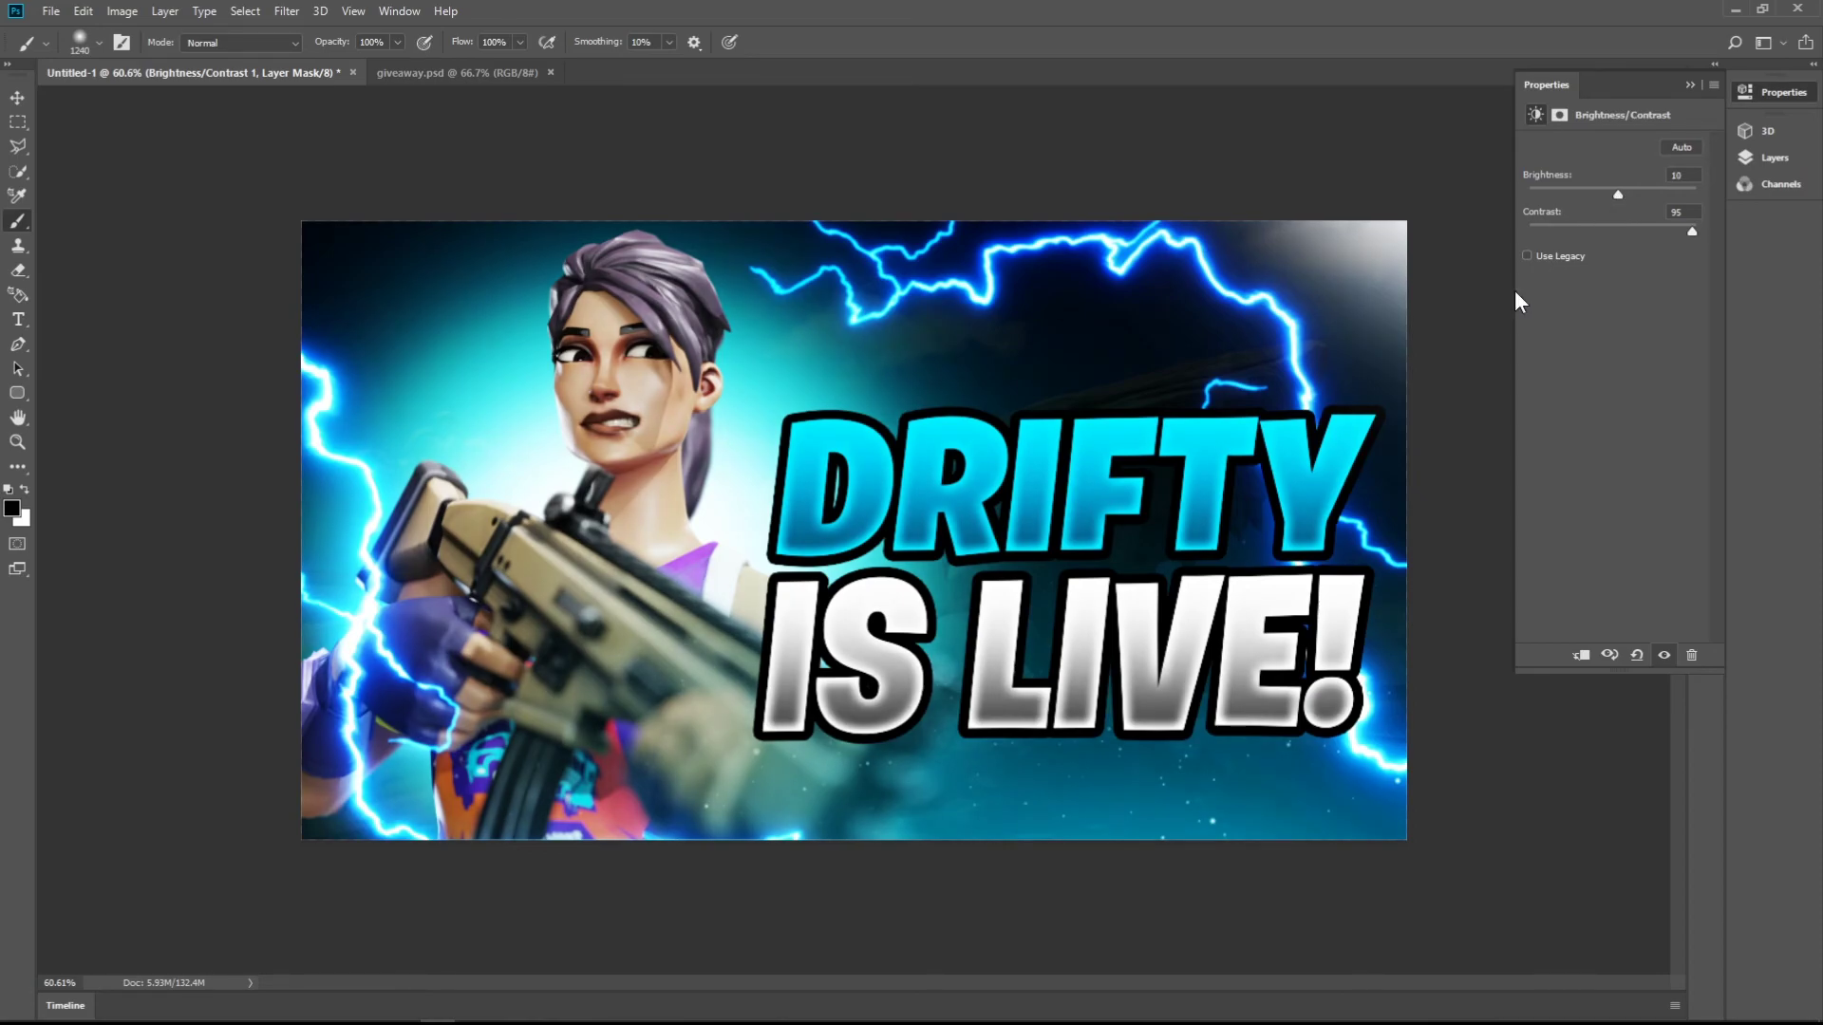
- Move the IS LIVE!, DRIFTY and IS LIVE! copy layers together slightly up and left with Free Transform, and apply it
scroll(828, 478, down, 1)
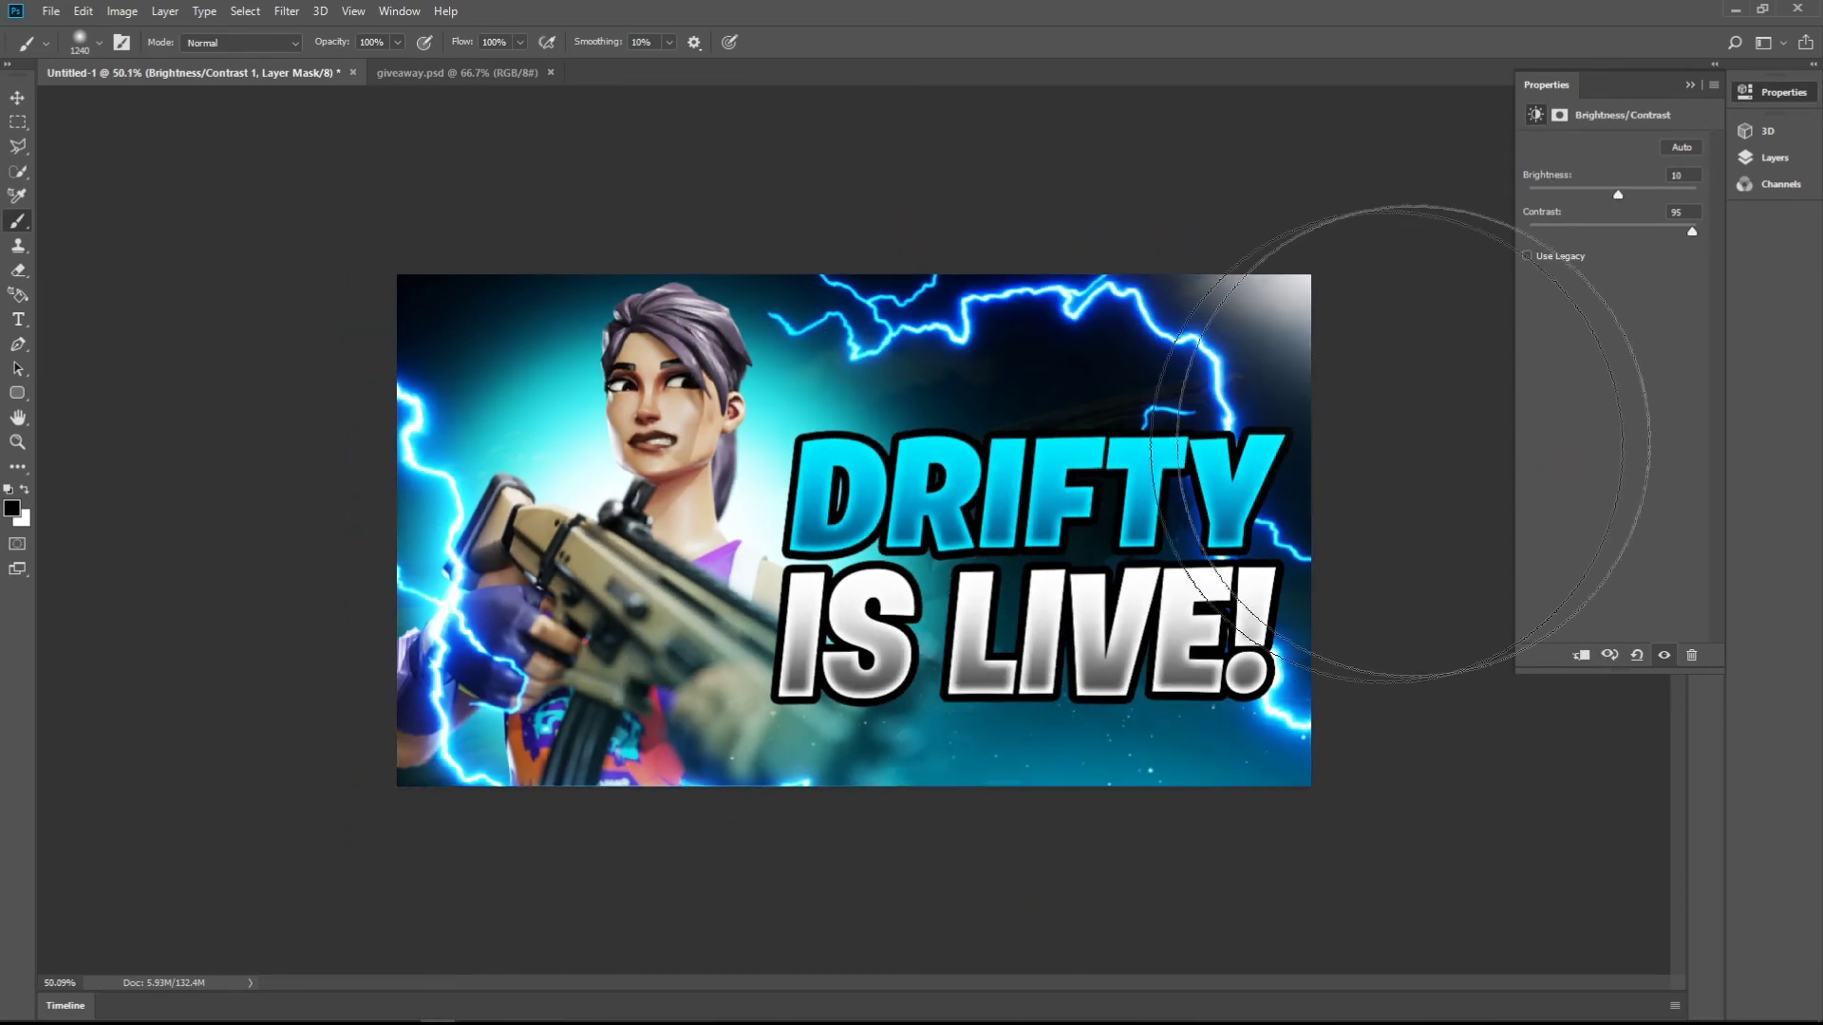
click(1772, 159)
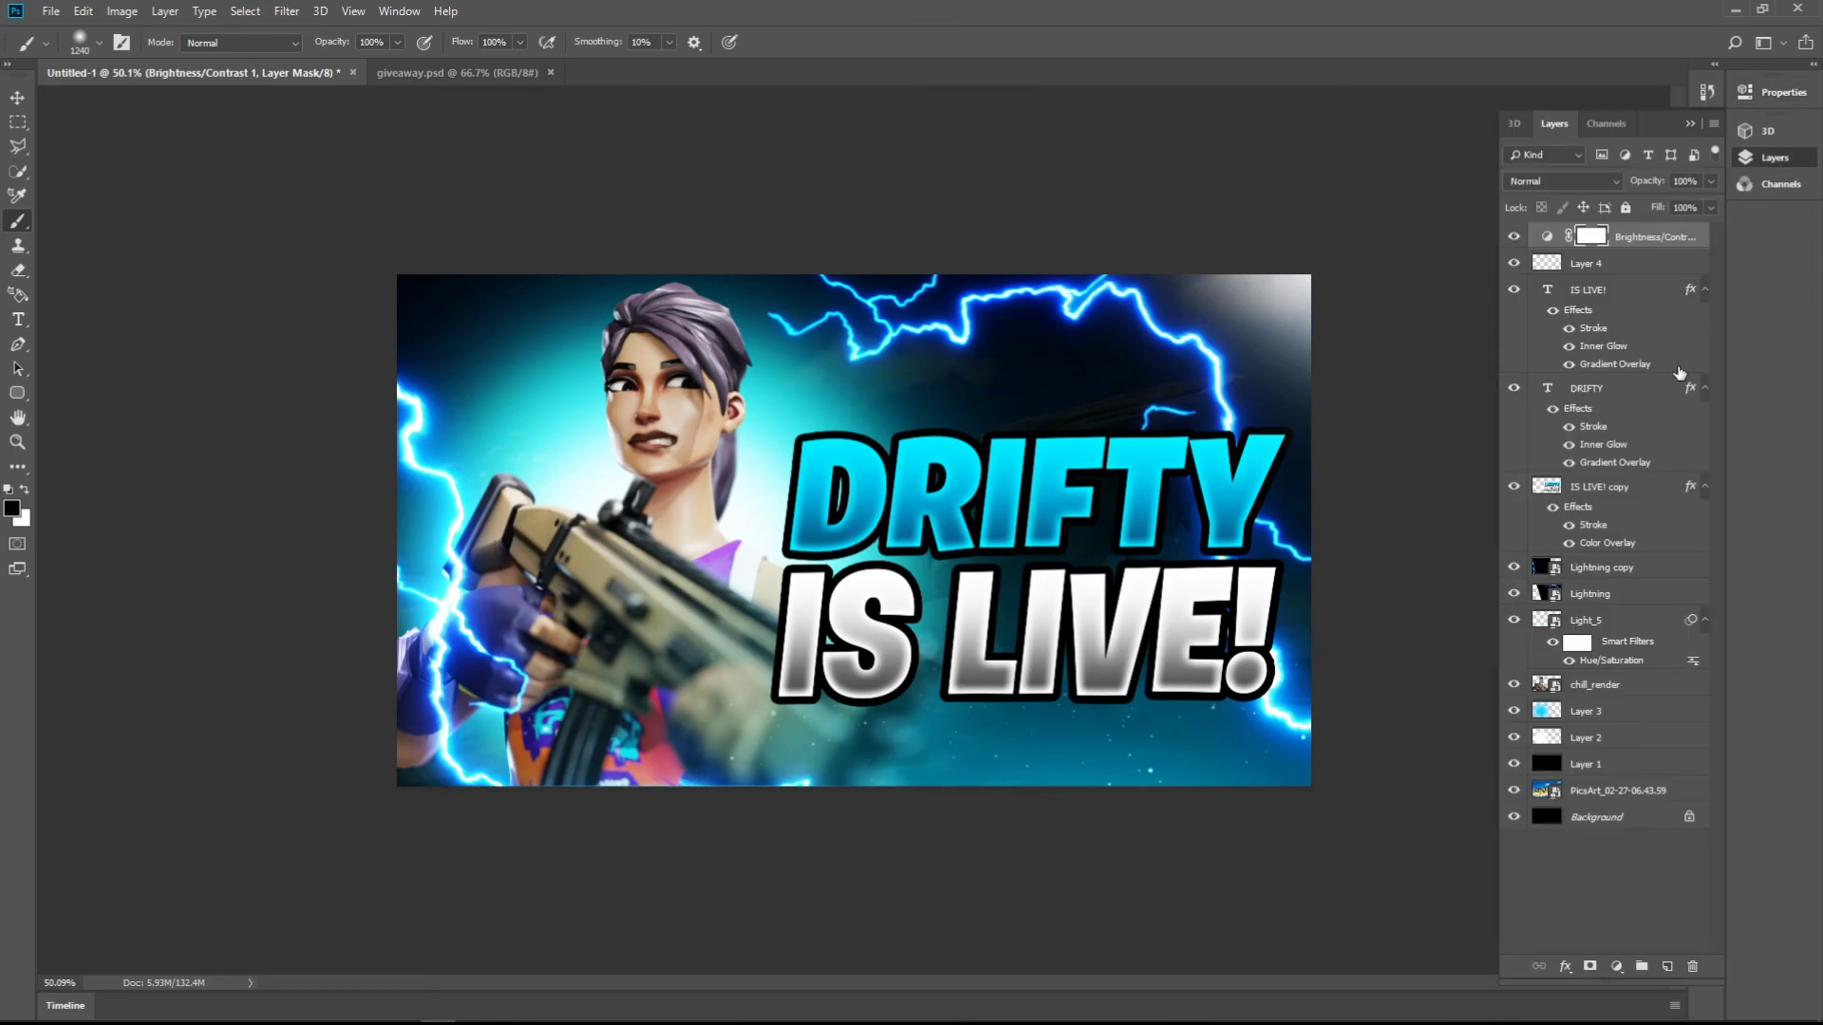
click(1605, 289)
ctrl+click(1605, 389)
ctrl+click(1605, 487)
key(ctrl+t)
drag(1185, 594, 1180, 594)
click(857, 41)
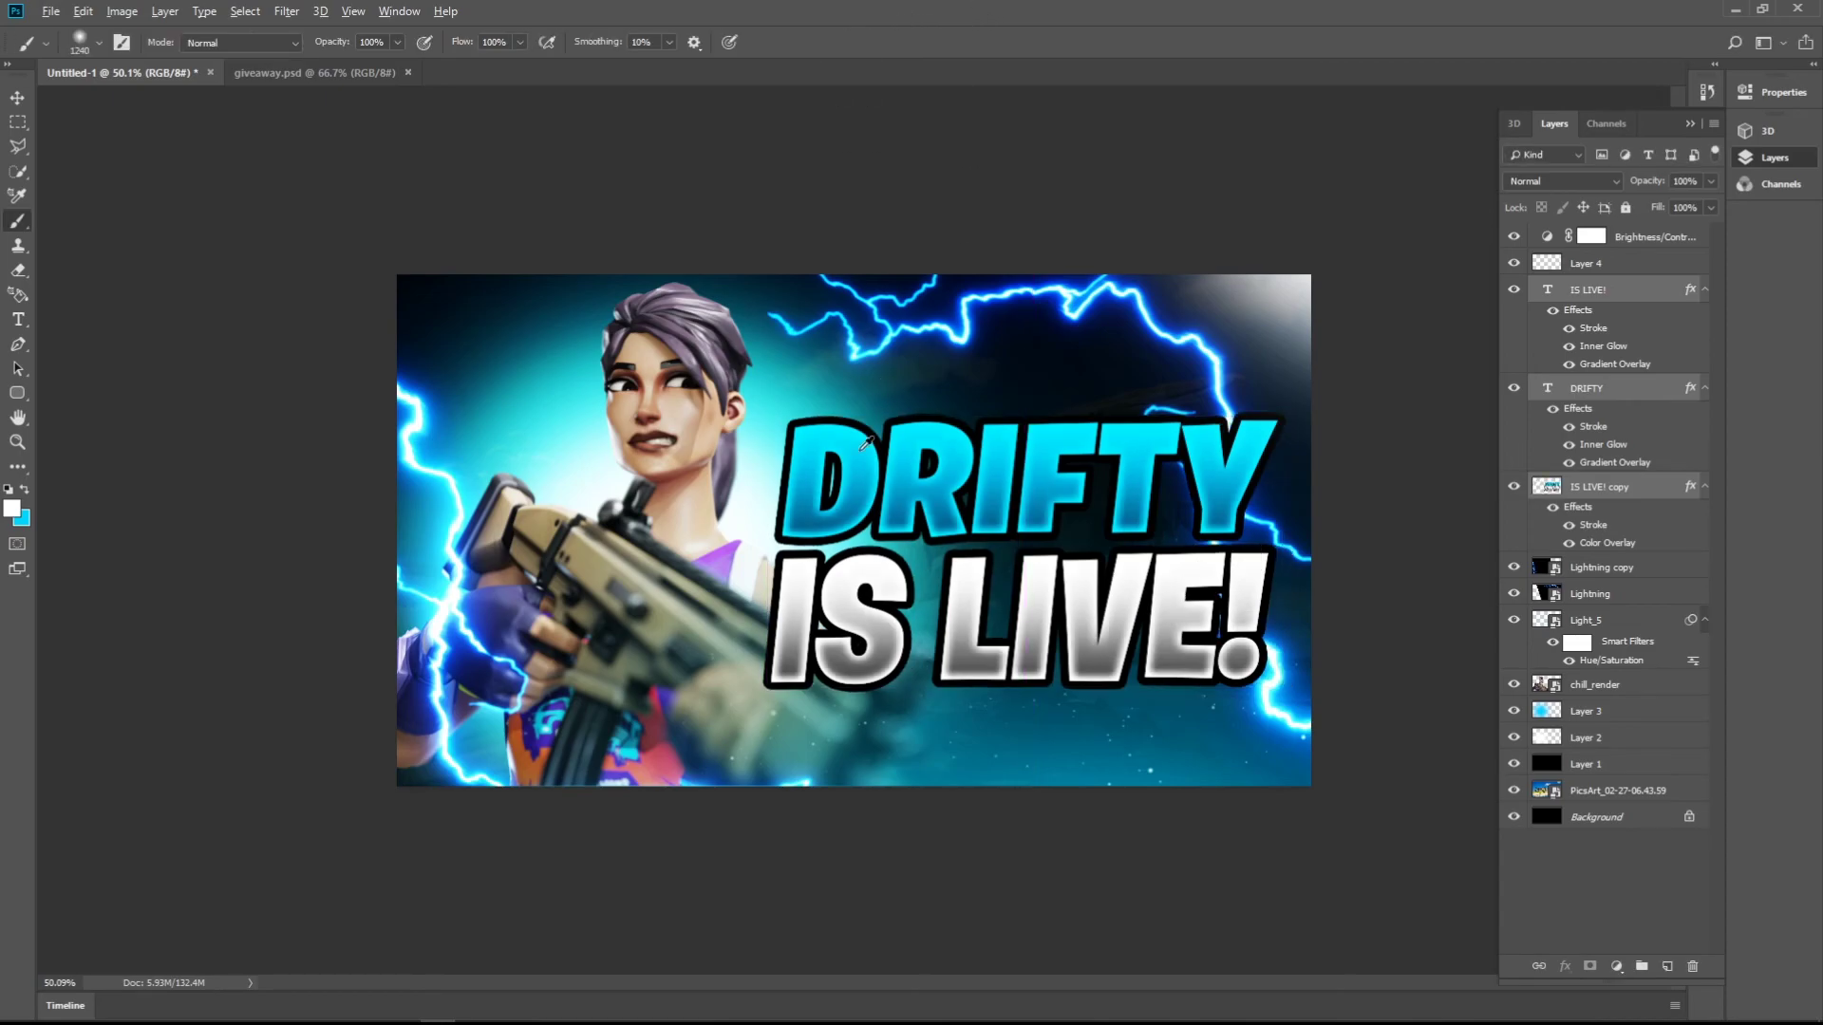
key(ctrl+plus)
key(ctrl+plus)
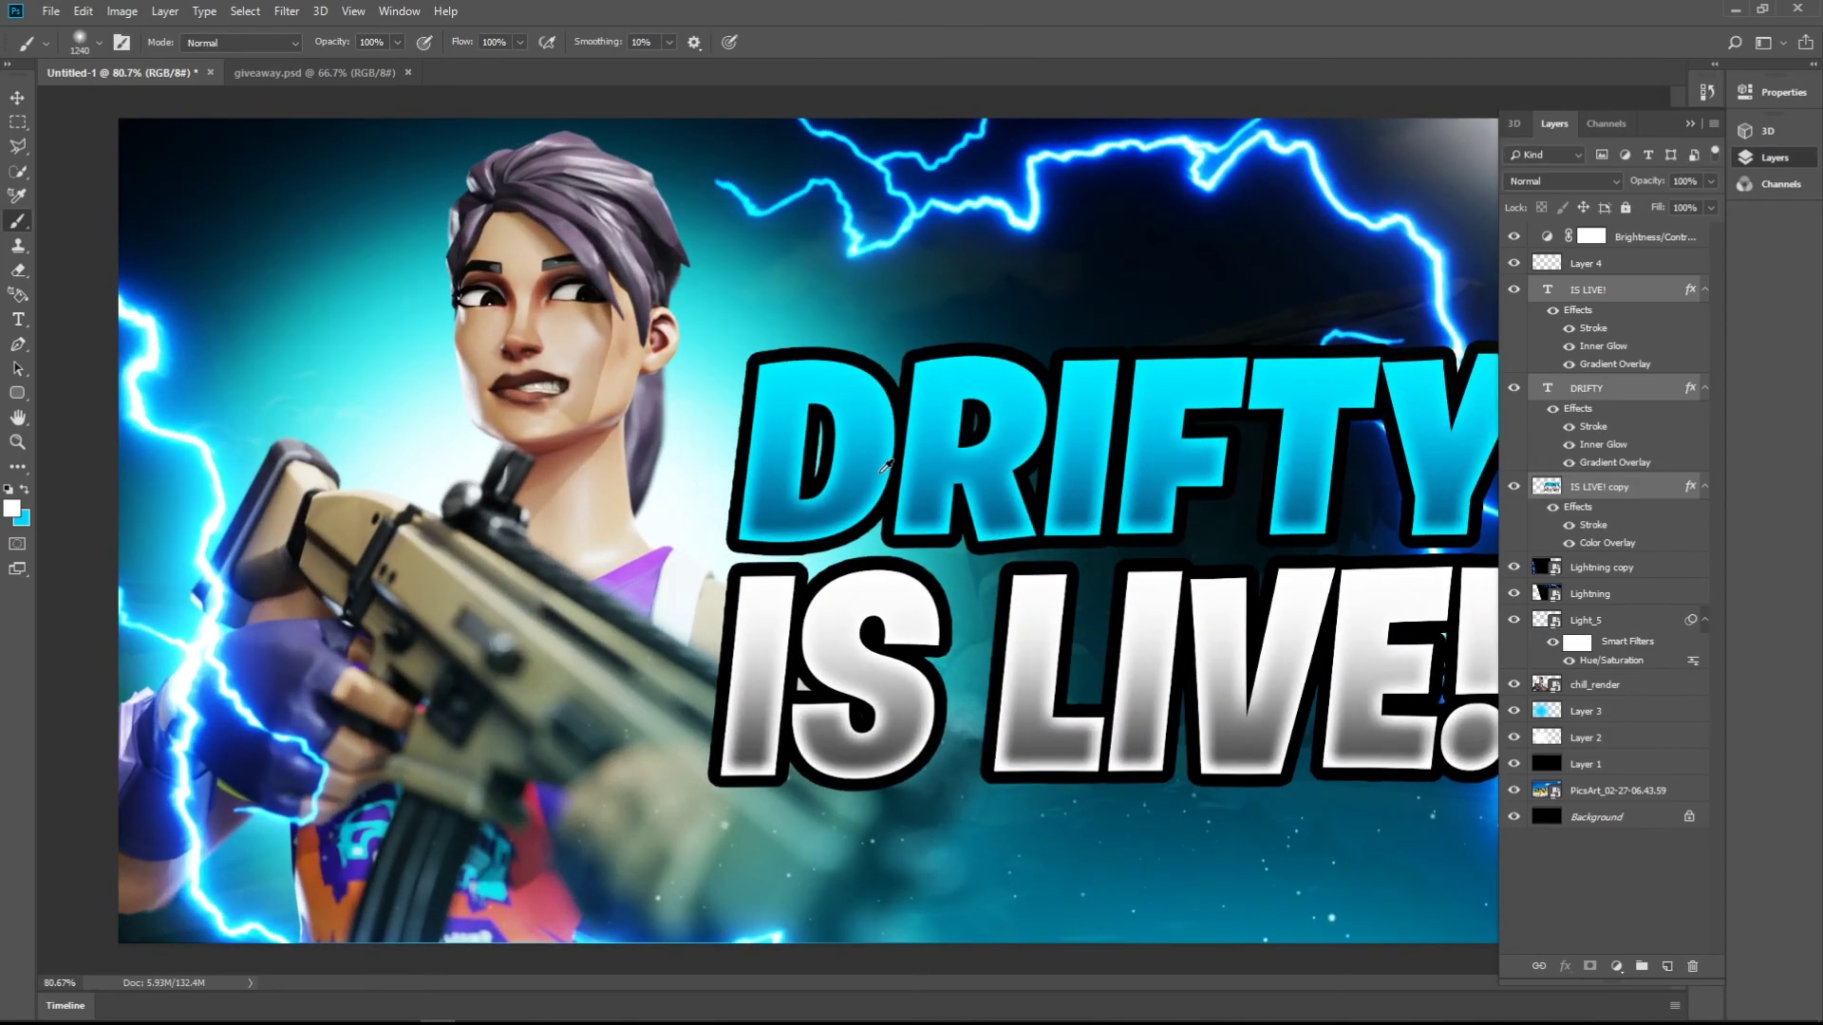
key(ctrl+minus)
key(ctrl+plus)
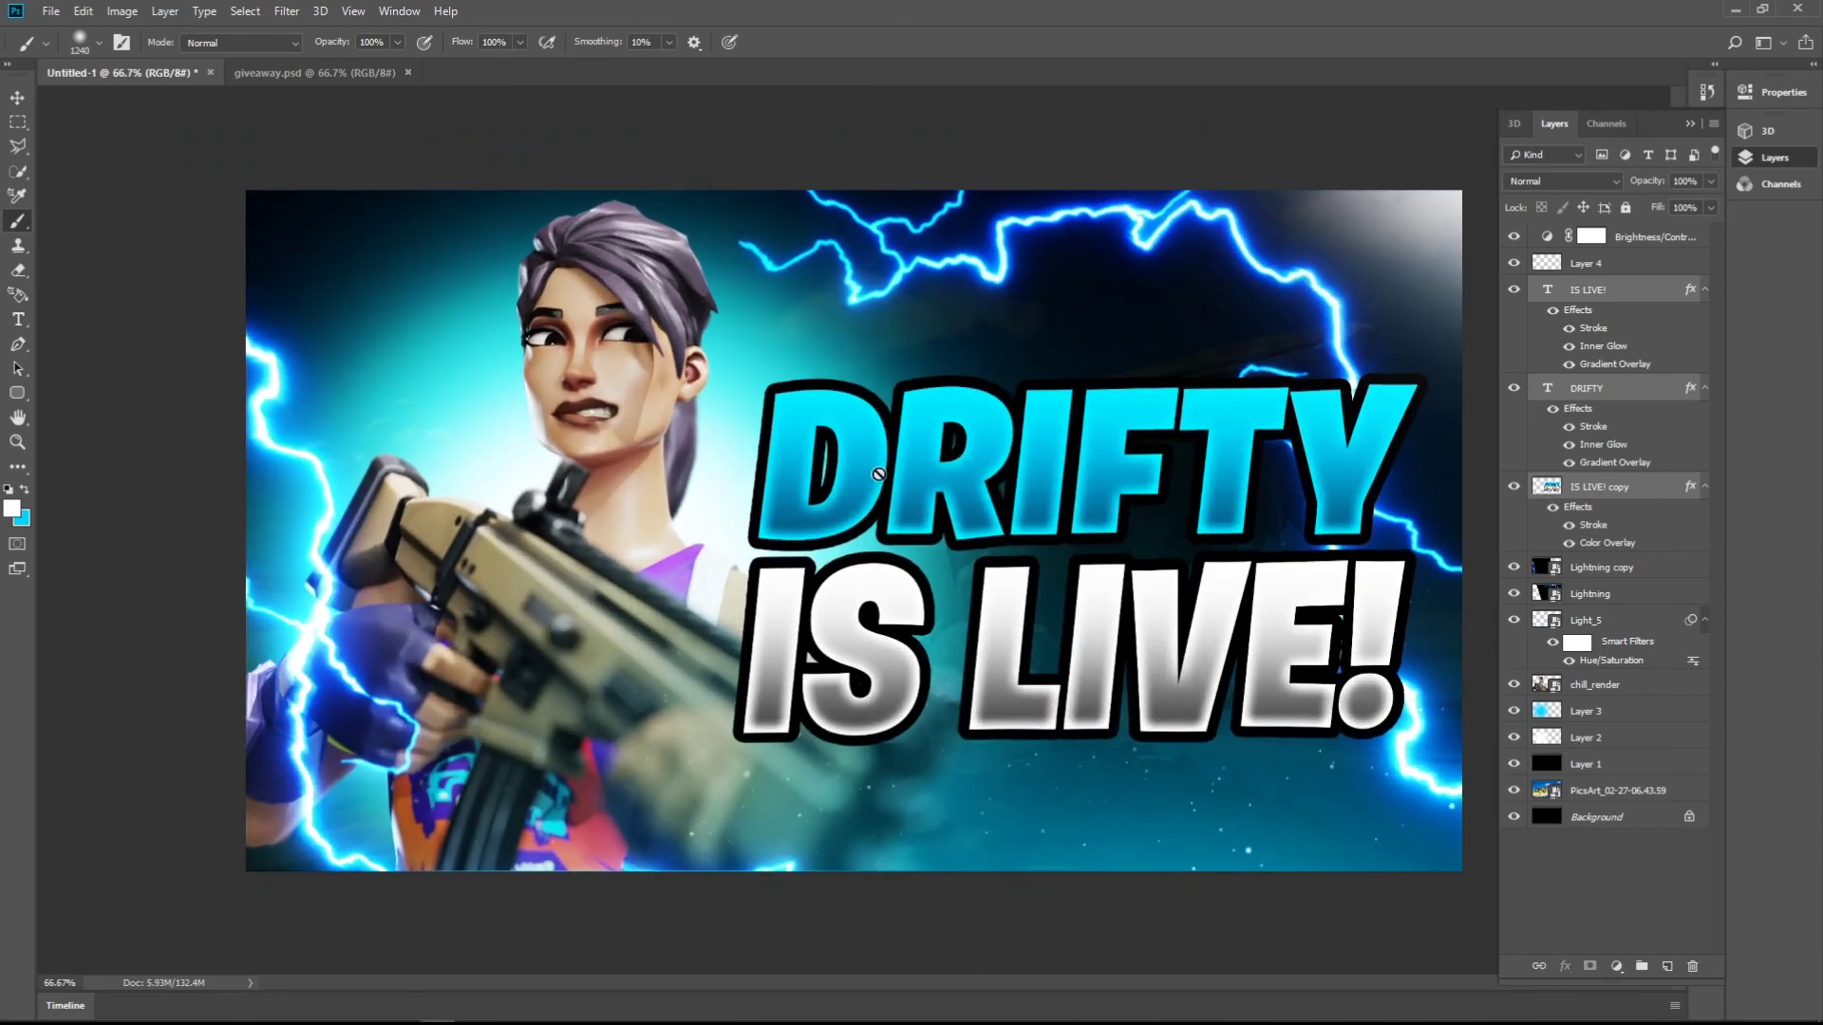